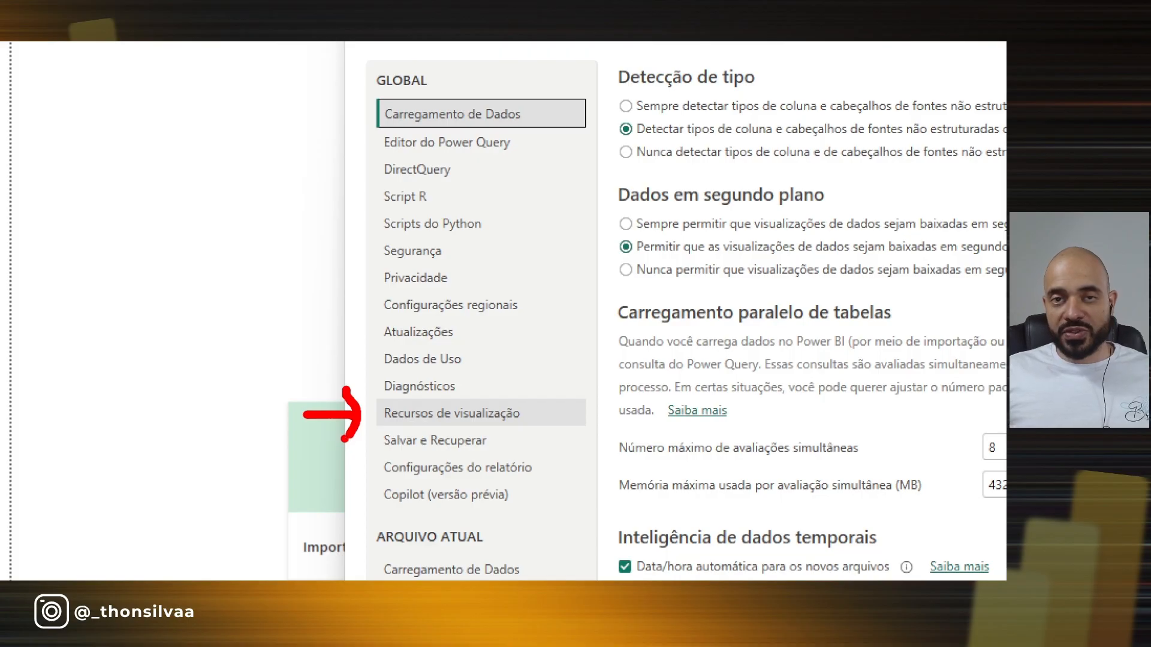
Step: Review the options under Recursos de visualização in the global settings and accept the dialog
click(413, 420)
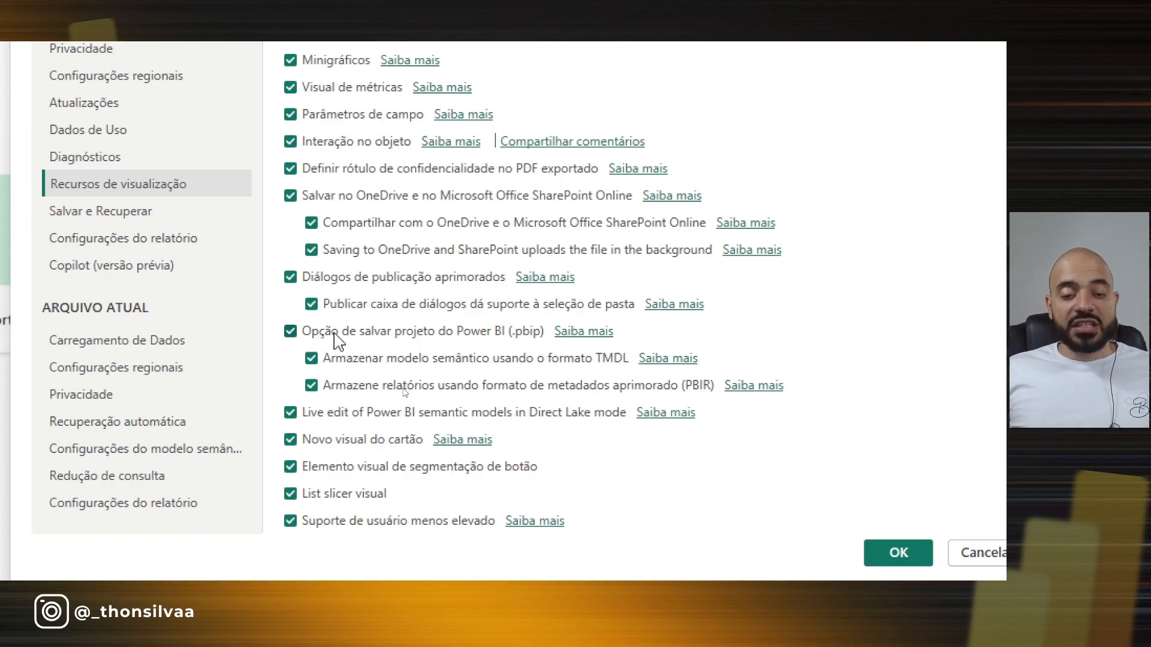
scroll(239, 121, up, 4)
scroll(459, 329, down, 5)
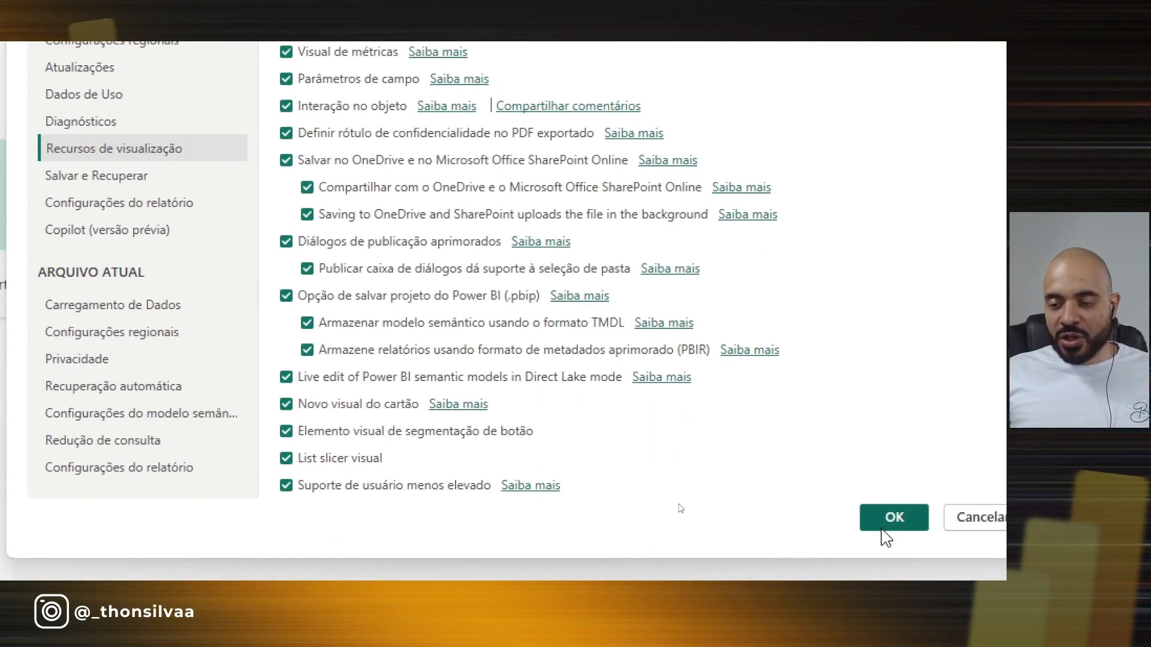
click(882, 507)
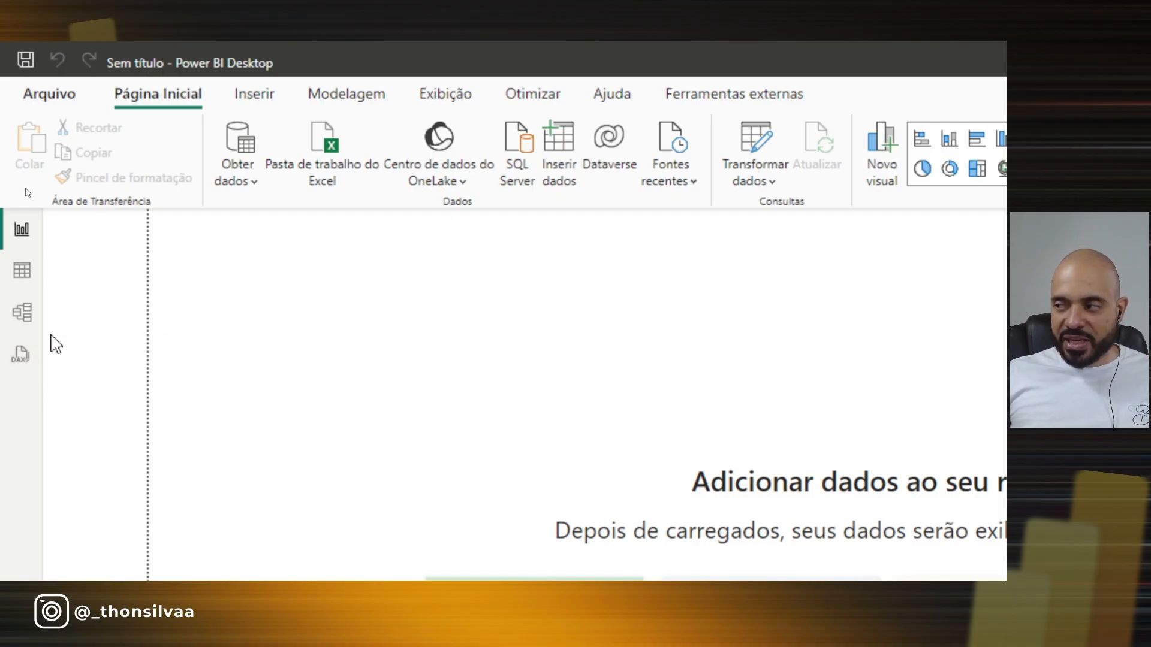
key(ctrl+2)
mouse_move(289, 235)
mouse_down()
mouse_move(55, 234)
mouse_move(76, 263)
mouse_up()
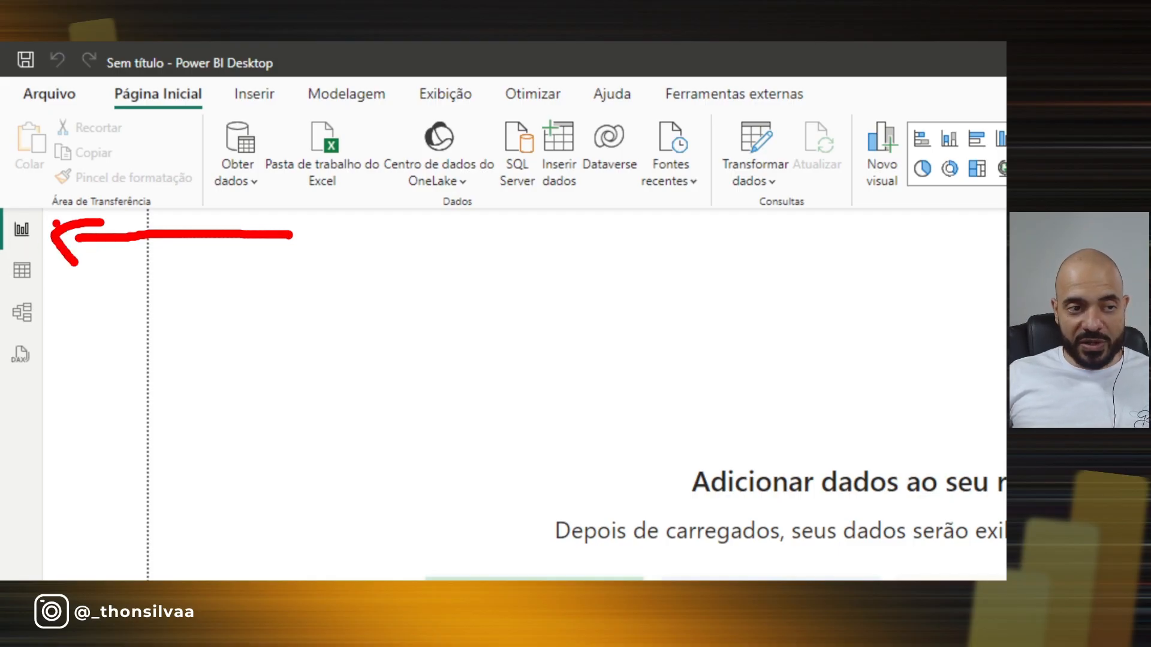
key(Escape)
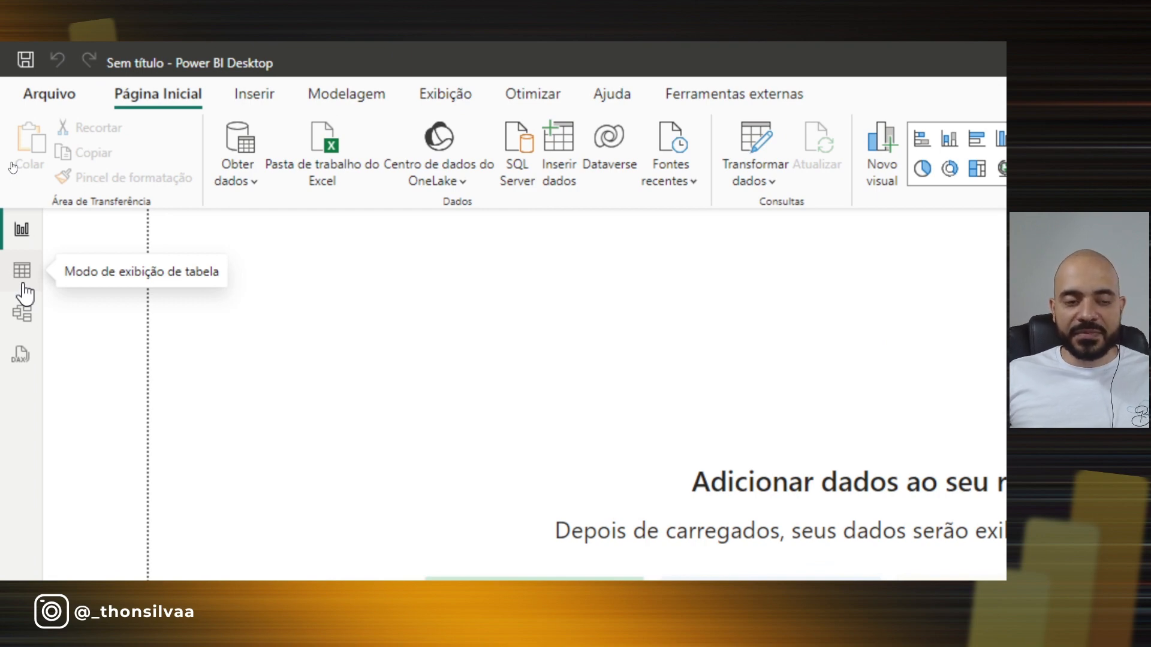
Step: View the table view and the model view, and check the Excalidraw process outline before returning to Power BI Desktop
click(24, 285)
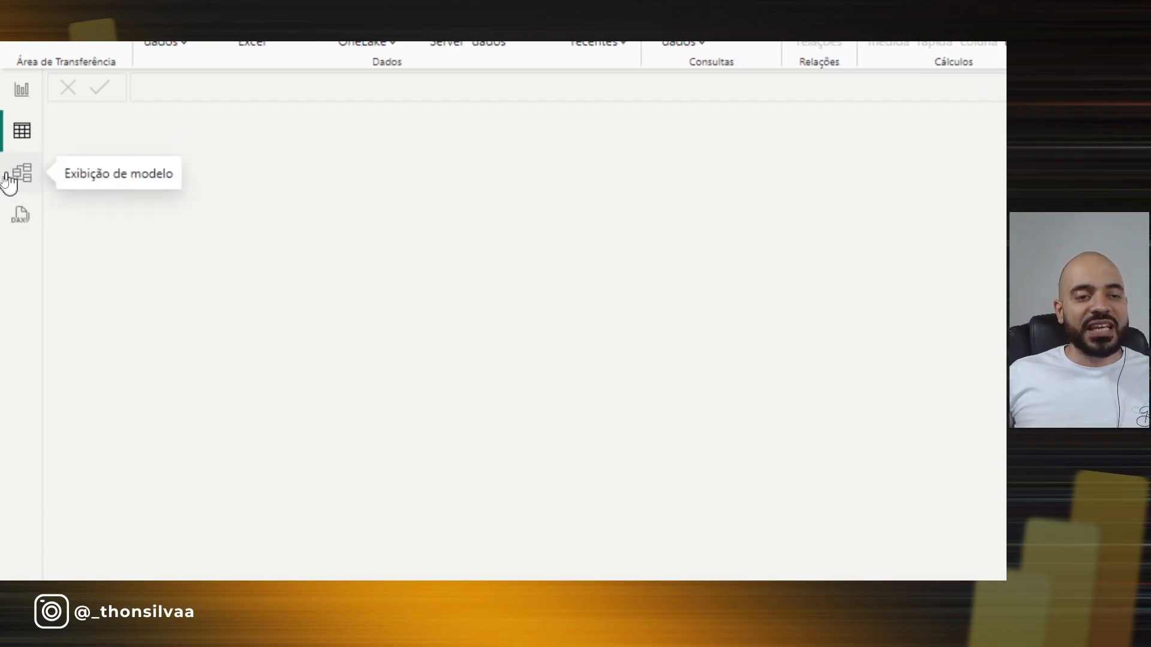
click(9, 182)
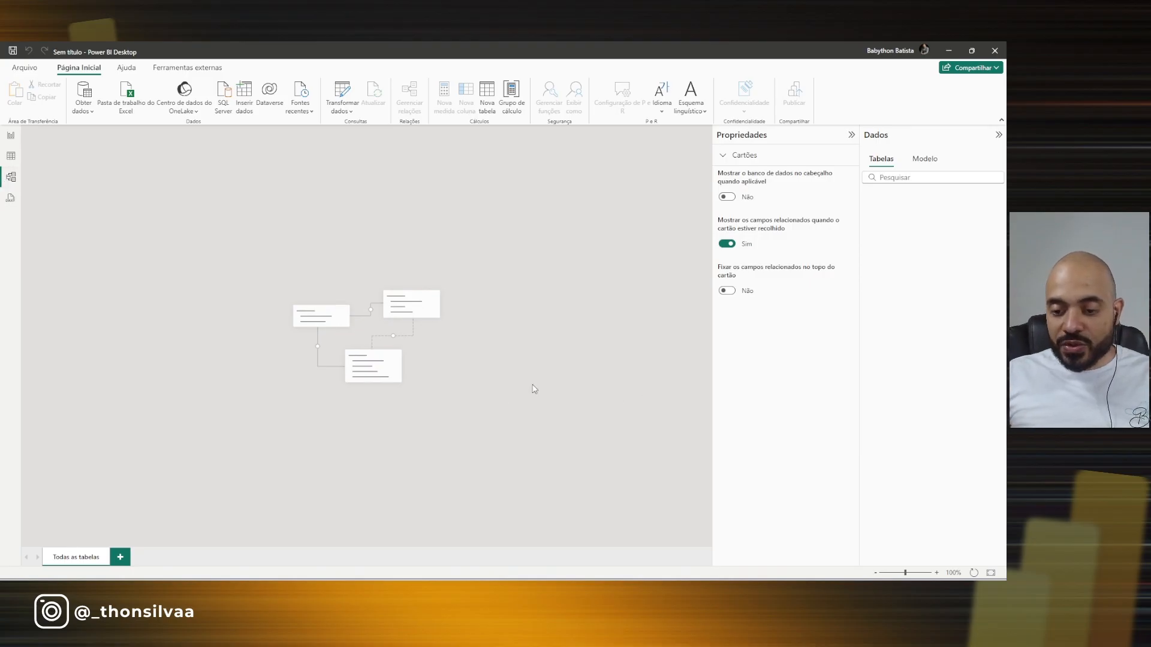
key(alt+Tab)
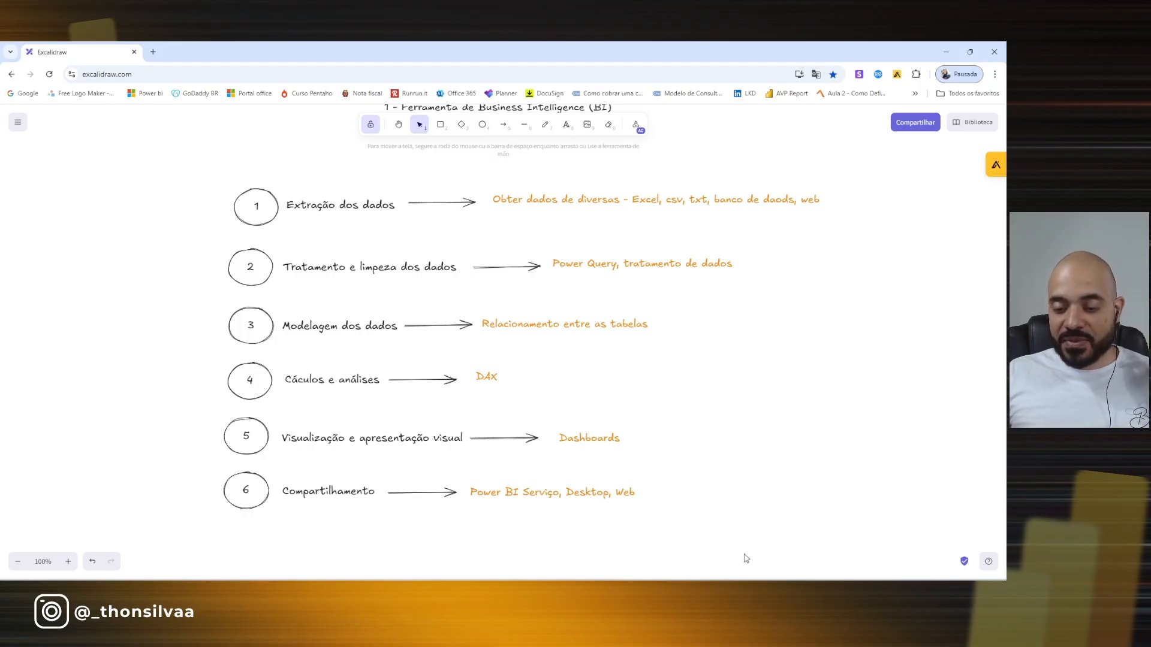
key(alt+Tab)
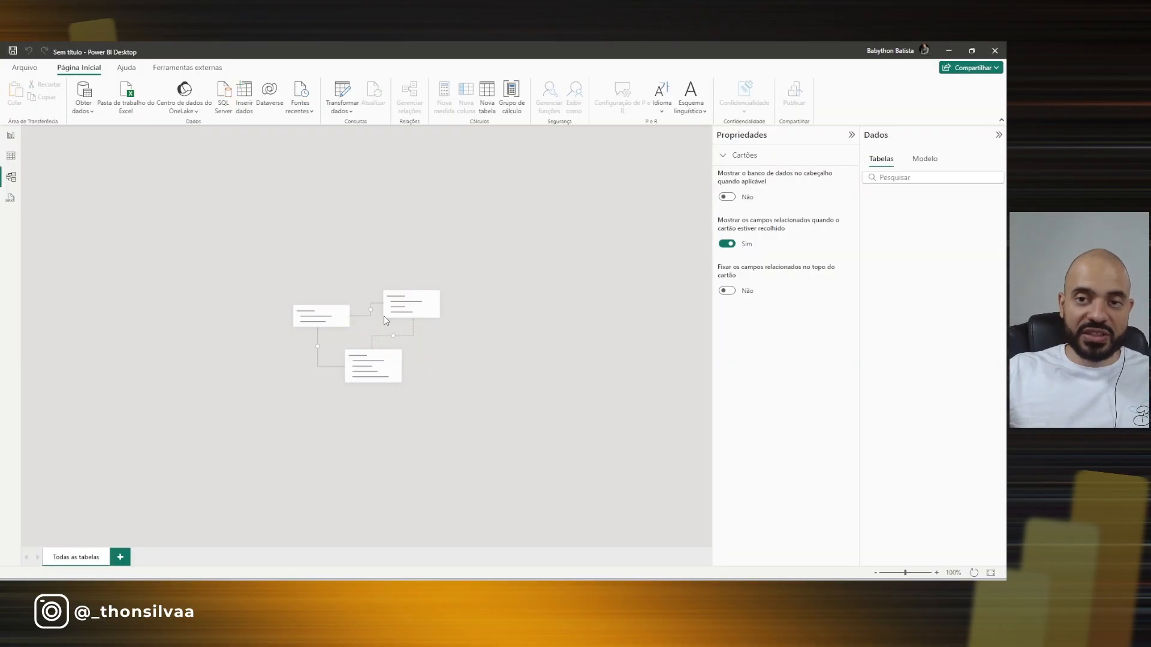
key(ctrl+2)
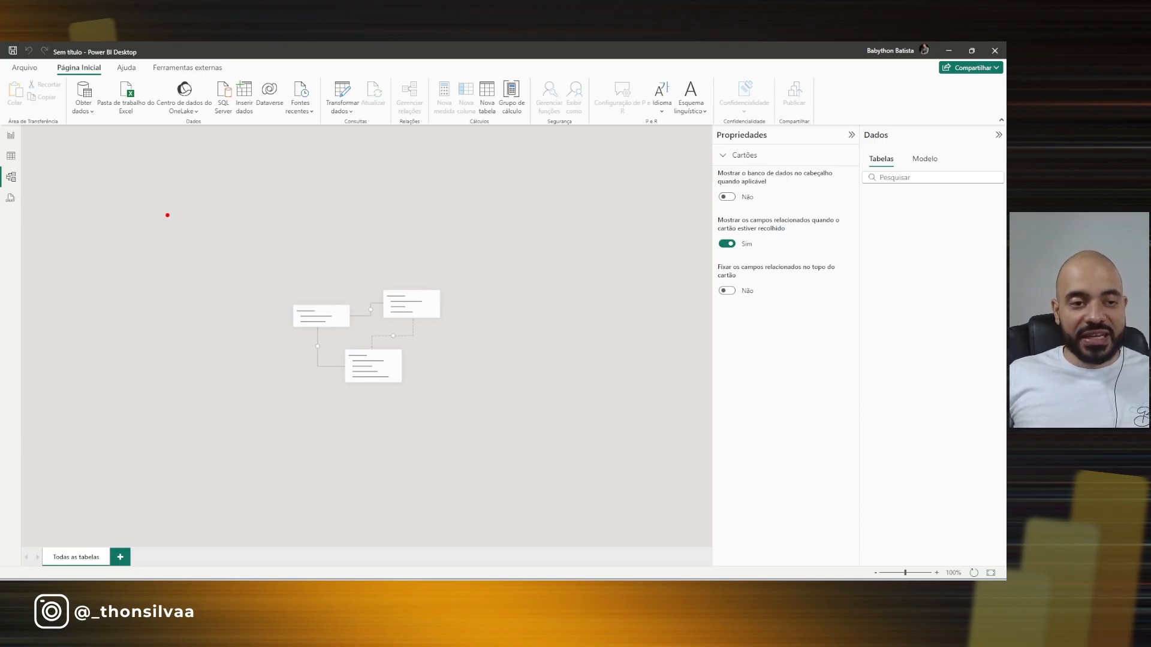
drag(166, 214, 249, 287)
drag(340, 220, 430, 305)
mouse_move(209, 340)
mouse_down()
mouse_move(296, 411)
mouse_move(342, 425)
mouse_up()
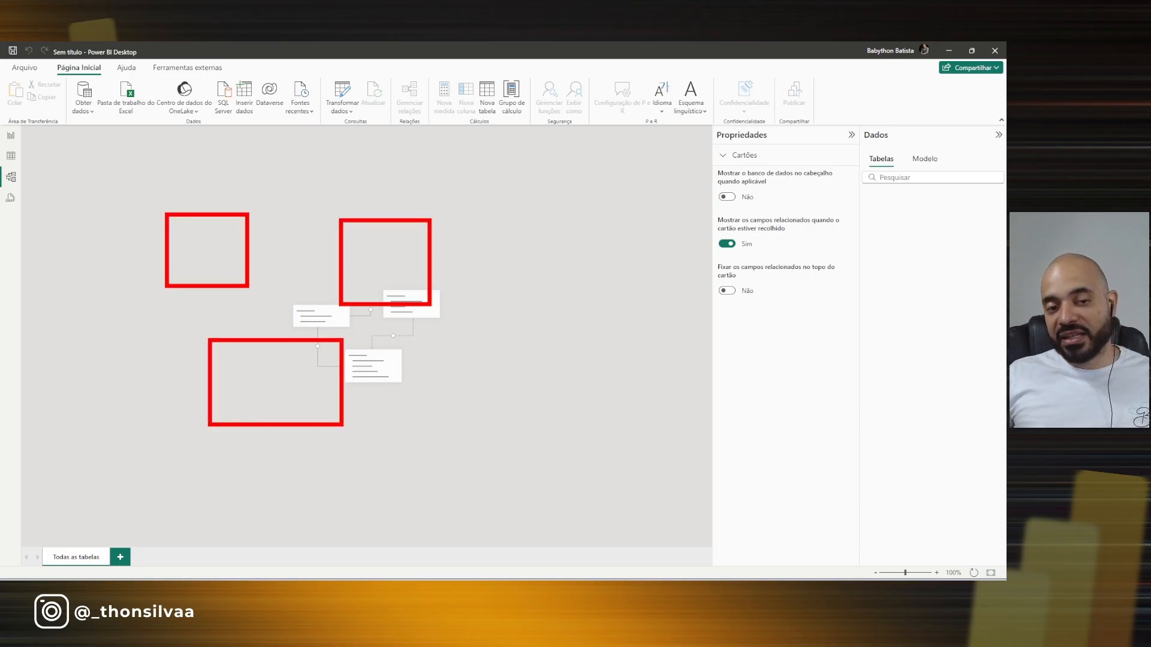
drag(226, 288, 283, 350)
drag(322, 254, 299, 305)
key(Escape)
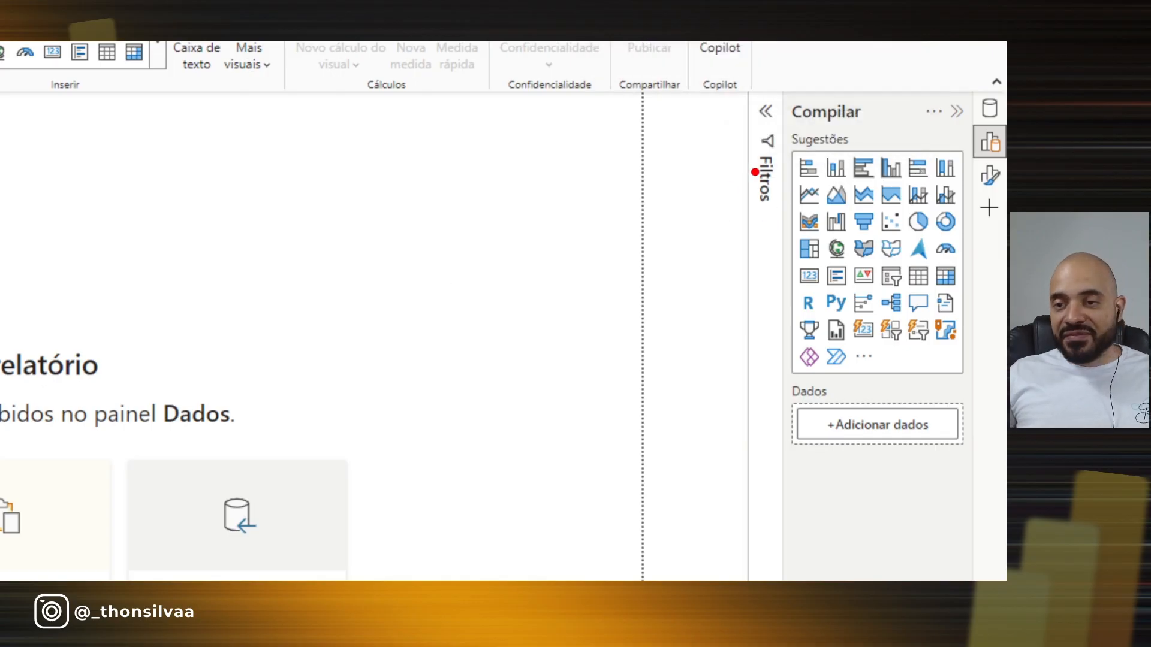
mouse_move(822, 127)
mouse_down()
mouse_move(723, 267)
mouse_move(797, 390)
mouse_up()
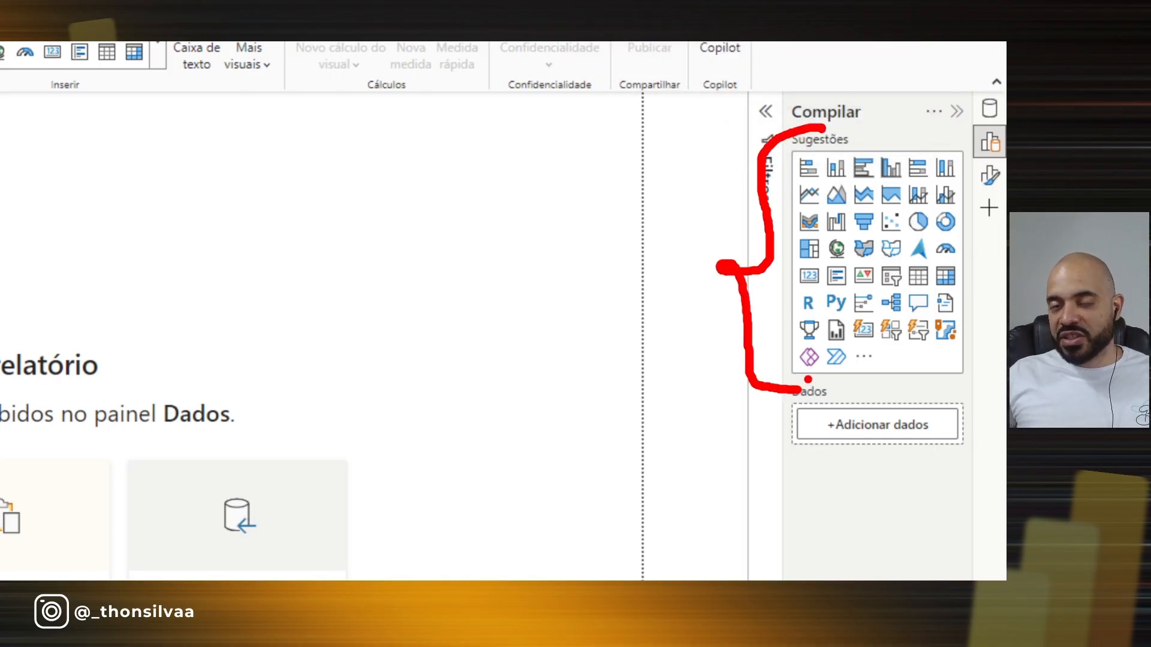
drag(948, 240, 964, 232)
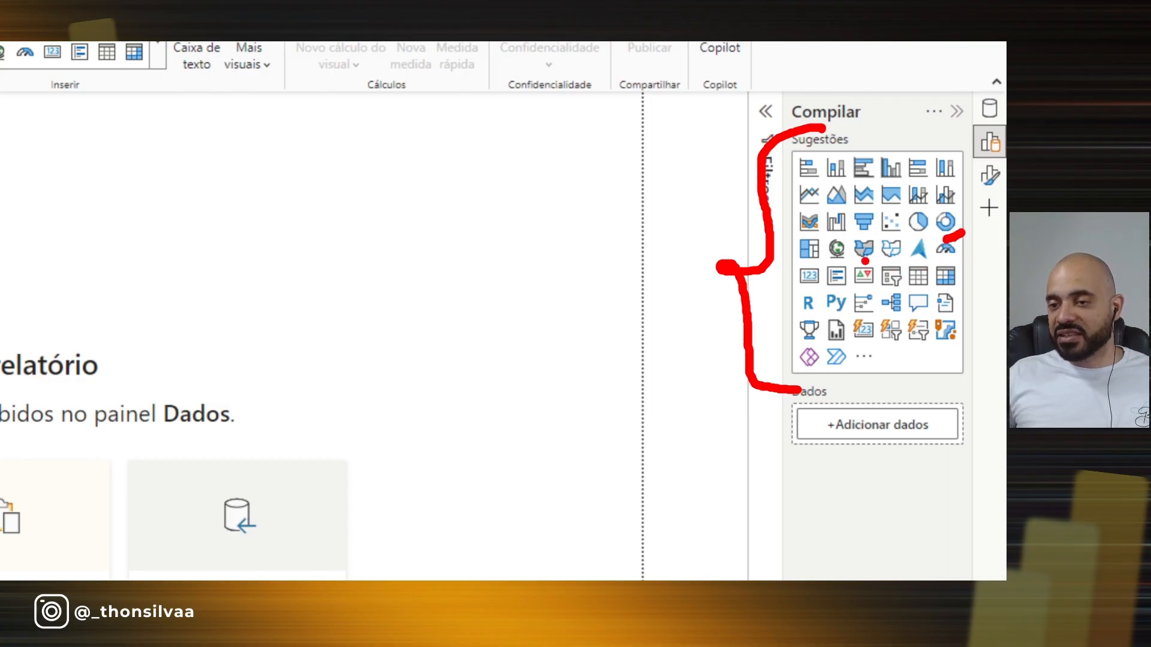
drag(832, 239, 842, 236)
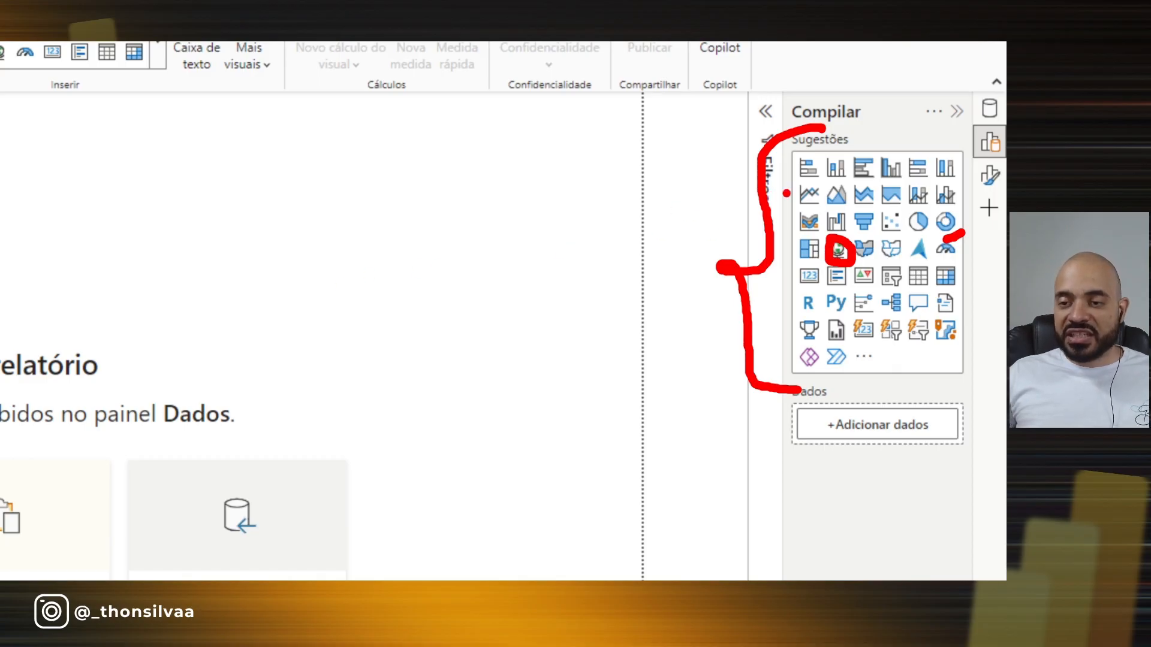
key(Escape)
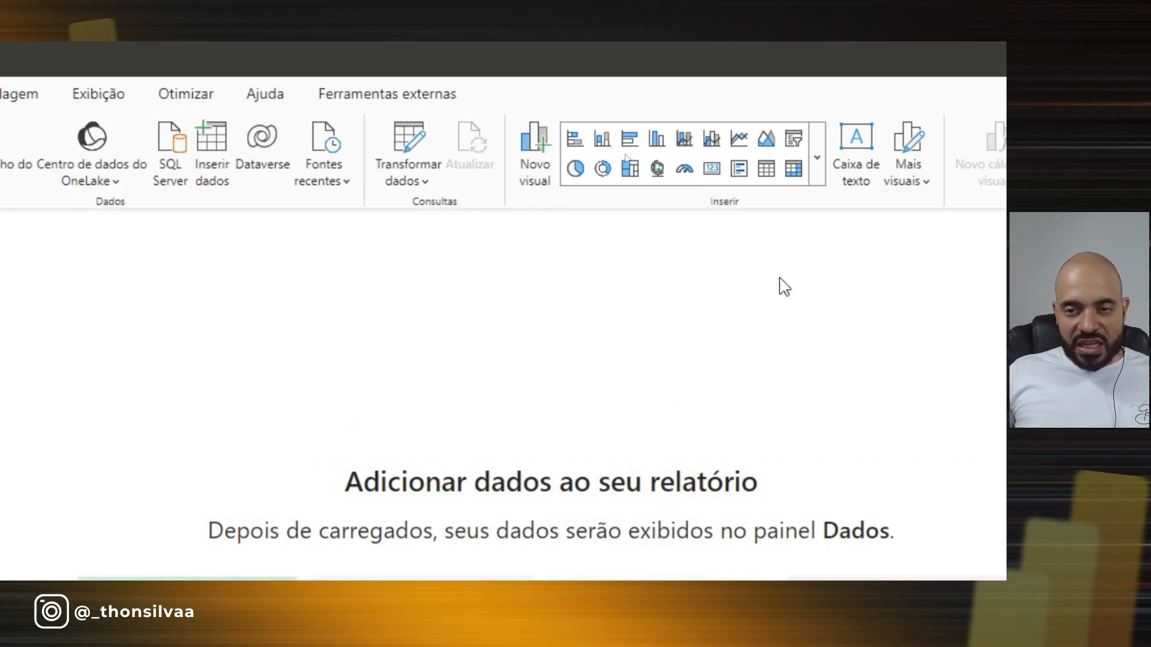
key(ctrl+2)
mouse_move(737, 198)
mouse_down()
mouse_move(860, 331)
mouse_move(963, 522)
mouse_up()
mouse_move(727, 377)
mouse_down()
mouse_move(309, 316)
mouse_move(177, 214)
mouse_move(132, 251)
mouse_up()
key(Escape)
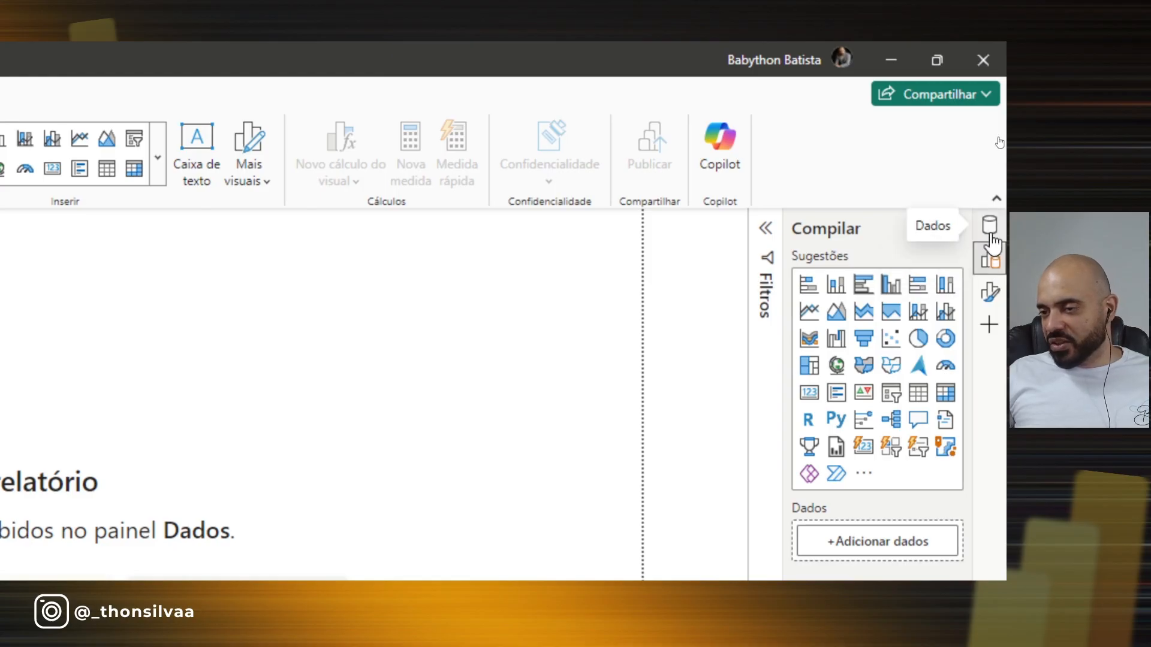
Step: Show the Dados and Formato panes alongside the Compilar pane in the report view
click(990, 228)
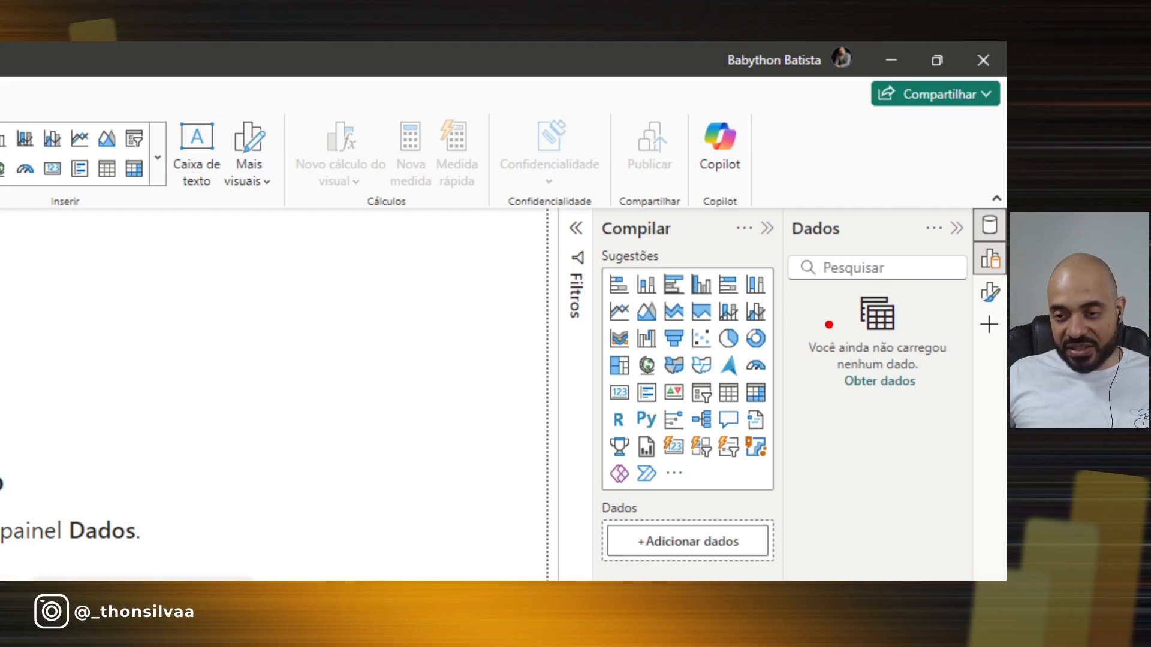
drag(810, 298, 877, 301)
drag(820, 318, 878, 318)
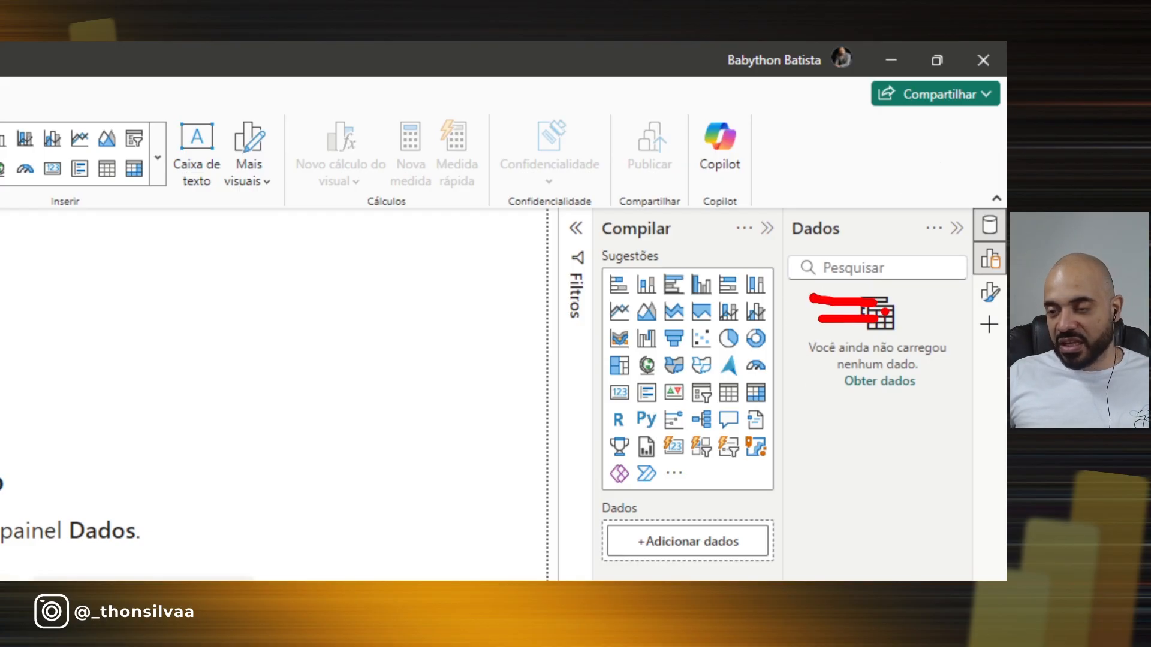
key(Escape)
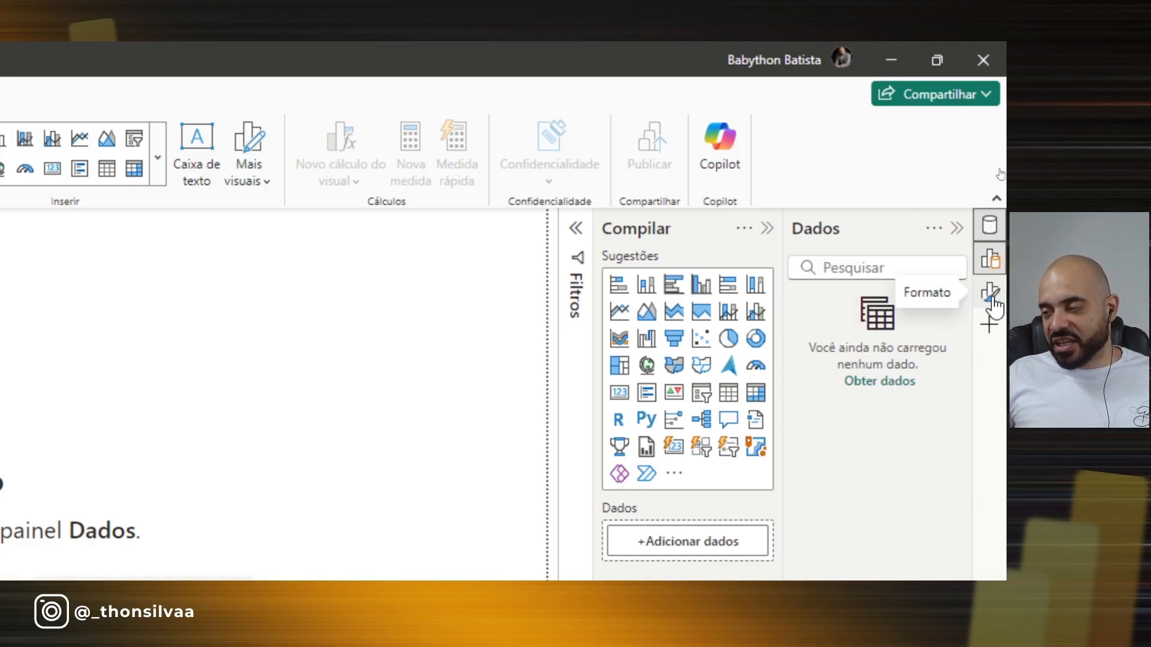
click(991, 294)
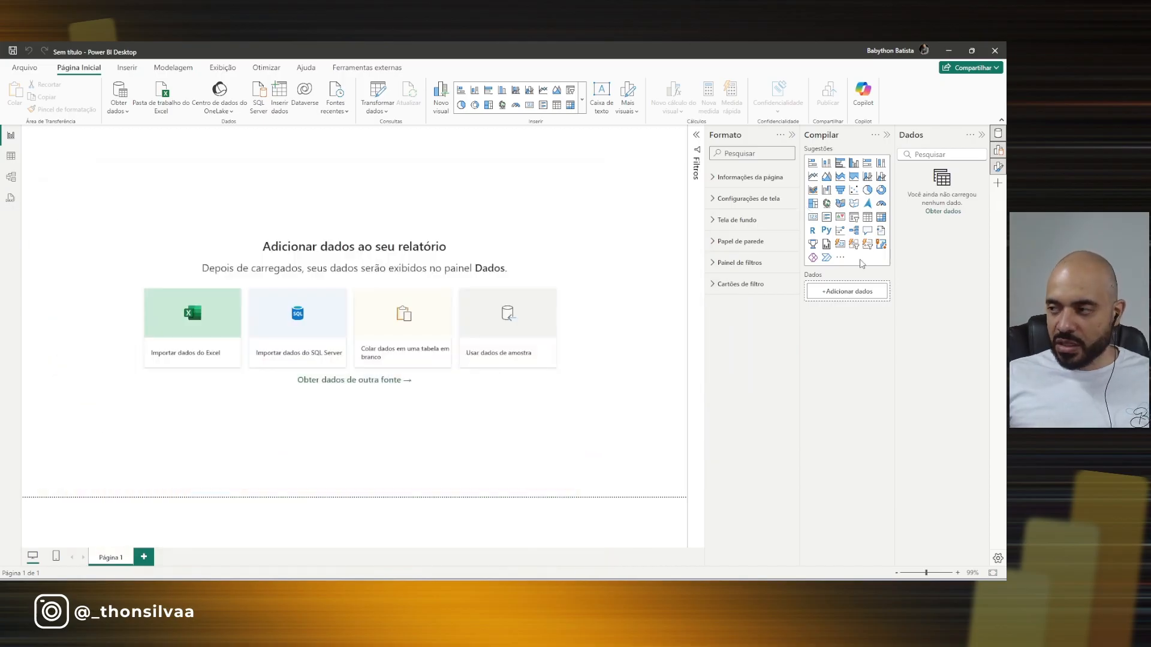
Step: Switch to BaseVendas.xlsx in Excel, check the source files in the Materiais folder and close that folder window
mouse_move(620, 589)
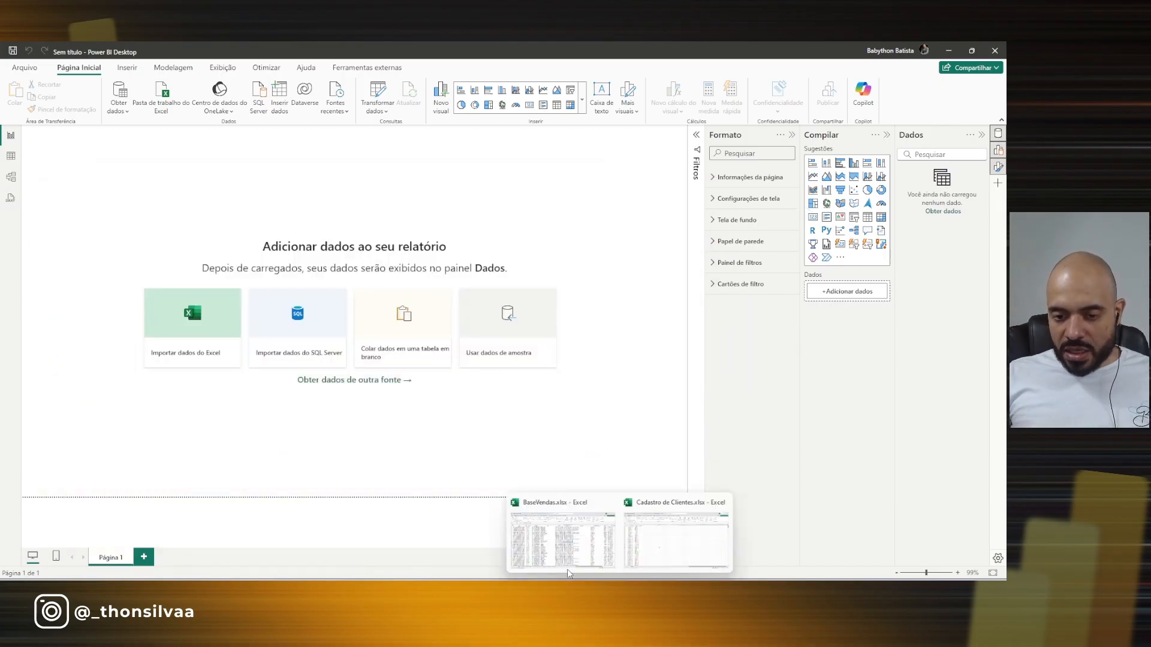
click(561, 555)
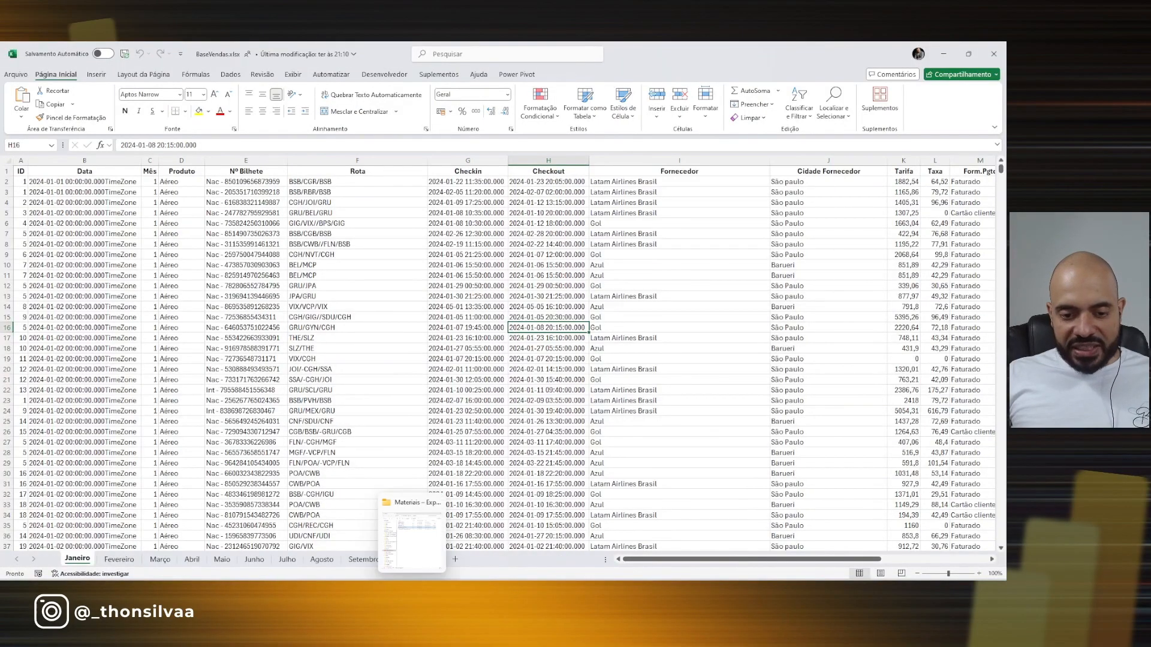
key(alt+Tab)
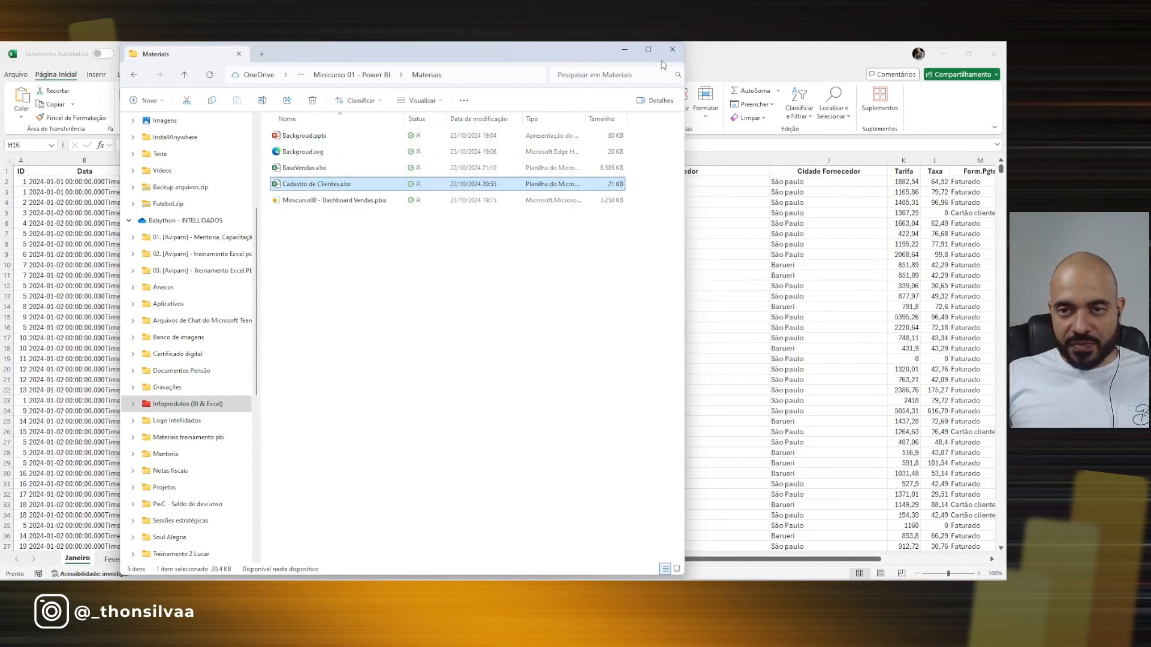
click(672, 50)
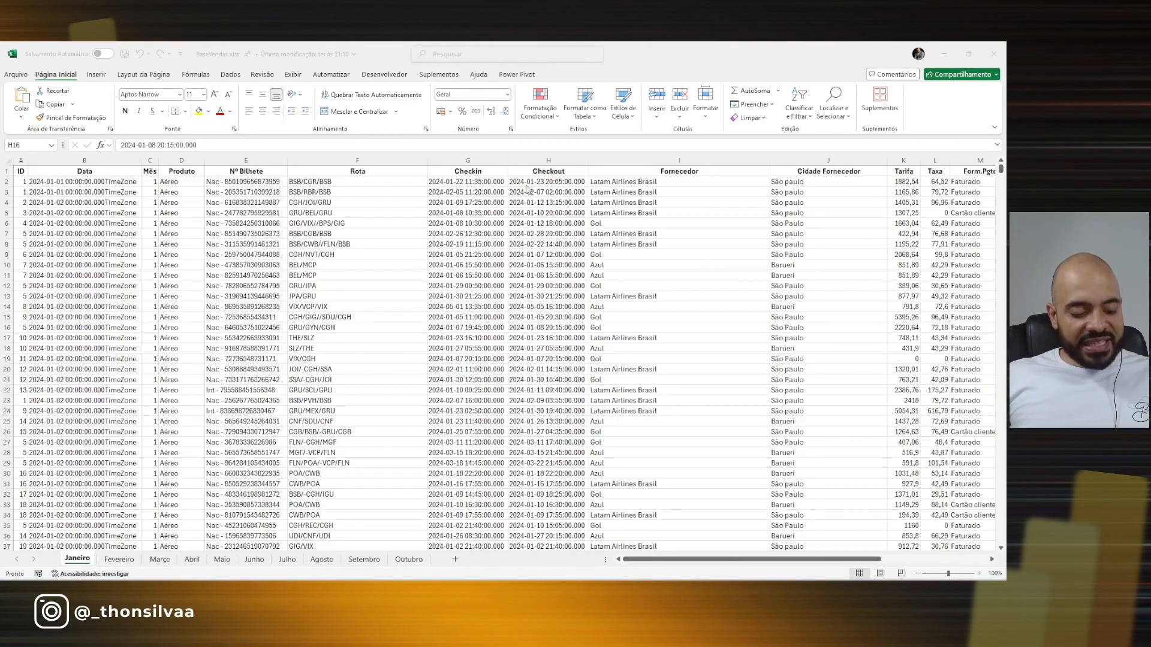
Step: Look through the monthly sales sheets up to Outubro and bring up the Cadastro de Clientes.xlsx workbook
mouse_move(139, 446)
mouse_down()
mouse_move(101, 492)
mouse_move(160, 506)
mouse_up()
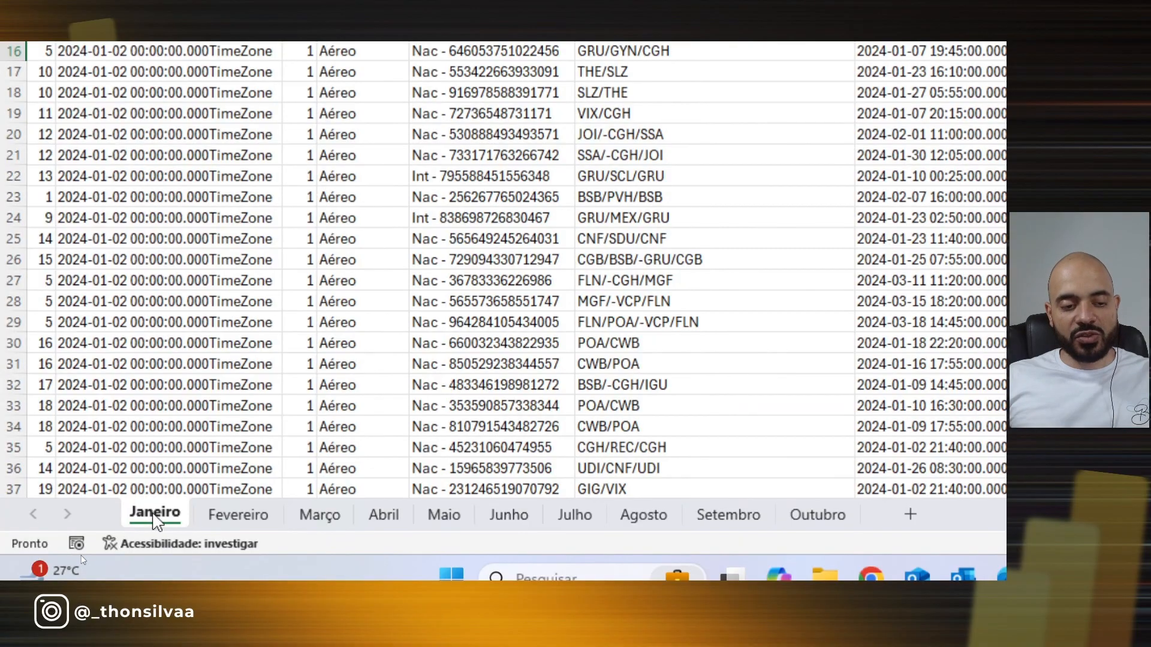
click(239, 515)
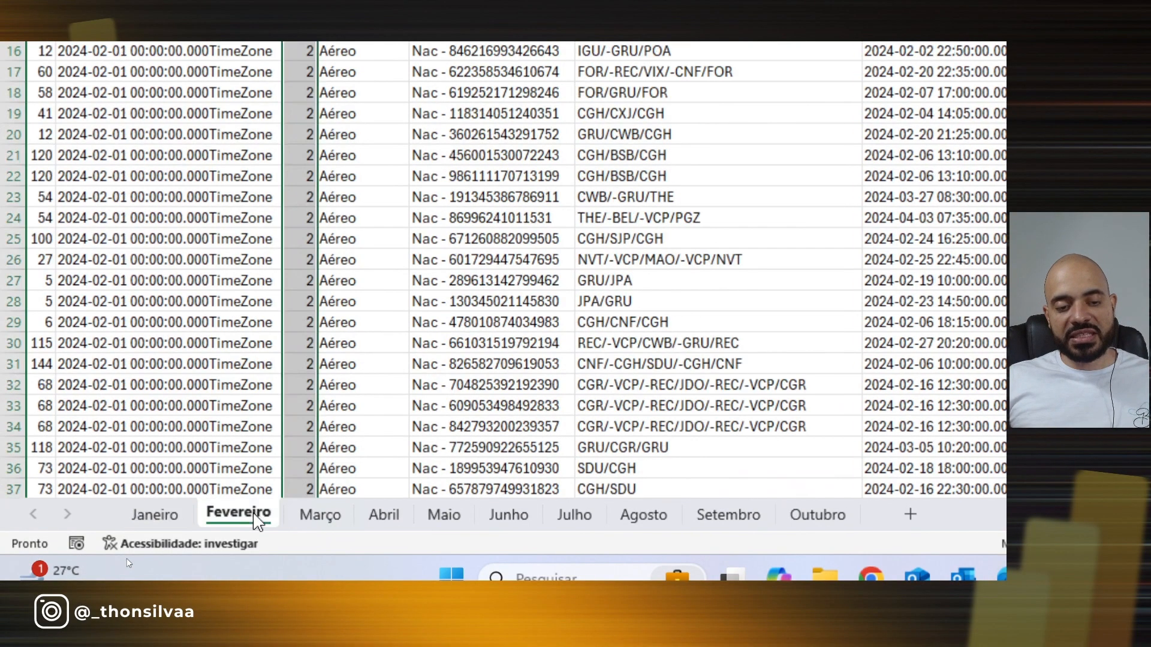
click(320, 517)
click(658, 527)
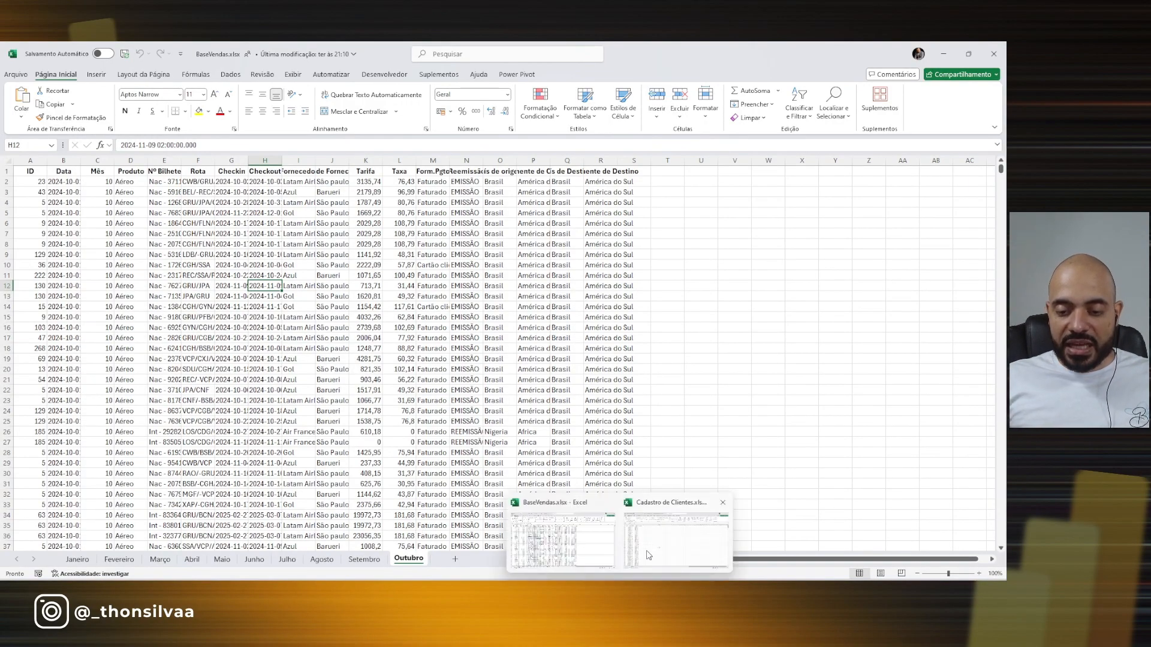
click(653, 543)
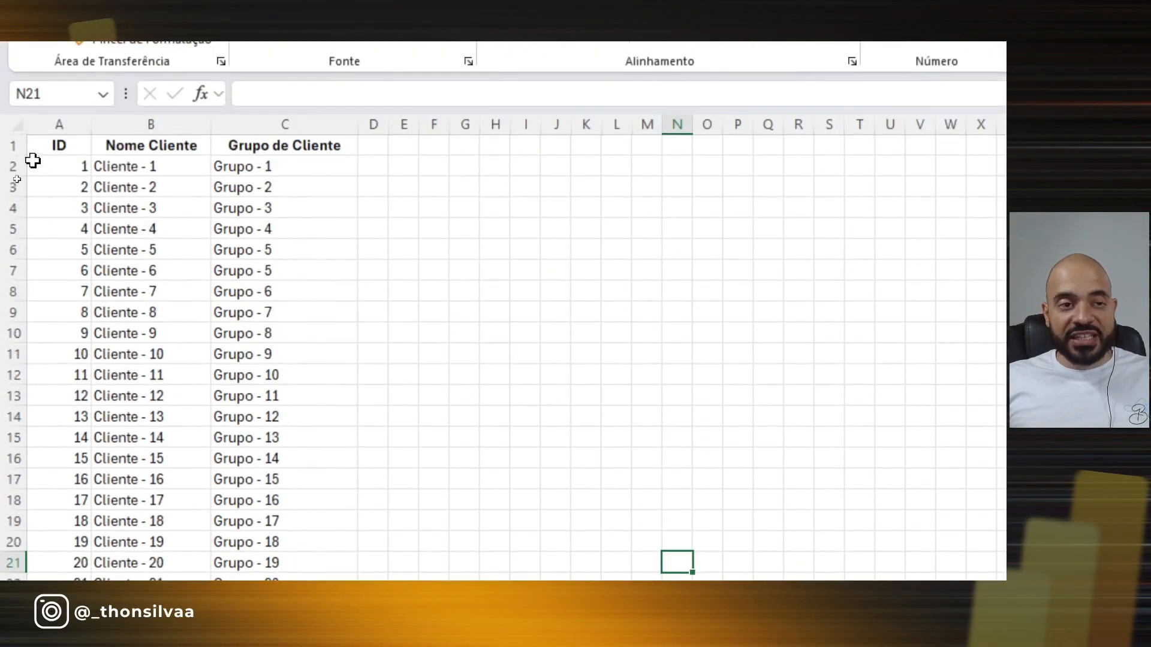
Step: Return to BaseVendas.xlsx, autofit all column widths on the Outubro sheet and select the ID column
key(alt+Tab)
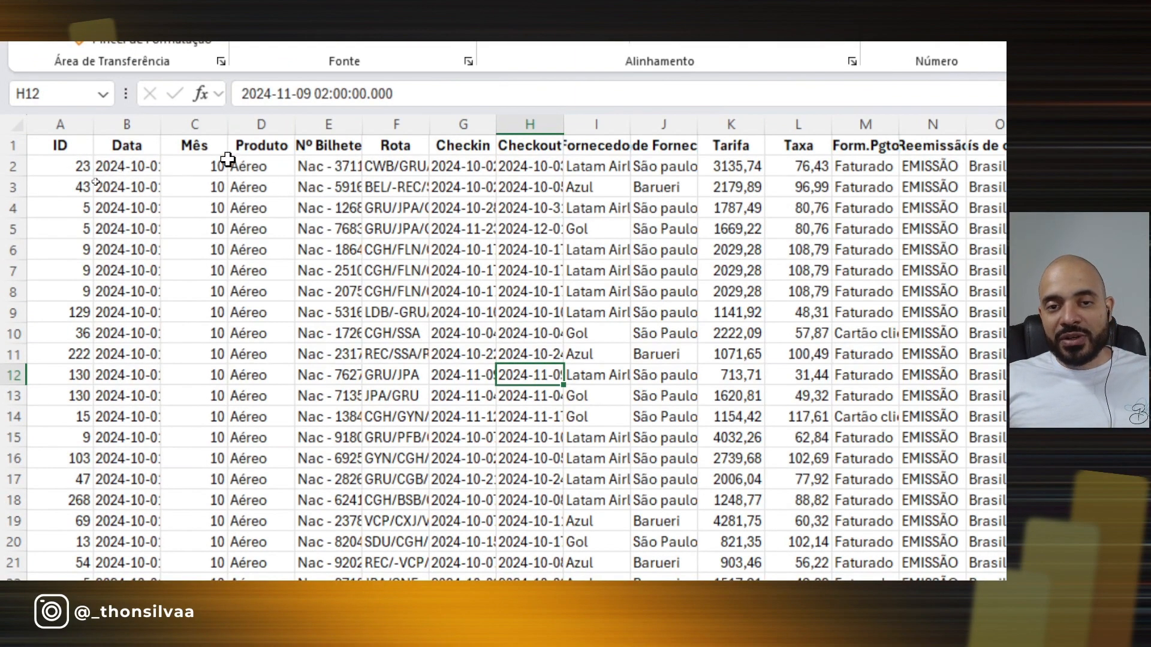
click(16, 125)
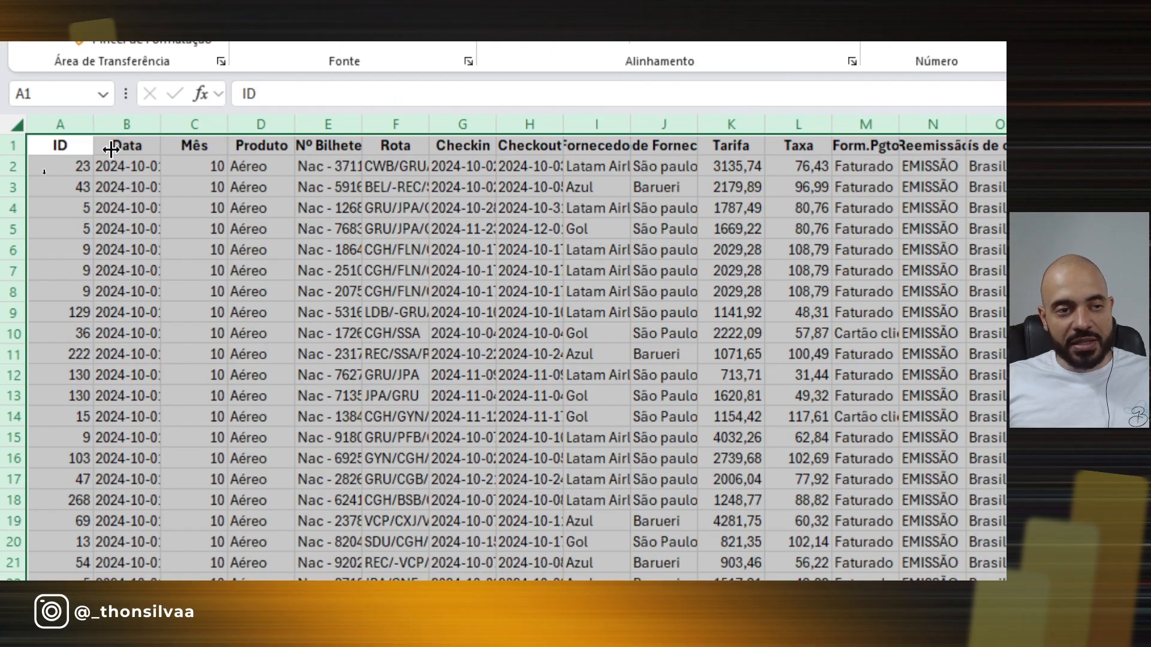
double_click(93, 124)
click(41, 125)
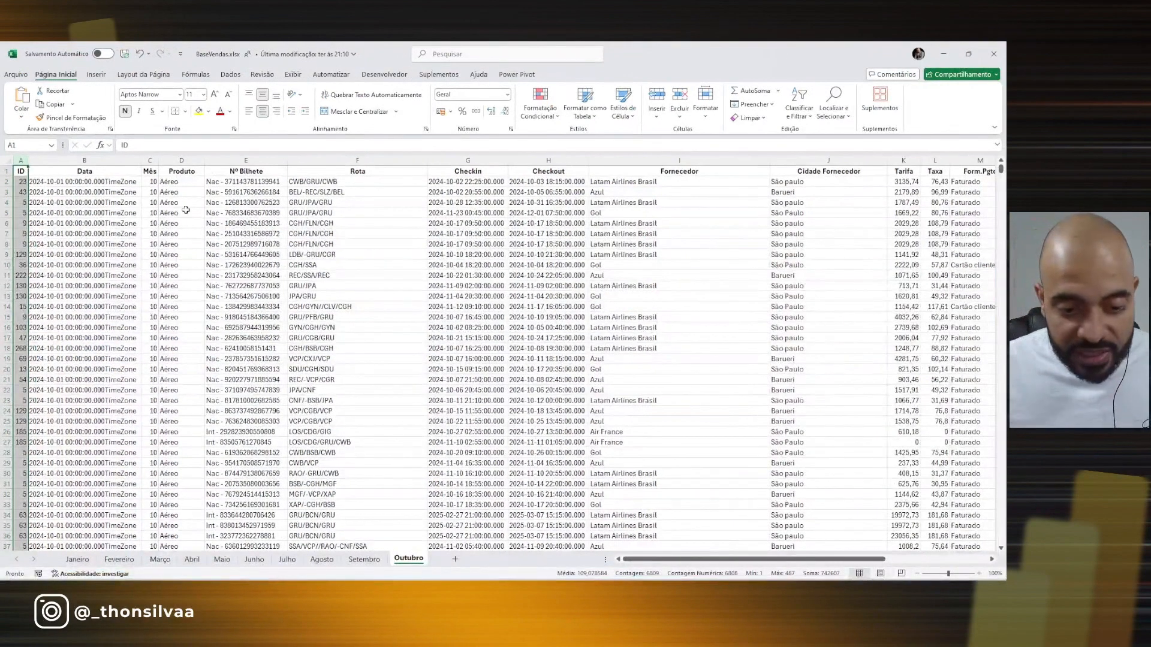
Step: Switch to Cadastro de Clientes.xlsx and select its ID column to compare with the sales data
mouse_move(622, 593)
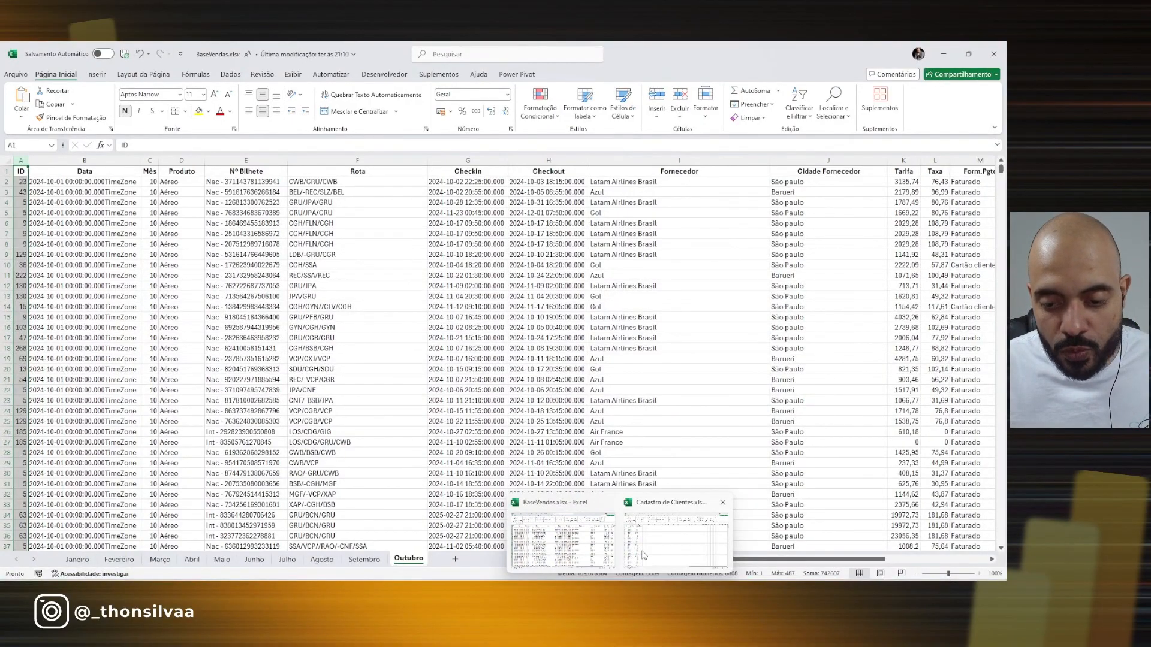
click(660, 539)
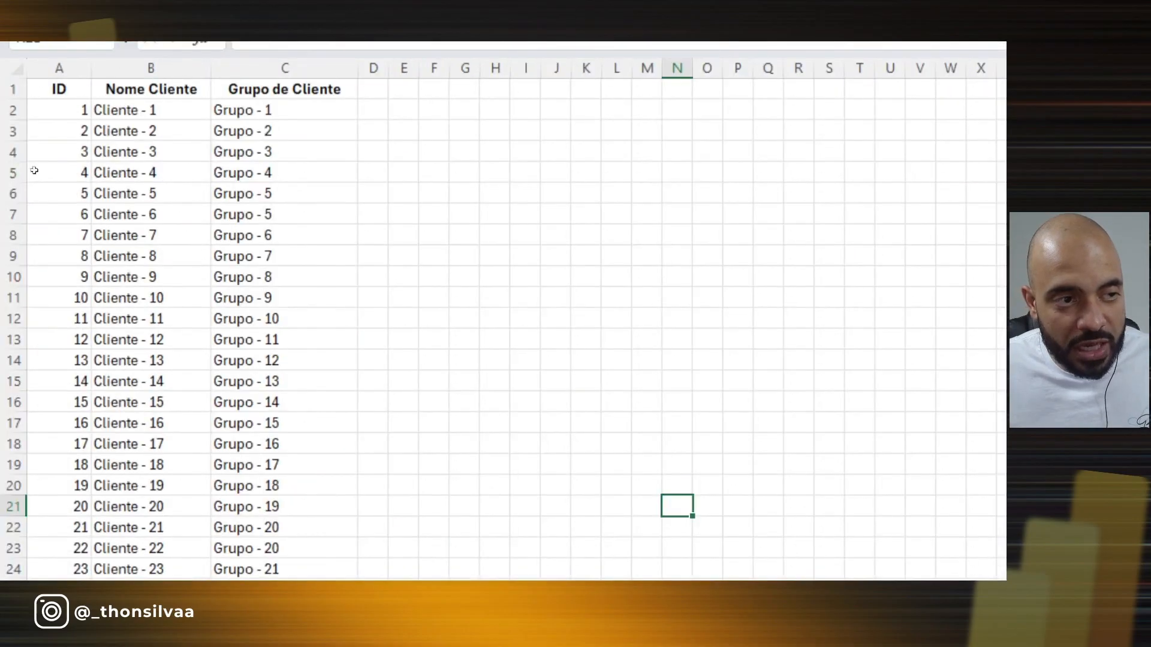
click(83, 110)
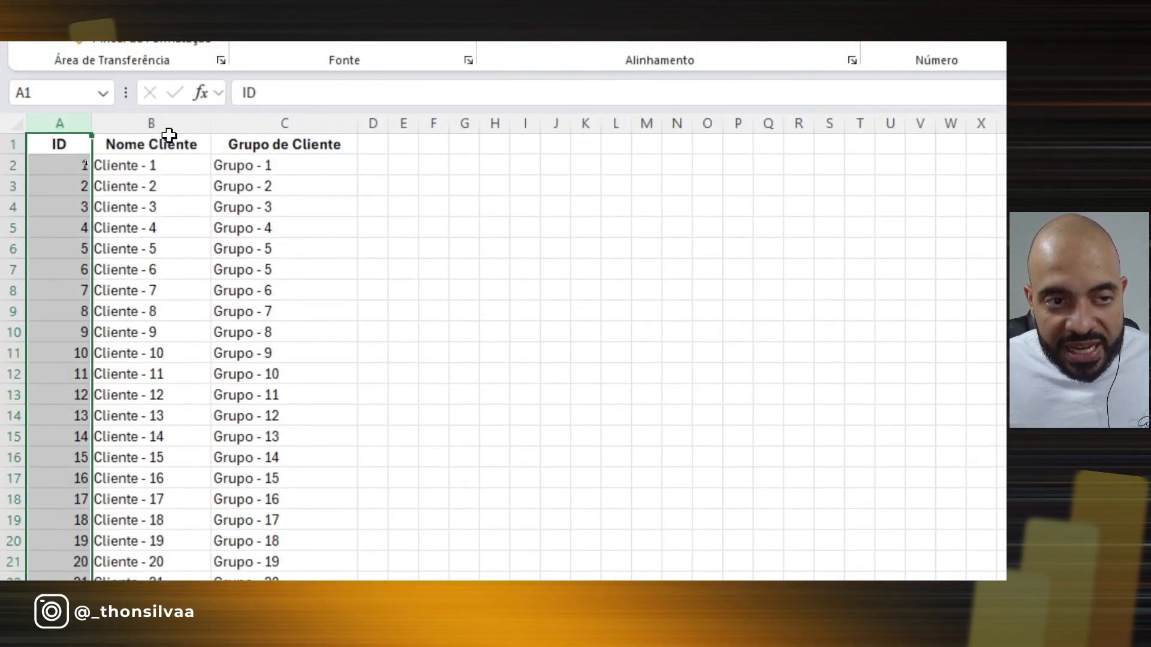
Step: Select the Nome Cliente column and the Grupo de Cliente column in turn to review the customer fields
click(161, 114)
click(265, 123)
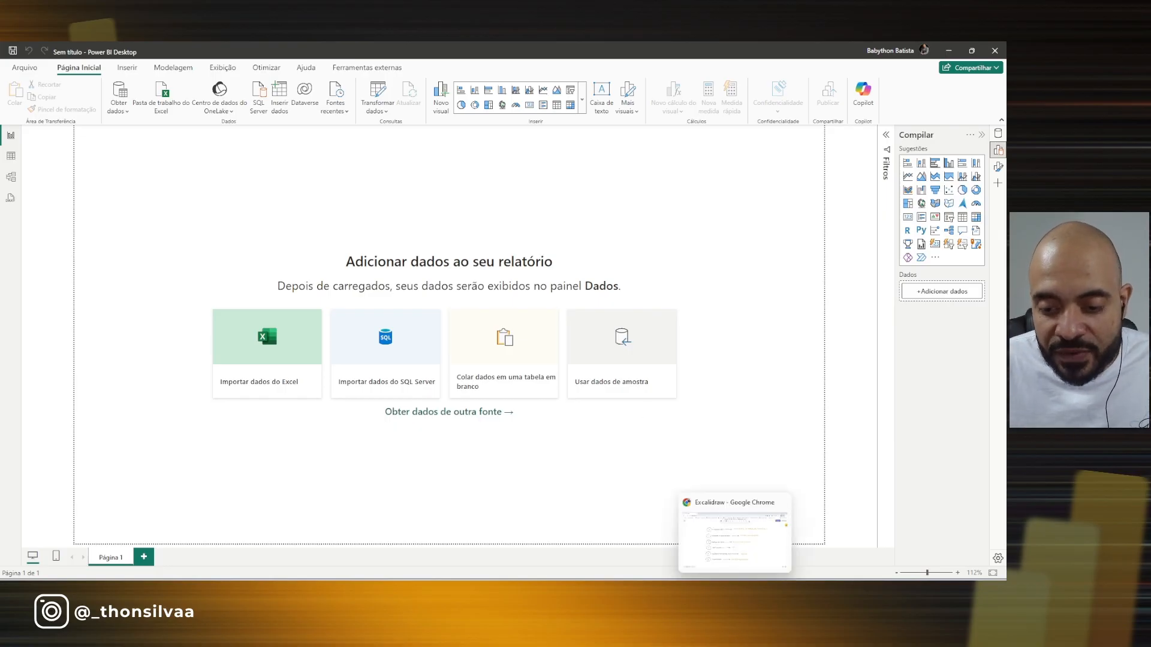
Step: Switch to the Excalidraw outline in Chrome to review the data extraction stage, and return to Power BI Desktop
click(730, 574)
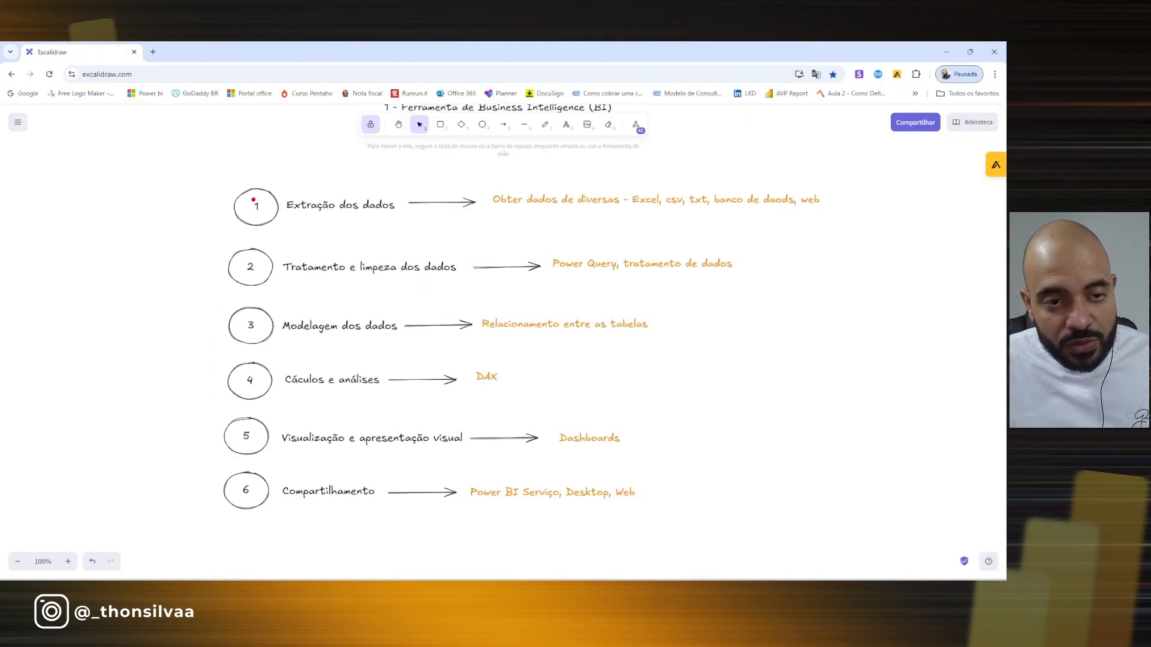
click(629, 578)
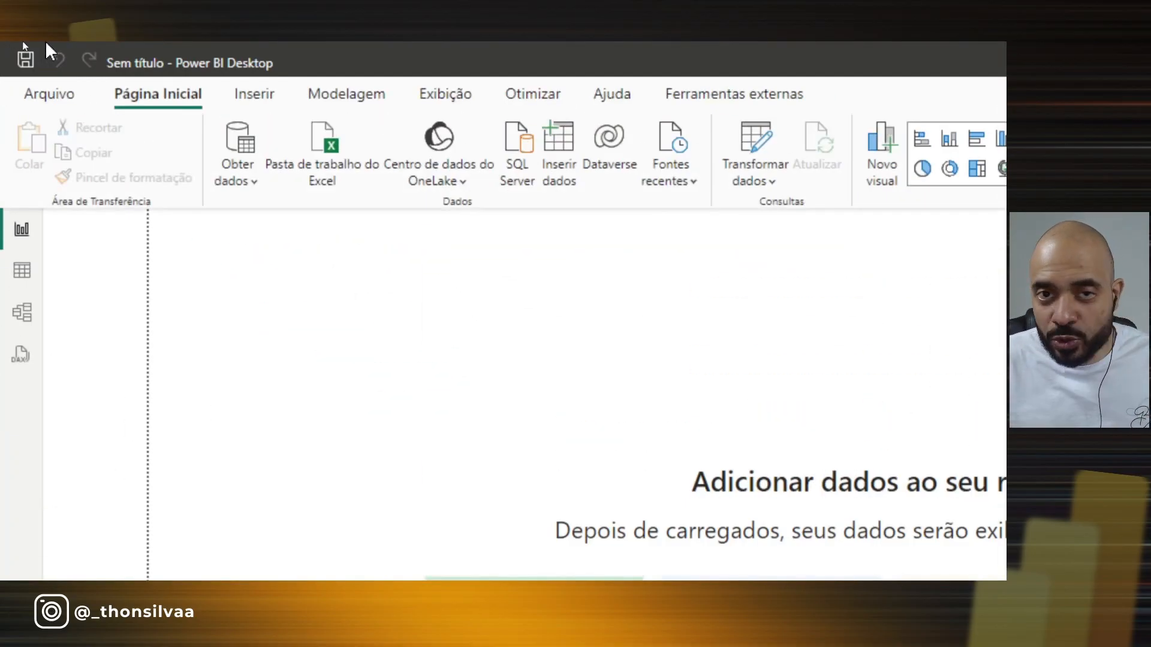
key(ctrl+2)
drag(181, 102, 281, 238)
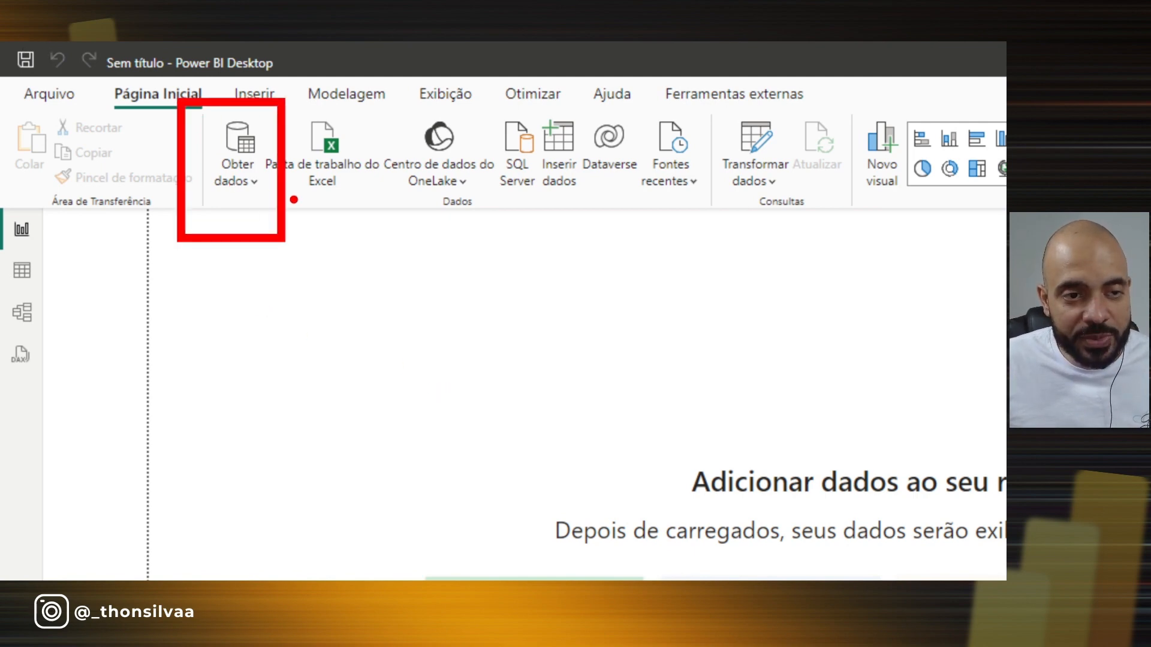
key(Escape)
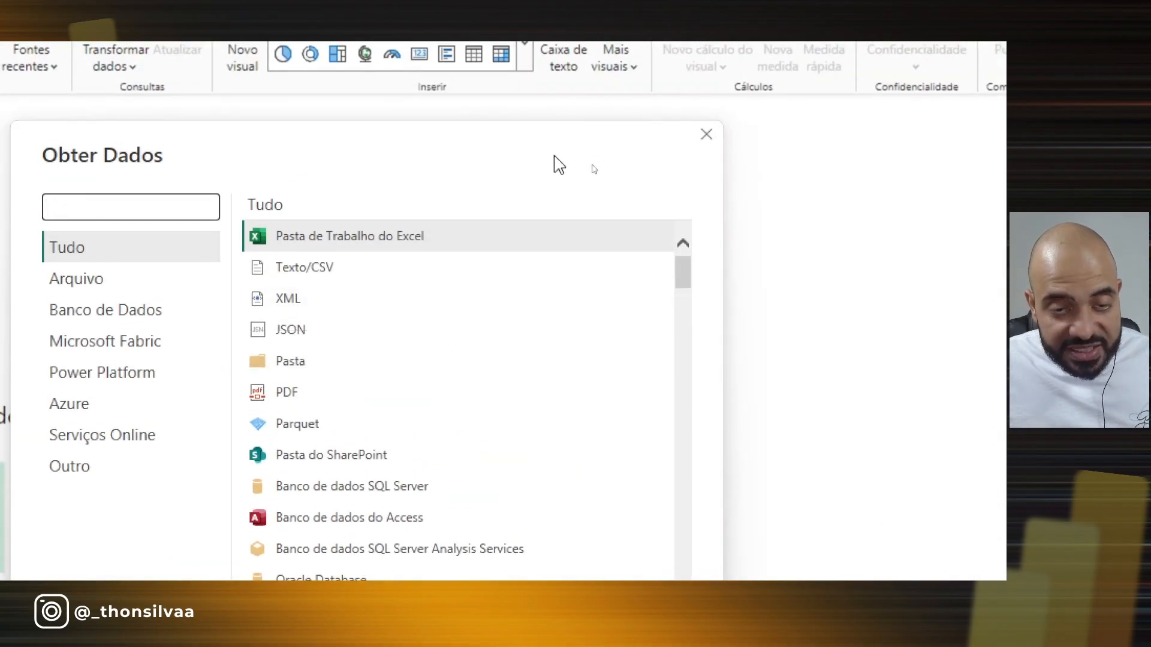
drag(556, 151, 448, 209)
mouse_move(433, 181)
mouse_down()
mouse_move(425, 197)
mouse_move(472, 233)
mouse_up()
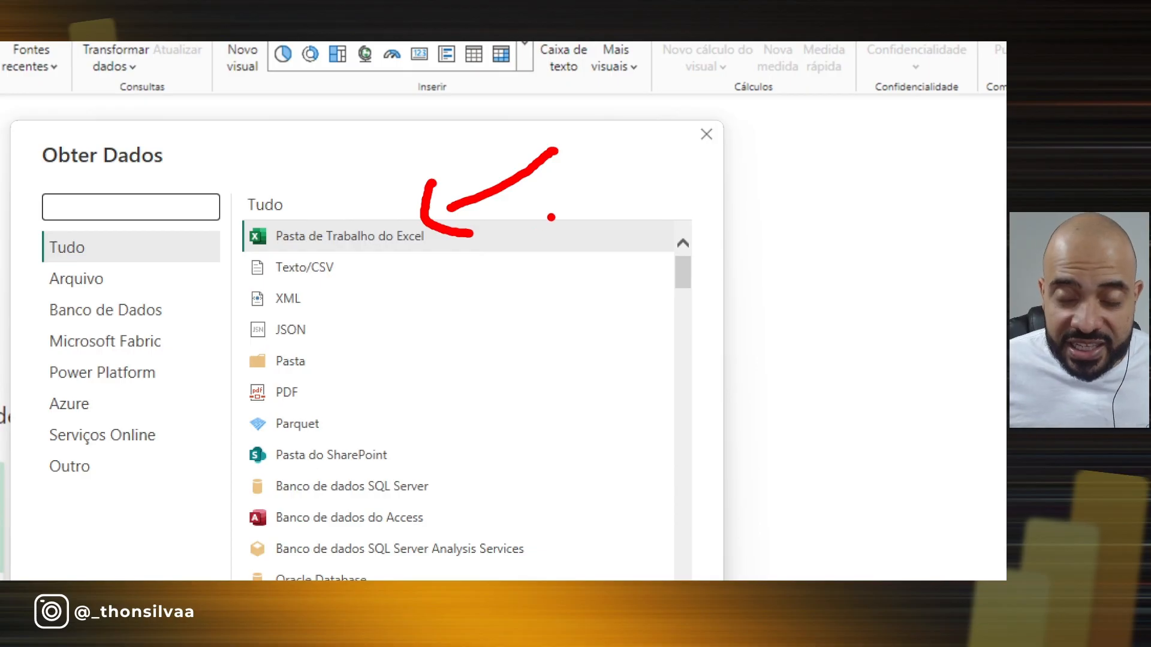
mouse_move(654, 285)
mouse_down()
mouse_move(407, 269)
mouse_move(382, 289)
mouse_move(349, 289)
mouse_up()
drag(322, 330, 361, 330)
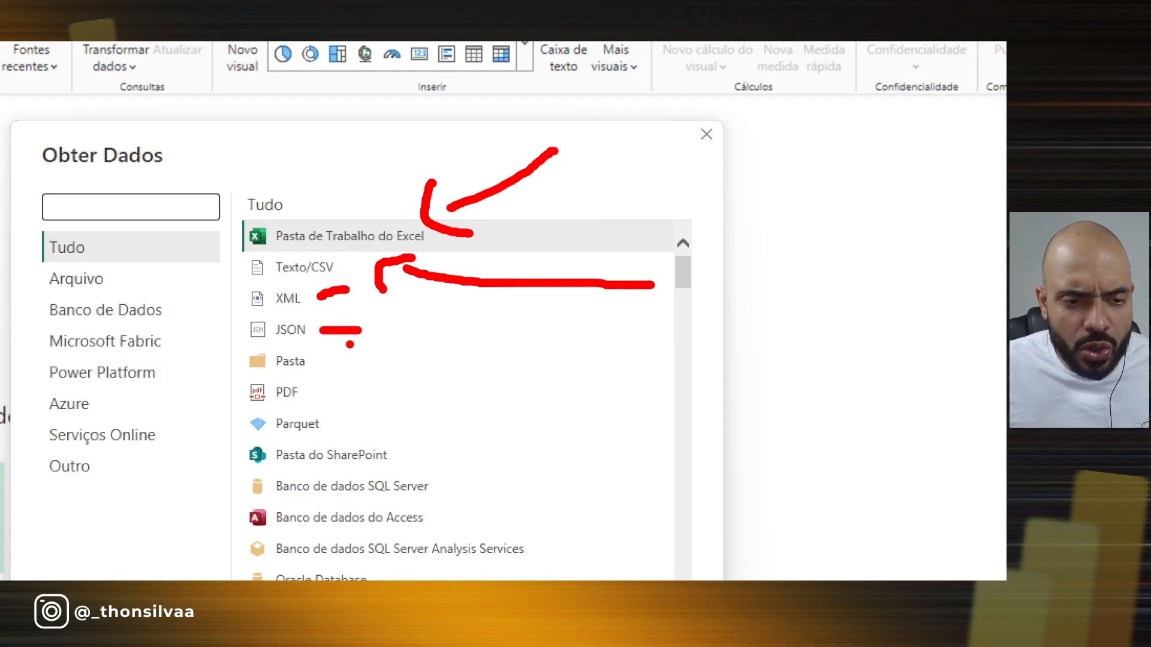
drag(324, 365, 367, 354)
drag(318, 384, 344, 384)
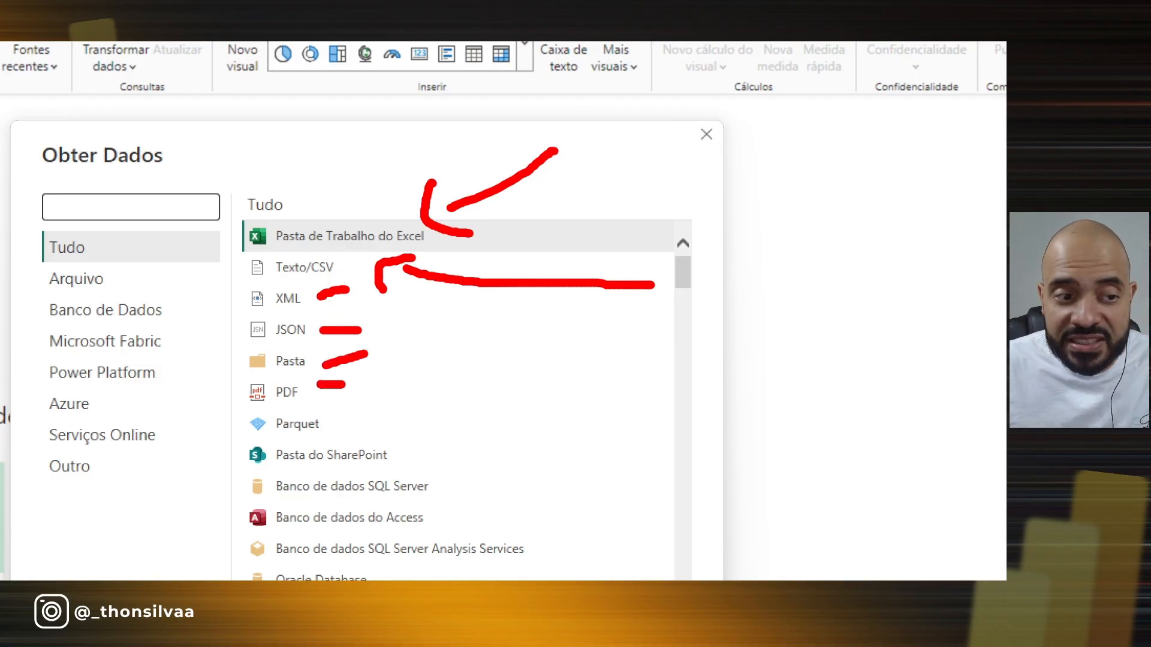
mouse_move(24, 228)
mouse_down()
mouse_move(22, 498)
mouse_move(195, 454)
mouse_move(213, 236)
mouse_move(40, 240)
mouse_up()
drag(135, 243, 107, 259)
key(Escape)
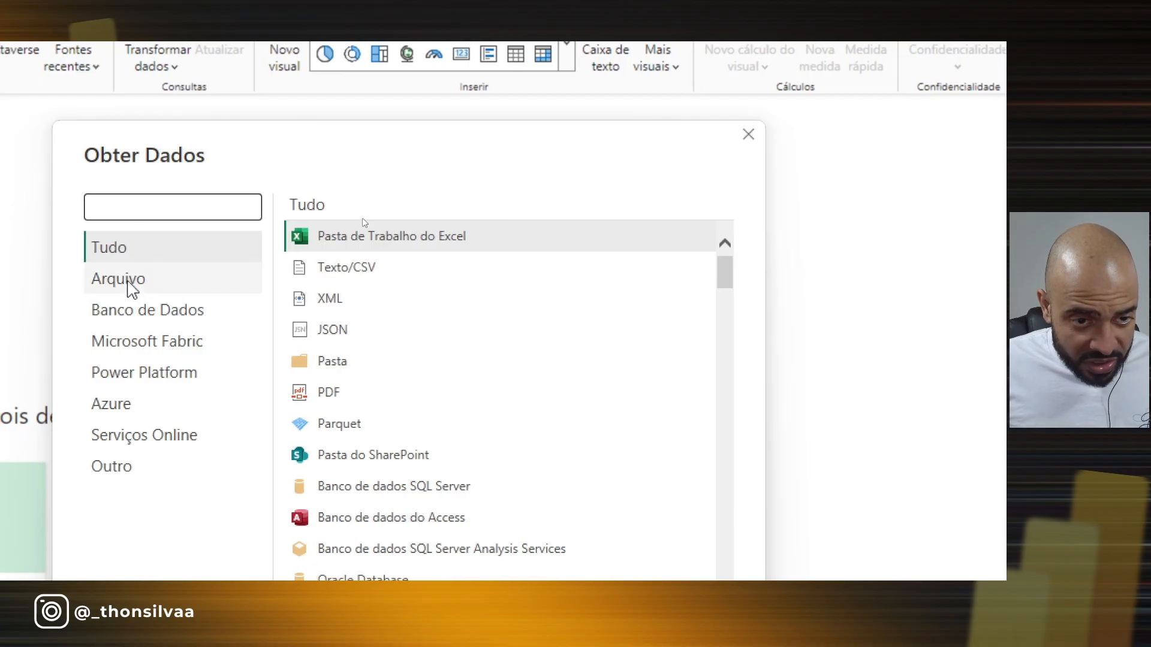
Step: Look through the Arquivo, Banco de Dados, Microsoft Fabric and Power Platform connectors in Obter Dados, and return to the Tudo category
click(128, 282)
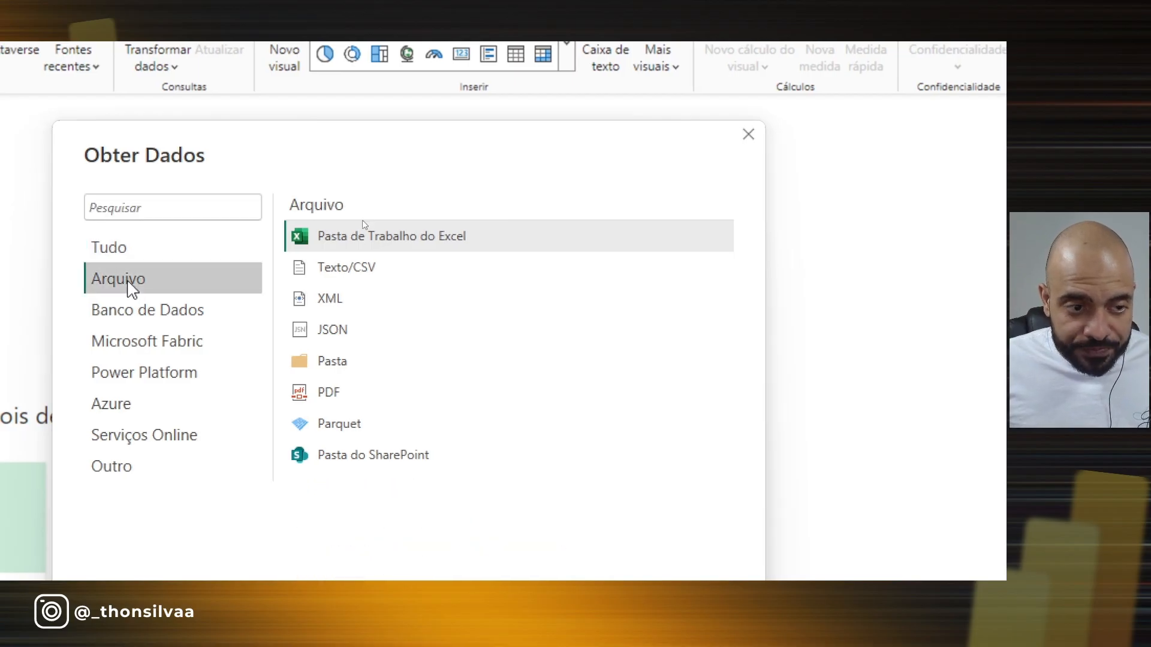
click(129, 312)
scroll(575, 350, down, 6)
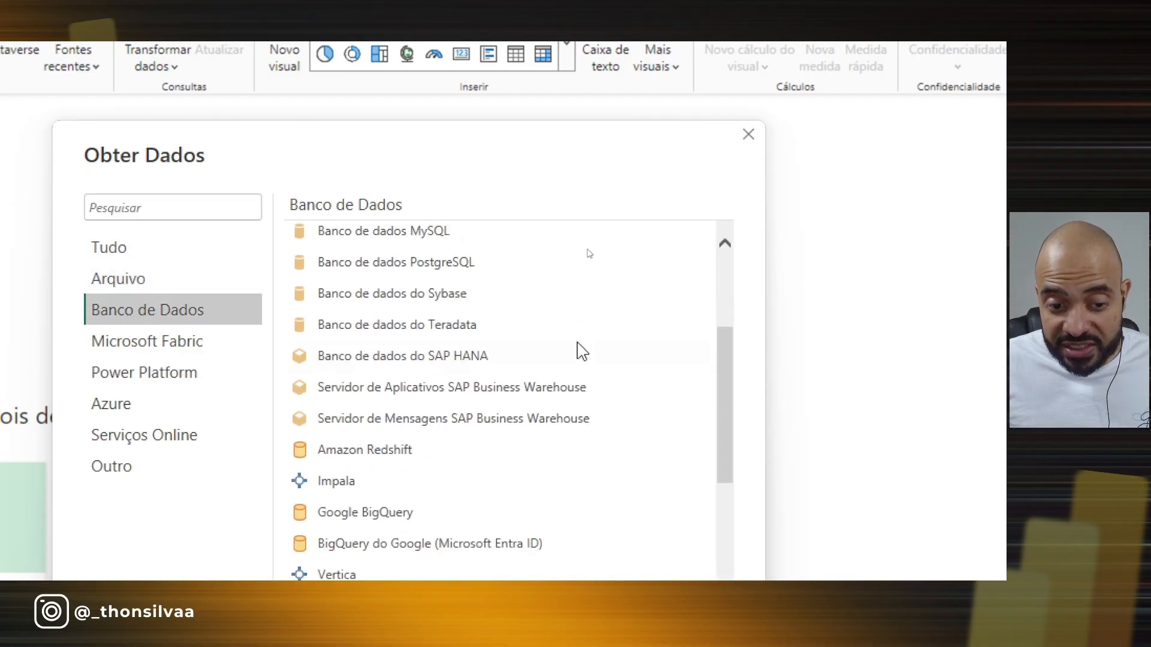
scroll(578, 347, up, 3)
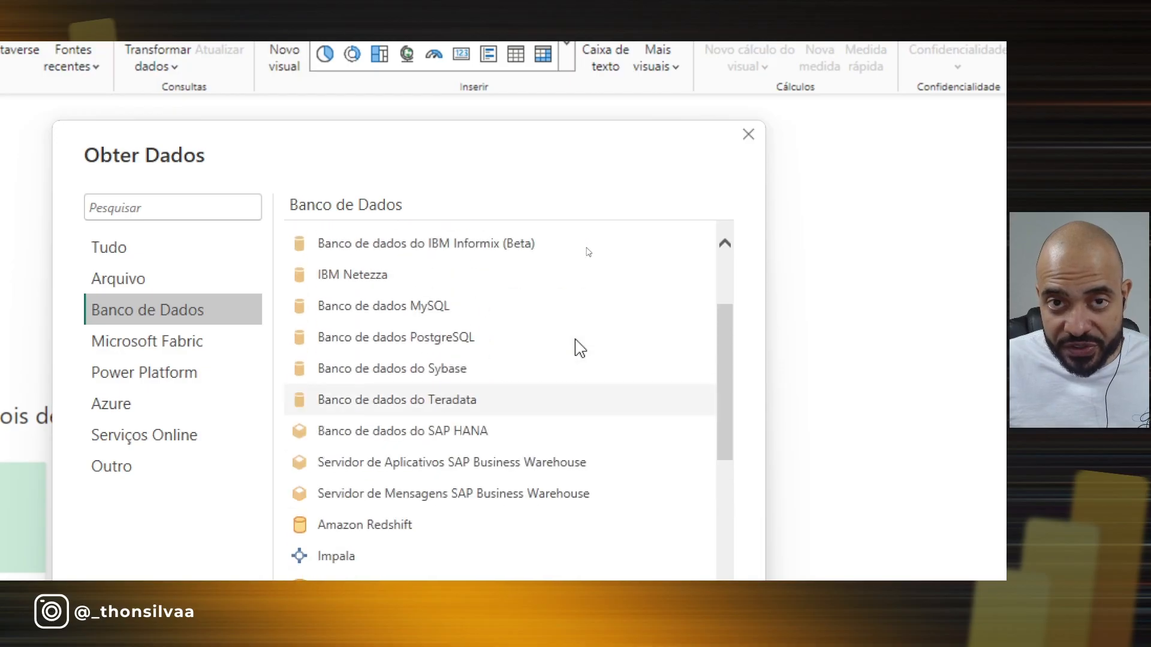
scroll(485, 395, up, 3)
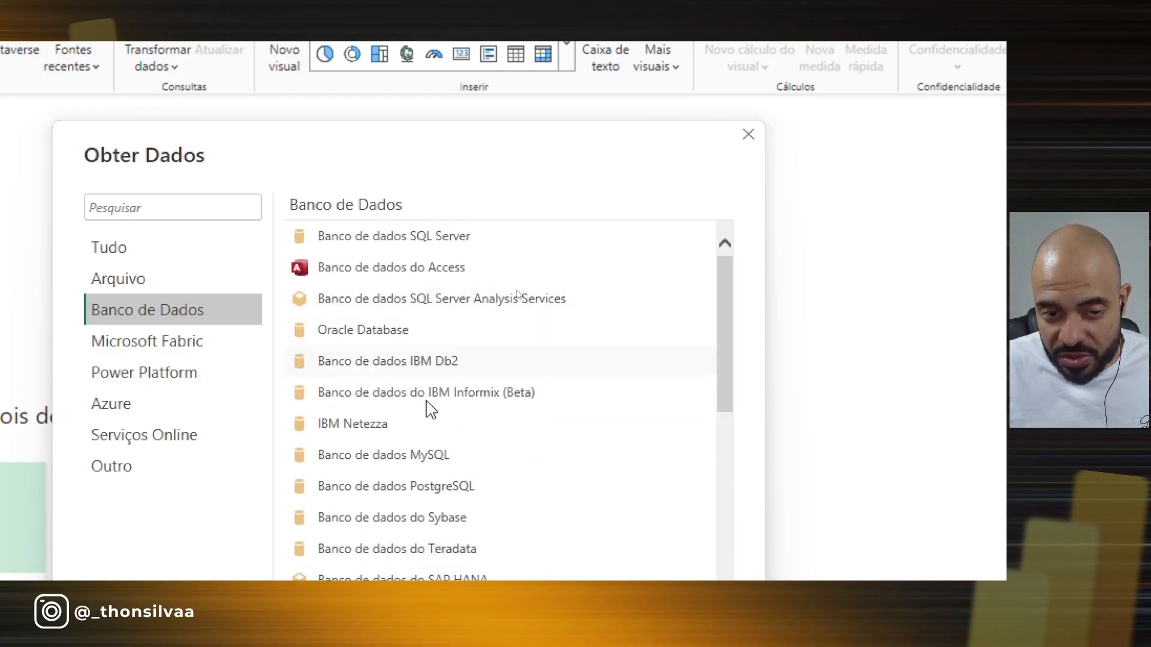
click(223, 346)
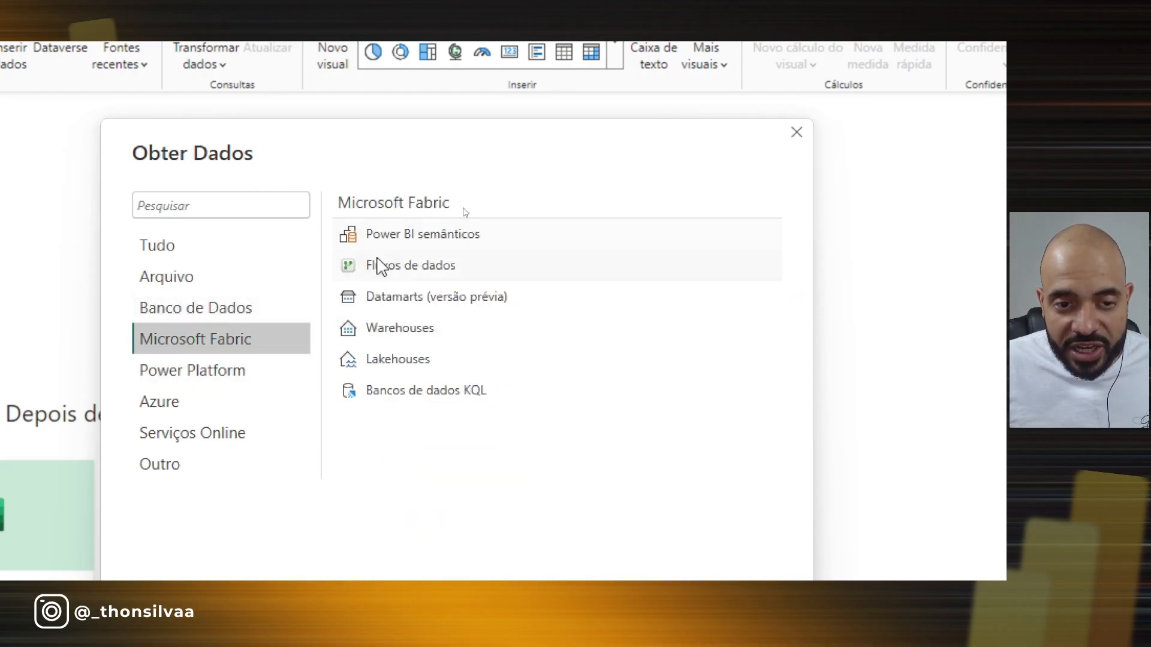
click(195, 379)
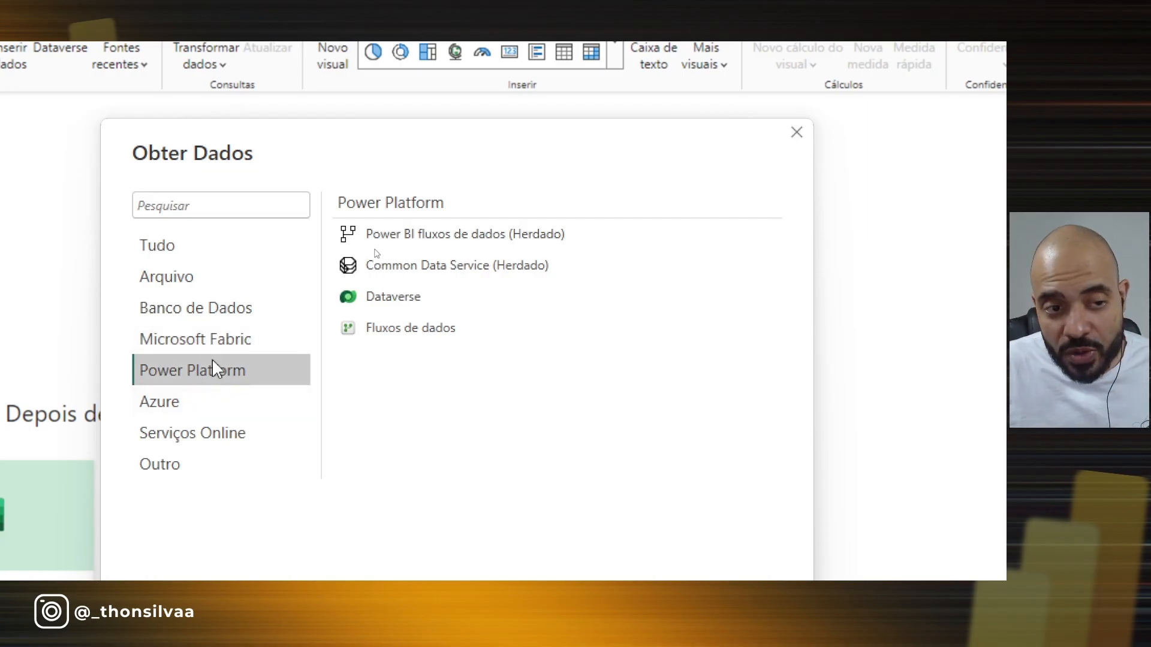
click(188, 246)
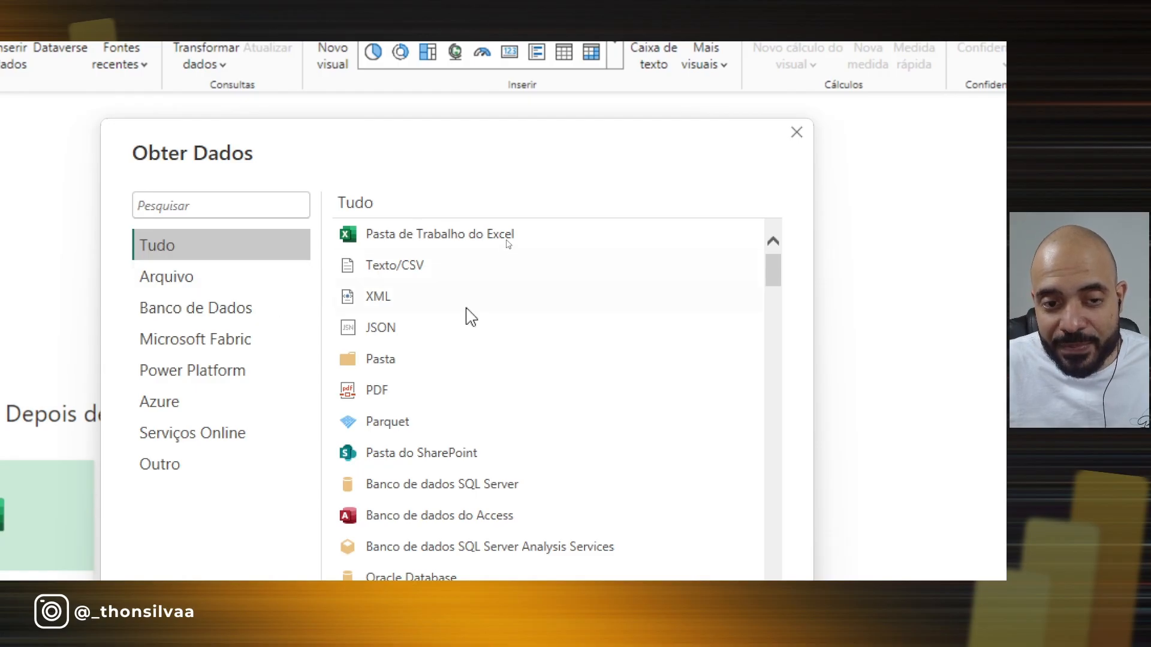
Step: Search the data connectors for WEB and clear the search
click(208, 204)
text(WEB)
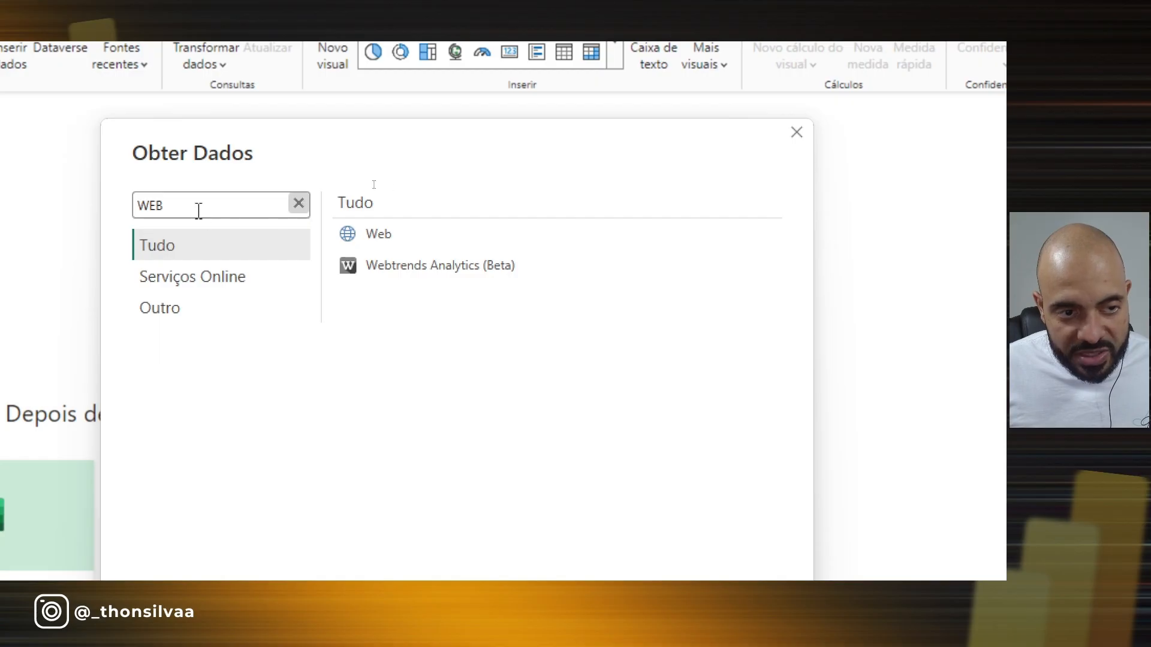
key(BackSpace)
key(BackSpace)
key(BackSpace)
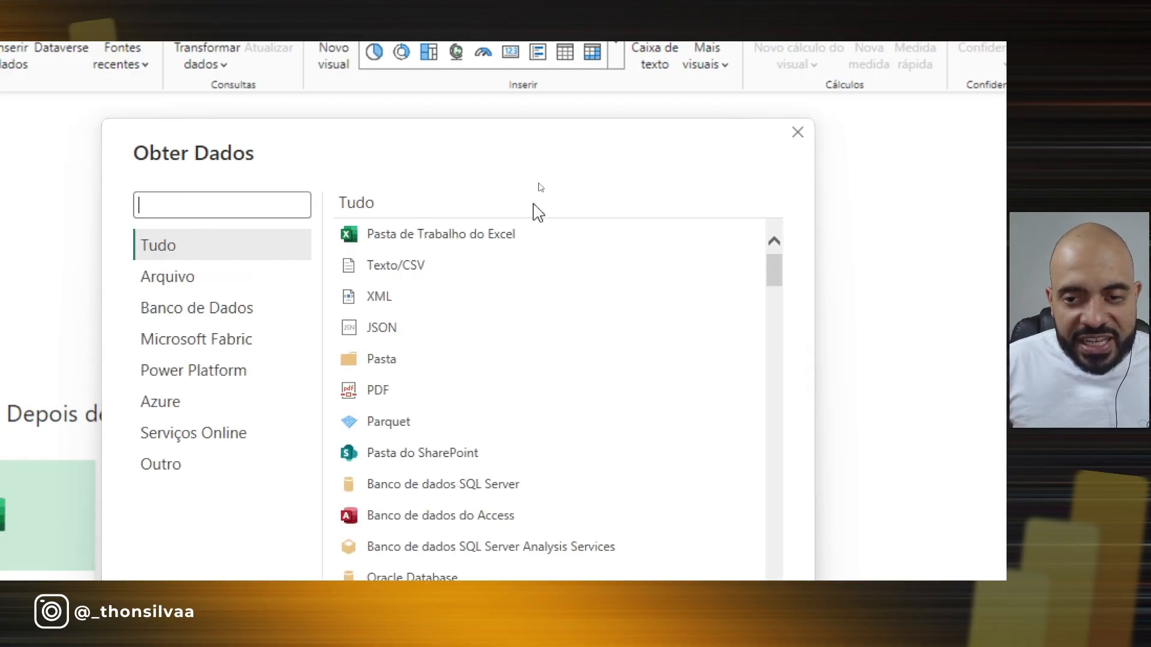
Step: Choose the Excel workbook source and open BaseVendas.xlsx from the Materiais folder
double_click(446, 238)
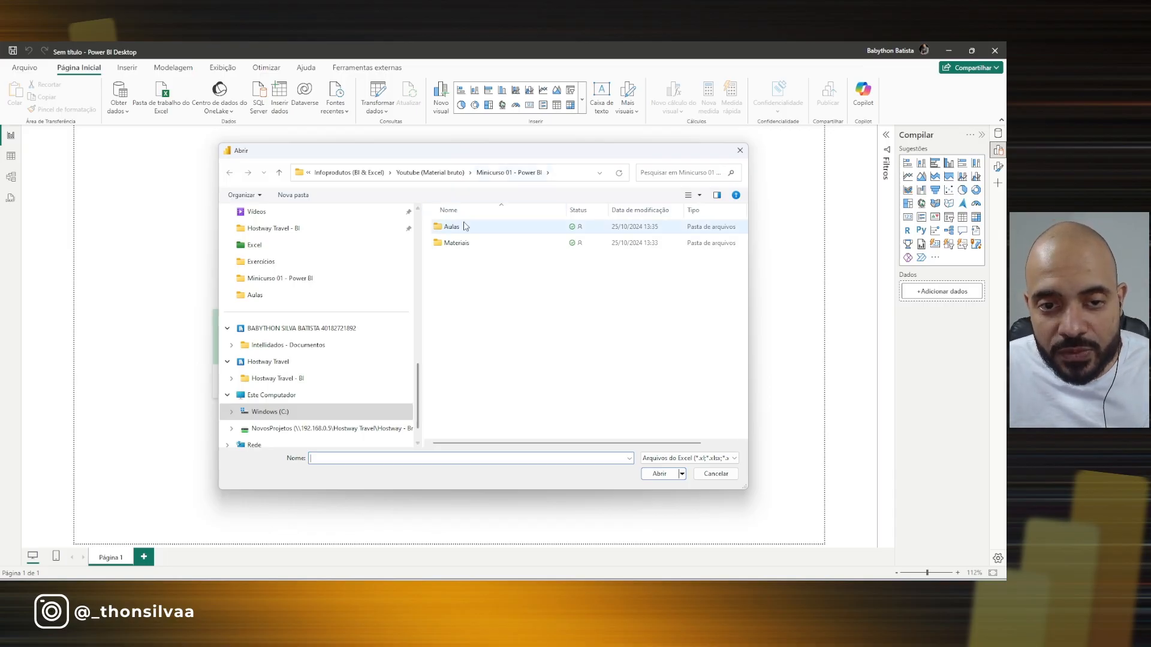
double_click(453, 243)
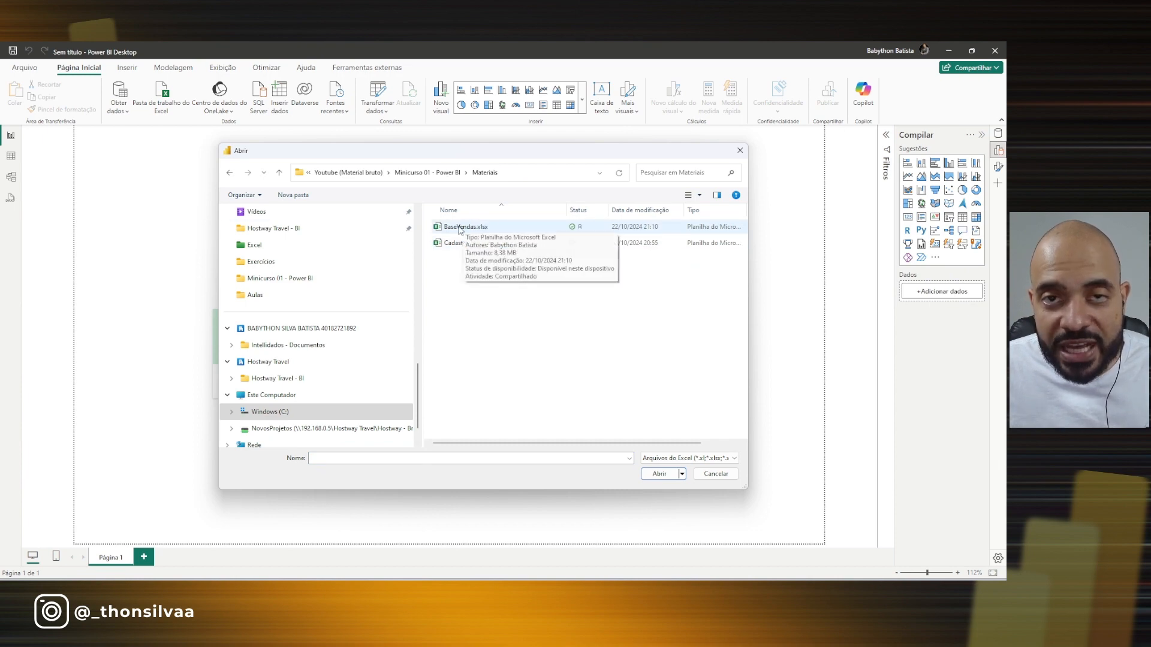
click(464, 229)
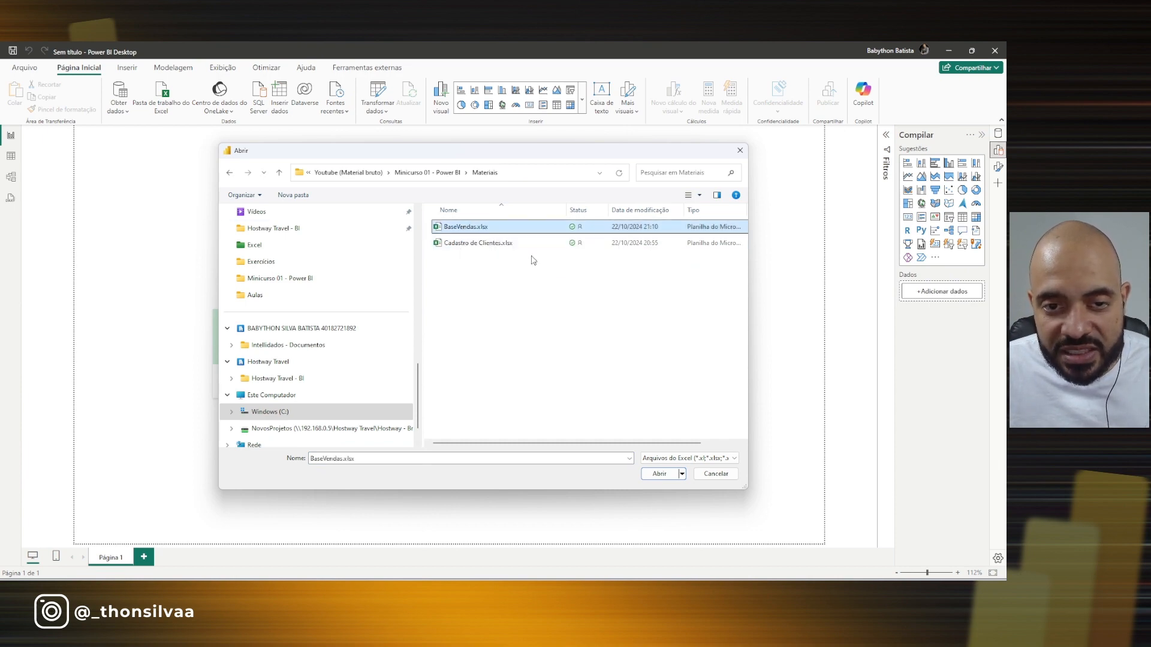
click(656, 477)
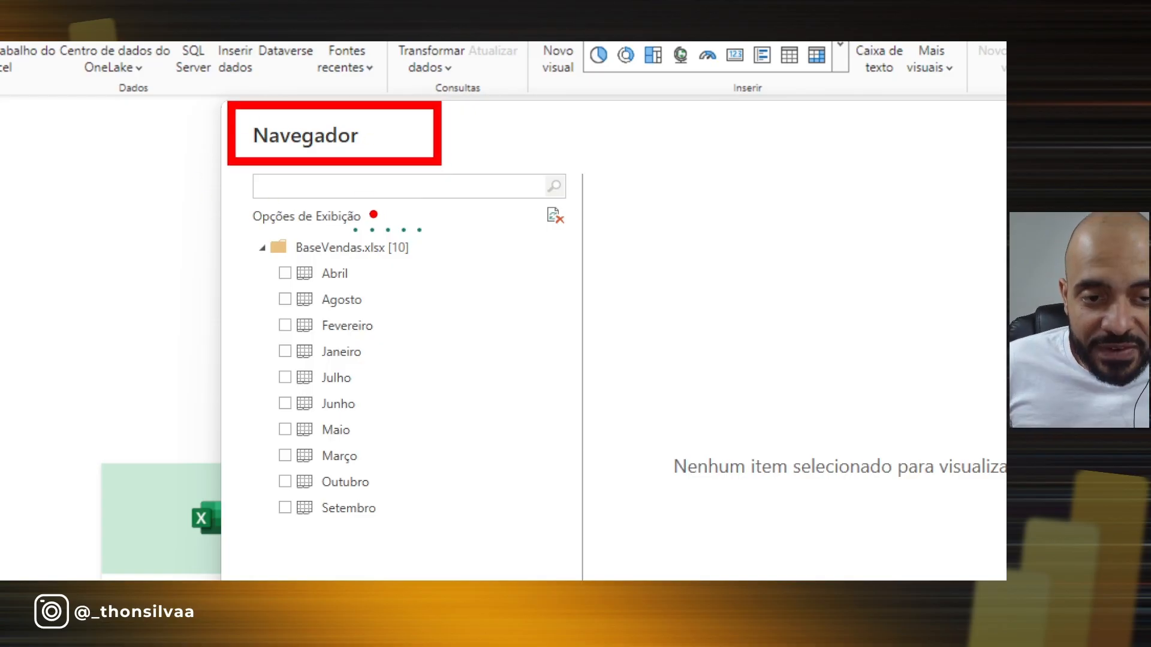
drag(727, 243, 437, 245)
drag(437, 227, 436, 262)
drag(294, 261, 412, 262)
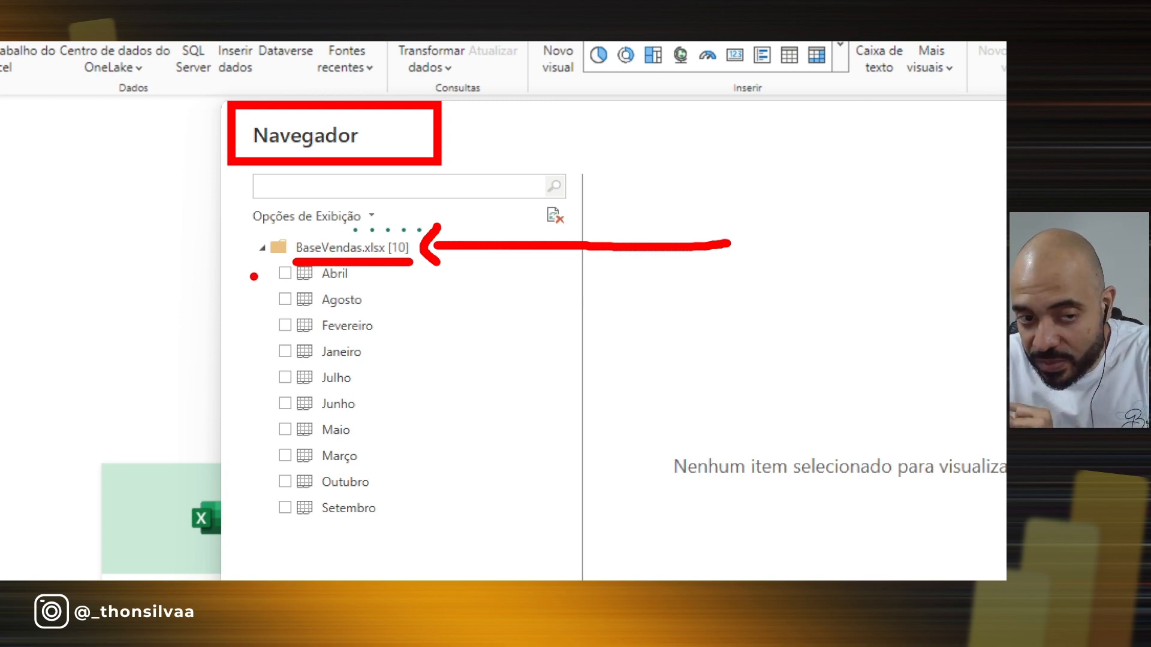
mouse_move(241, 265)
mouse_down()
mouse_move(270, 282)
mouse_move(280, 268)
mouse_up()
mouse_move(238, 308)
mouse_down()
mouse_move(257, 304)
mouse_move(250, 358)
mouse_up()
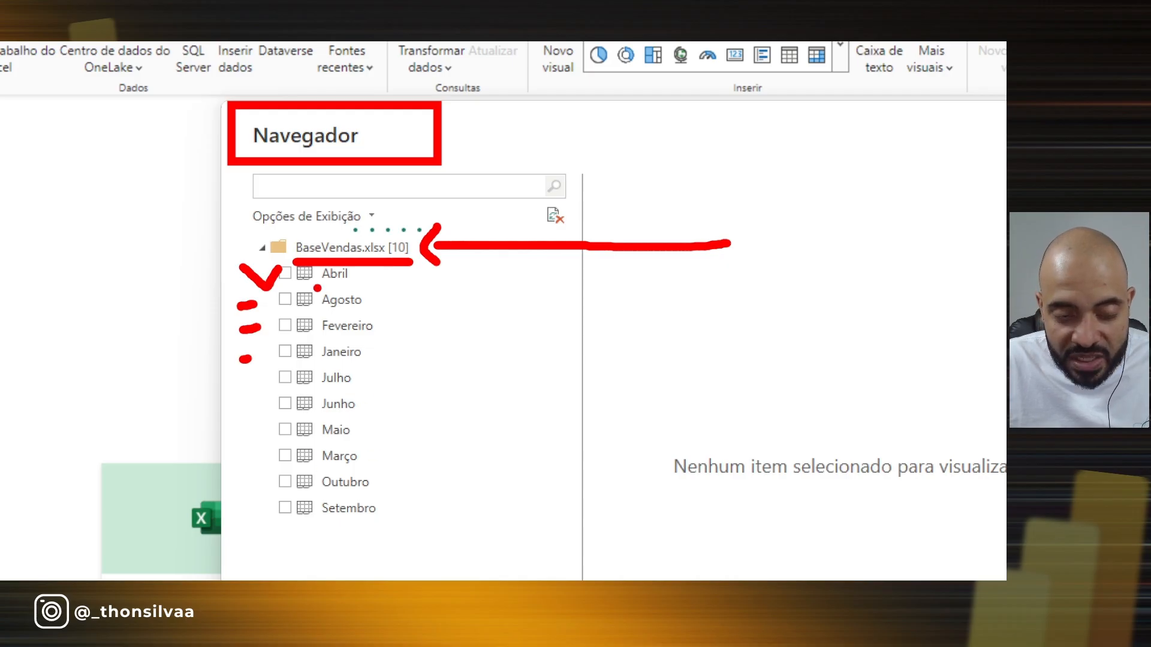
drag(287, 295, 285, 330)
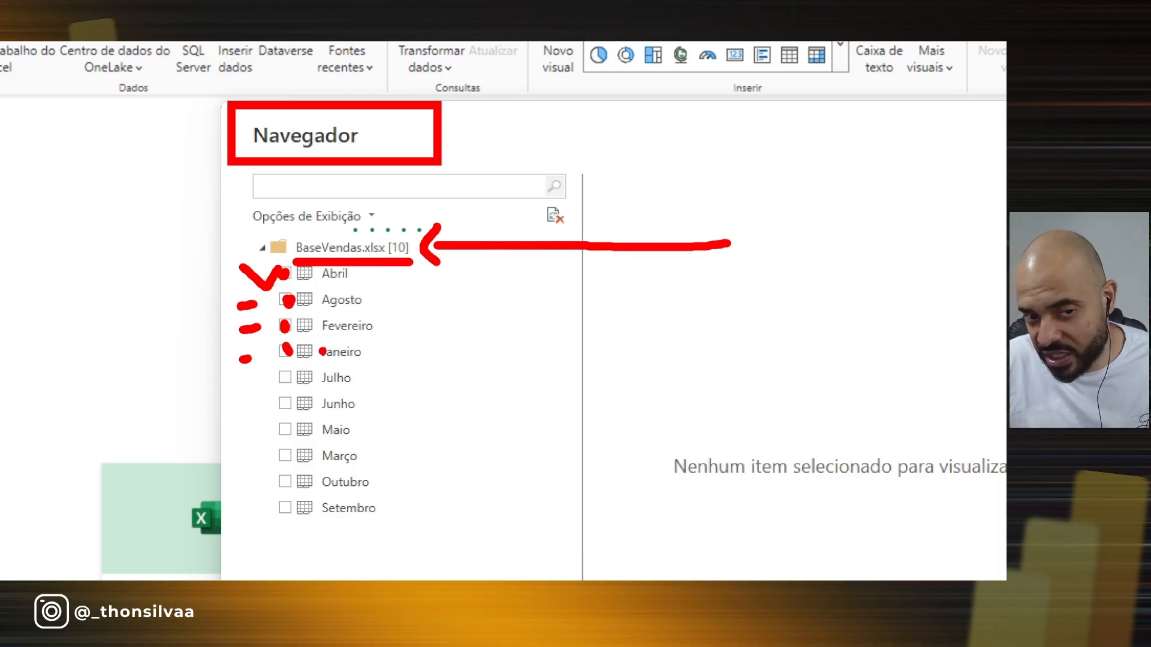
key(Escape)
Step: Select the Abril sheet of BaseVendas.xlsx, look over its data preview and bring it into the Power Query Editor for transformation
click(284, 273)
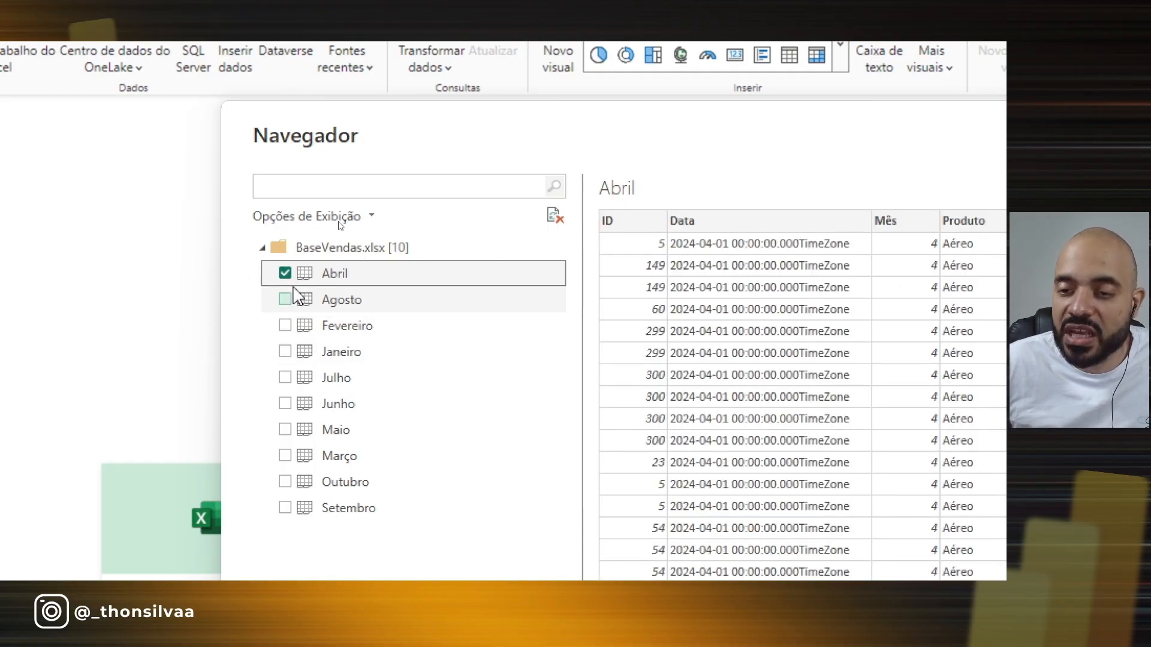
scroll(696, 271, down, 2)
scroll(695, 273, up, 2)
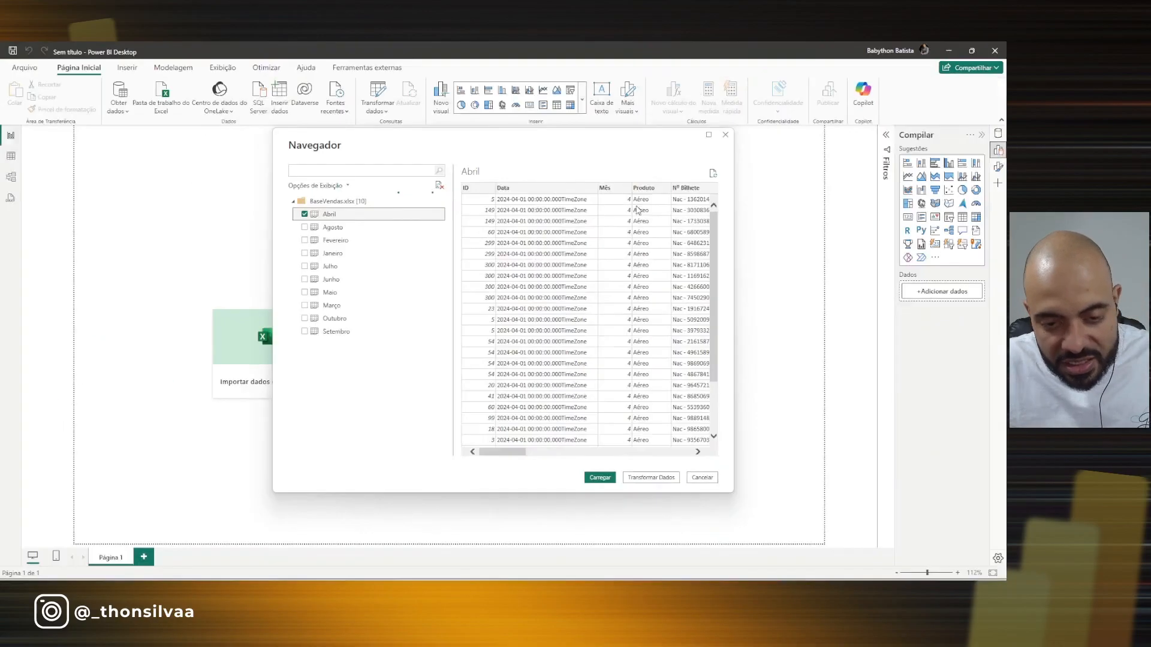
drag(506, 454, 423, 462)
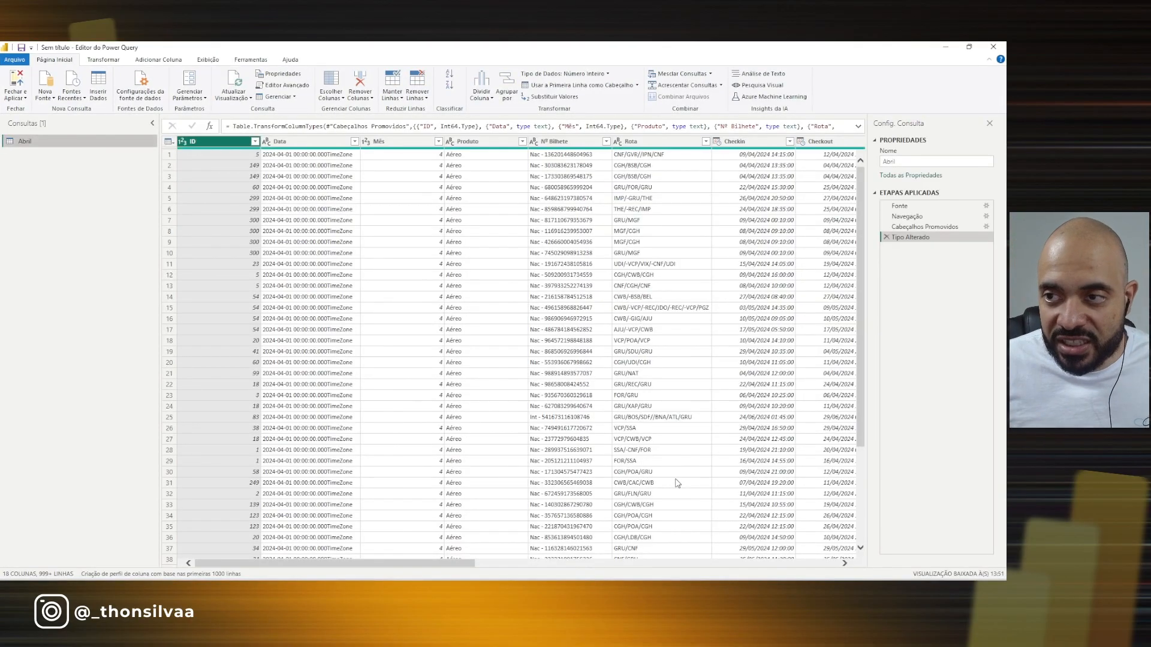
Step: Restore the Power Query Editor to a floating window, move it over the Power BI report, and maximize it again
click(969, 49)
drag(641, 91, 593, 370)
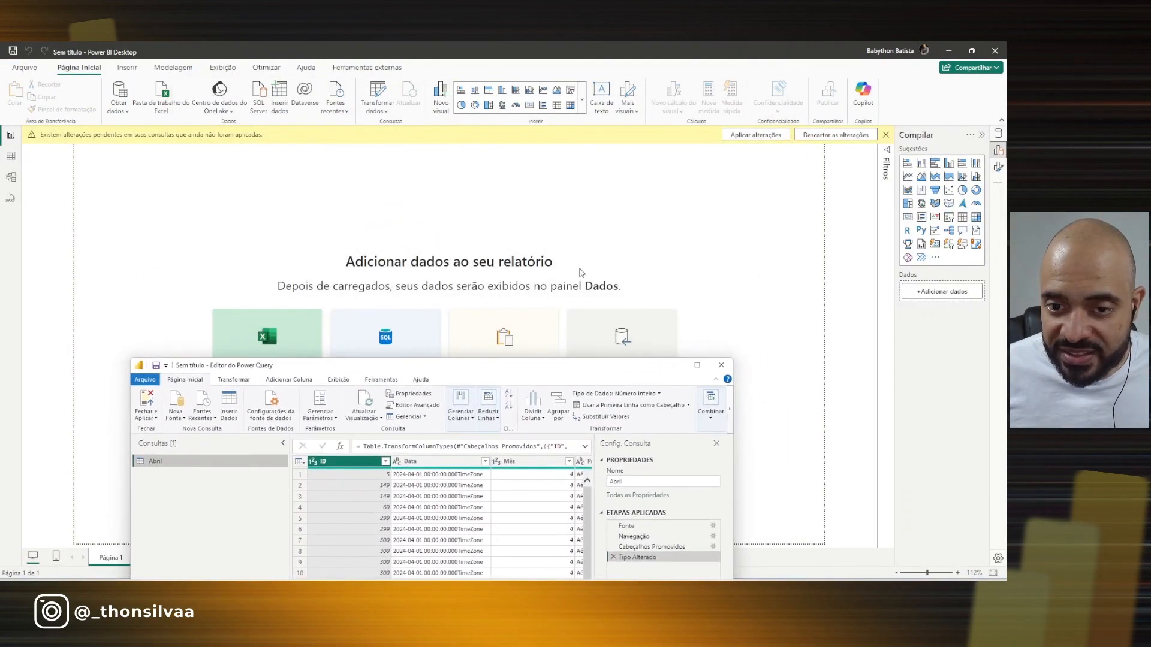
drag(435, 366, 424, 170)
click(700, 170)
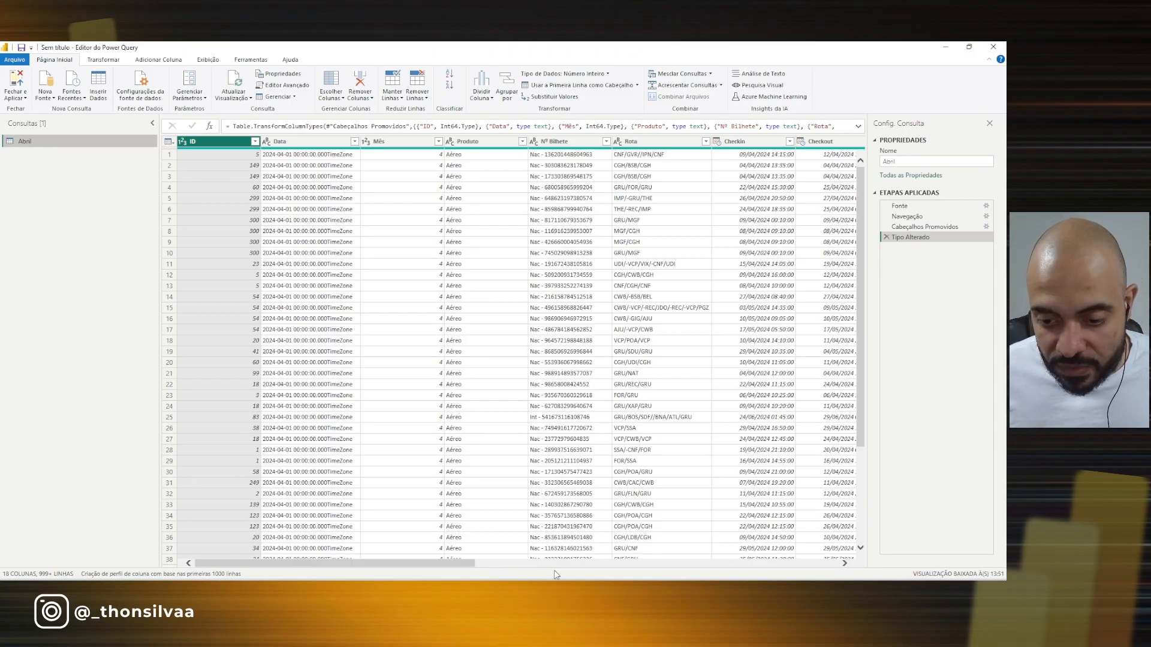
Step: Switch to the Excalidraw outline in Chrome to review the data extraction and the data treatment and cleaning stages
key(alt+Tab)
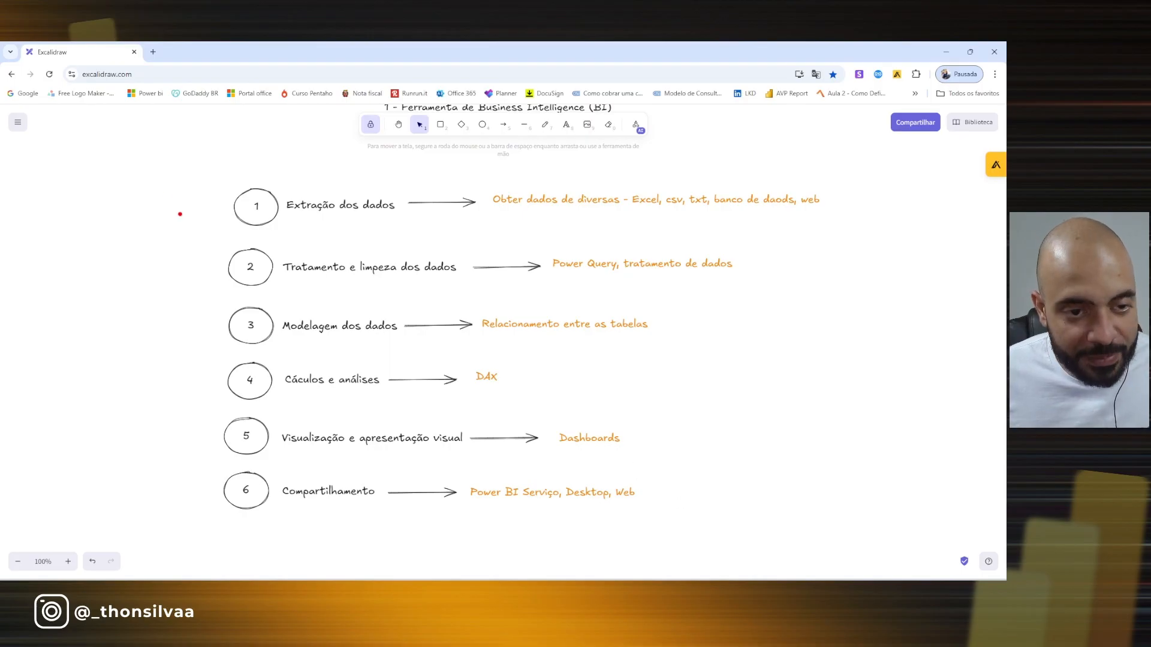
drag(171, 207, 465, 207)
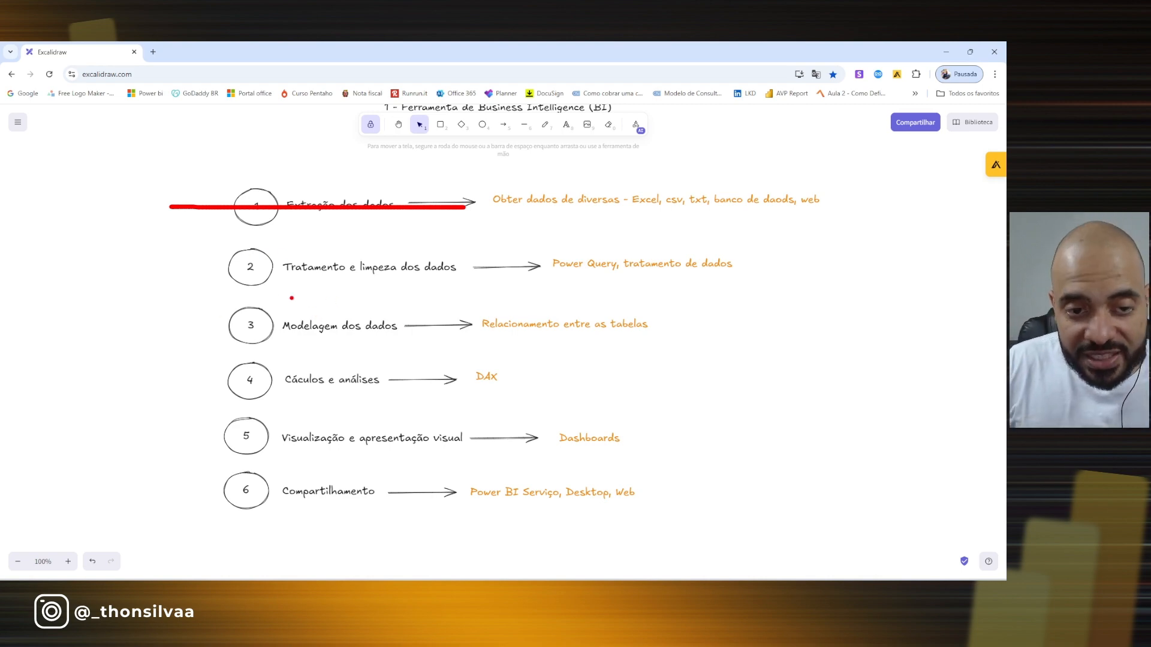
drag(213, 295, 466, 293)
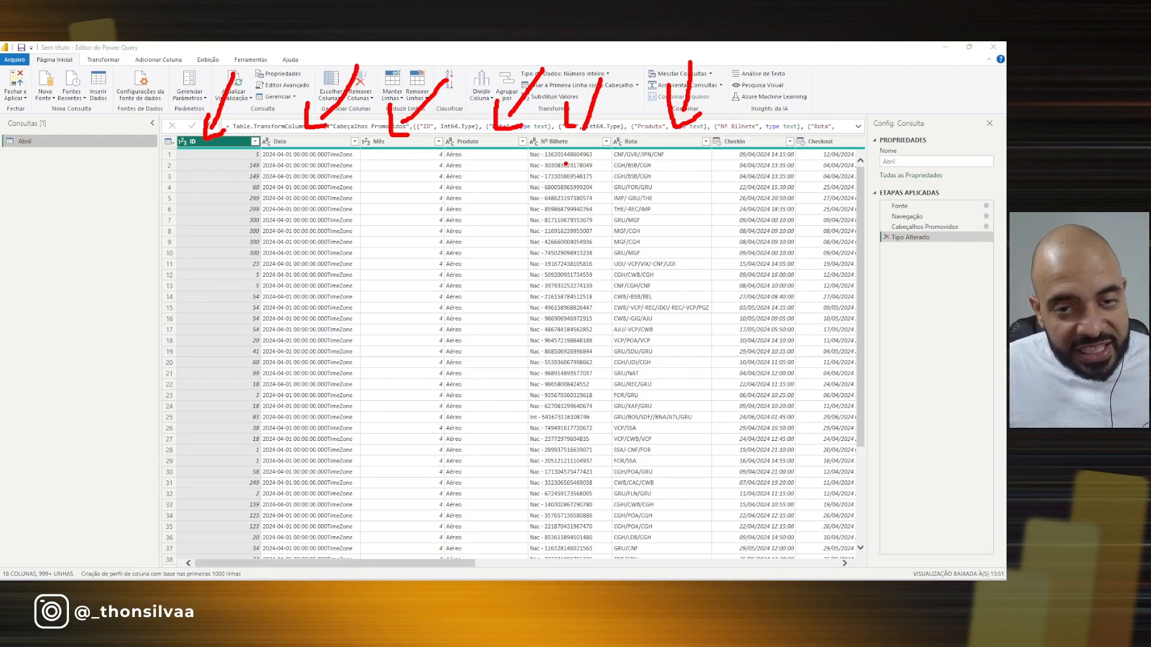
key(e)
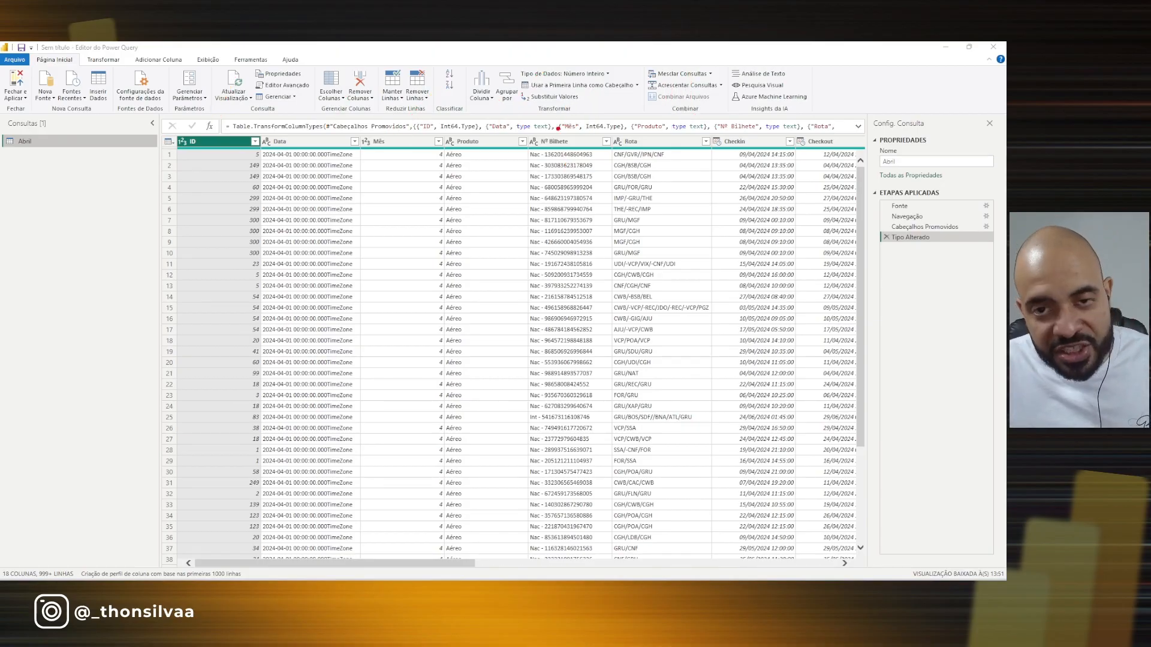
drag(623, 99, 600, 139)
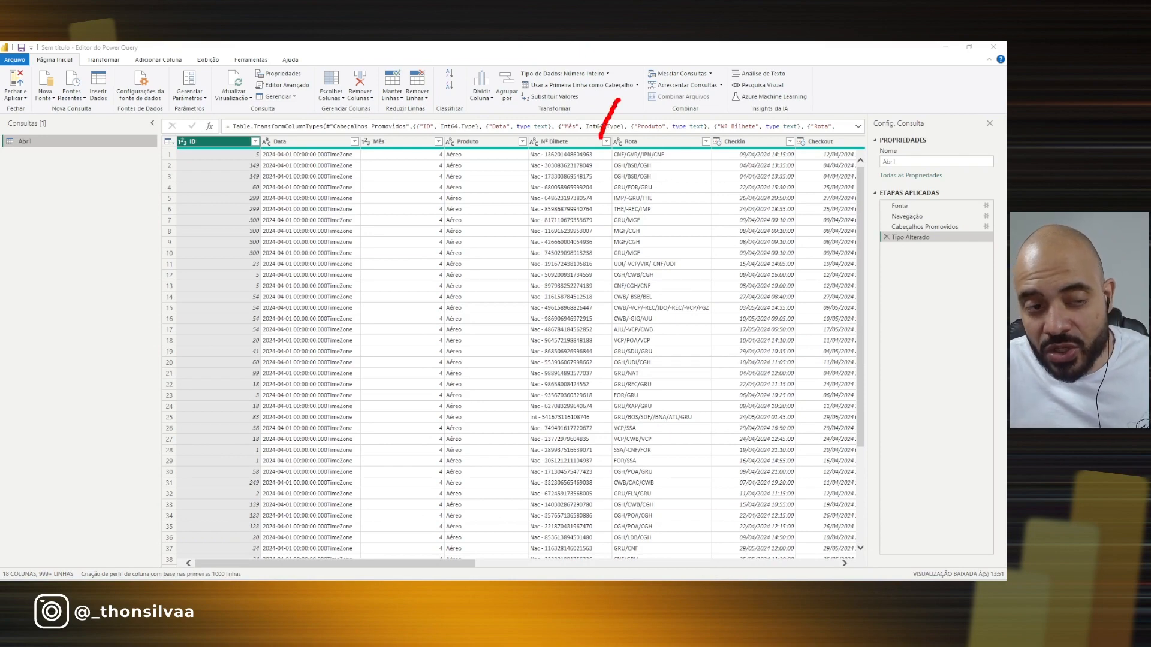
Step: Examine the Produto and Nº Bilhete columns of the Abril query, looking through the ticket numbers and their prefixes
mouse_move(465, 131)
mouse_down()
mouse_move(475, 156)
mouse_move(445, 131)
mouse_up()
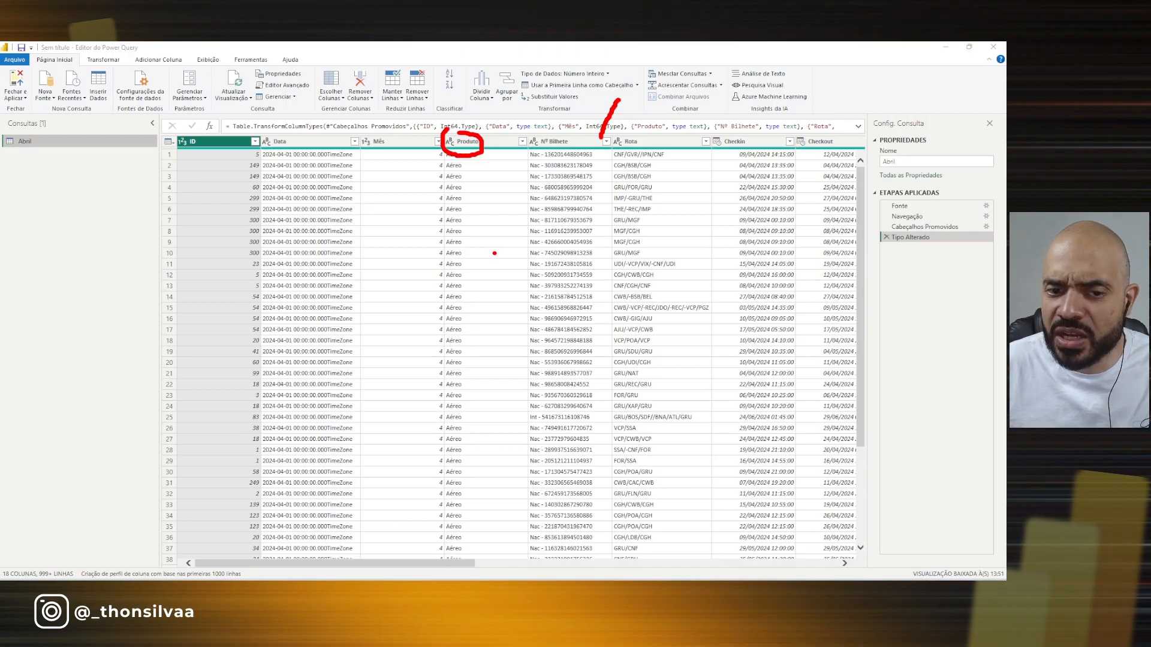
key(Escape)
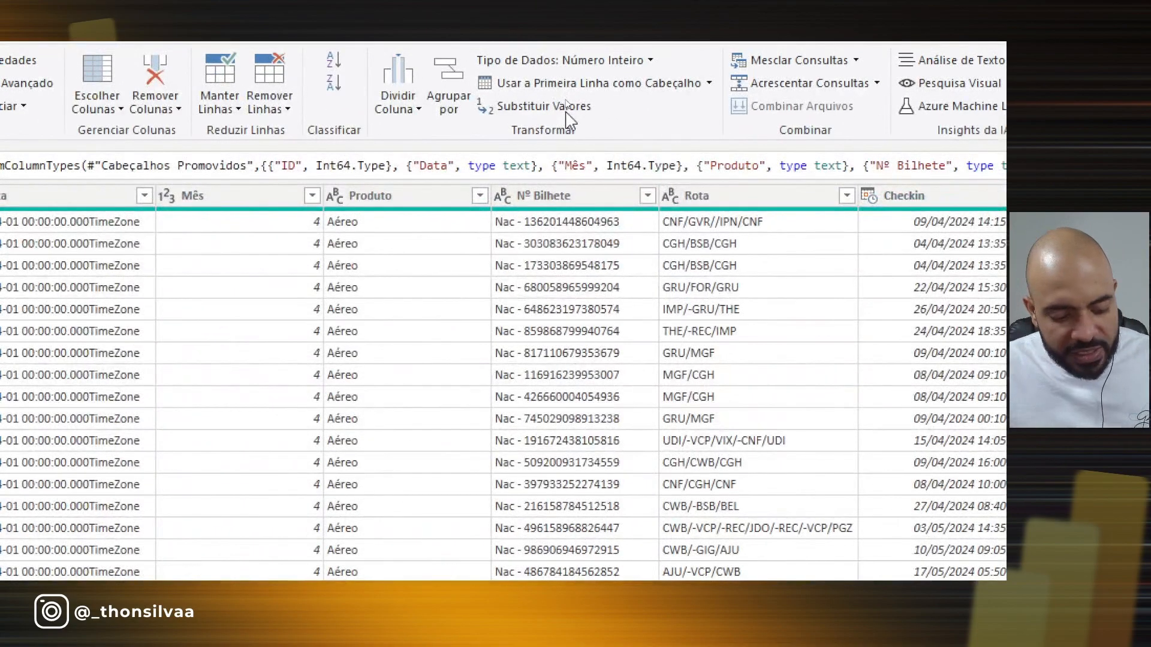
drag(570, 123, 573, 187)
drag(540, 231, 628, 229)
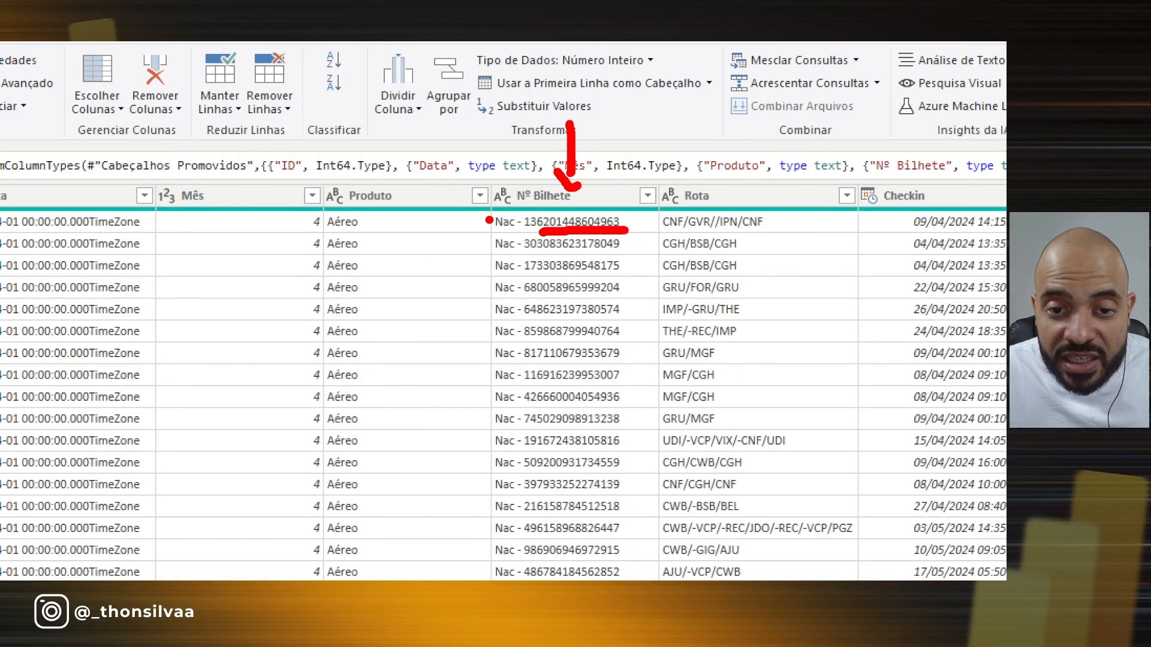
mouse_move(417, 228)
mouse_down()
mouse_move(483, 214)
mouse_move(482, 236)
mouse_up()
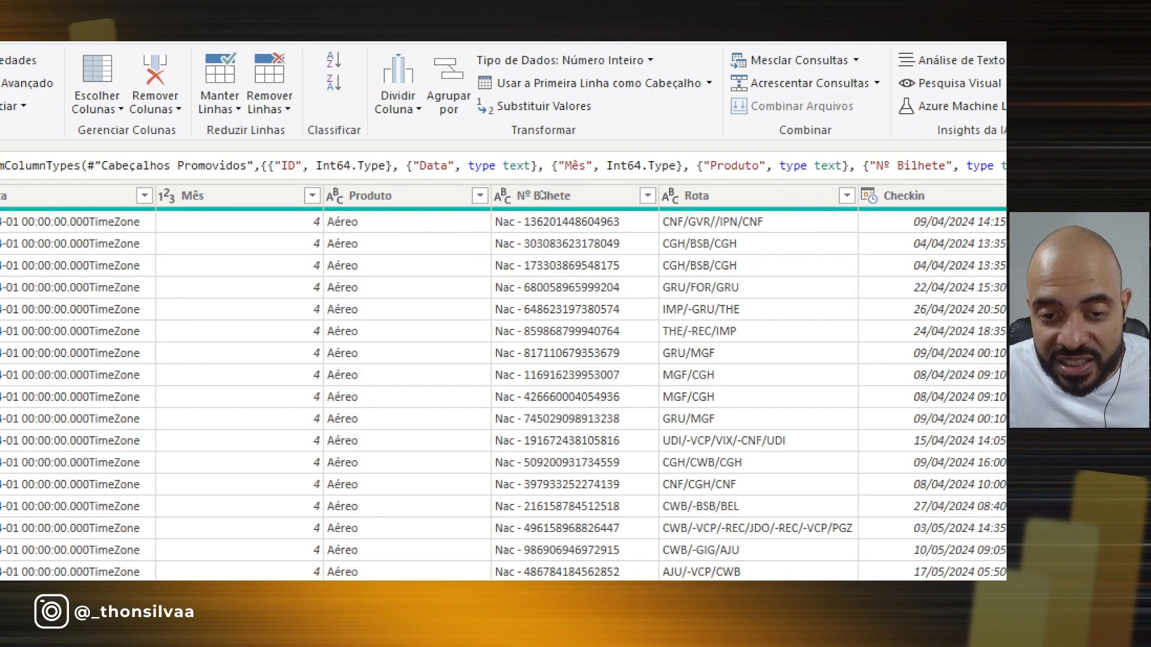
key(Escape)
scroll(520, 303, down, 4)
scroll(520, 303, down, 15)
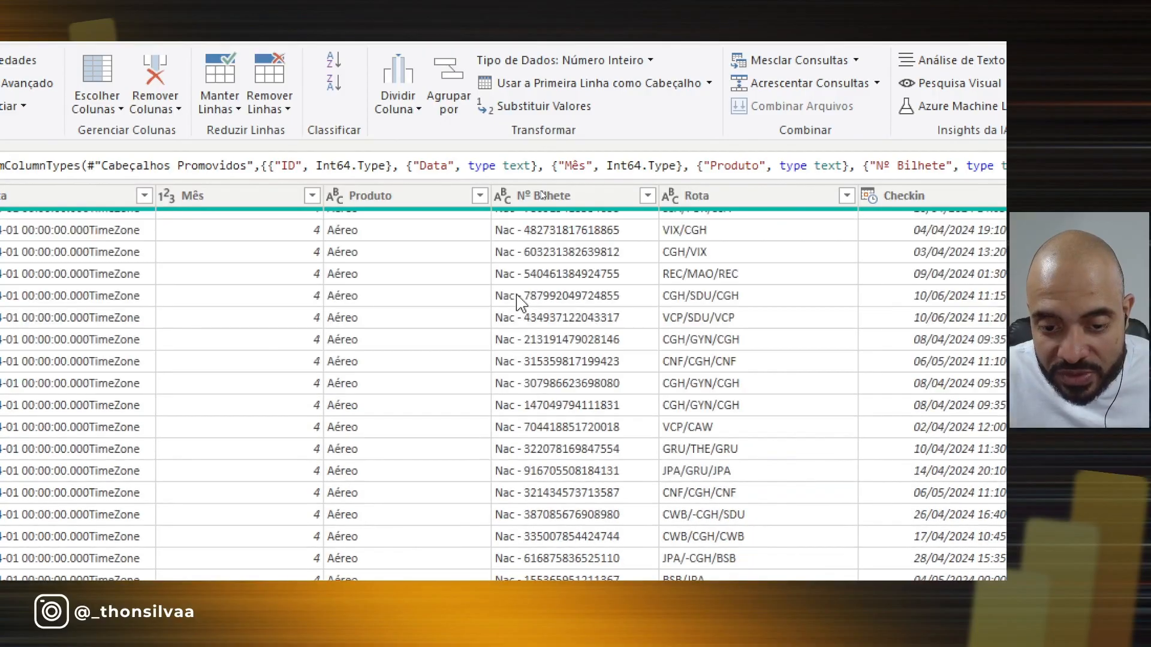
scroll(520, 303, up, 5)
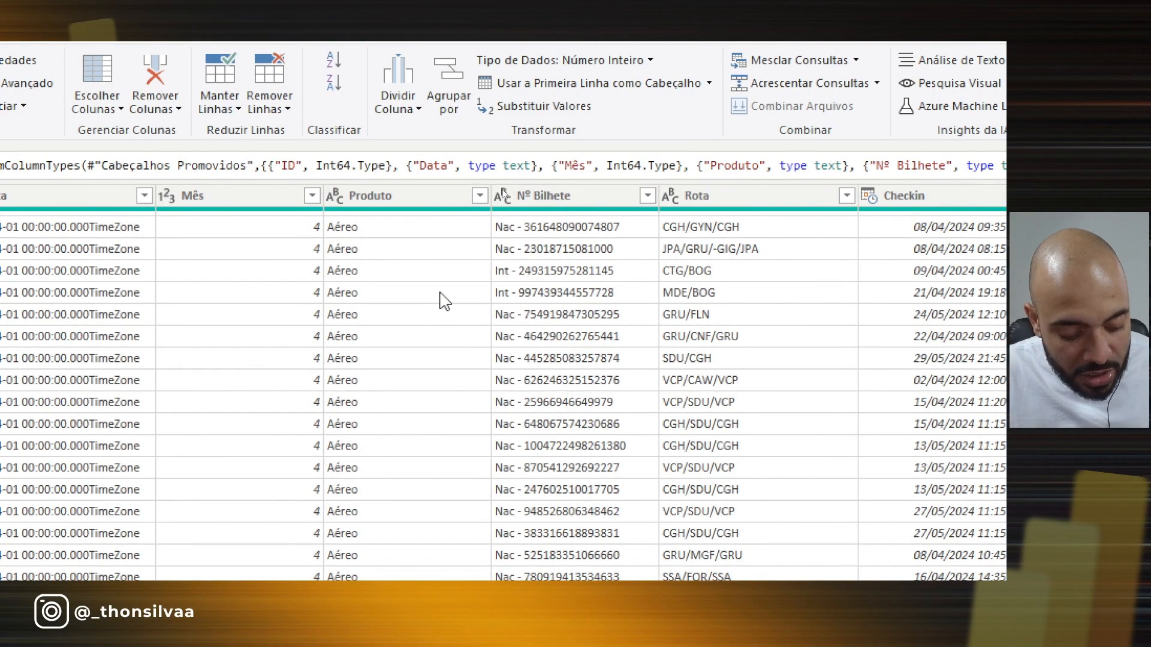
Step: Mark on screen the Int and Nac prefixes in the Nº Bilhete column that distinguish international from national tickets
key(ctrl+2)
mouse_move(404, 287)
mouse_down()
mouse_move(454, 271)
mouse_move(478, 286)
mouse_up()
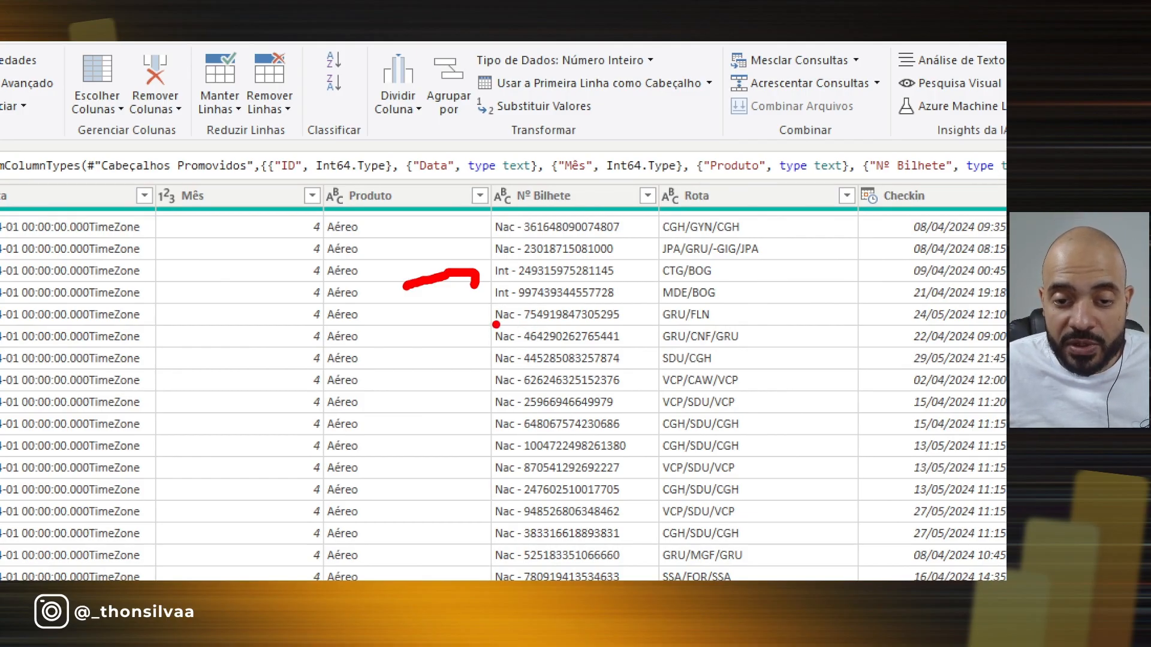
drag(483, 327, 509, 328)
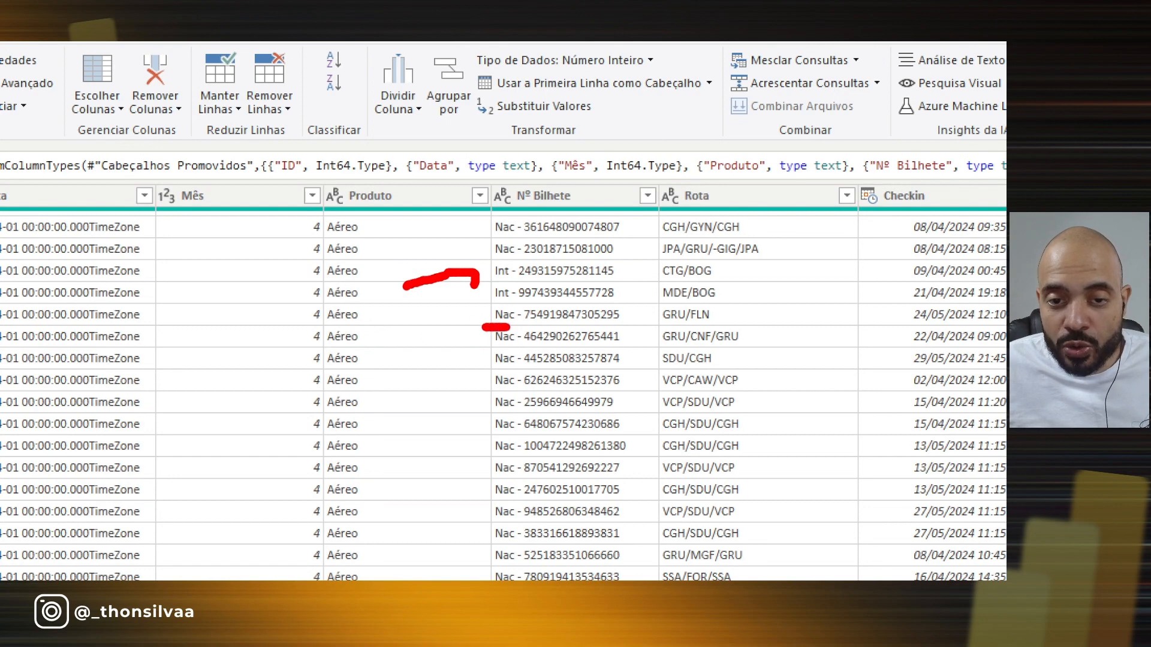
mouse_move(363, 387)
mouse_down()
mouse_move(378, 409)
mouse_move(414, 379)
mouse_up()
mouse_move(417, 409)
mouse_down()
mouse_move(427, 384)
mouse_move(447, 409)
mouse_up()
drag(410, 392, 476, 405)
drag(555, 381, 733, 369)
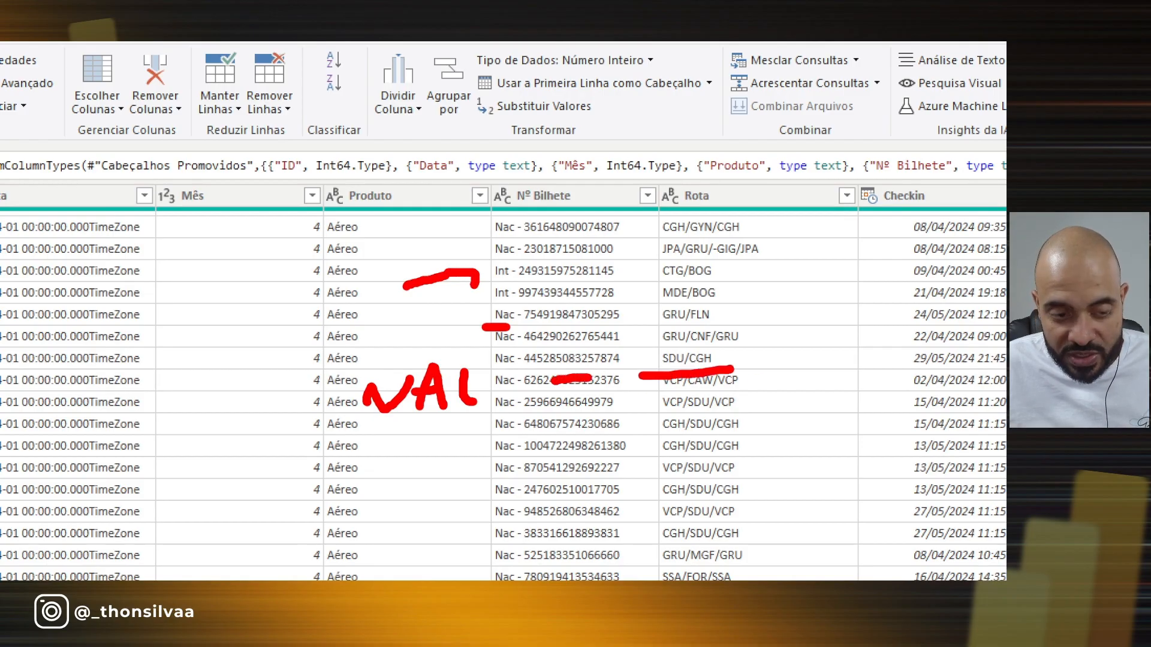
key(Escape)
key(ctrl+4)
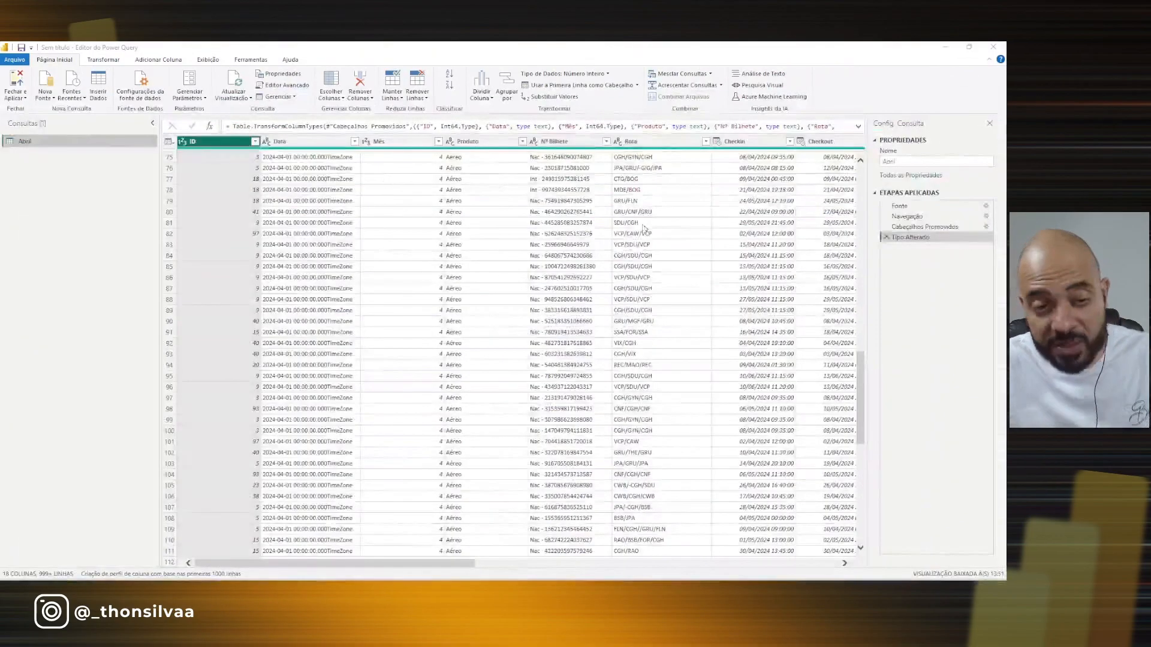
Step: Select the Nº Bilhete column and review its Dividir Coluna options, pointing out Por Delimitador and the hyphen in the values
click(580, 145)
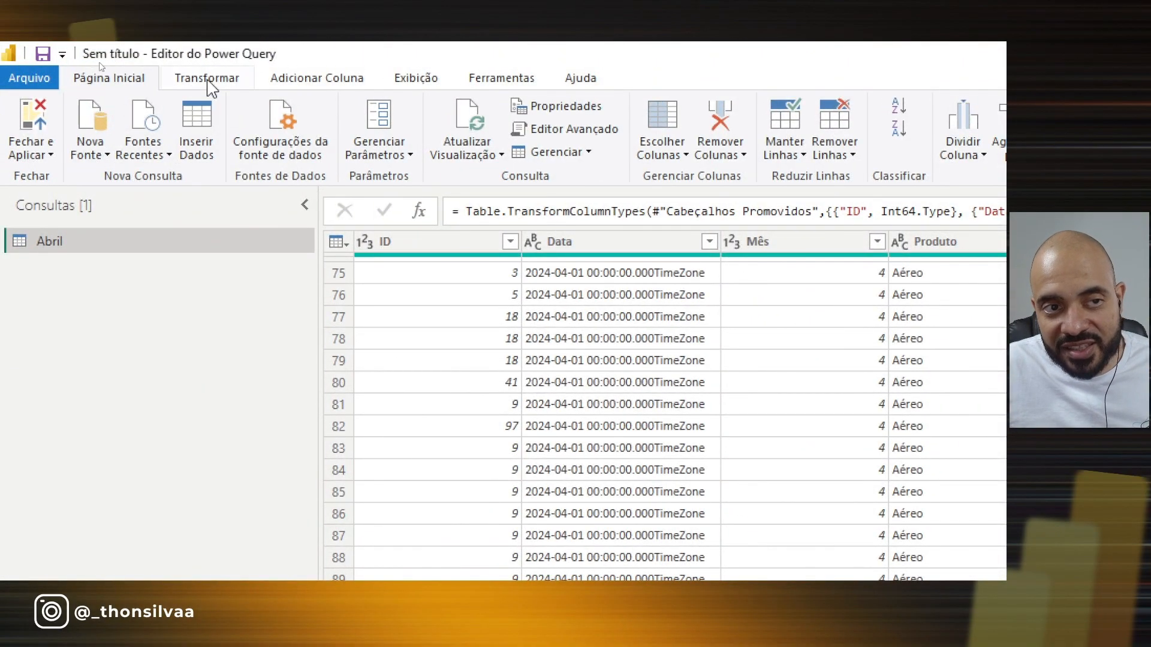
click(210, 78)
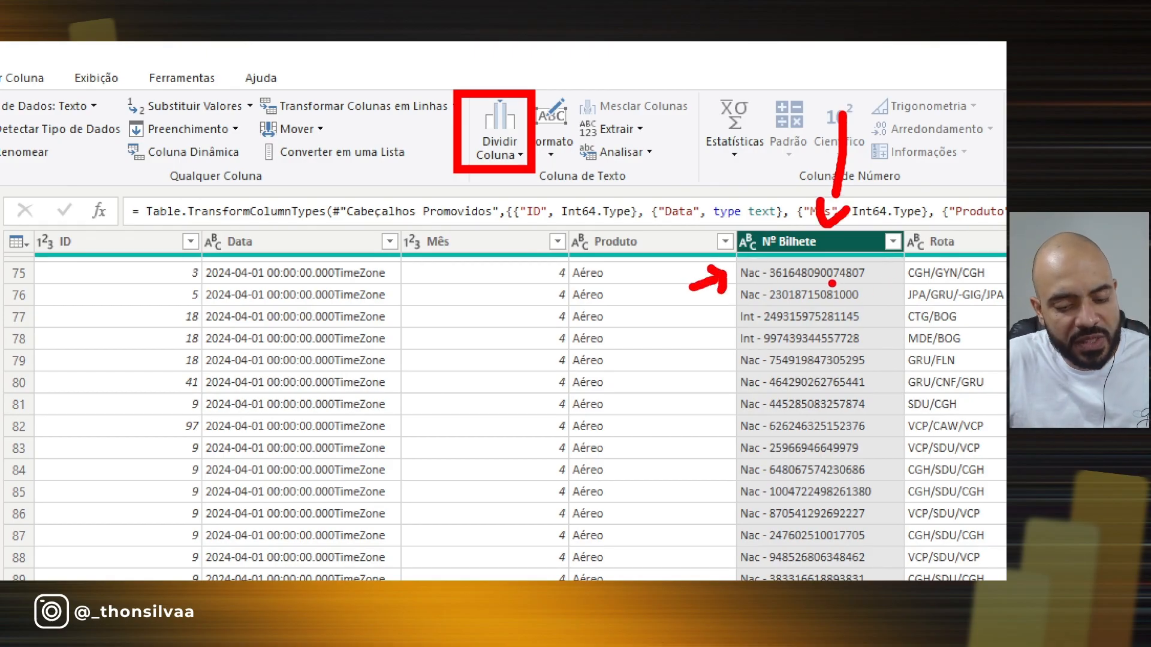
click(509, 154)
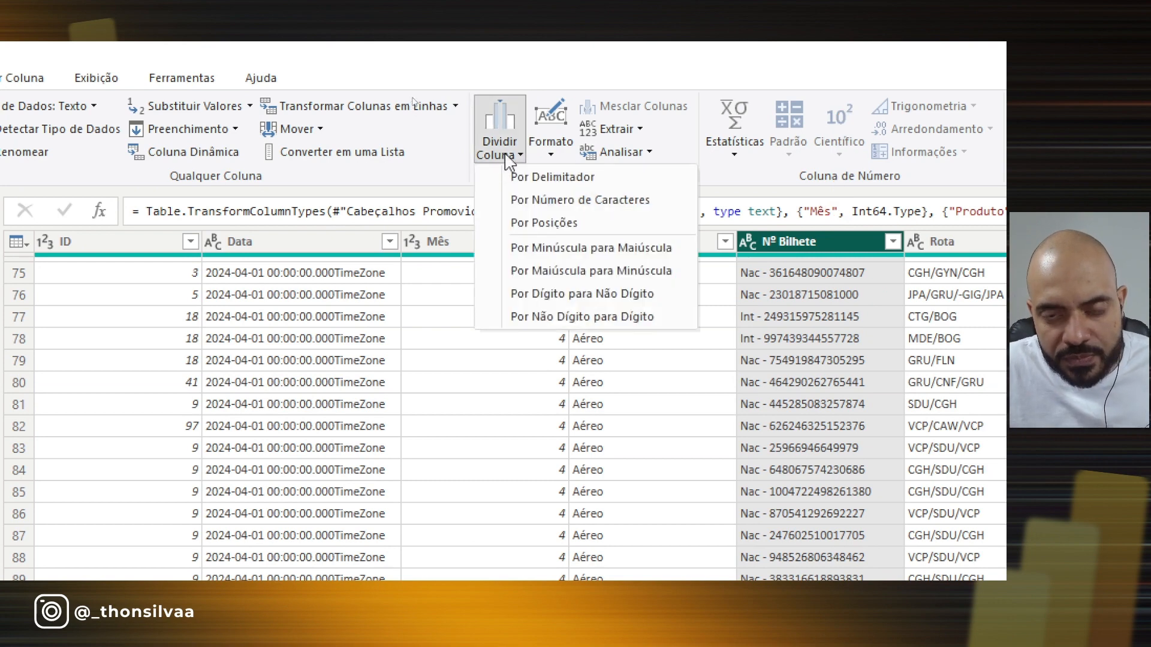
key(ctrl+2)
mouse_move(352, 186)
mouse_down()
mouse_move(490, 176)
mouse_move(473, 192)
mouse_up()
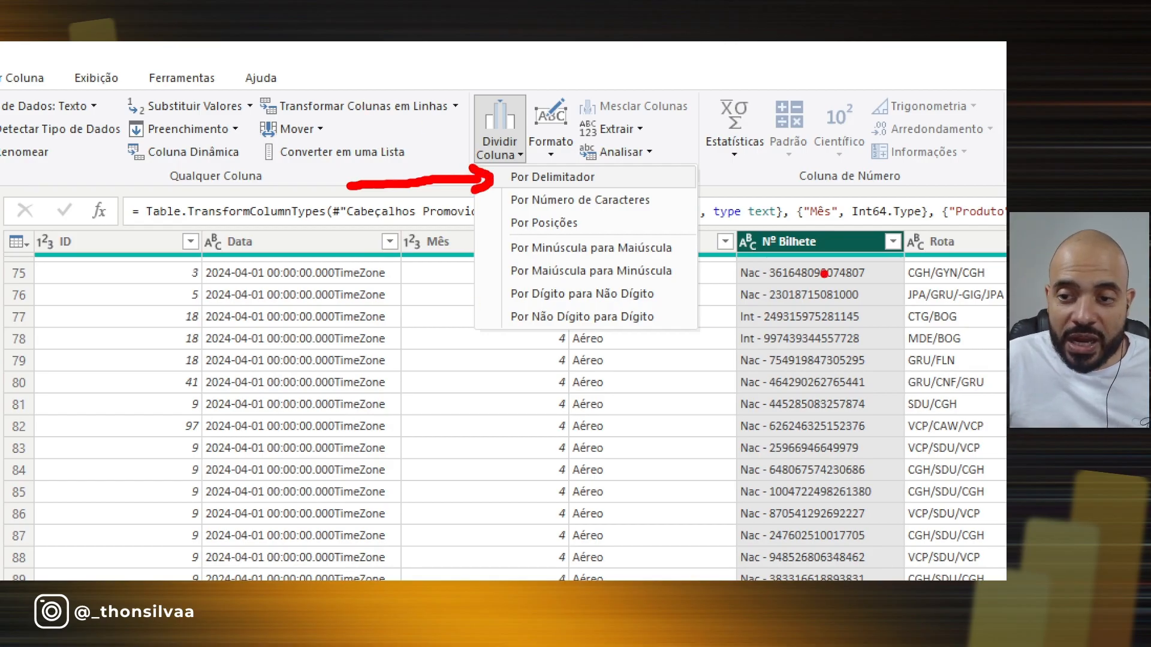
mouse_move(683, 129)
mouse_down()
mouse_move(596, 161)
mouse_move(599, 172)
mouse_up()
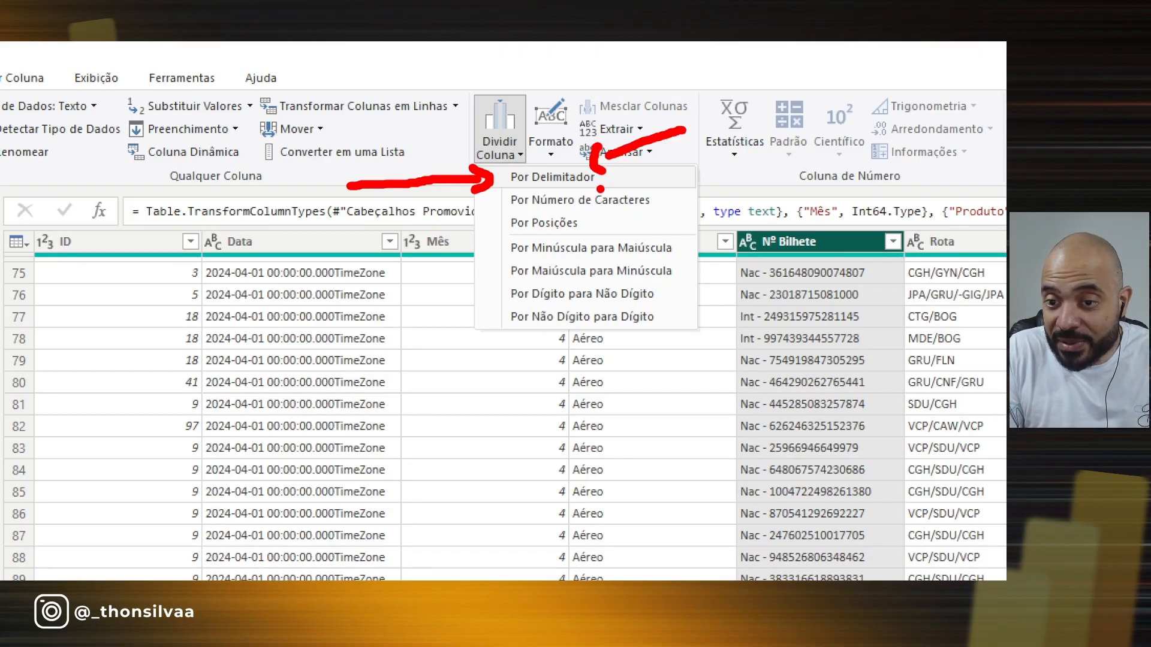
drag(764, 288, 758, 288)
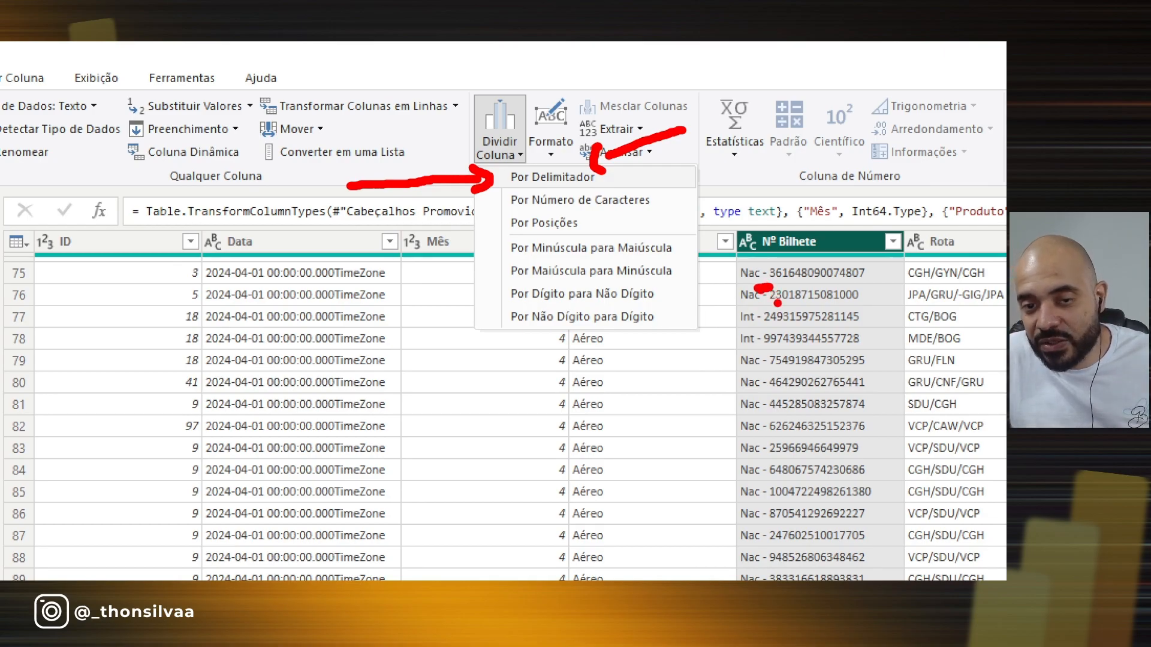
key(Escape)
click(508, 156)
click(525, 175)
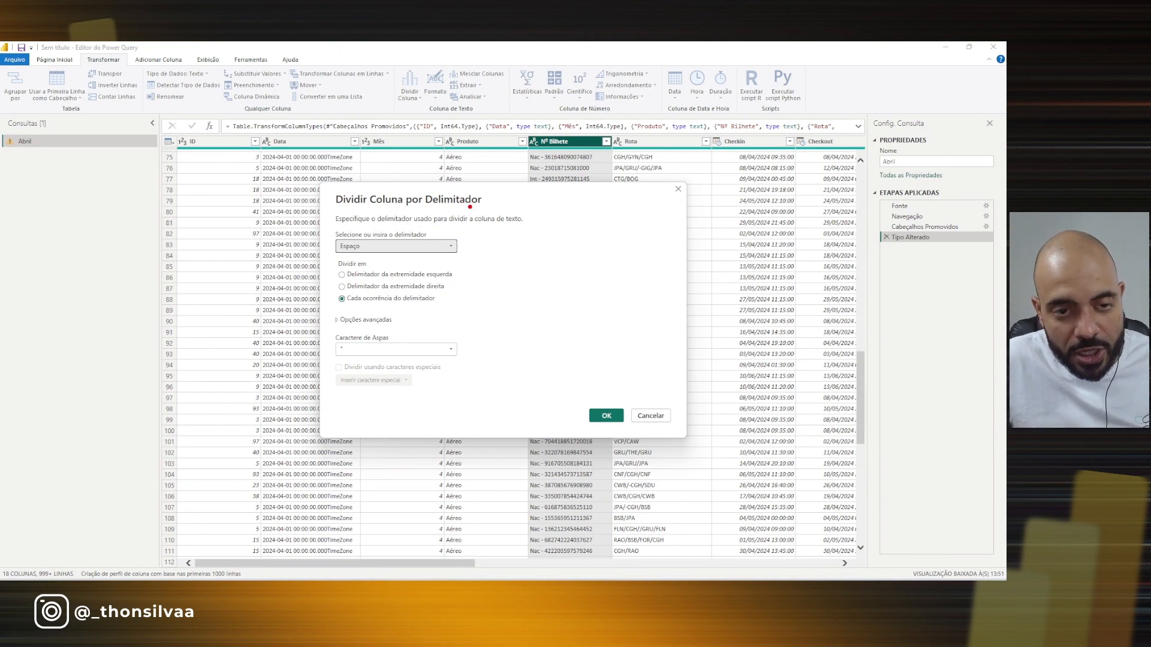
mouse_move(326, 229)
mouse_down()
mouse_move(431, 223)
mouse_move(484, 235)
mouse_move(460, 270)
mouse_move(344, 262)
mouse_up()
drag(312, 232, 327, 222)
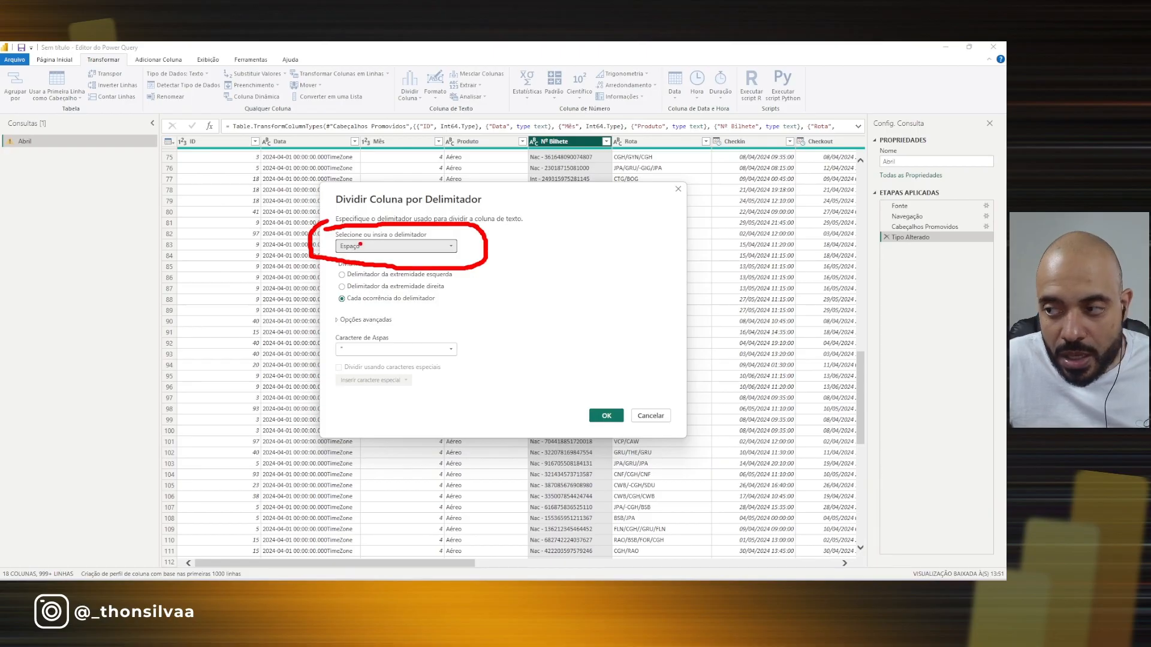
key(Escape)
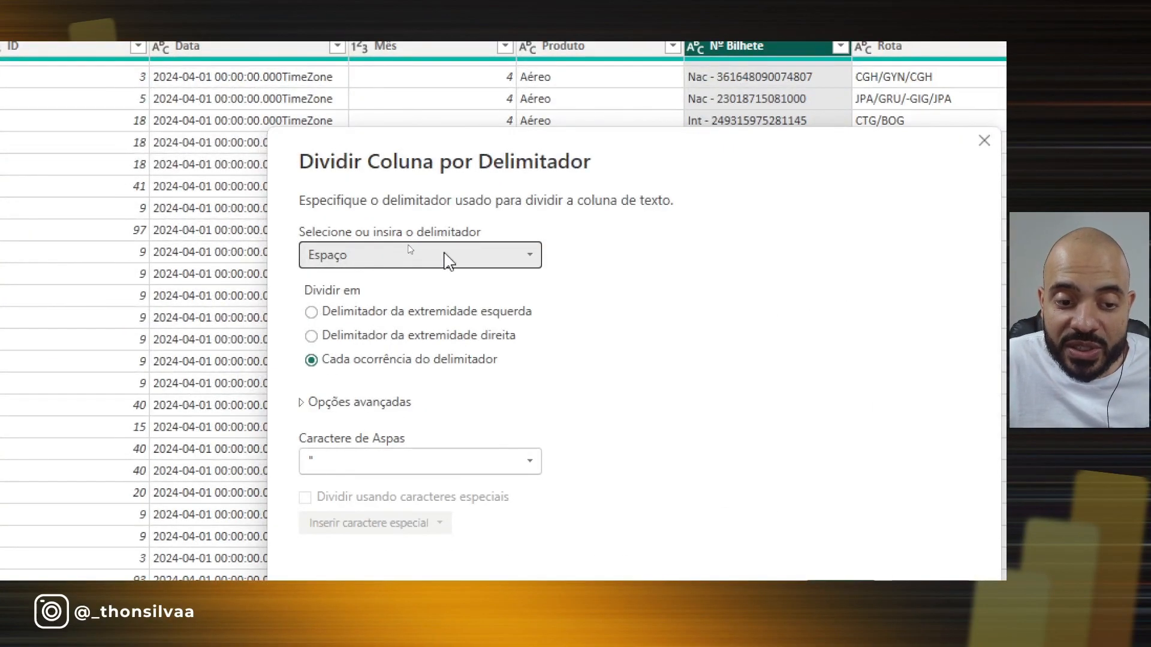
click(536, 258)
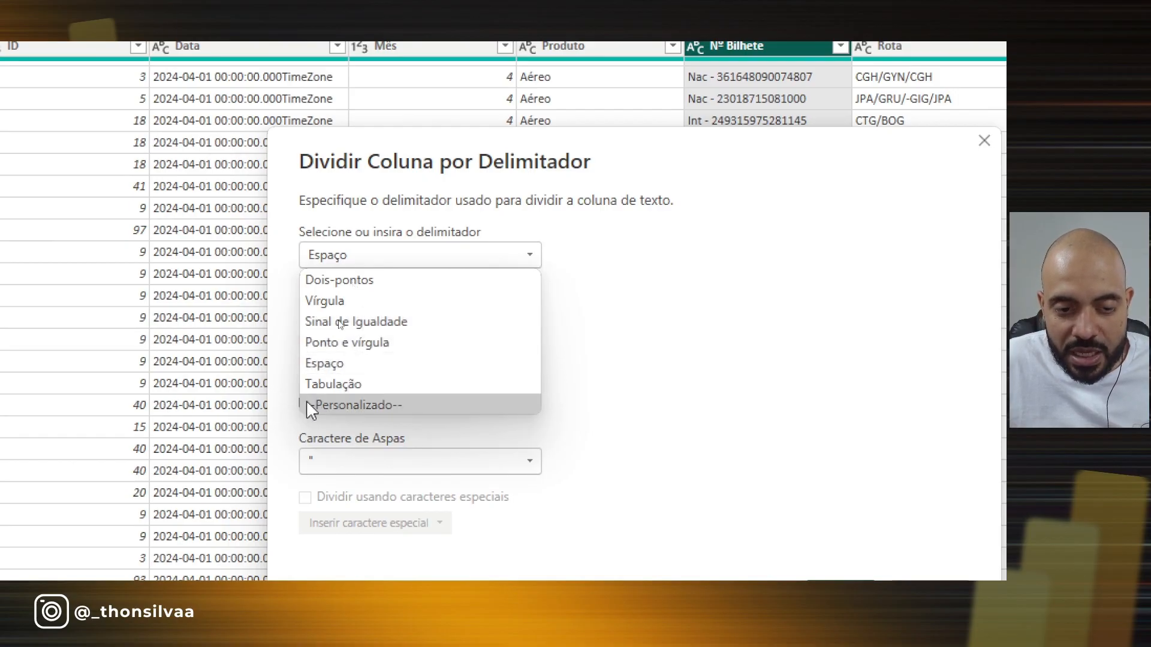
click(340, 405)
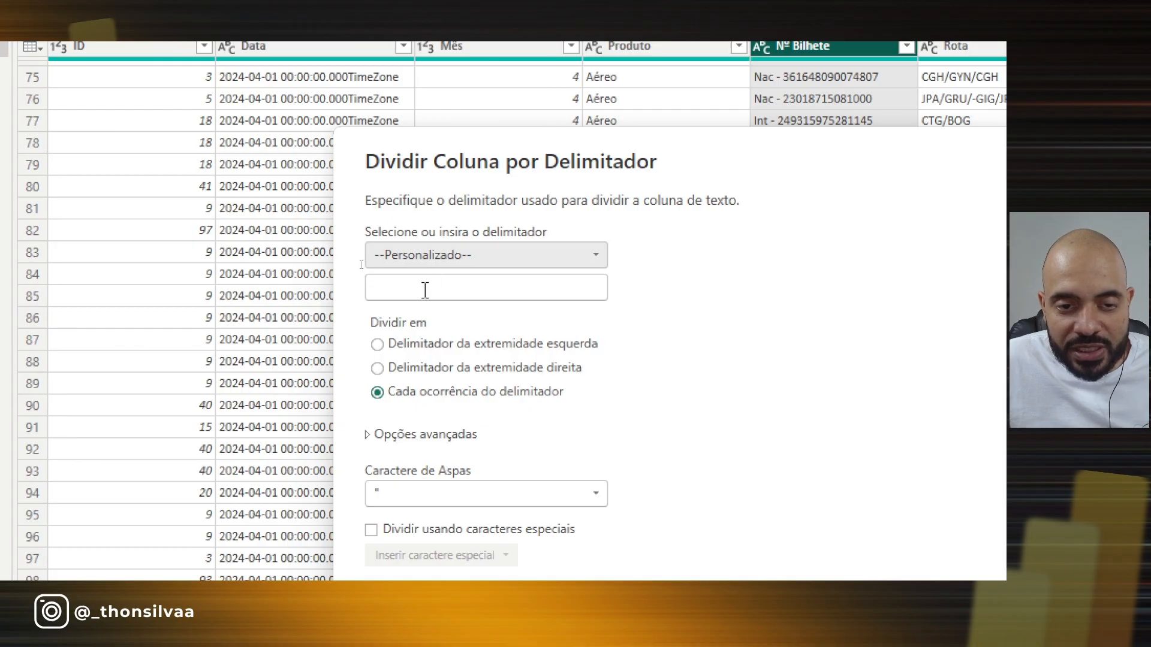
click(396, 293)
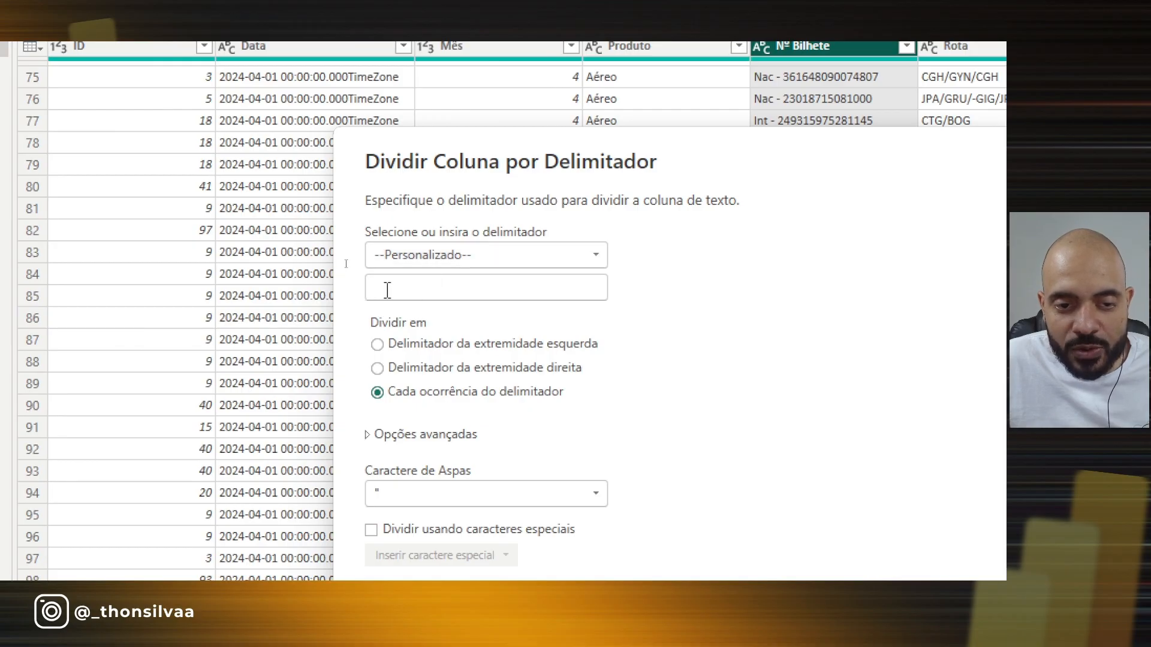
text(-)
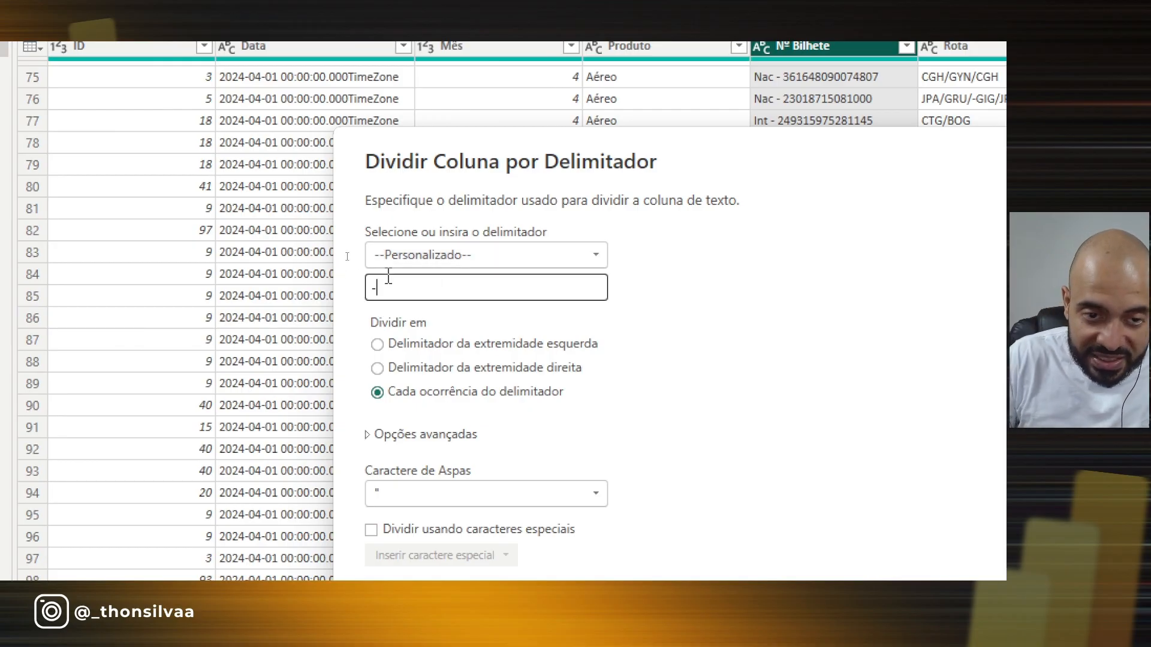
key(BackSpace)
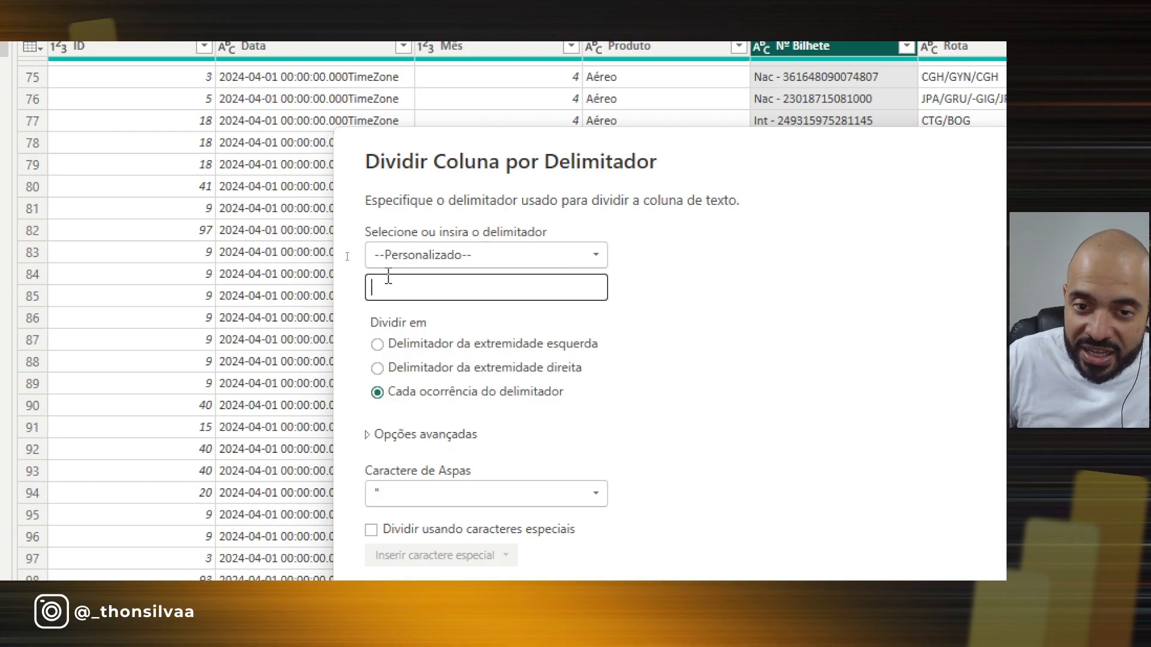
click(790, 463)
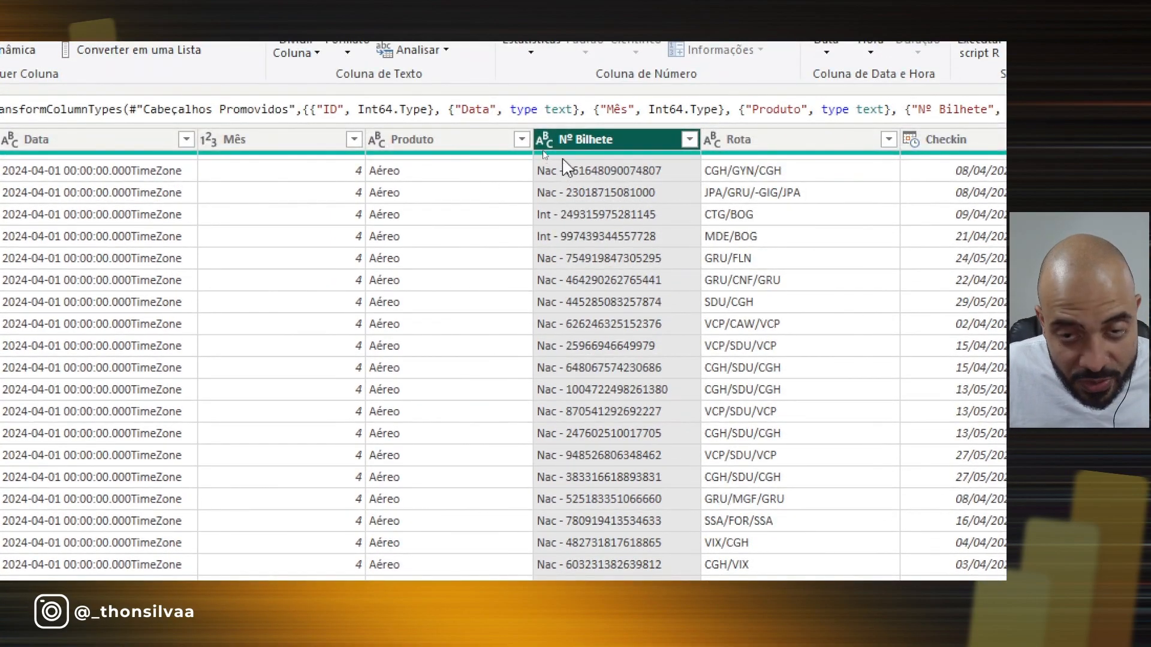
Step: Mark on screen the space, hyphen and space that separate the prefix from the number in the Nº Bilhete values
mouse_move(209, 313)
mouse_down()
mouse_move(218, 287)
mouse_move(249, 274)
mouse_move(284, 301)
mouse_move(268, 301)
mouse_up()
mouse_move(320, 280)
mouse_down()
mouse_move(318, 312)
mouse_move(379, 322)
mouse_move(425, 294)
mouse_move(487, 315)
mouse_move(660, 298)
mouse_up()
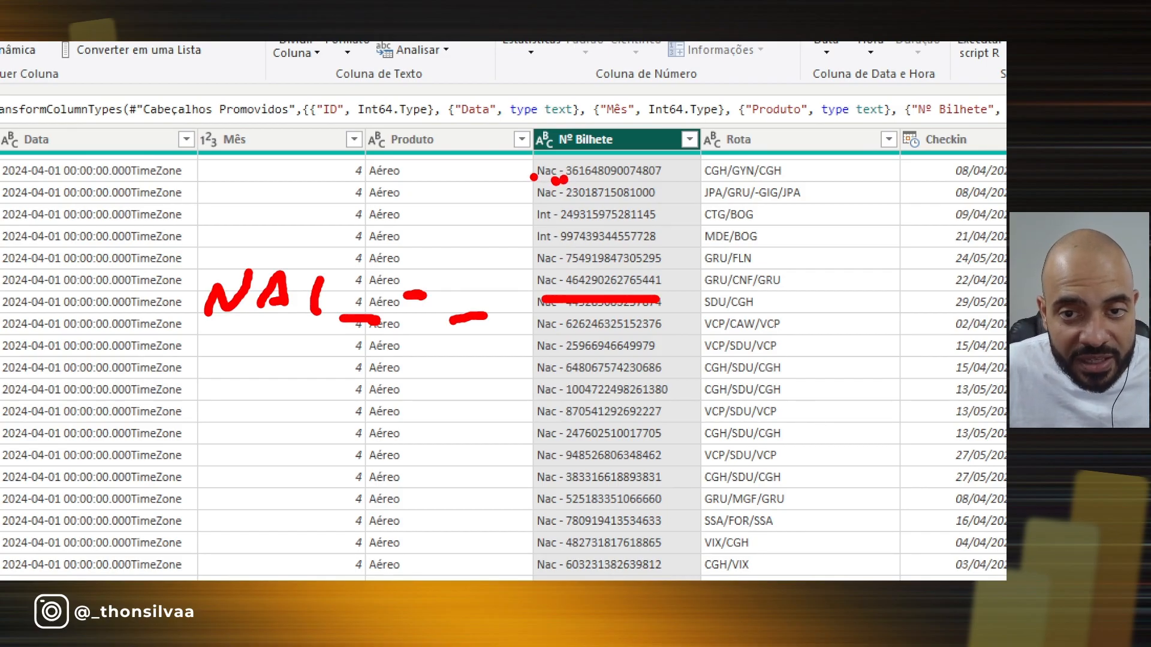
key(Escape)
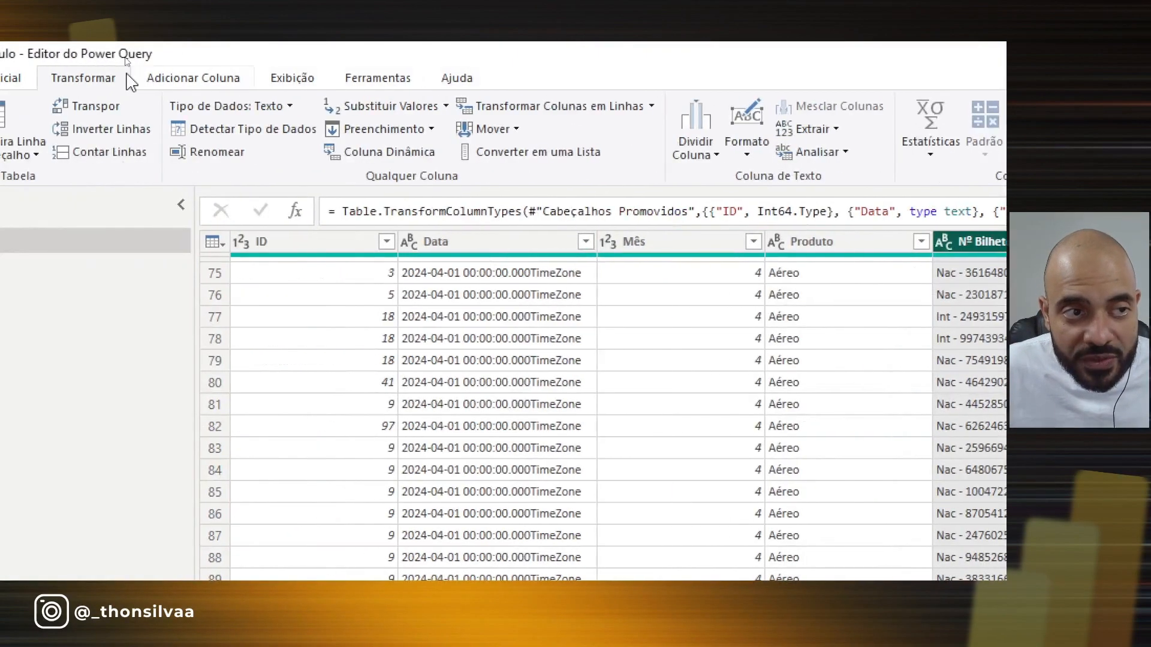
Step: Split the Nº Bilhete column at each occurrence of a custom delimiter consisting of a hyphen with a space on each side
click(695, 150)
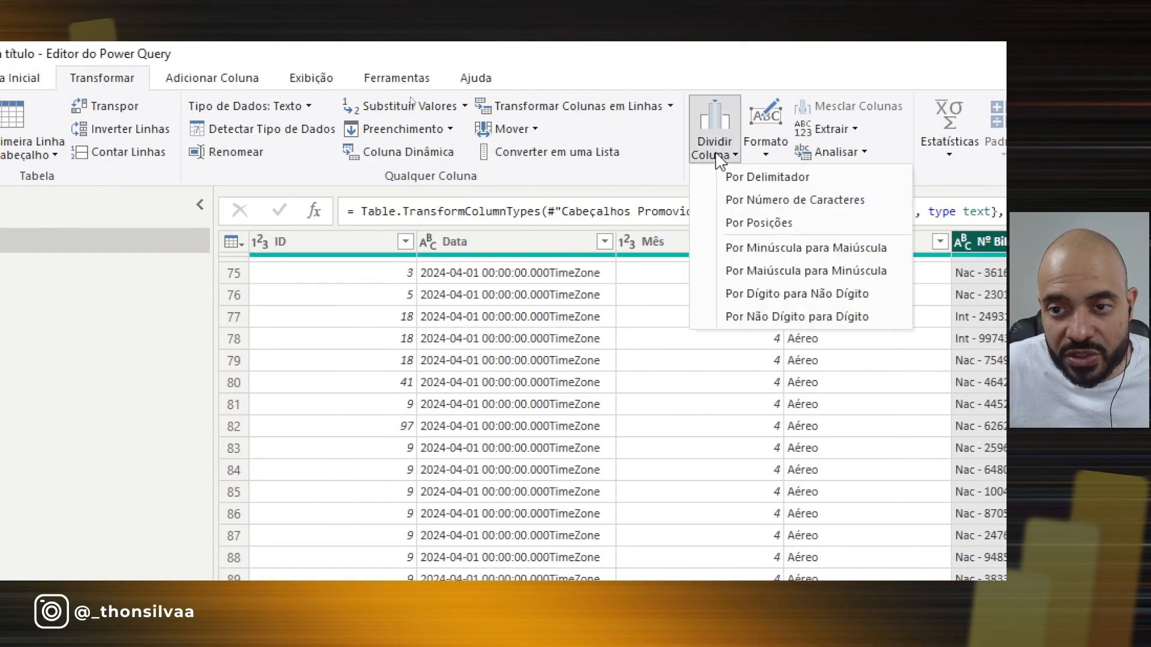
click(743, 178)
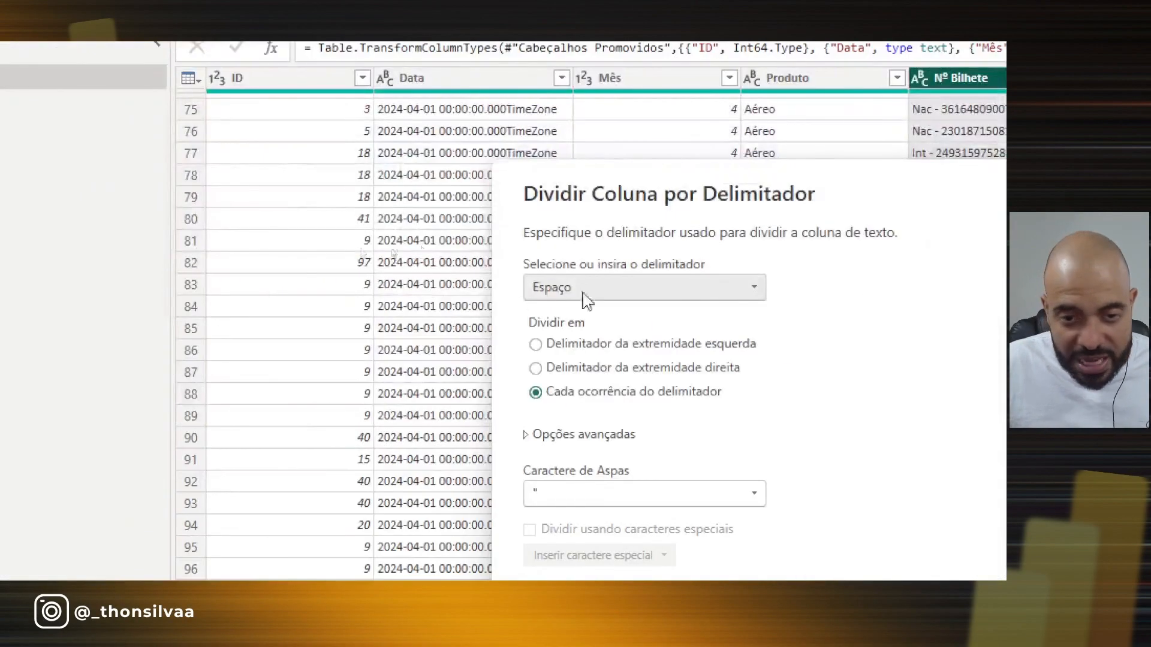
click(735, 289)
click(584, 431)
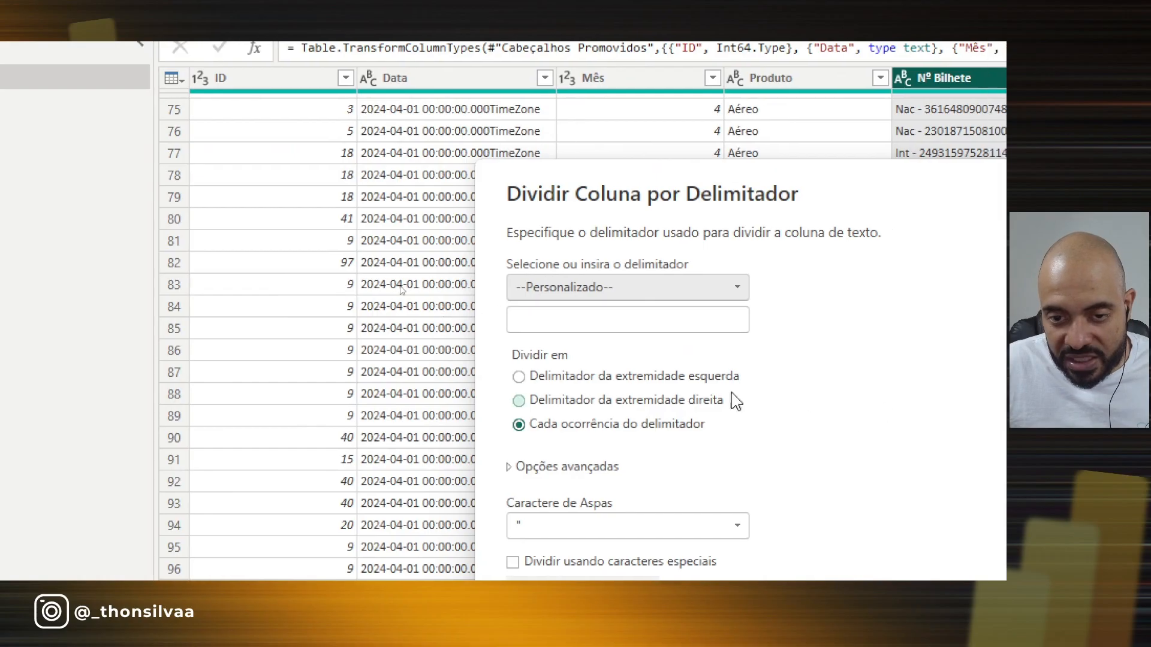
click(606, 322)
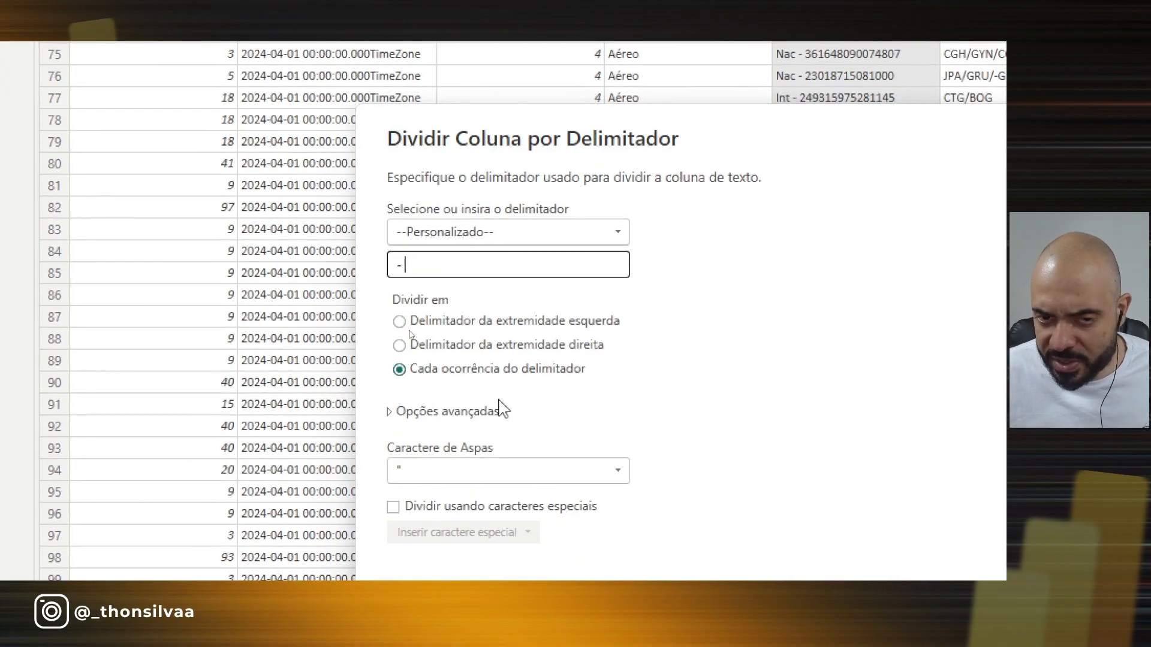
click(603, 465)
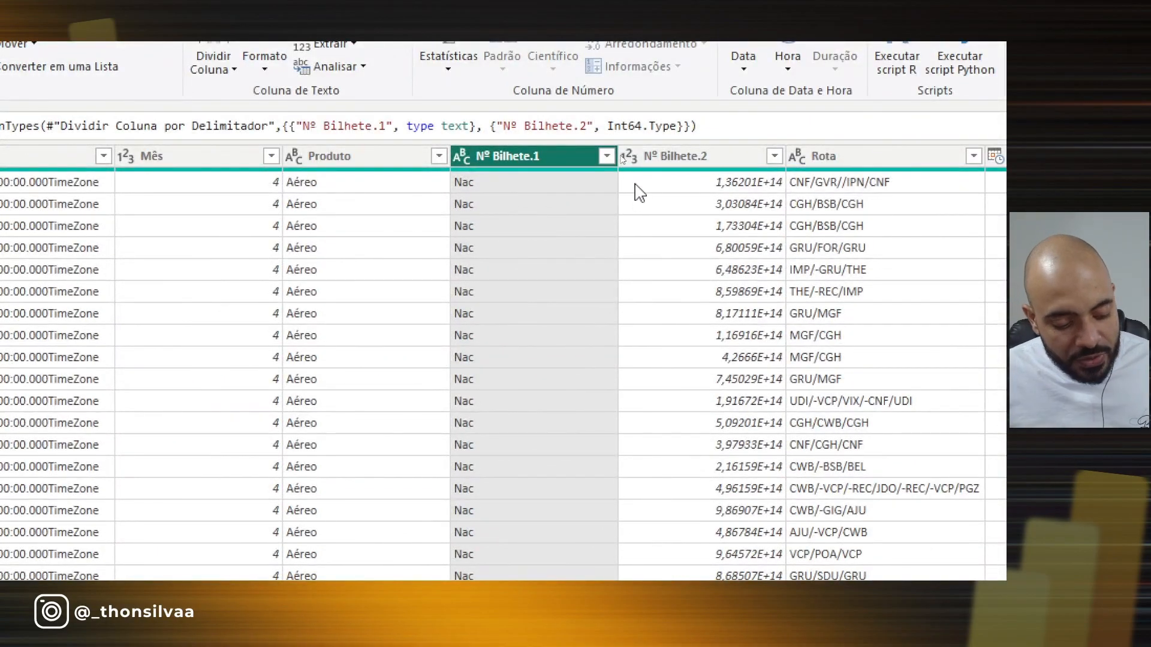
Step: Examine the split Nº Bilhete.1 and Nº Bilhete.2 columns, checking the separated prefixes and ticket numbers down the rows
key(ctrl+2)
mouse_move(608, 81)
mouse_down()
mouse_move(544, 108)
mouse_move(525, 135)
mouse_move(557, 119)
mouse_up()
drag(745, 82, 708, 139)
drag(707, 139, 735, 127)
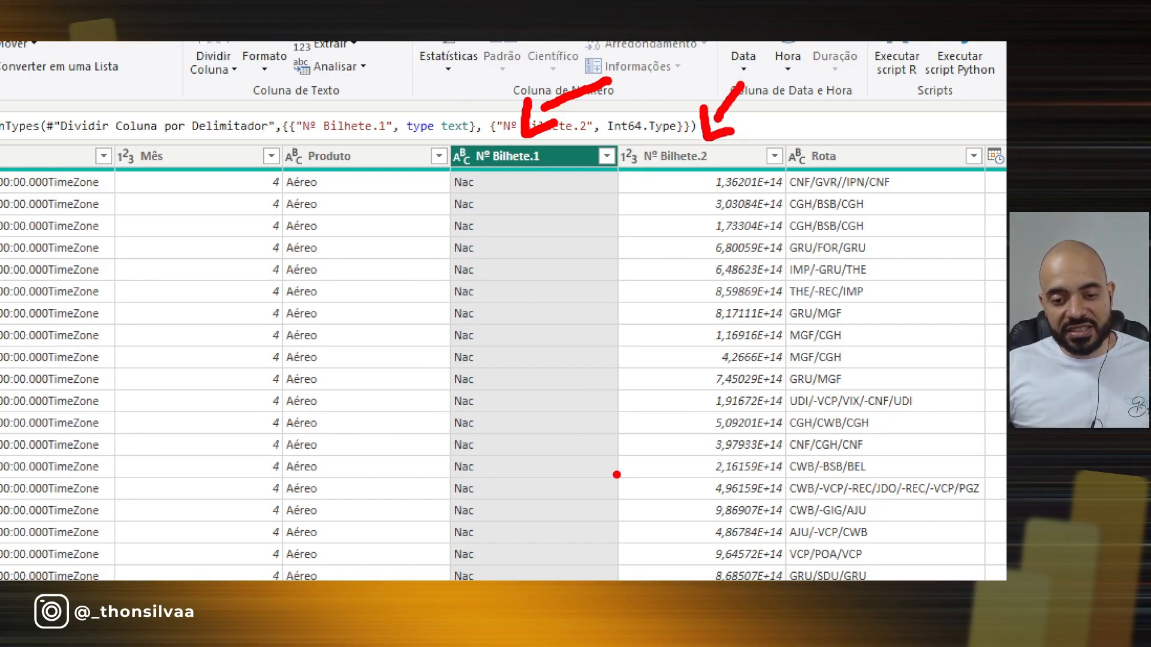
key(Escape)
scroll(544, 268, down, 15)
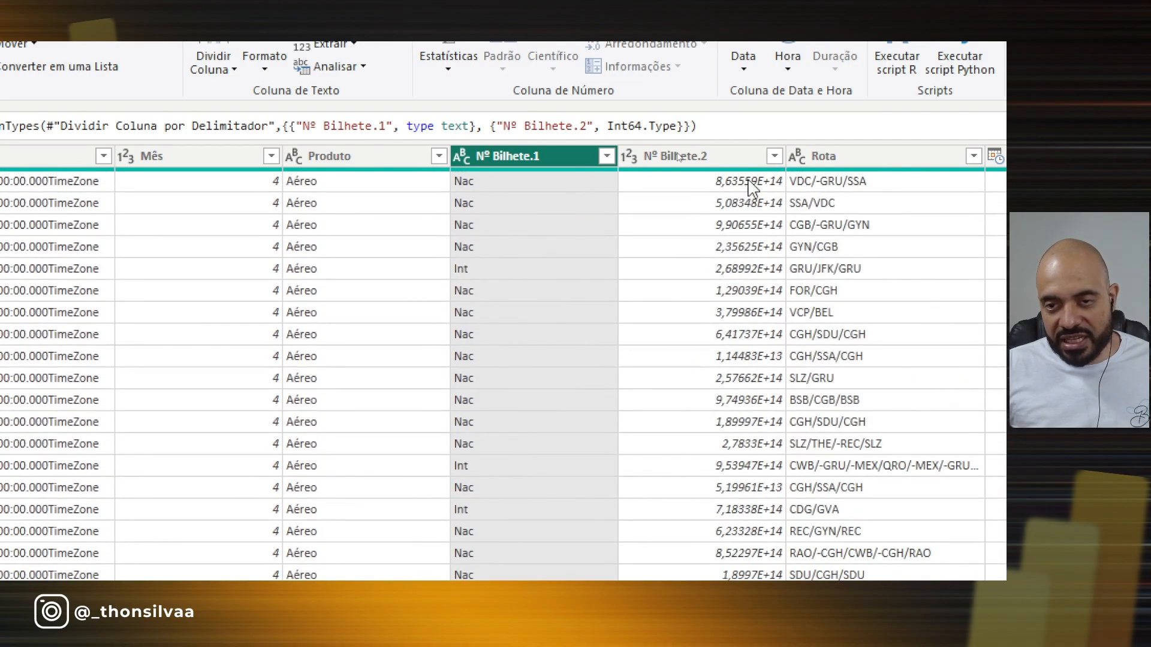
click(736, 155)
scroll(752, 300, down, 5)
scroll(753, 299, down, 5)
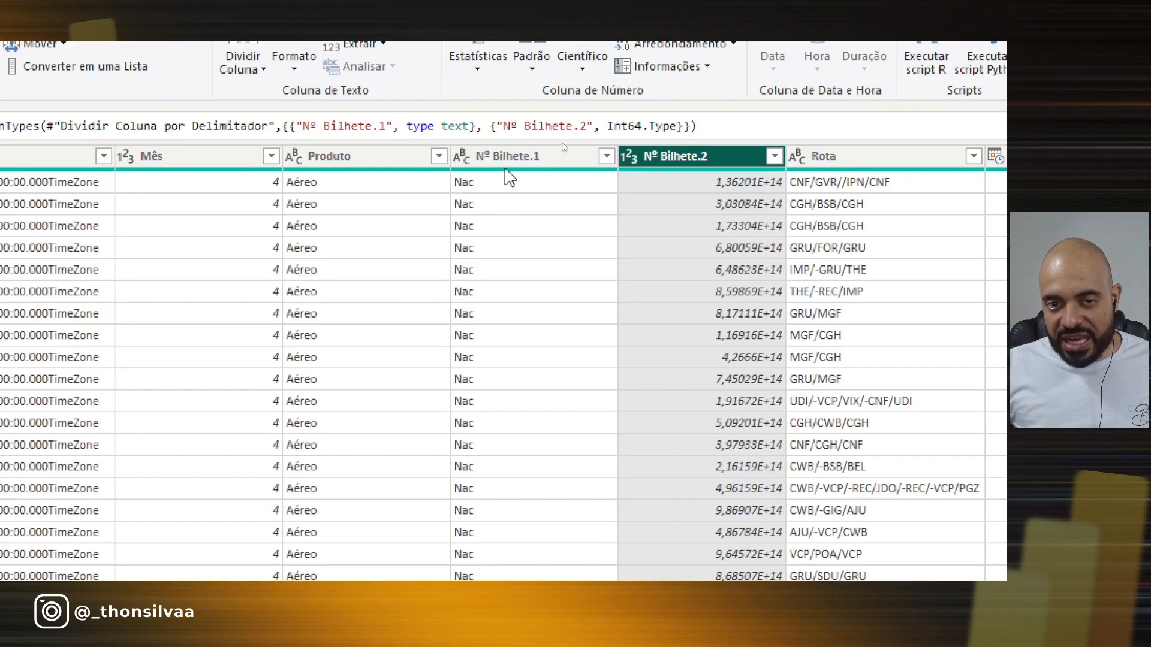
Step: Rename the Nº Bilhete.1 column as Tipo Emissão
click(504, 160)
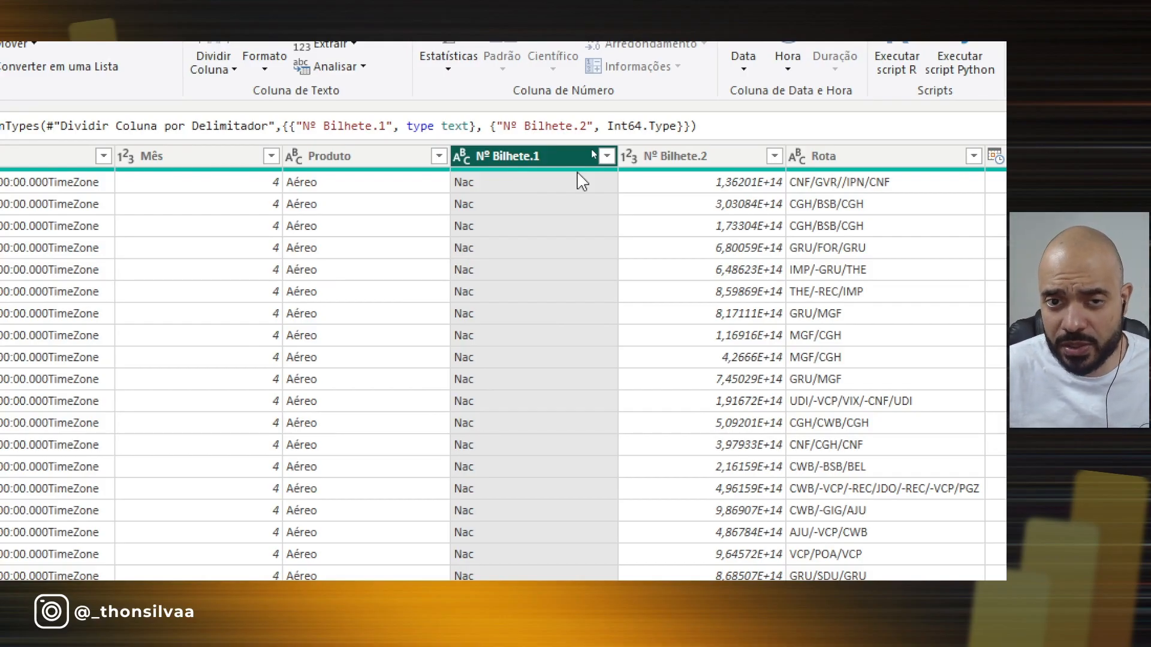
double_click(535, 156)
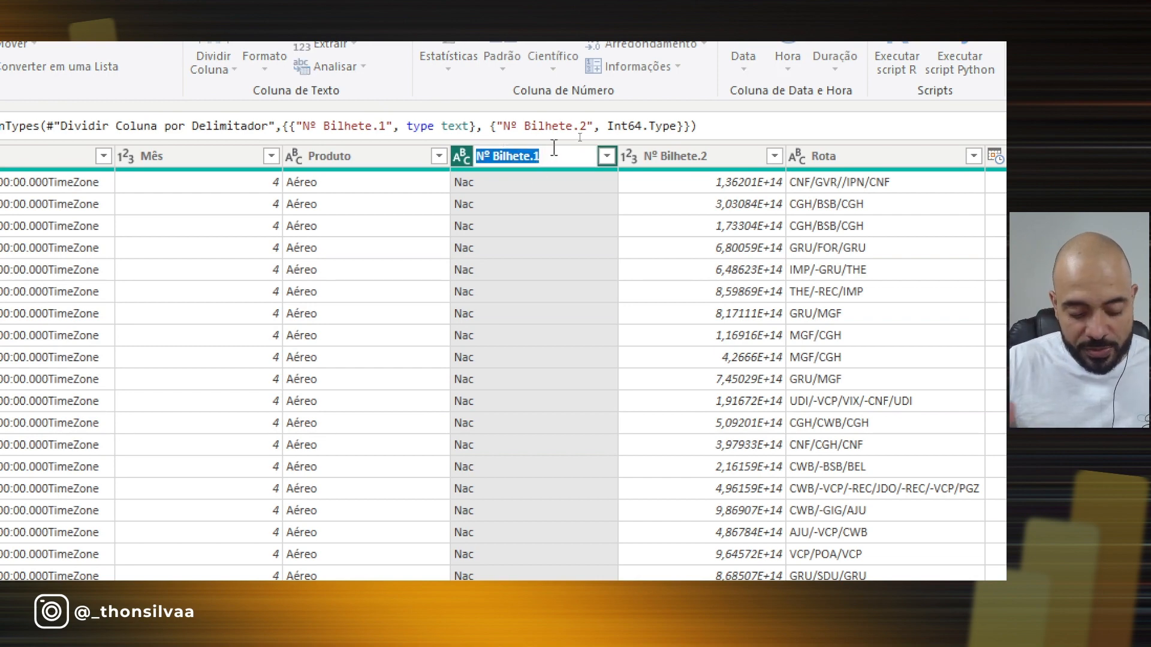
text(tIPO)
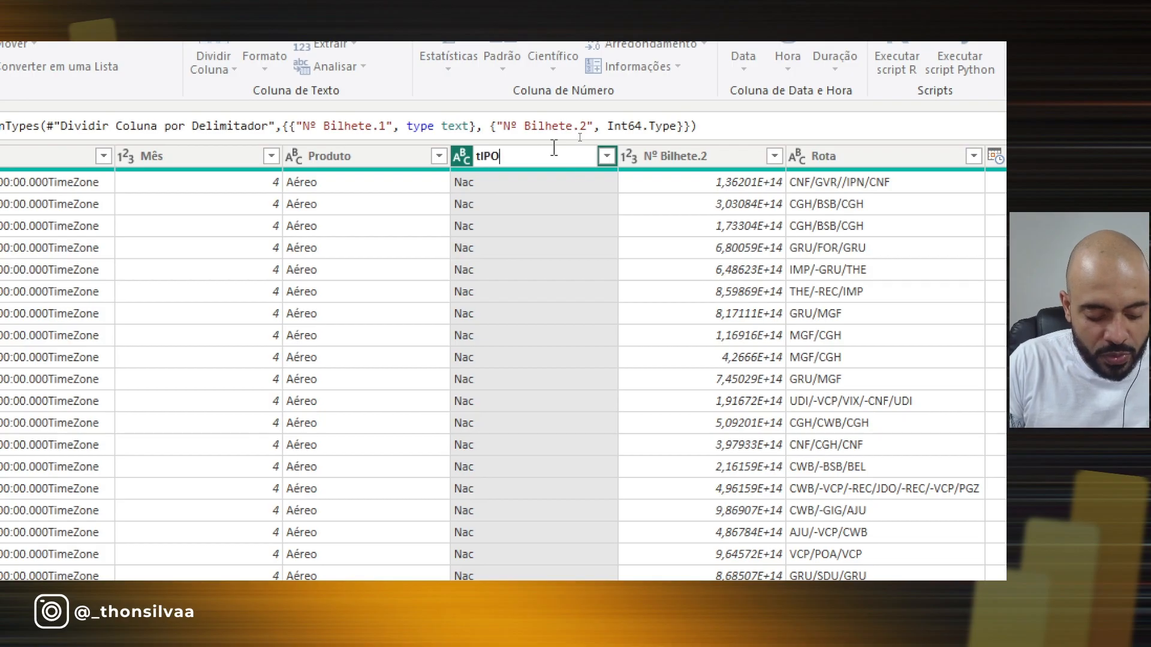
text( eMISSÃO)
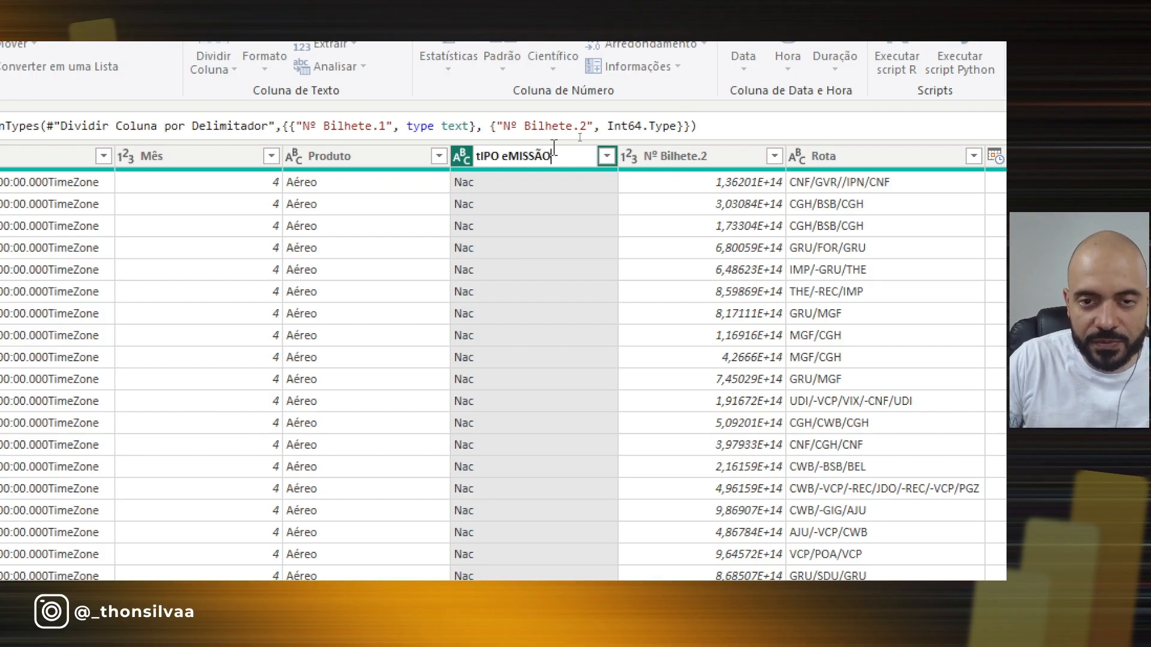
key(BackSpace)
key(BackSpace)
key(BackSpace)
key(BackSpace)
key(BackSpace)
key(BackSpace)
key(BackSpace)
key(BackSpace)
key(BackSpace)
key(BackSpace)
key(BackSpace)
key(BackSpace)
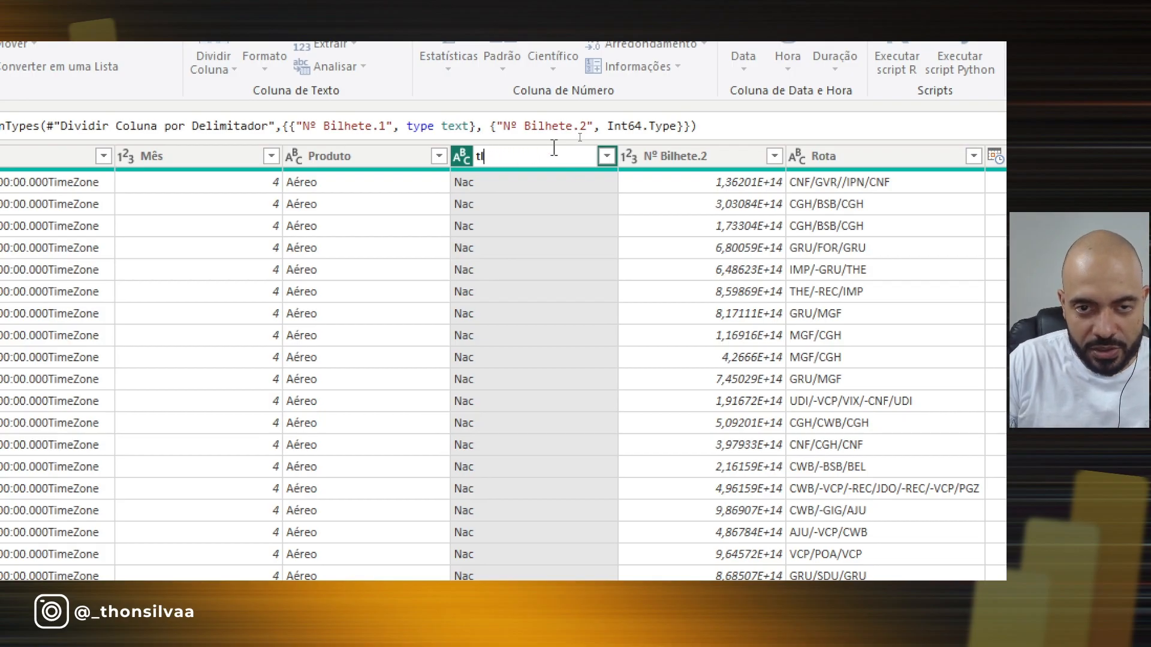
text(Tipo Emiss)
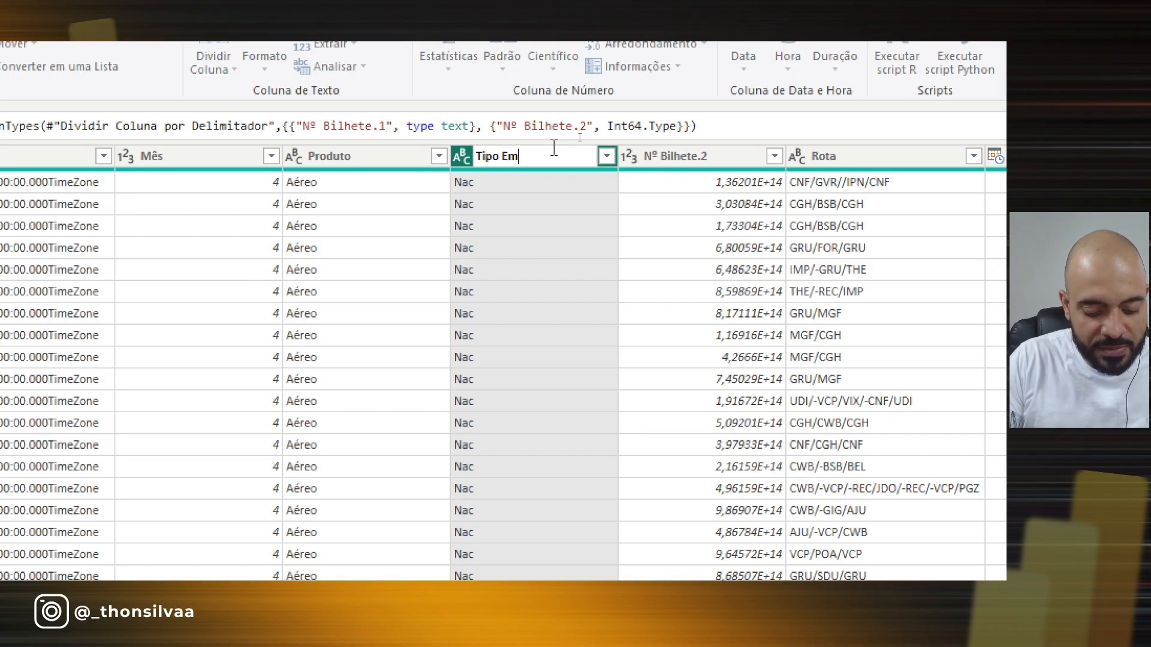
text(ão)
key(Return)
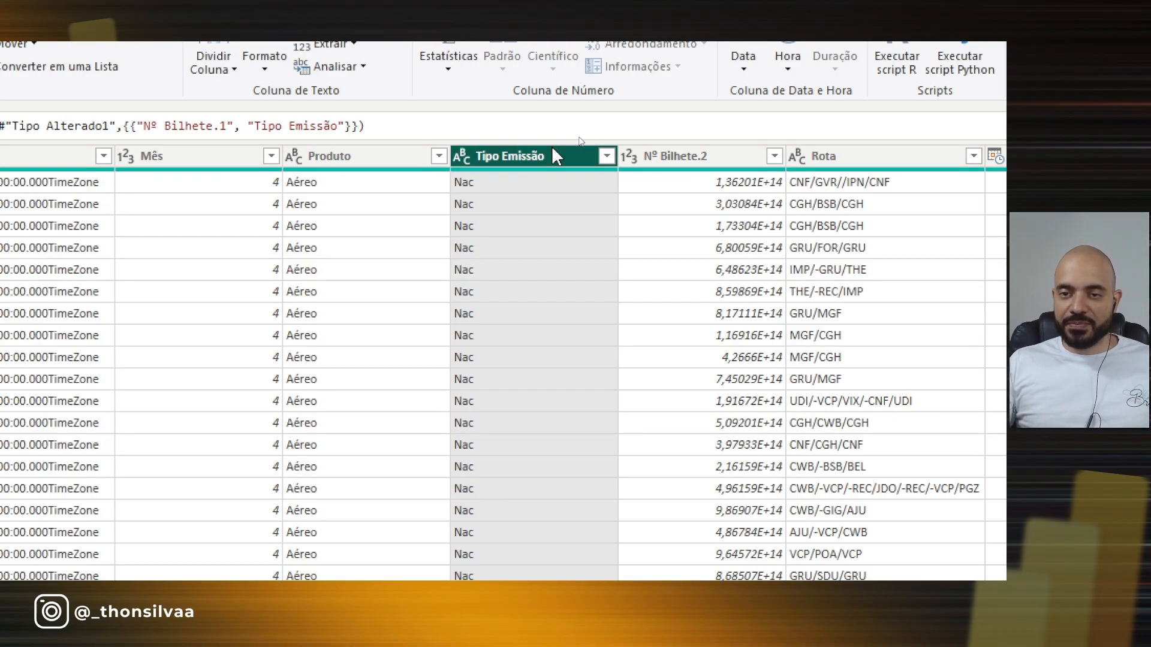
Step: Rename the Nº Bilhete.2 column as Nº Bilhete
double_click(707, 172)
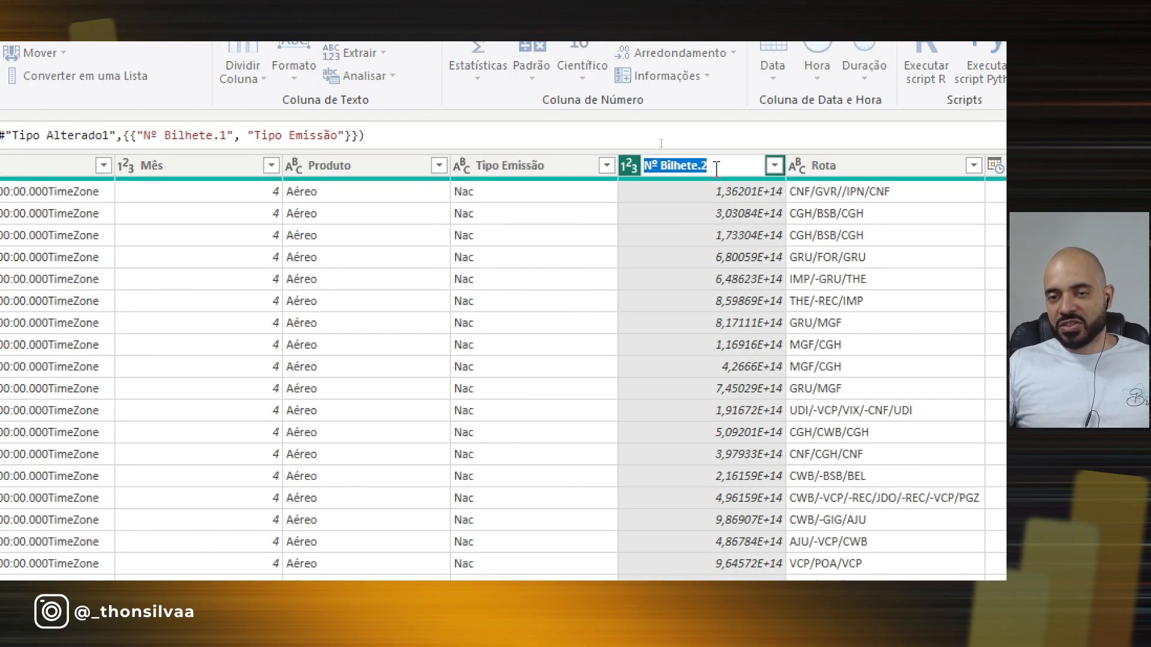
key(End)
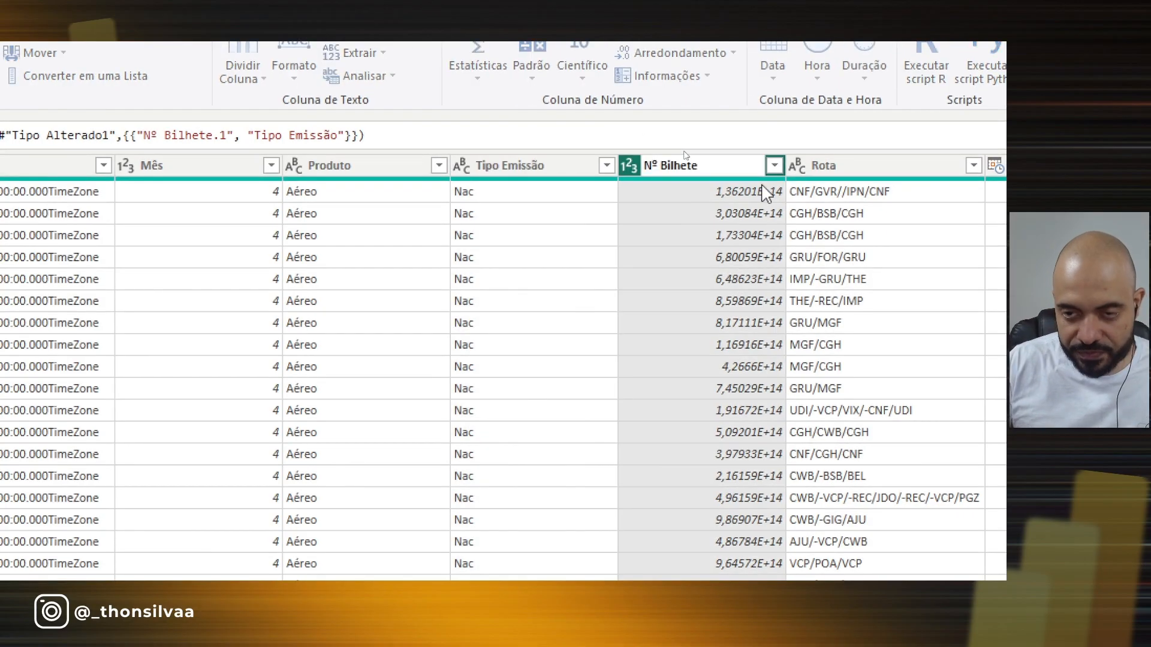
key(Return)
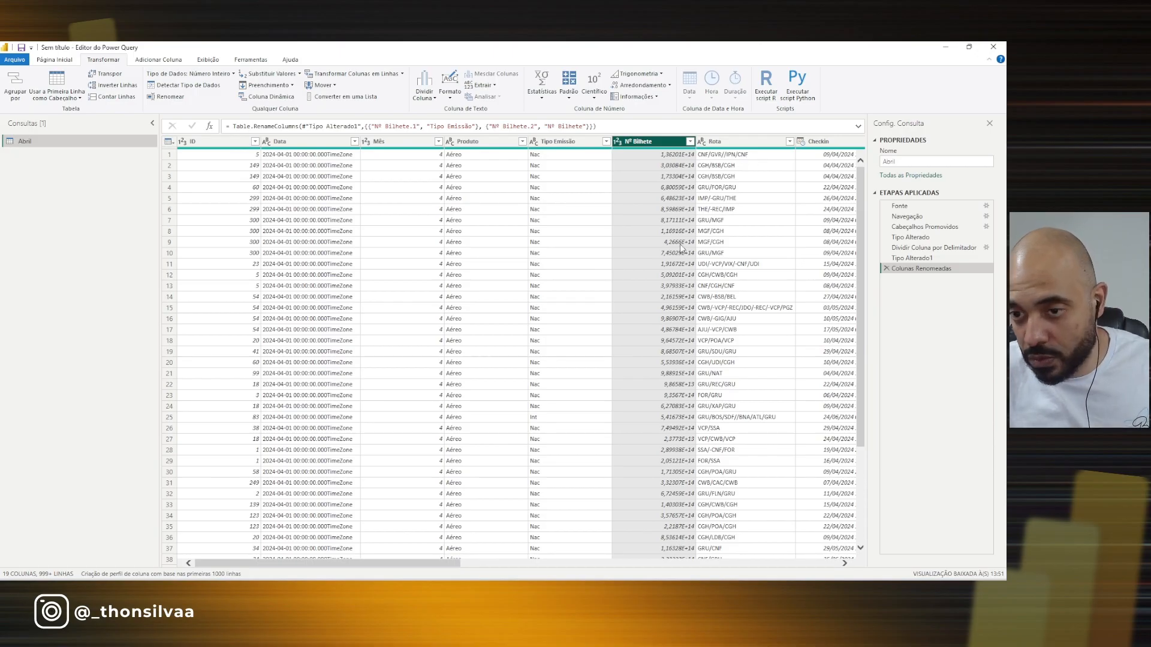
Step: Mark on screen the Colunas Renomeadas applied step and the Nº Bilhete column header, and clear the markings
drag(858, 175, 968, 207)
key(Escape)
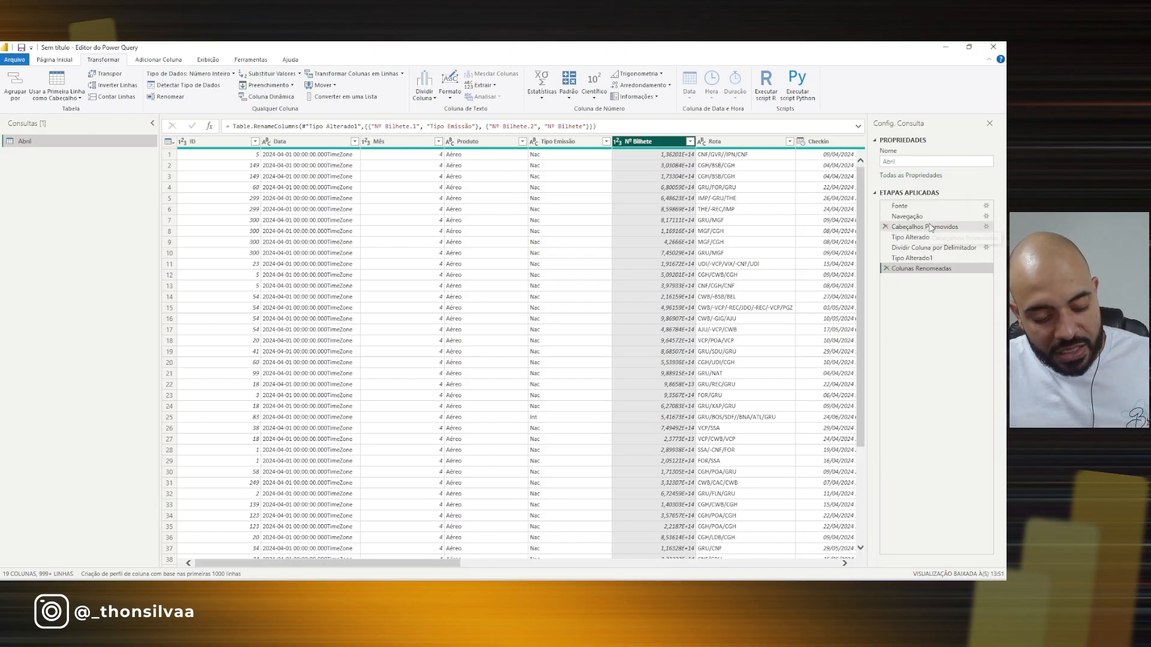
key(ctrl+4)
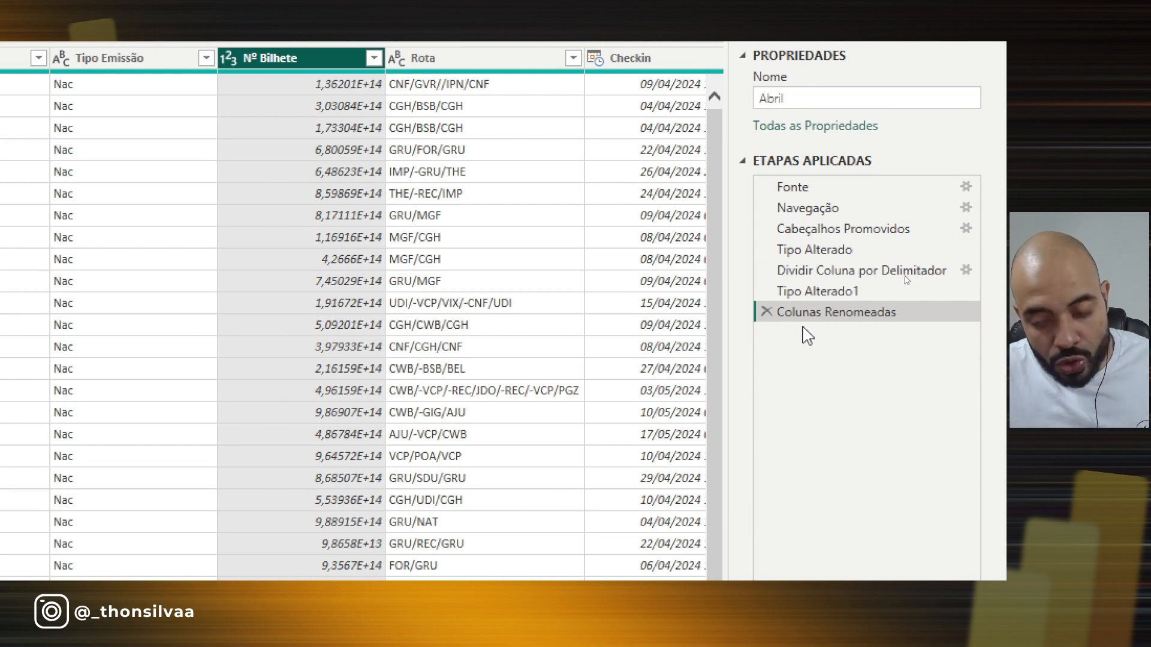
drag(776, 327, 880, 328)
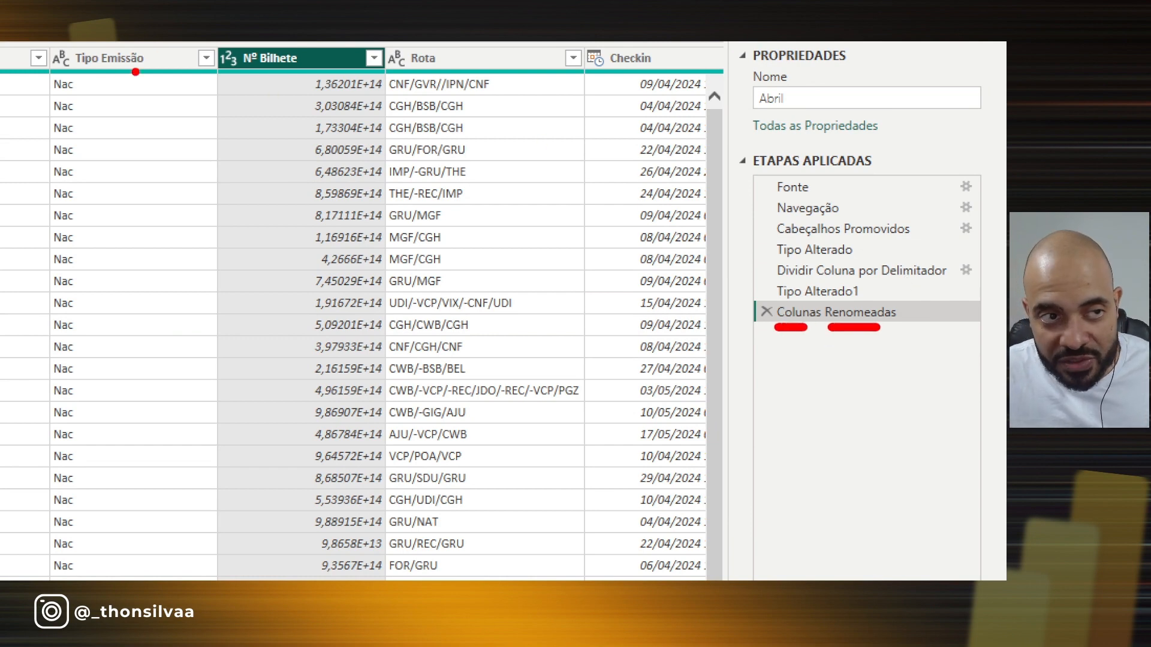
mouse_move(276, 67)
mouse_down()
mouse_move(378, 77)
mouse_move(328, 43)
mouse_move(271, 46)
mouse_up()
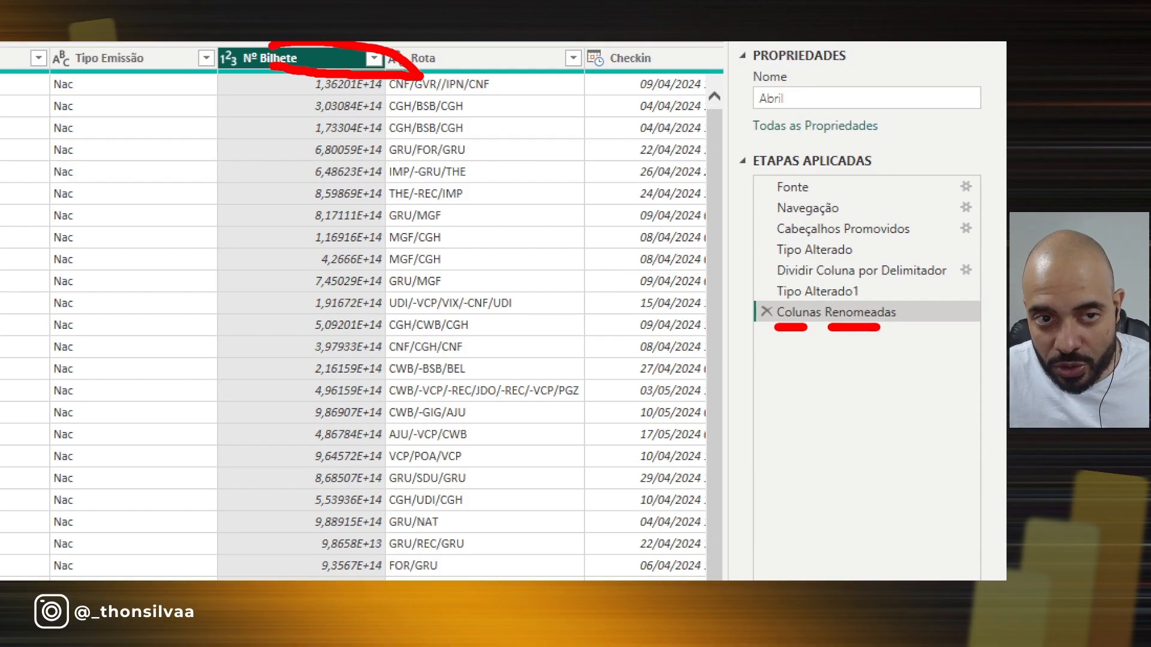
key(Escape)
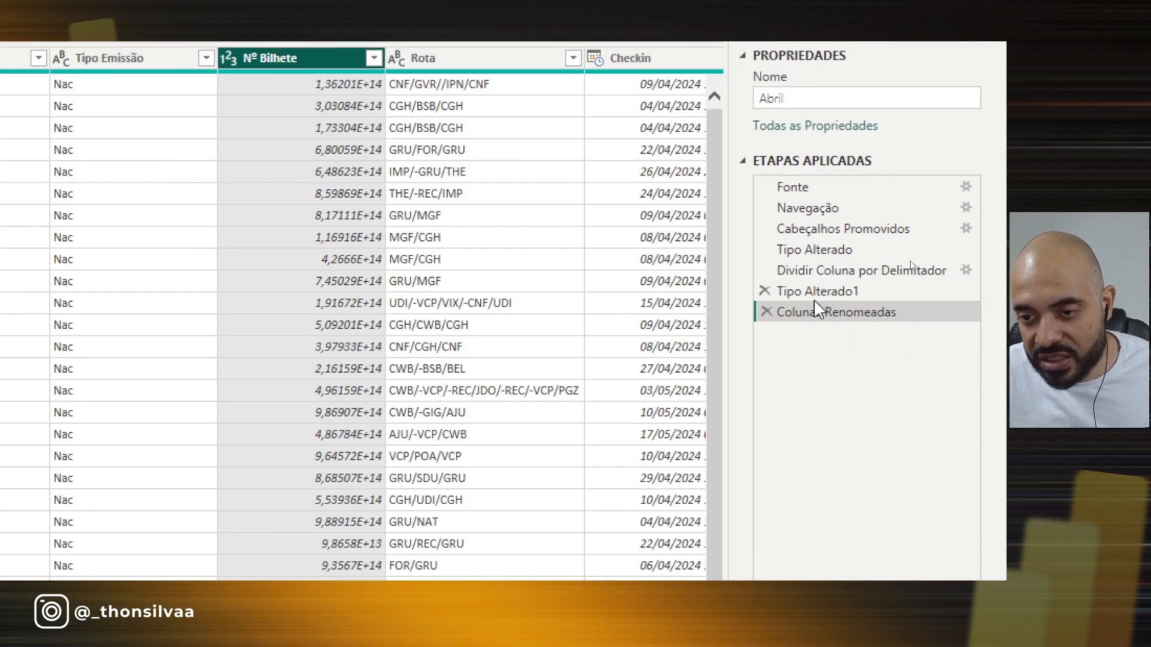
Step: Review the table at the applied steps from Tipo Alterado1 back to Cabeçalhos Promovidos, and return to Colunas Renomeadas
click(814, 292)
click(807, 269)
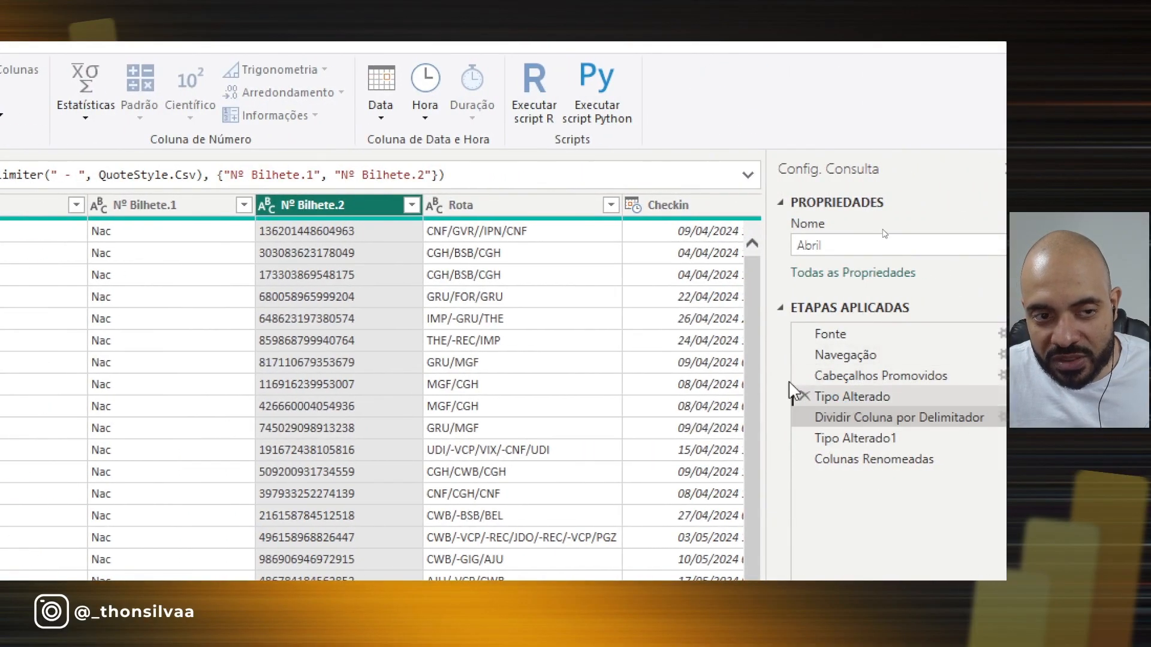
click(795, 396)
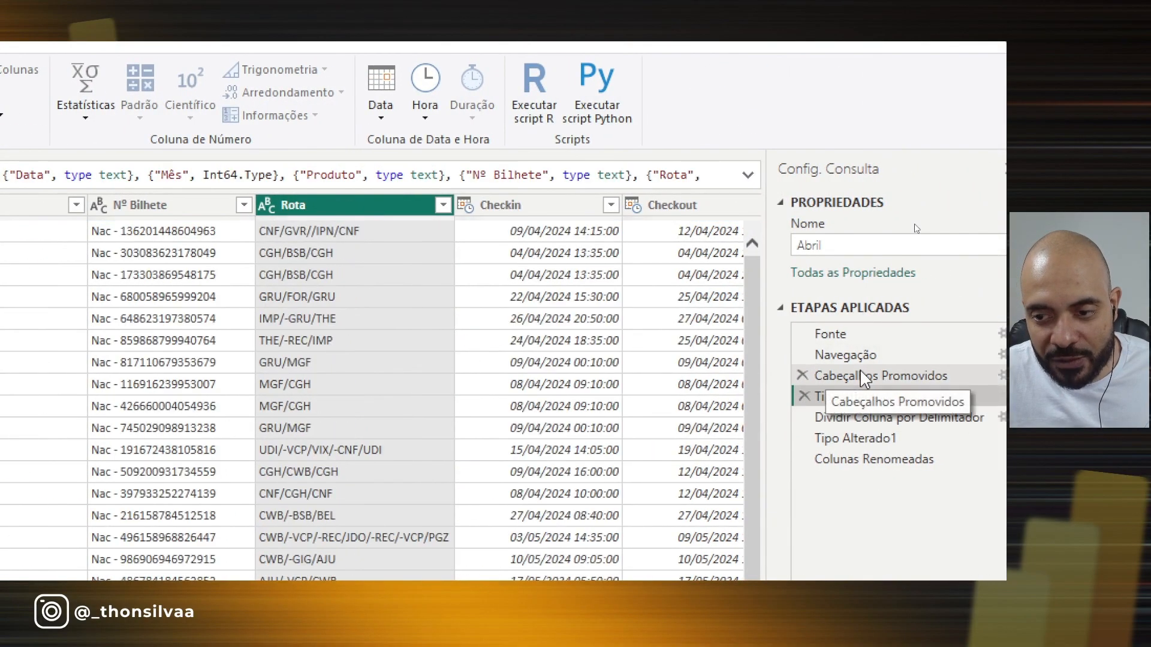
click(860, 371)
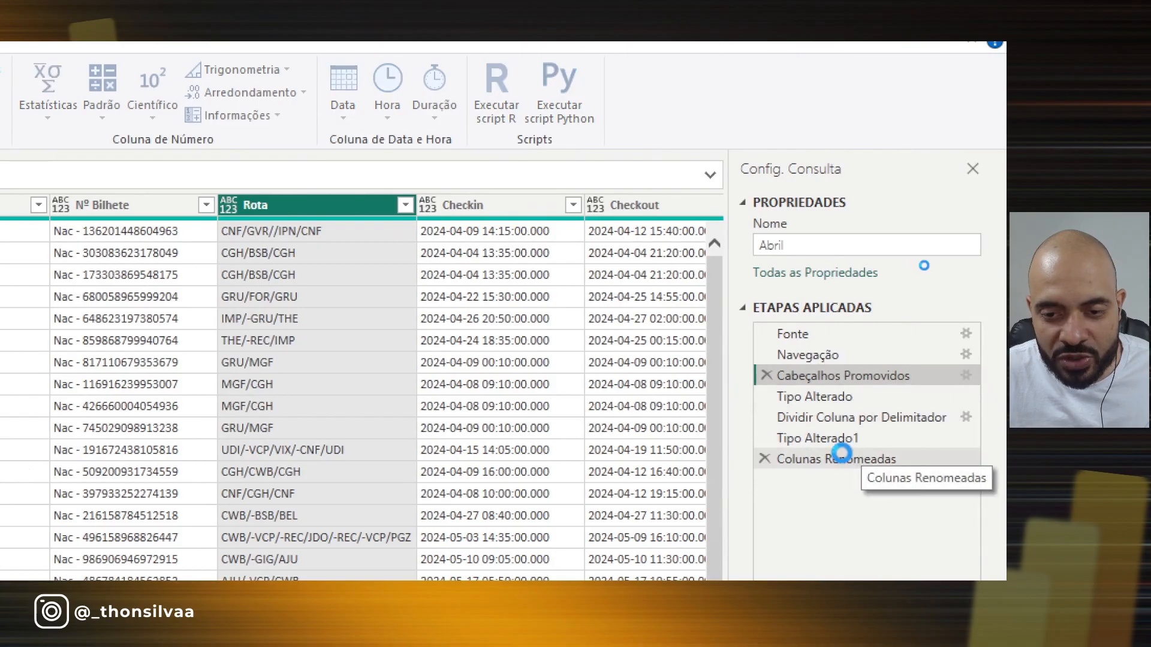
click(857, 459)
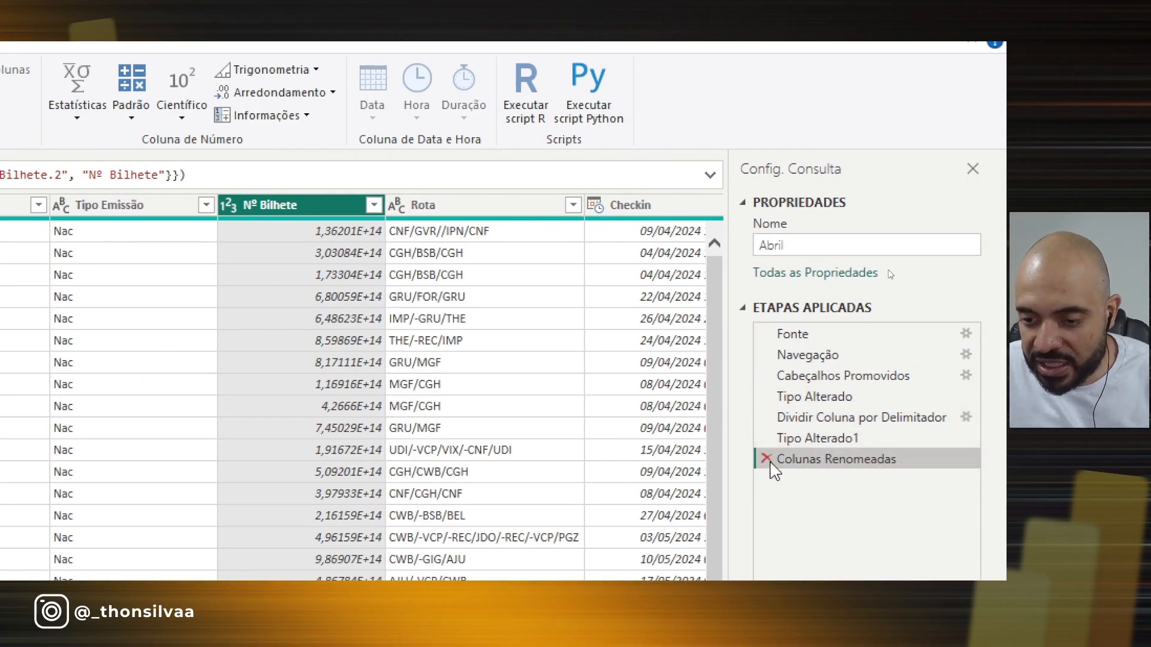
Step: Delete the applied steps Colunas Renomeadas, Tipo Alterado1 and Dividir Coluna por Delimitador from the Abril query
click(769, 461)
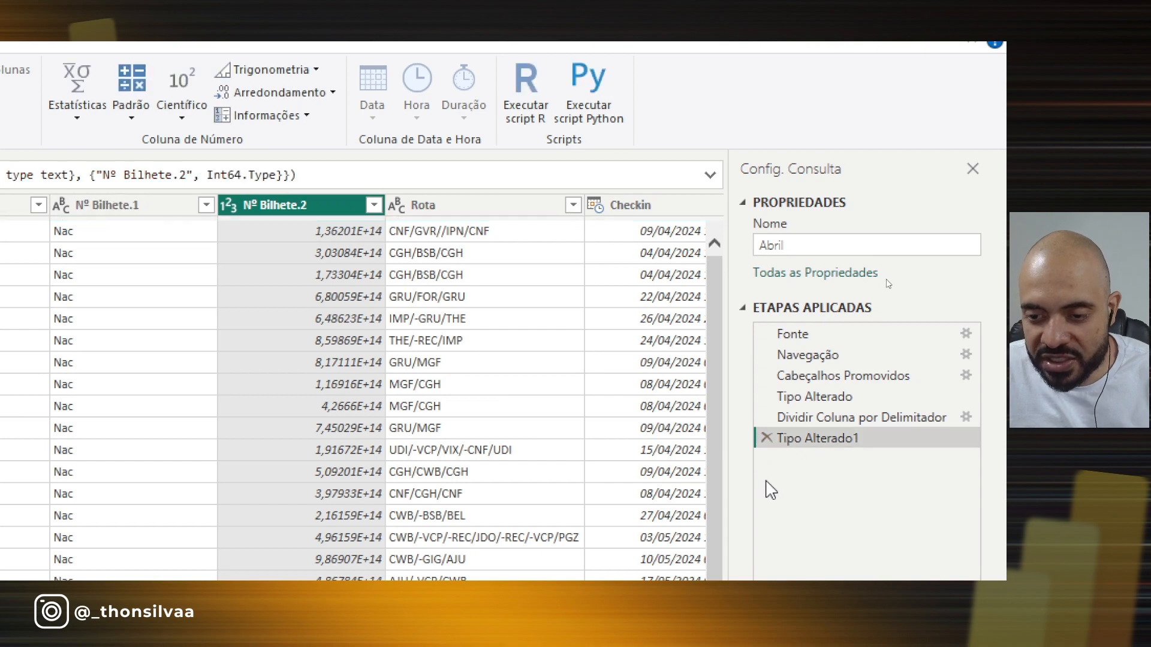
click(766, 438)
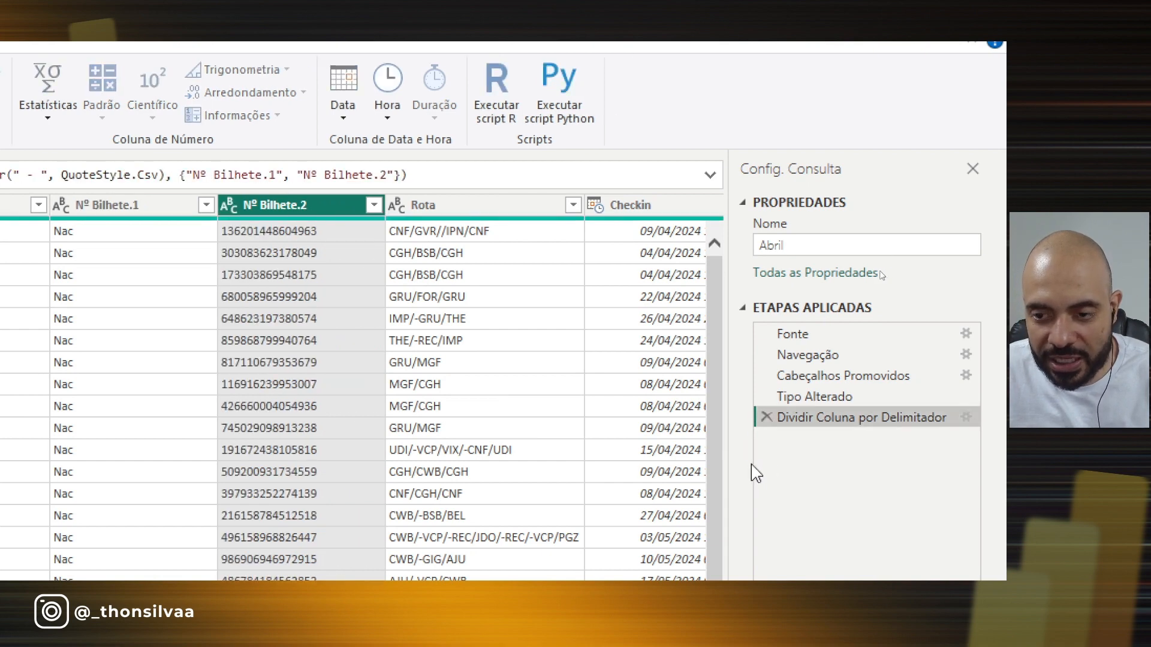
click(767, 418)
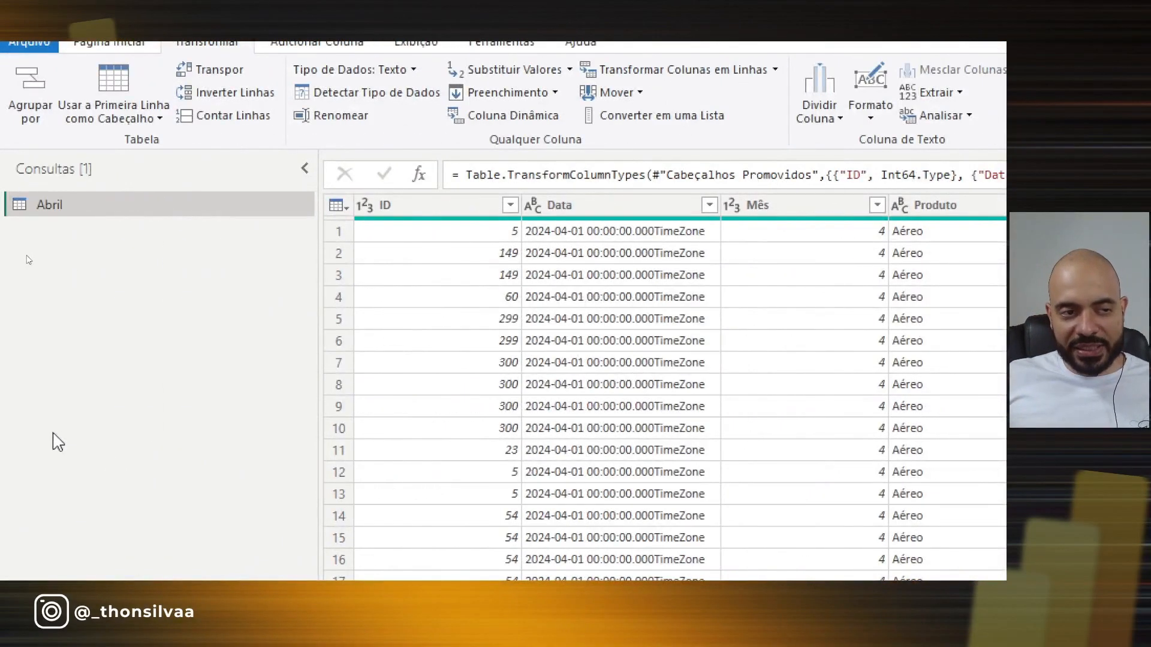
Step: Mark on screen the Consultas heading above the Abril query to point out the list of queries
click(52, 432)
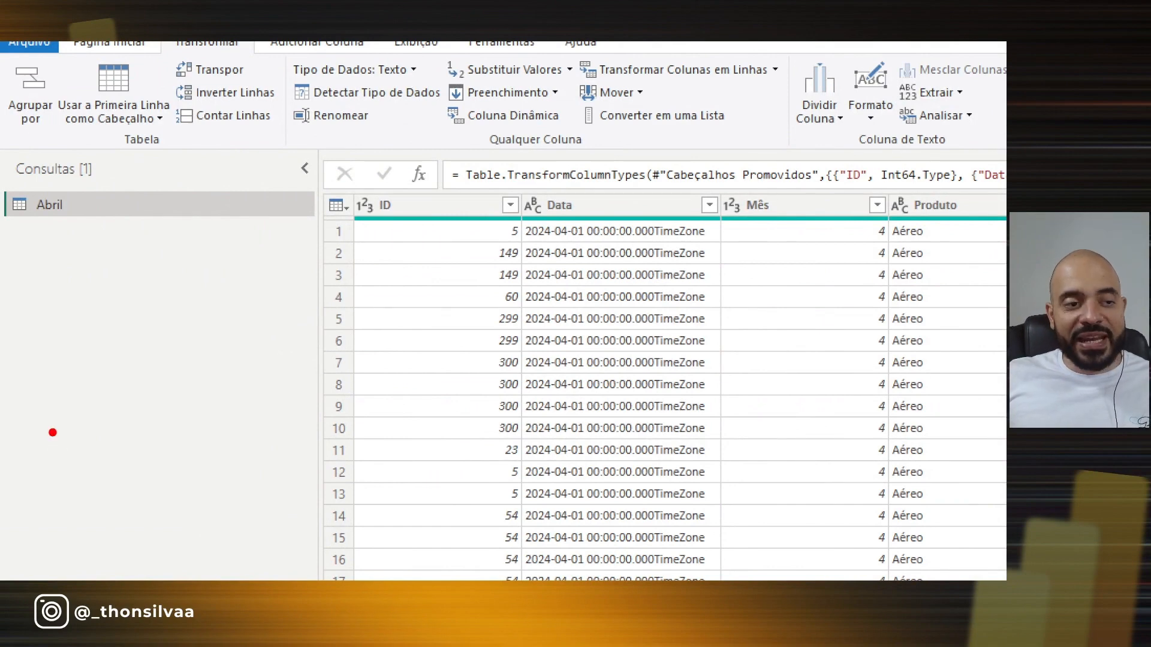
mouse_move(15, 146)
mouse_down()
mouse_move(113, 157)
mouse_move(33, 187)
mouse_move(24, 139)
mouse_up()
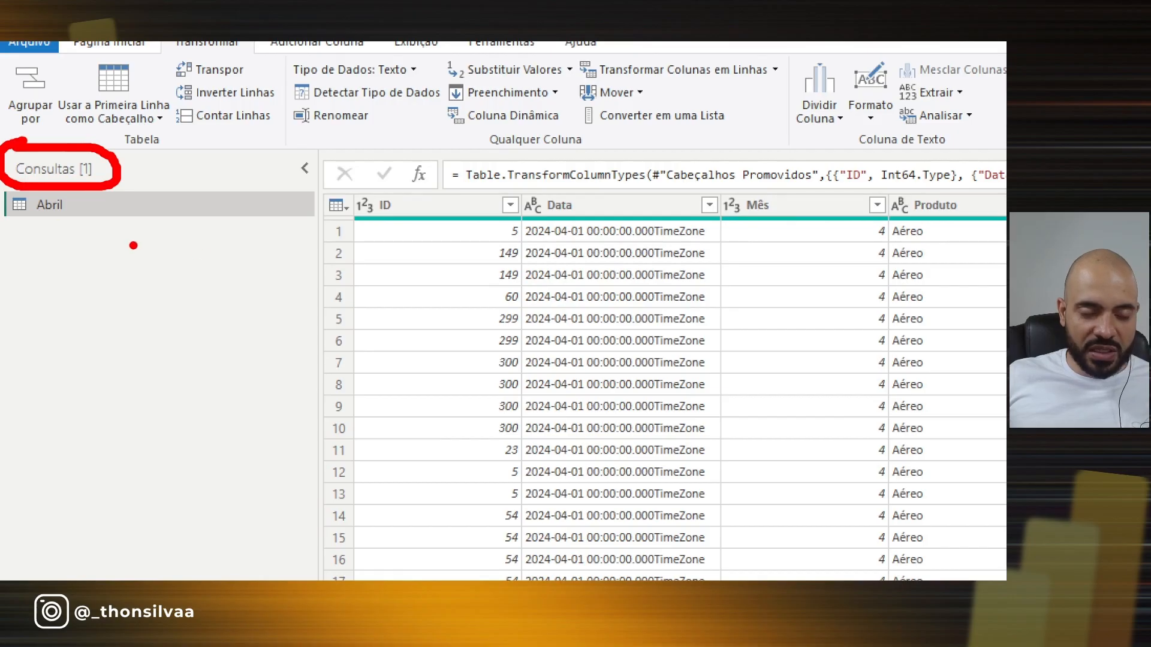
mouse_move(299, 144)
mouse_down()
mouse_move(159, 195)
mouse_move(128, 191)
mouse_move(138, 232)
mouse_up()
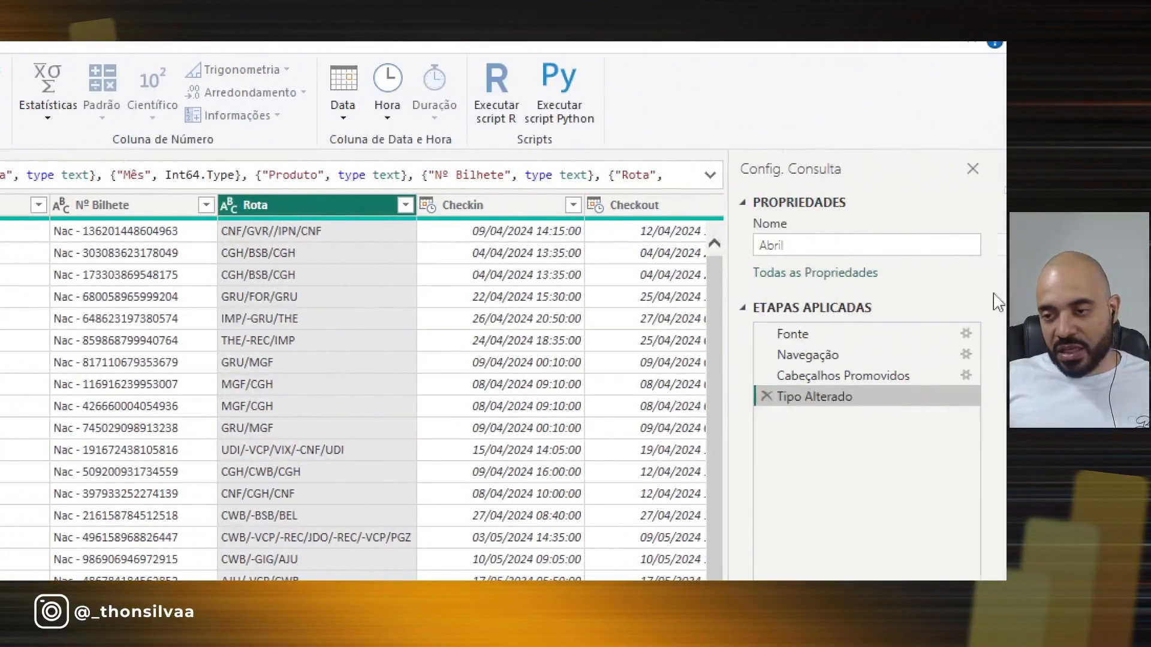
Step: Delete the applied steps Tipo Alterado, Cabeçalhos Promovidos and Navegação, keeping only Fonte
click(766, 395)
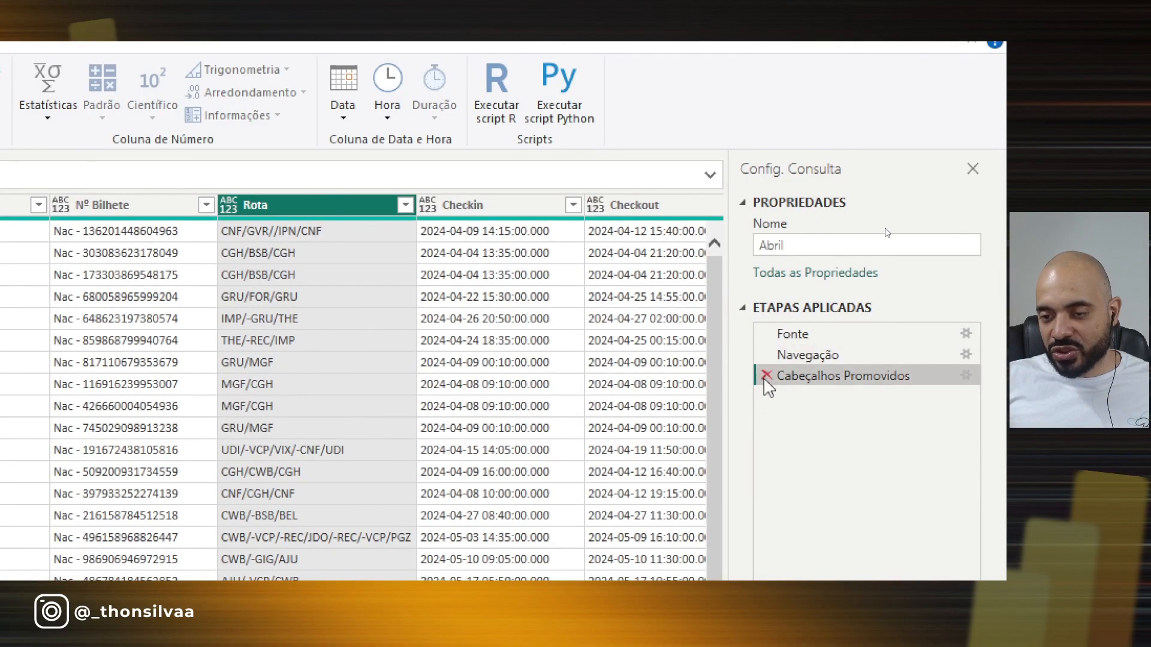
click(765, 376)
click(765, 356)
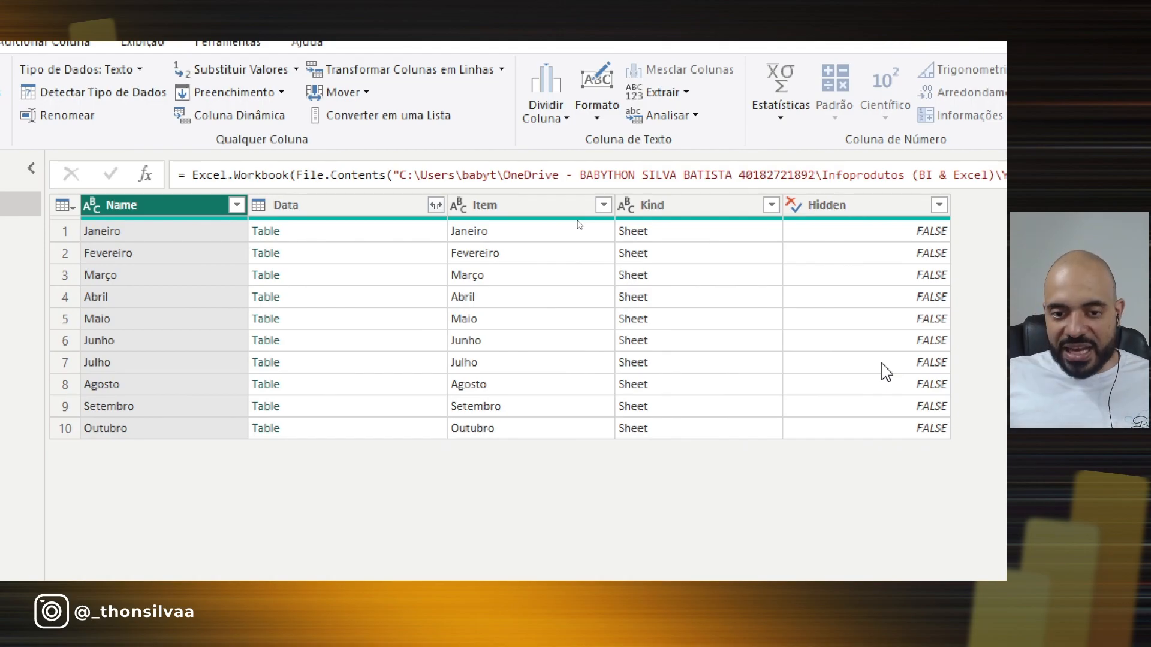
Step: Mark on screen the Item column header and the month sheet names listed beneath it, and clear the markings
mouse_move(466, 188)
mouse_down()
mouse_move(502, 190)
mouse_move(471, 230)
mouse_move(473, 181)
mouse_up()
drag(531, 237, 545, 235)
mouse_move(510, 249)
mouse_down()
mouse_move(530, 246)
mouse_move(529, 271)
mouse_up()
drag(502, 290, 535, 284)
drag(509, 311, 526, 310)
mouse_move(507, 332)
mouse_down()
mouse_move(520, 330)
mouse_move(522, 346)
mouse_up()
drag(519, 356, 533, 357)
drag(529, 399, 543, 411)
click(541, 430)
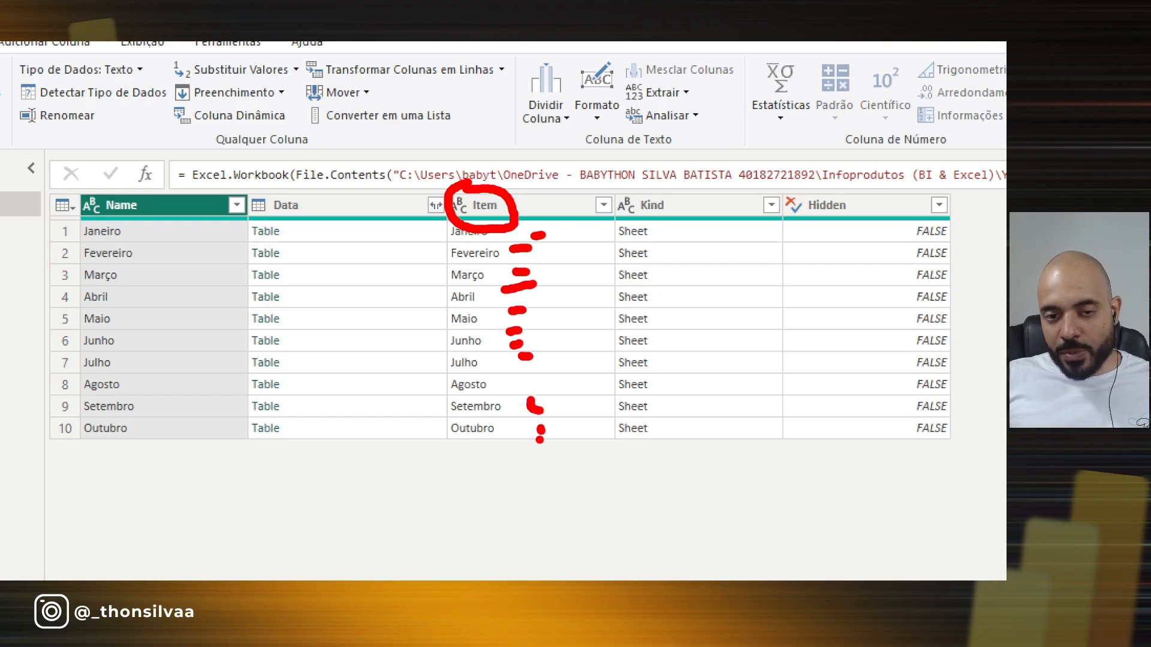
click(492, 339)
mouse_move(367, 310)
mouse_down()
mouse_move(392, 303)
mouse_move(423, 328)
mouse_up()
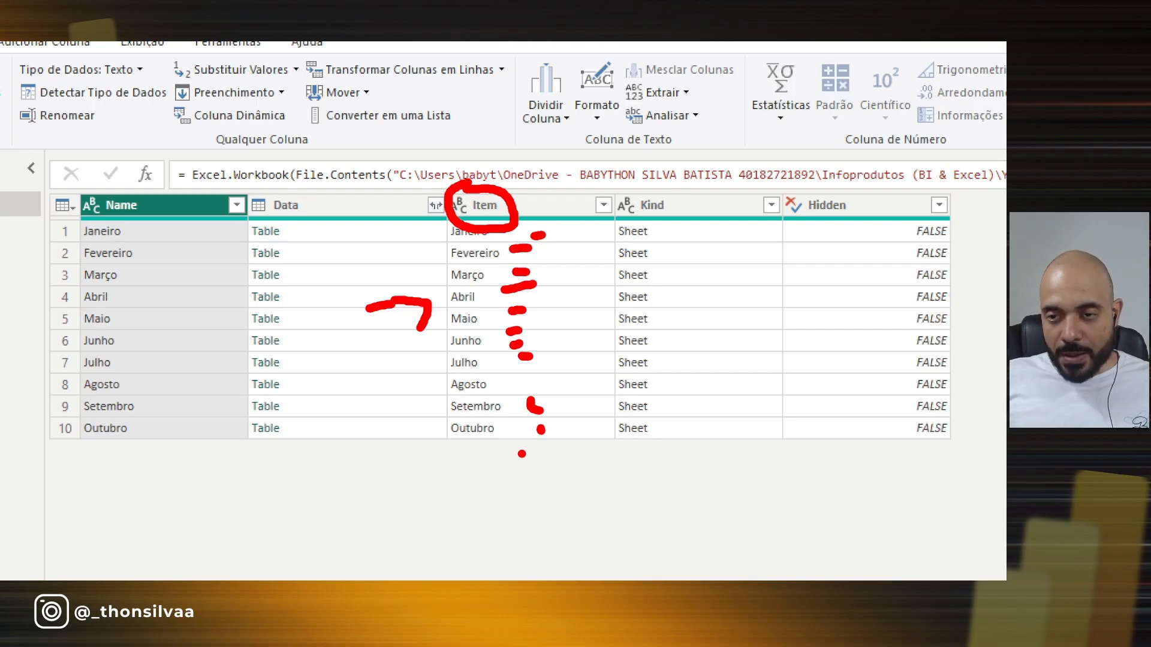
key(Escape)
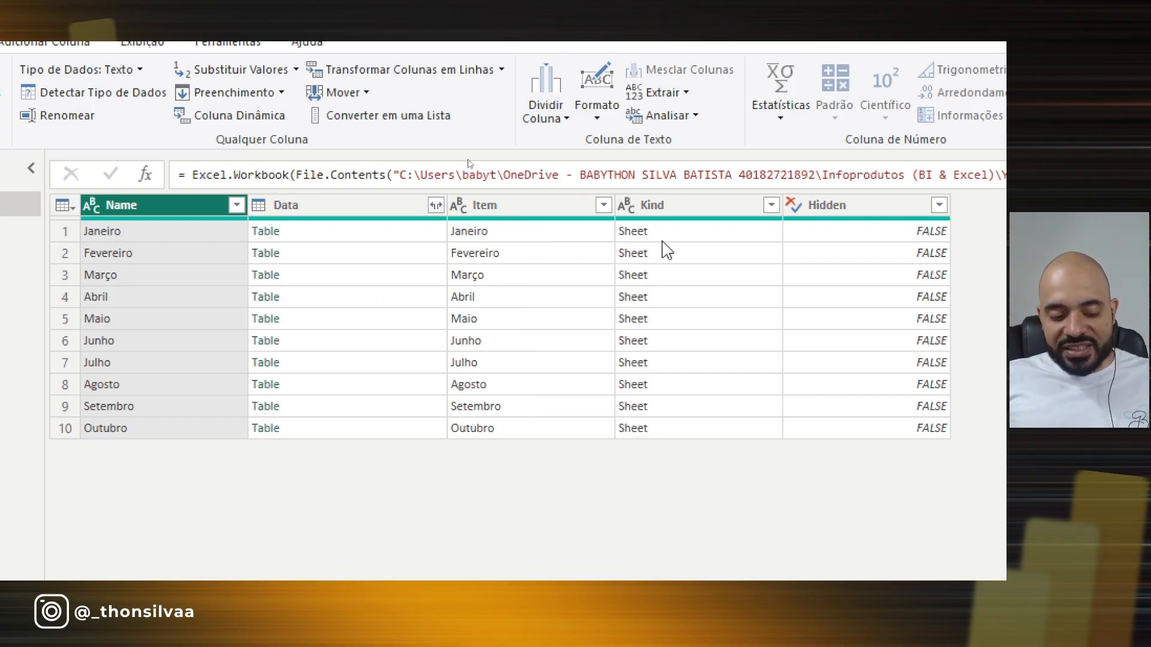
Step: Frame the Kind column on screen and check its filter values, leaving the filter unapplied
drag(592, 201, 669, 454)
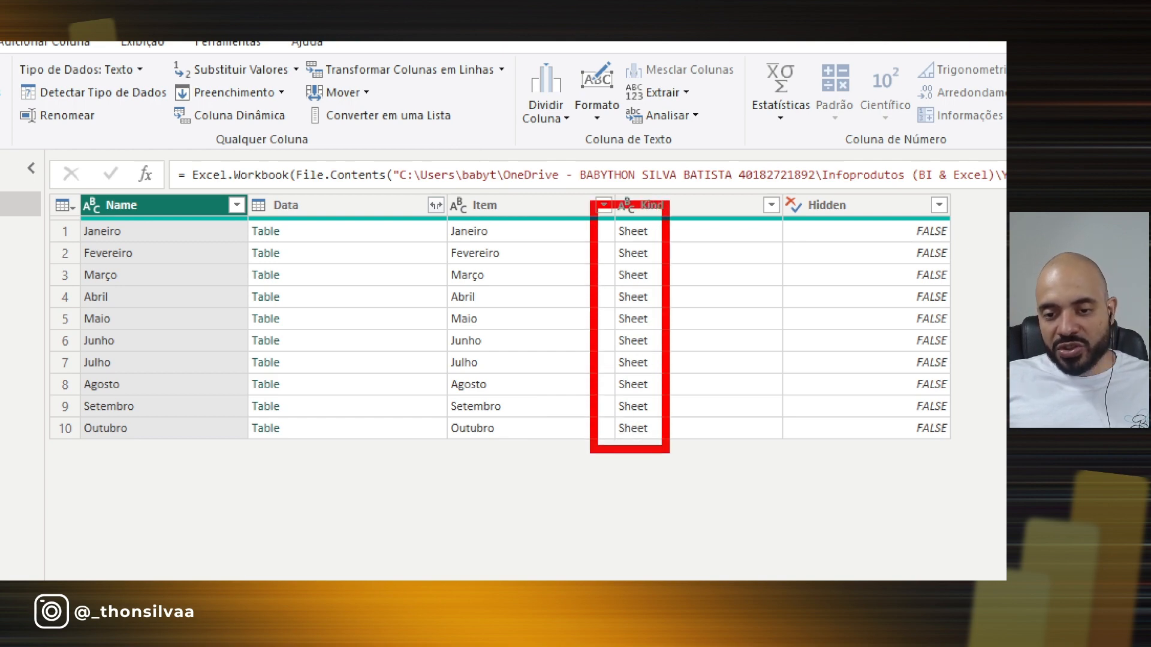
key(Escape)
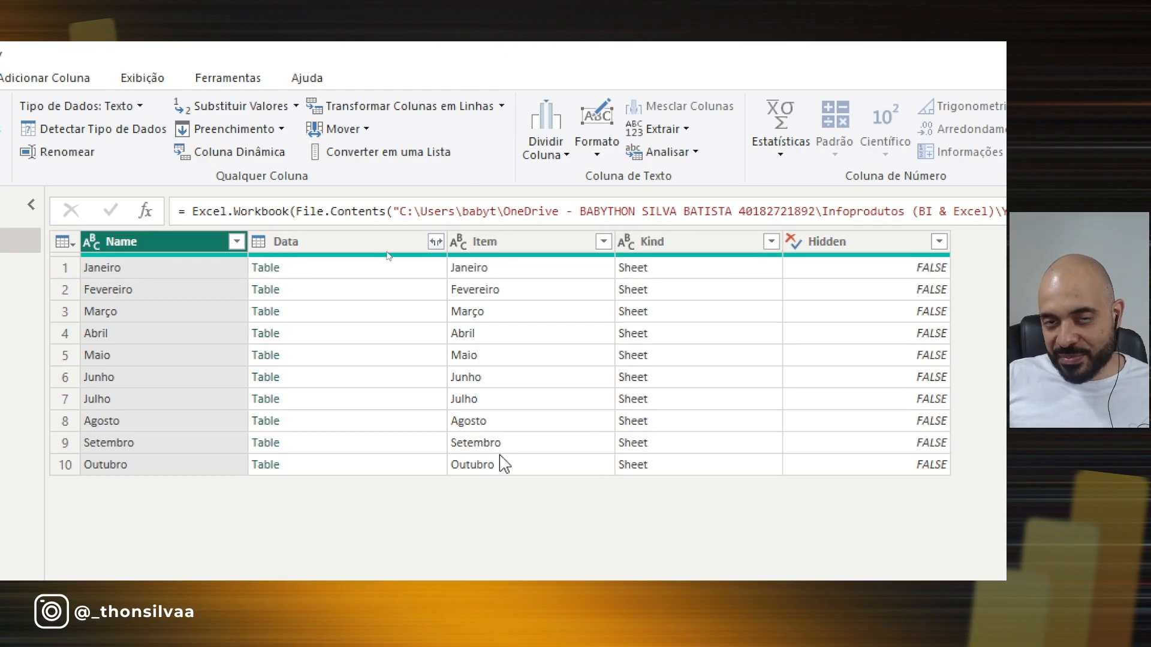
click(770, 242)
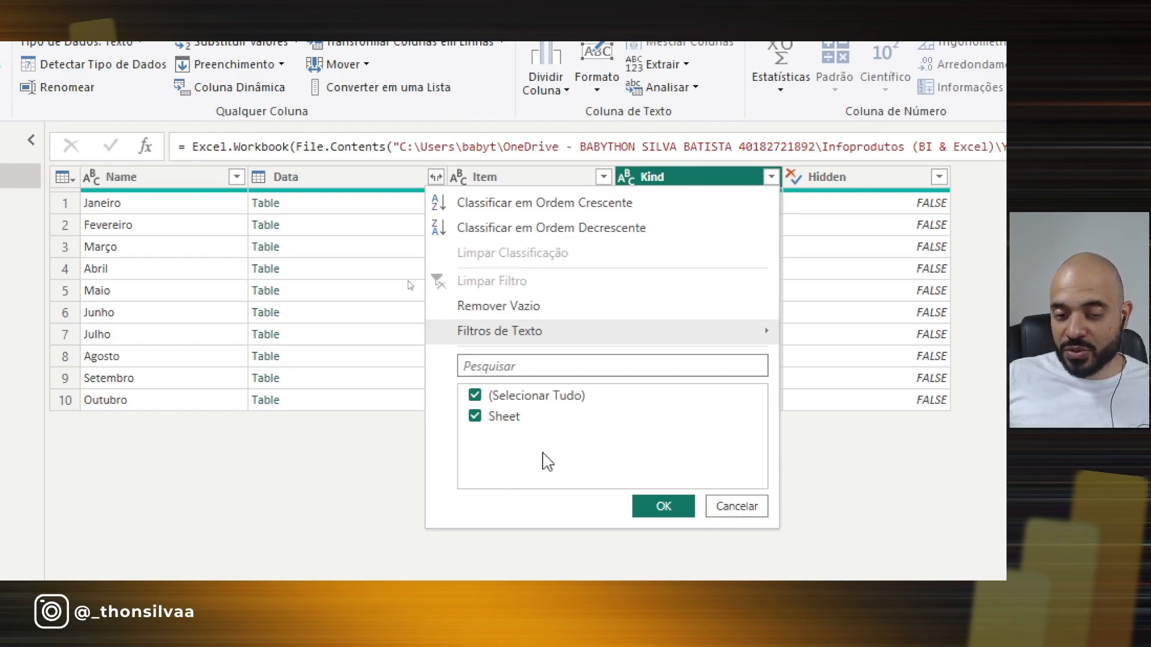
click(748, 508)
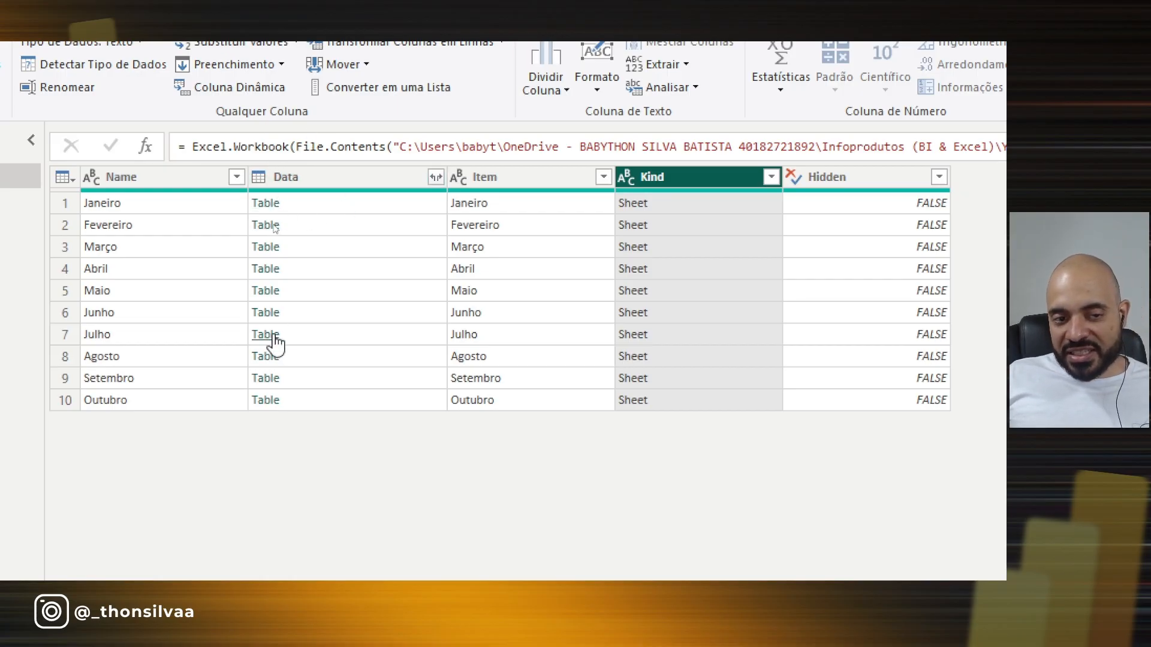
Step: Preview the nested monthly tables in the Data column, including Janeiro, Fevereiro, Março, Abril and Junho, in an enlarged preview area
click(371, 209)
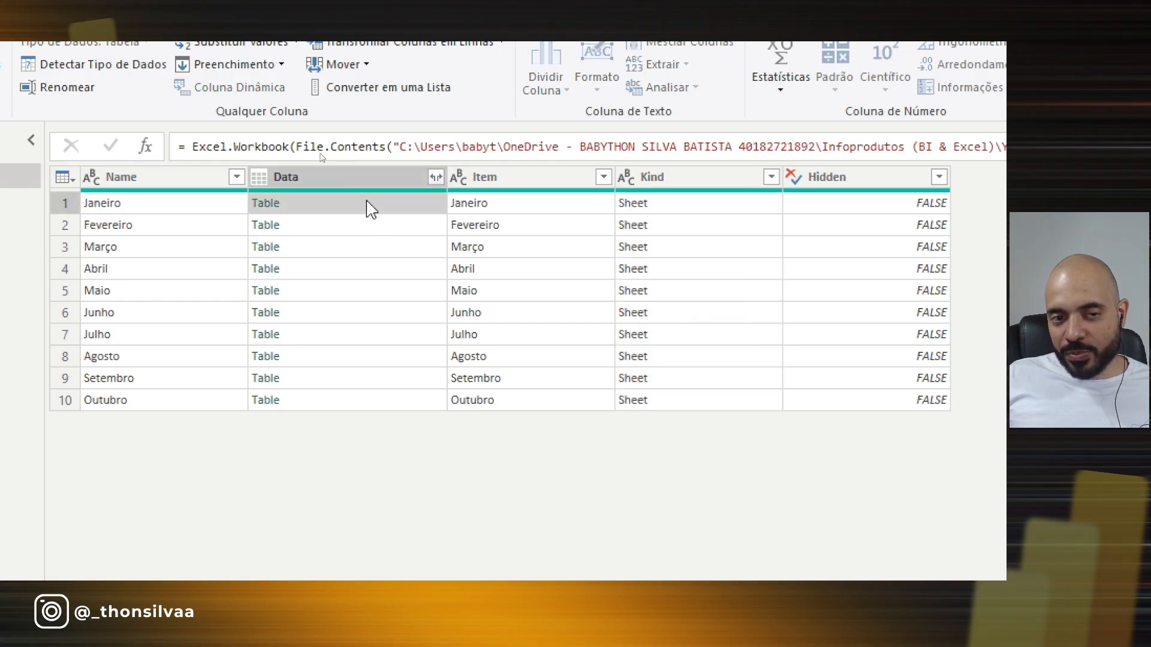
click(378, 231)
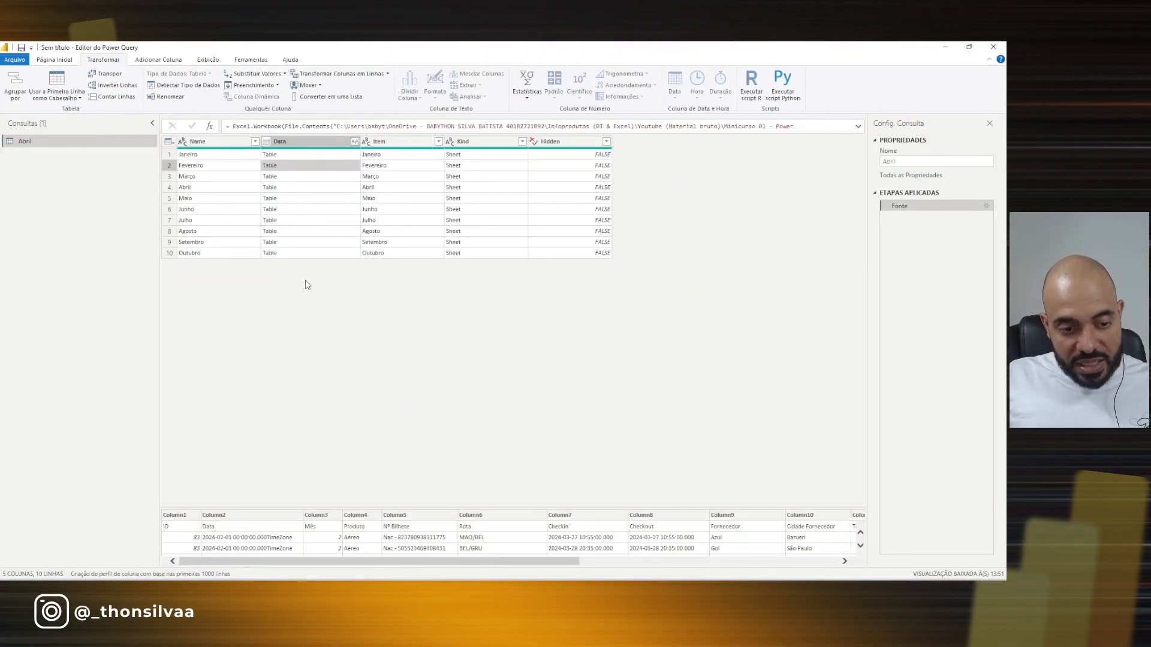
drag(416, 508, 413, 283)
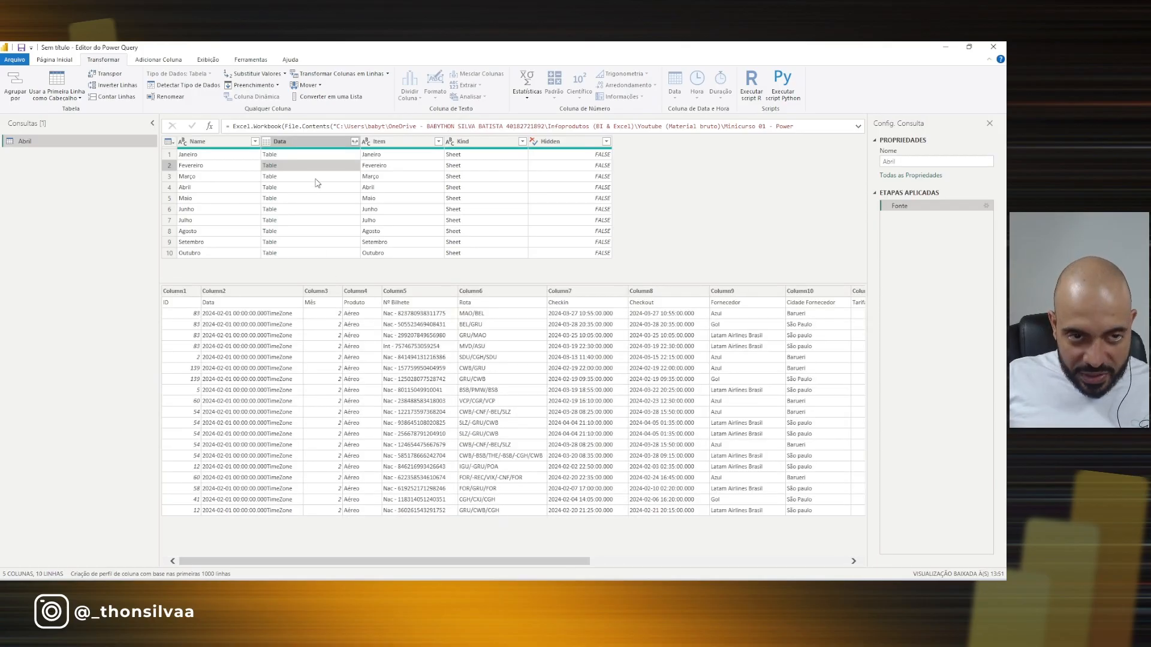
click(316, 177)
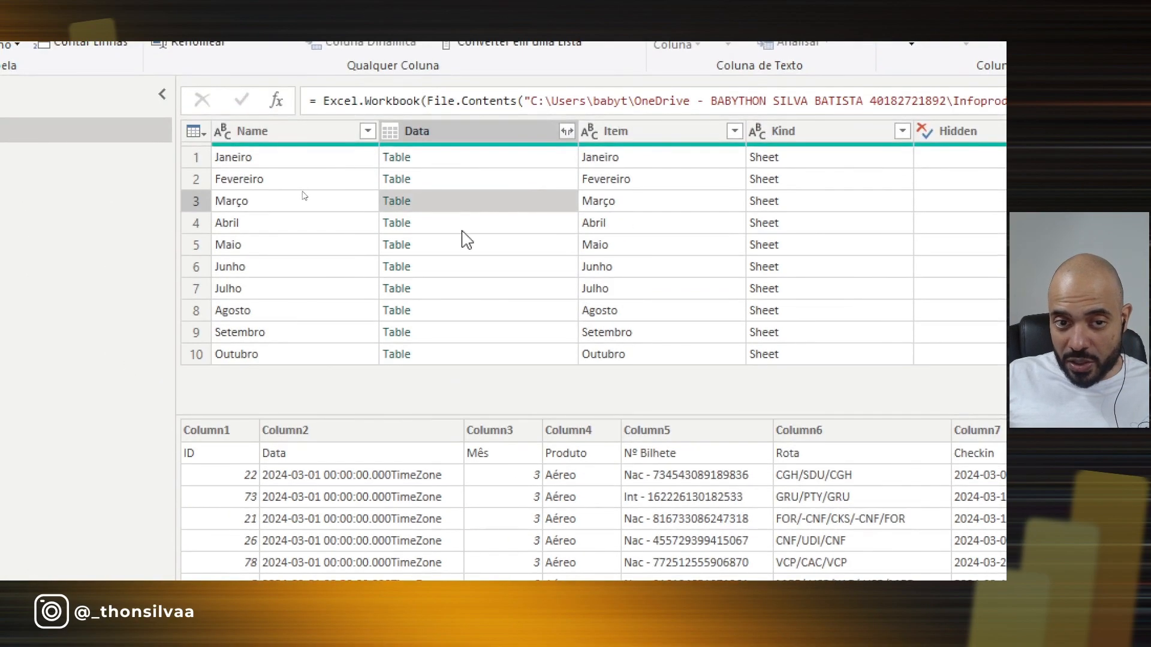
click(463, 229)
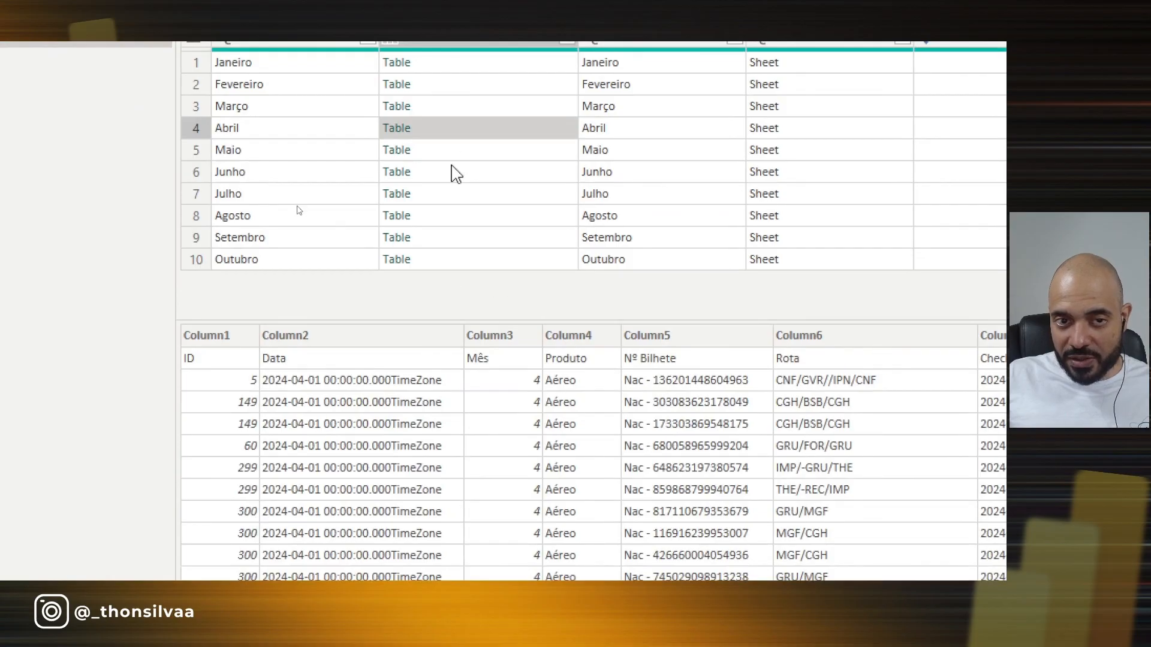
click(453, 267)
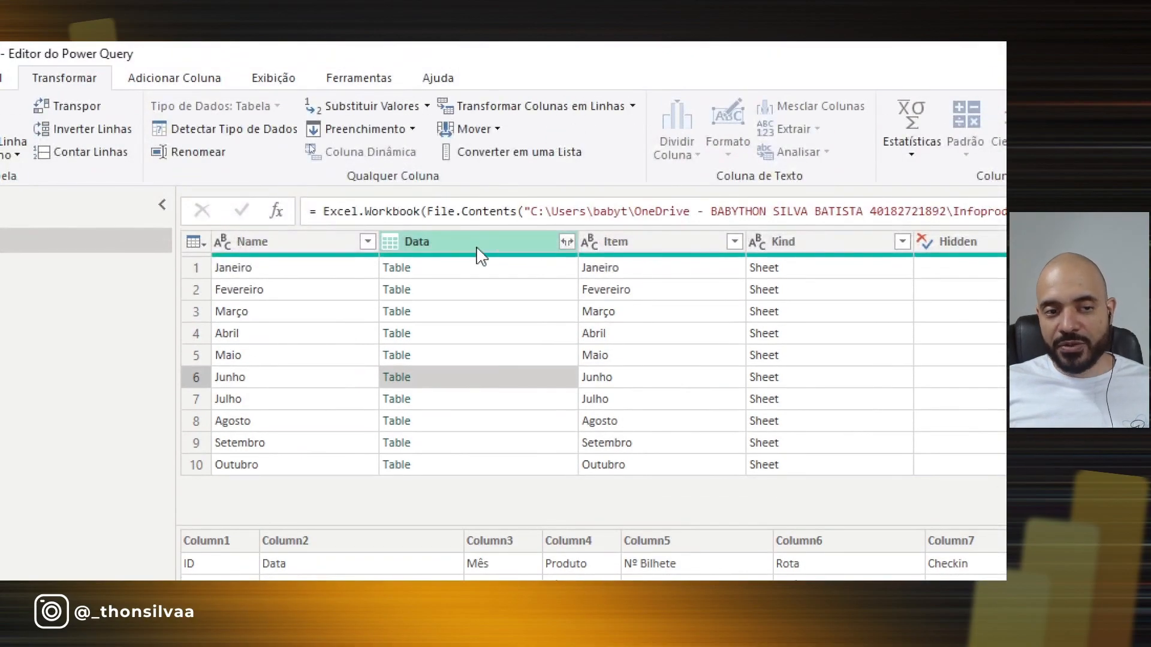
Step: Point out Remover Outras Colunas on screen and remove every column except Data
click(478, 248)
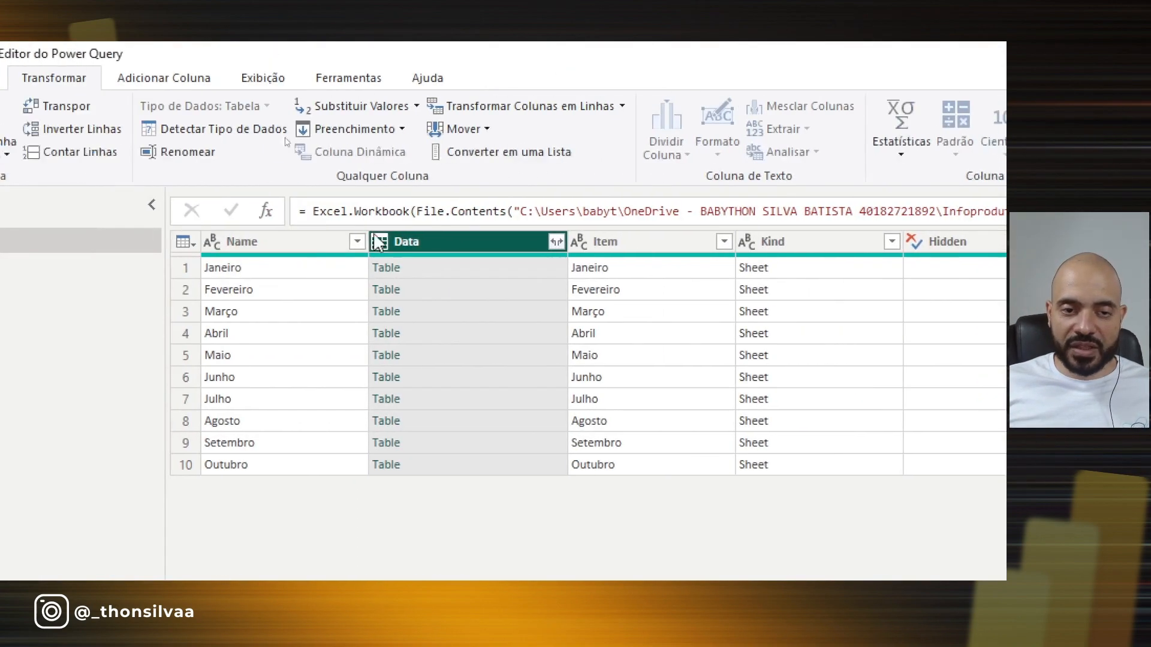
right_click(279, 242)
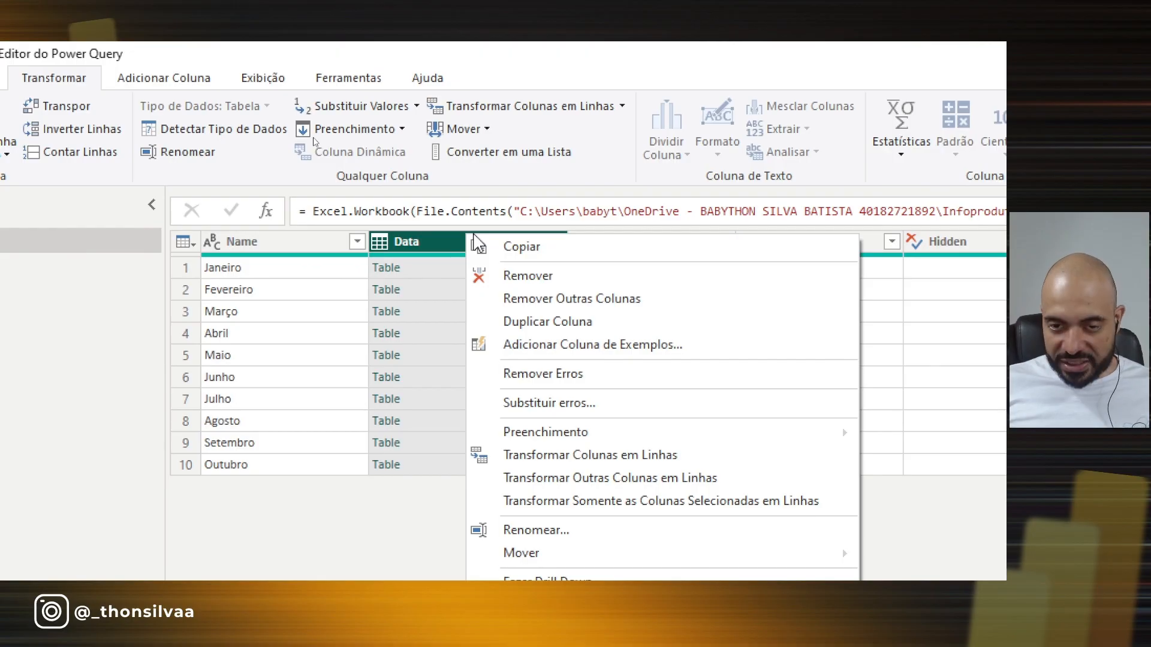
key(ctrl+2)
mouse_move(745, 284)
mouse_down()
mouse_move(665, 297)
mouse_move(688, 307)
mouse_up()
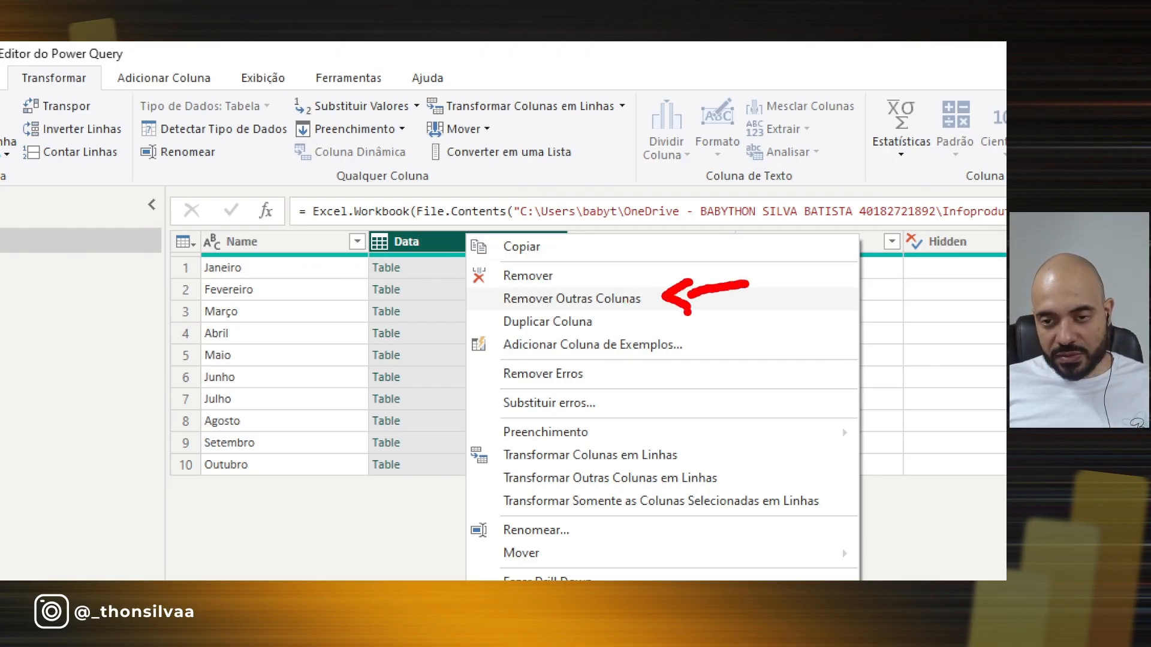
key(Escape)
right_click(467, 244)
click(545, 310)
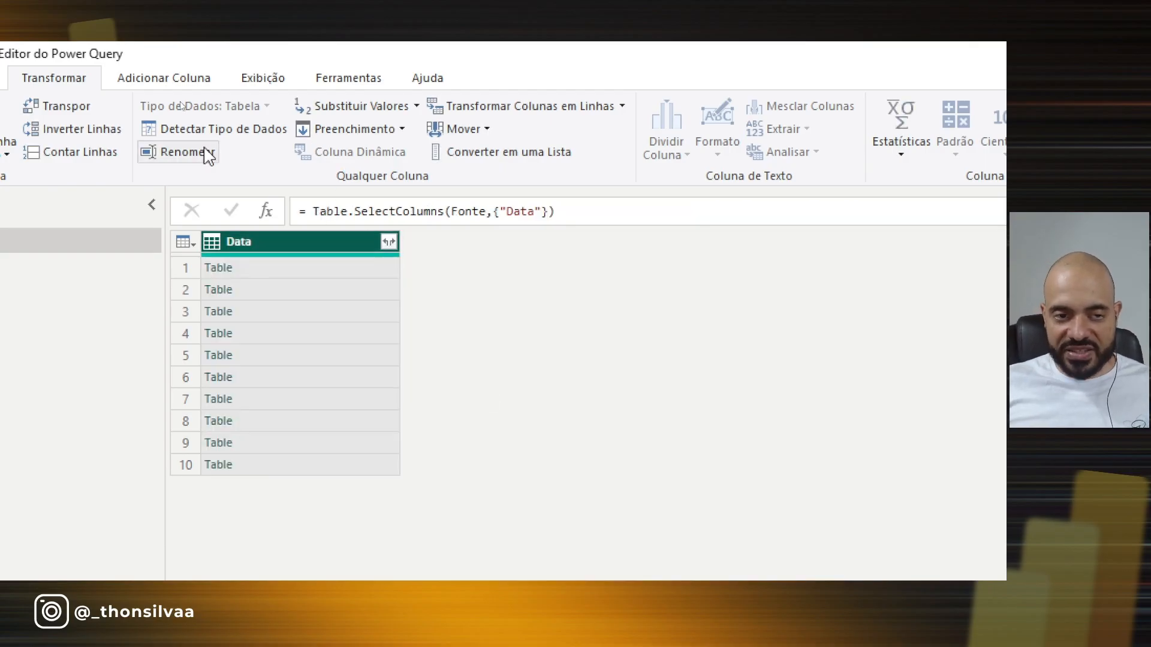
Step: Expand the Data column's tables with all columns, Column1 to Column18, keeping the original column name as prefix
click(388, 242)
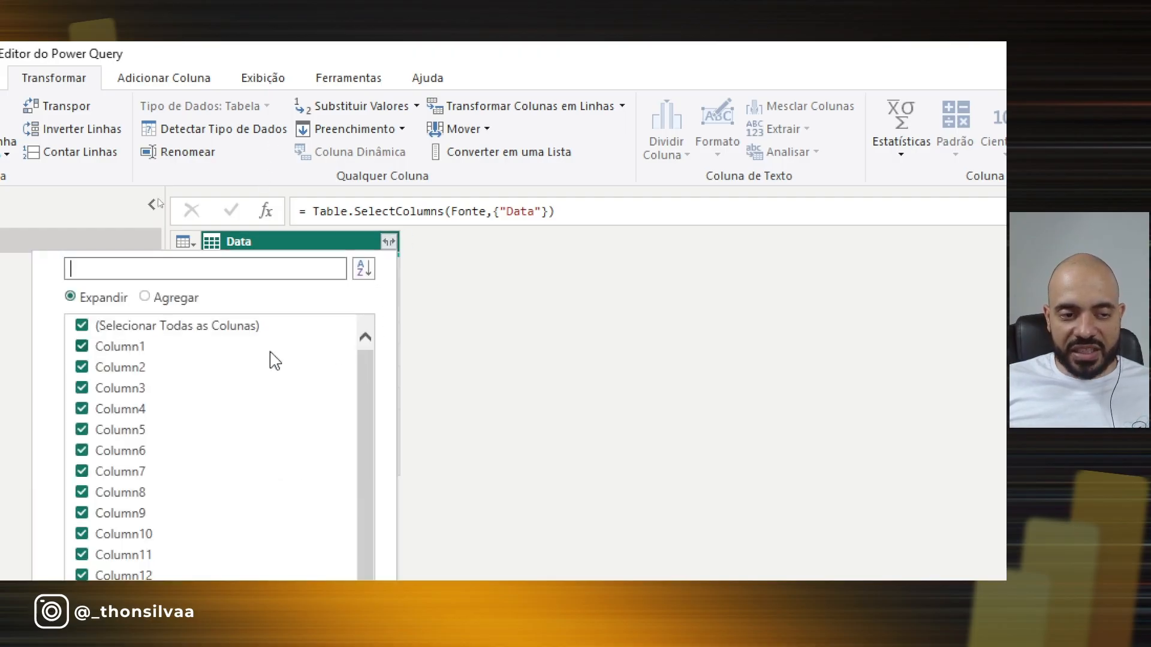
scroll(184, 378, down, 1)
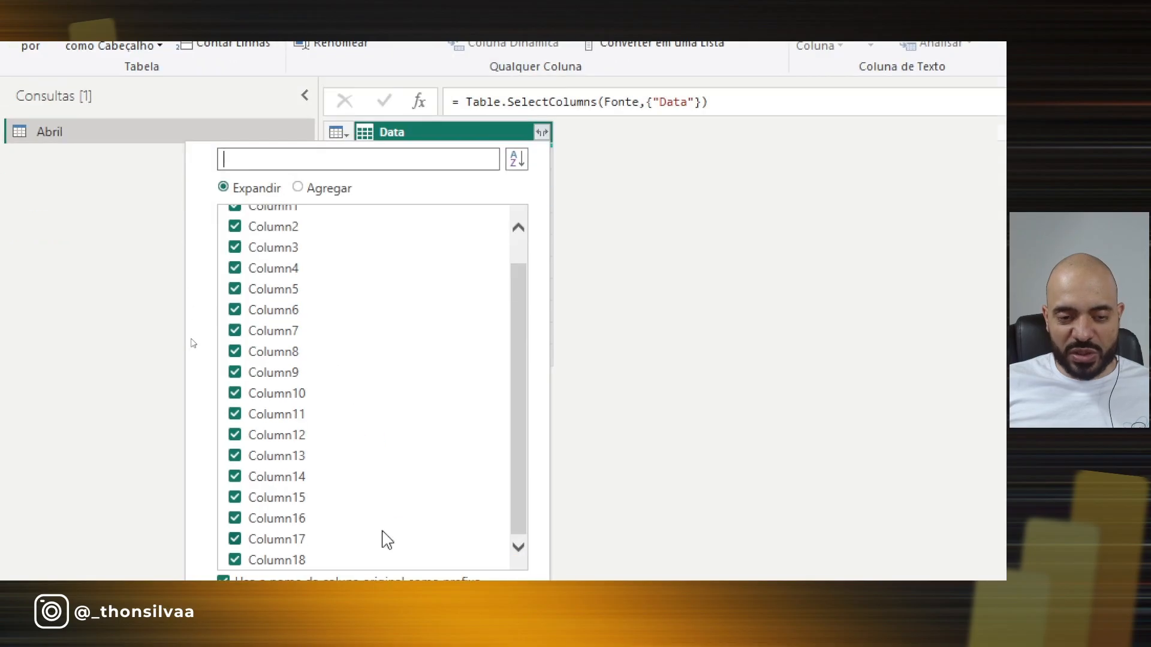
scroll(341, 456, up, 1)
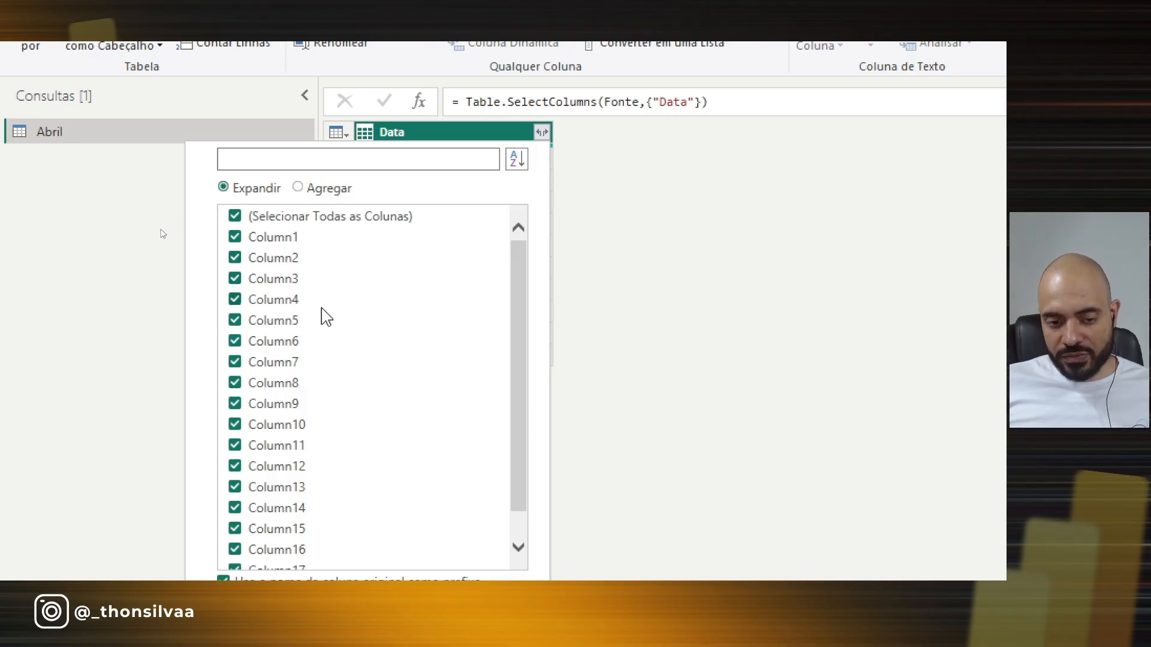
scroll(327, 318, down, 1)
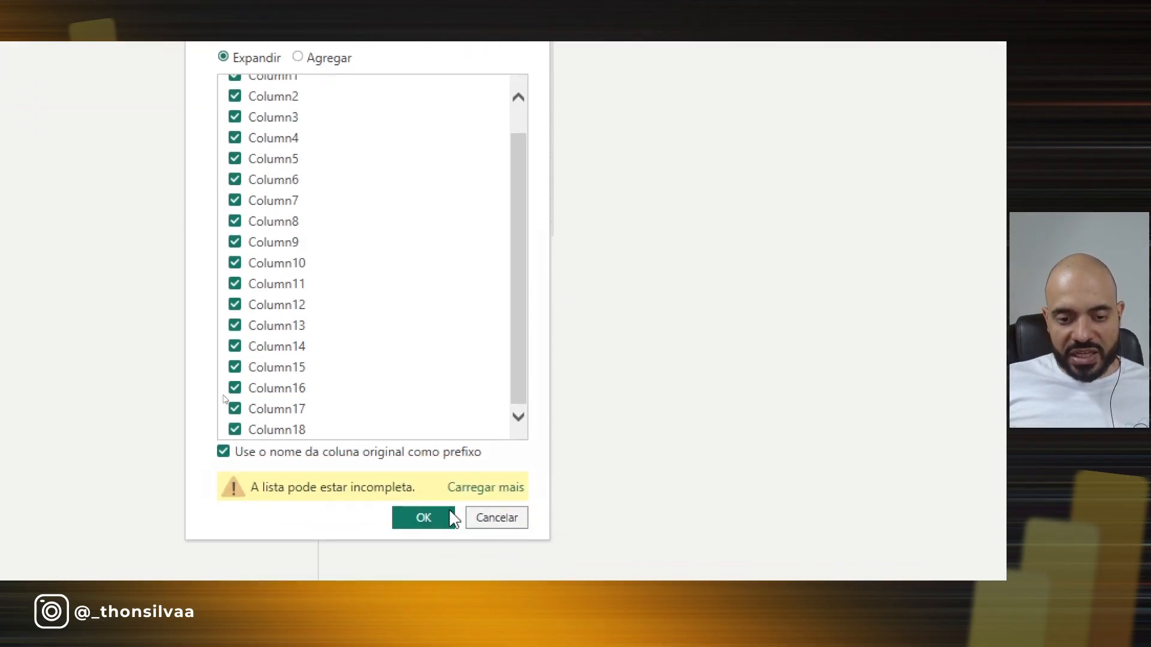
click(442, 519)
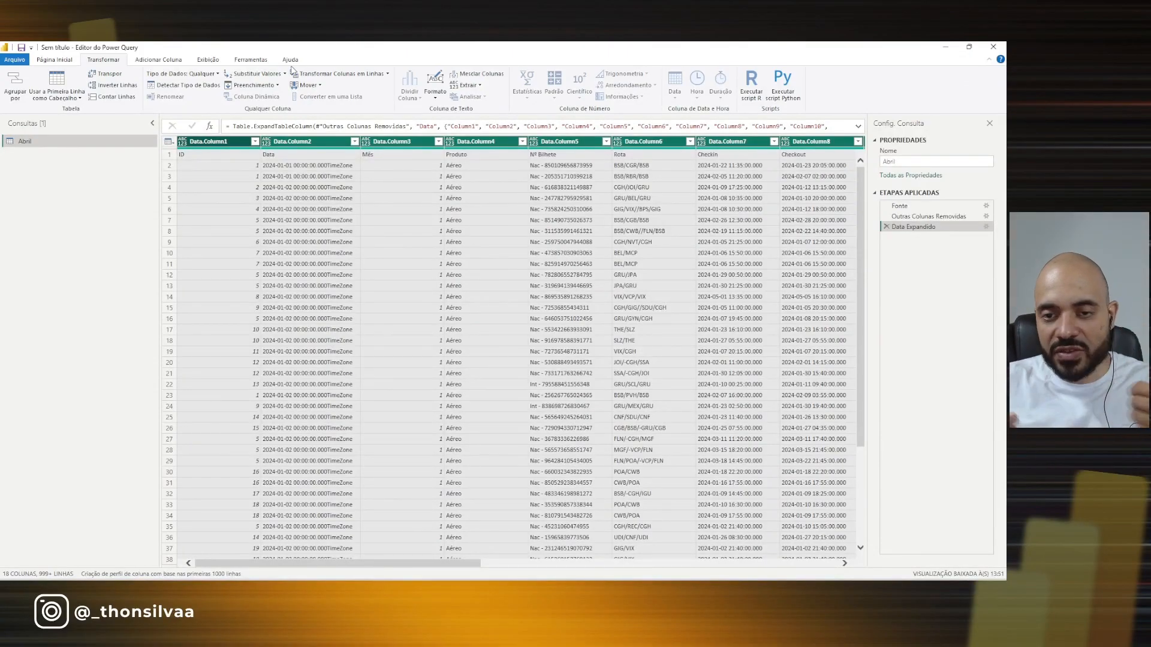
Step: Look through the expanded rows and check the full list of filter values in Data.Column3, leaving the filter unapplied
scroll(423, 260, down, 20)
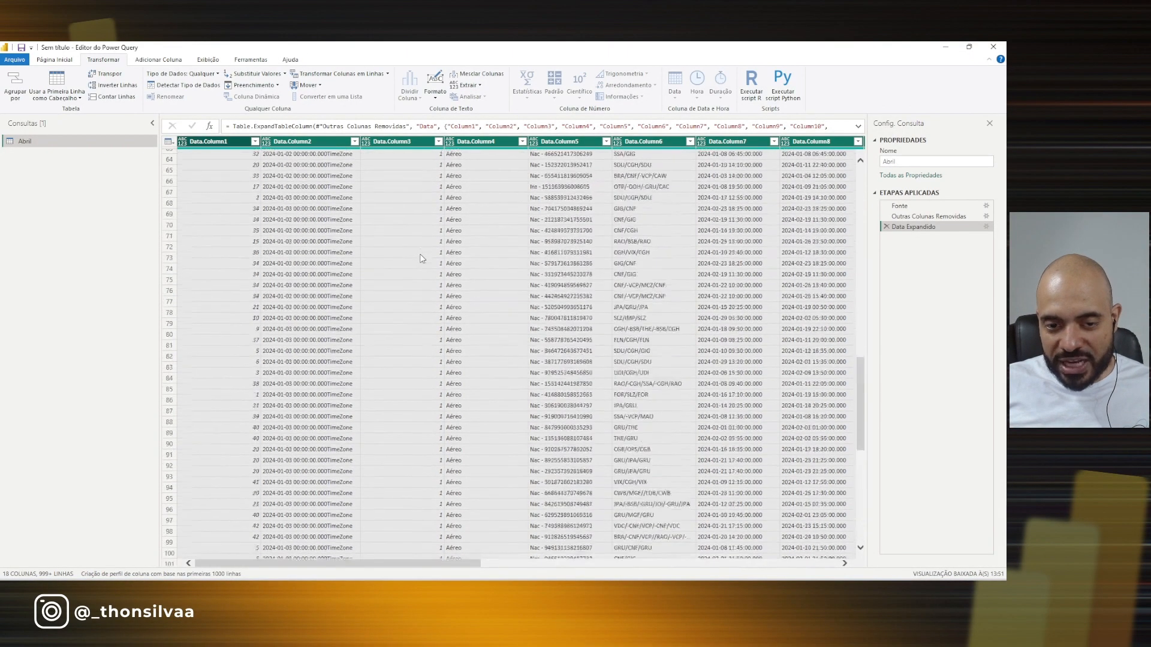
scroll(429, 231, up, 20)
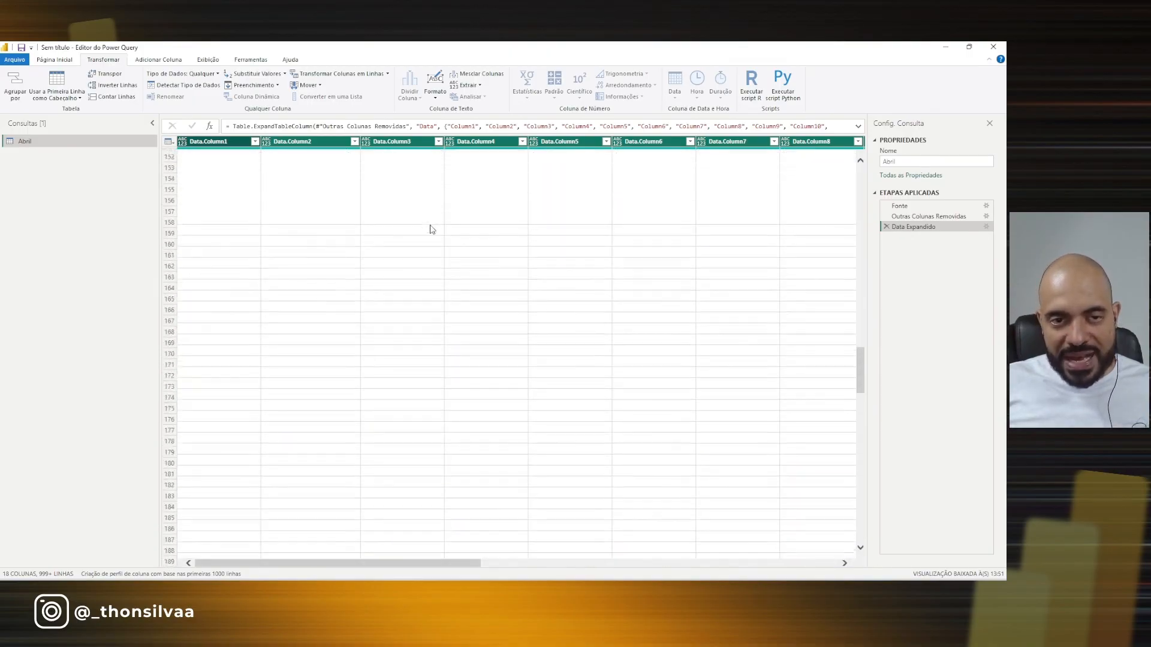
scroll(430, 230, up, 17)
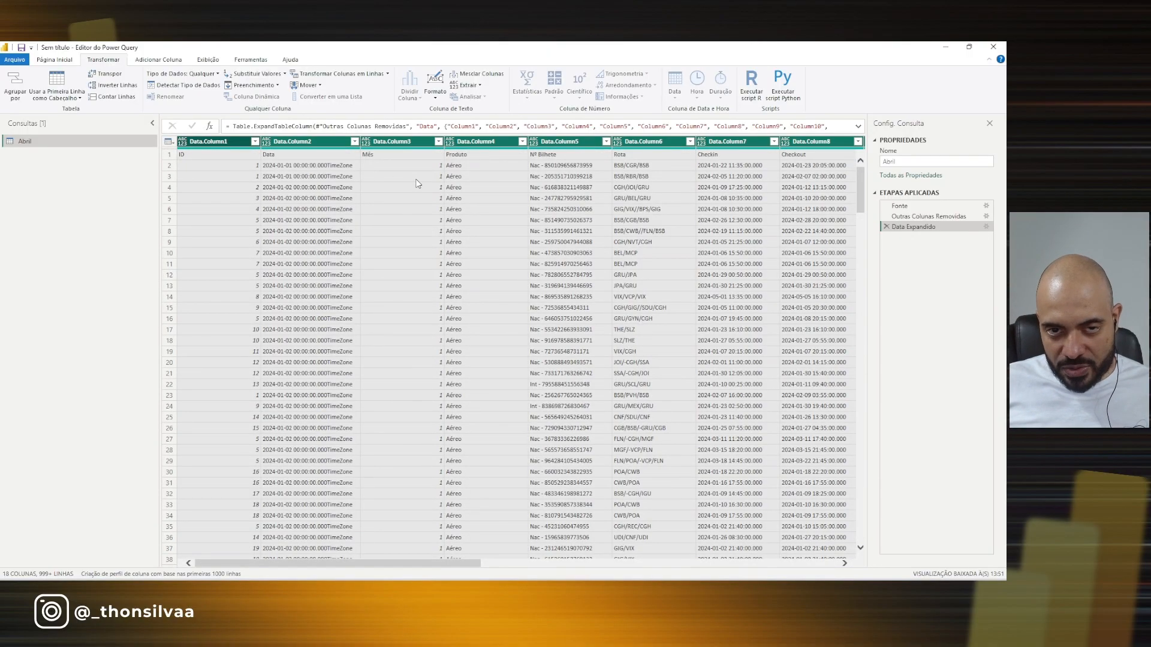
click(438, 141)
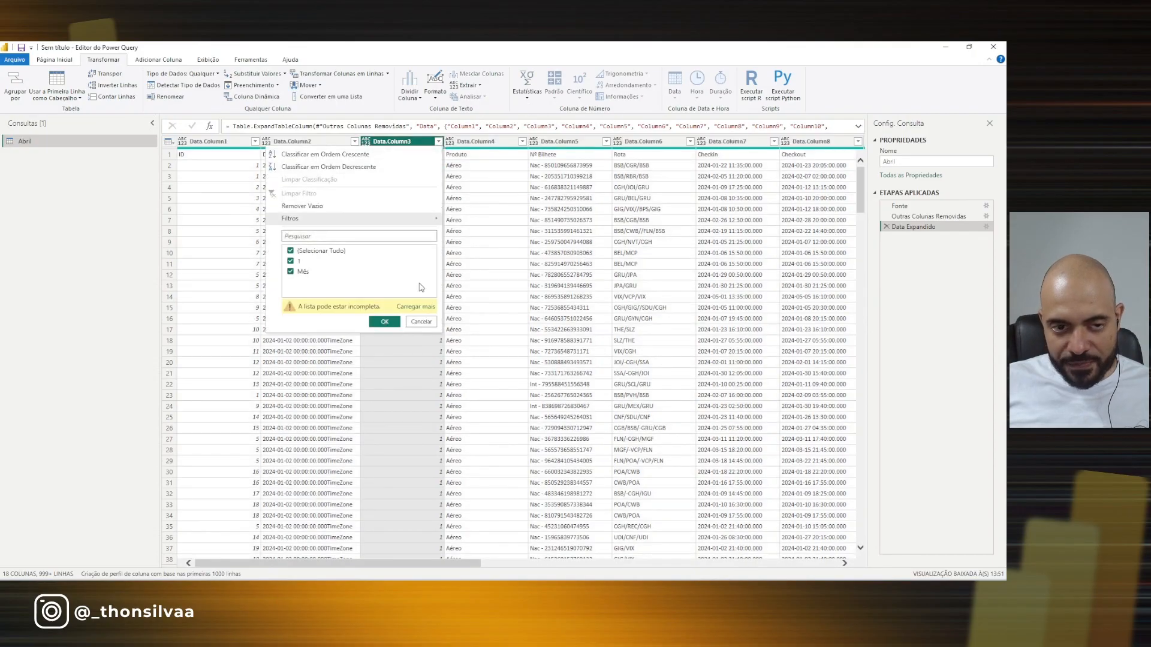
click(416, 307)
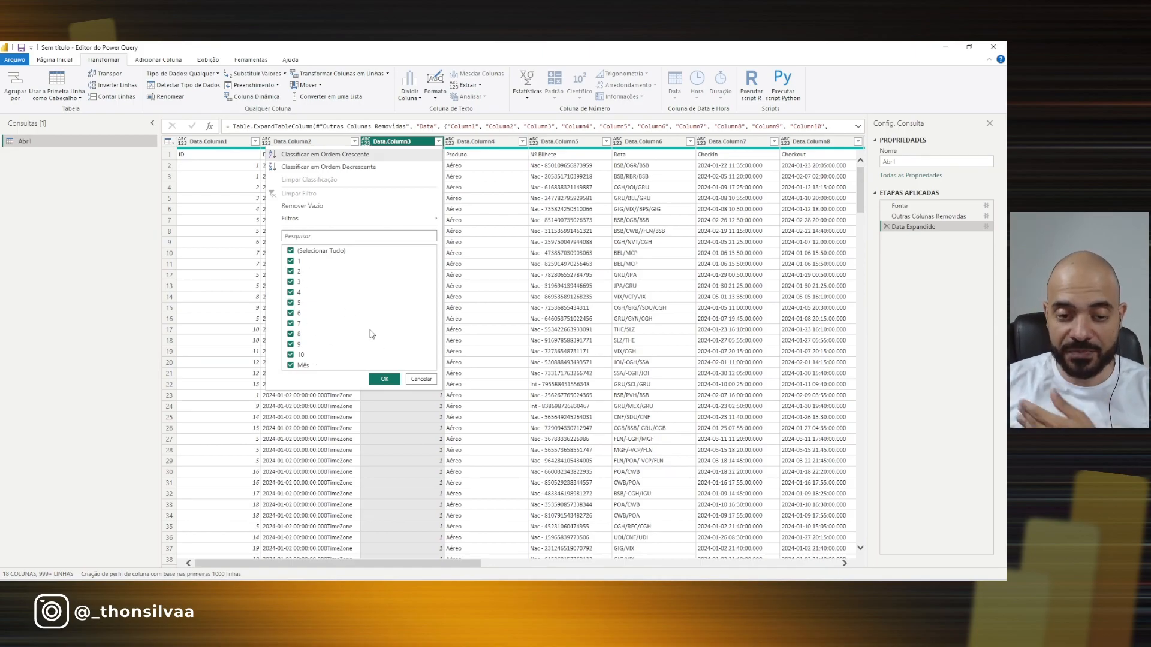
click(435, 381)
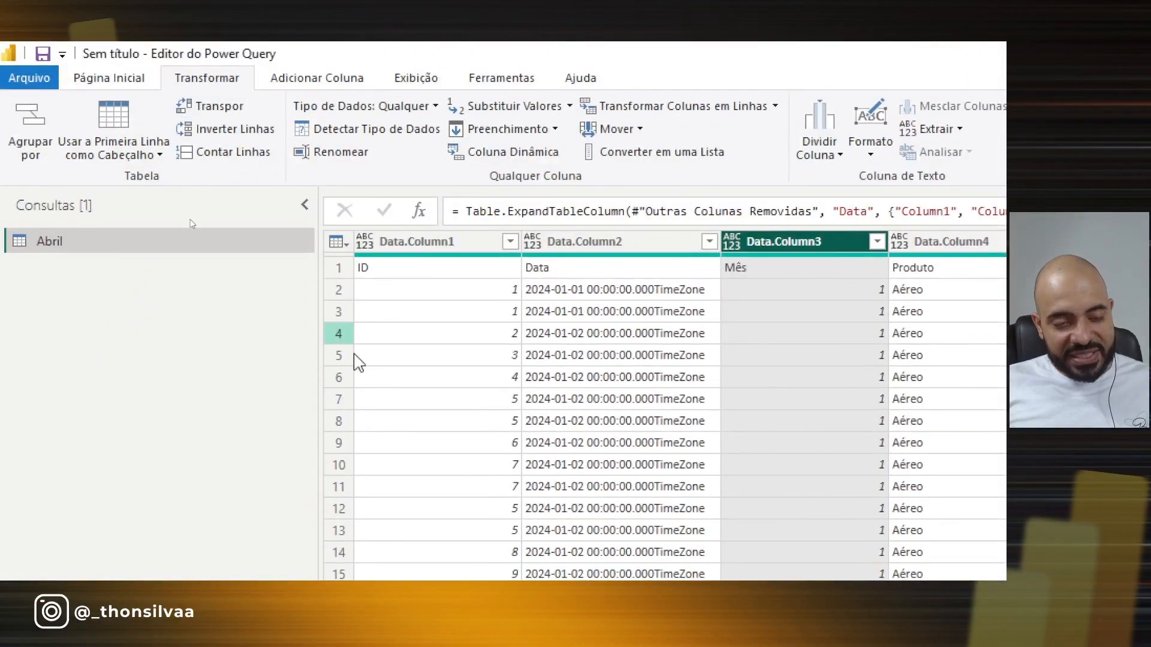
Step: Mark on screen the first data row and the Data.Column1 header above it, and clear the markings
mouse_move(302, 303)
mouse_down()
mouse_move(340, 280)
mouse_move(331, 294)
mouse_up()
mouse_move(423, 155)
mouse_down()
mouse_move(394, 215)
mouse_move(415, 204)
mouse_up()
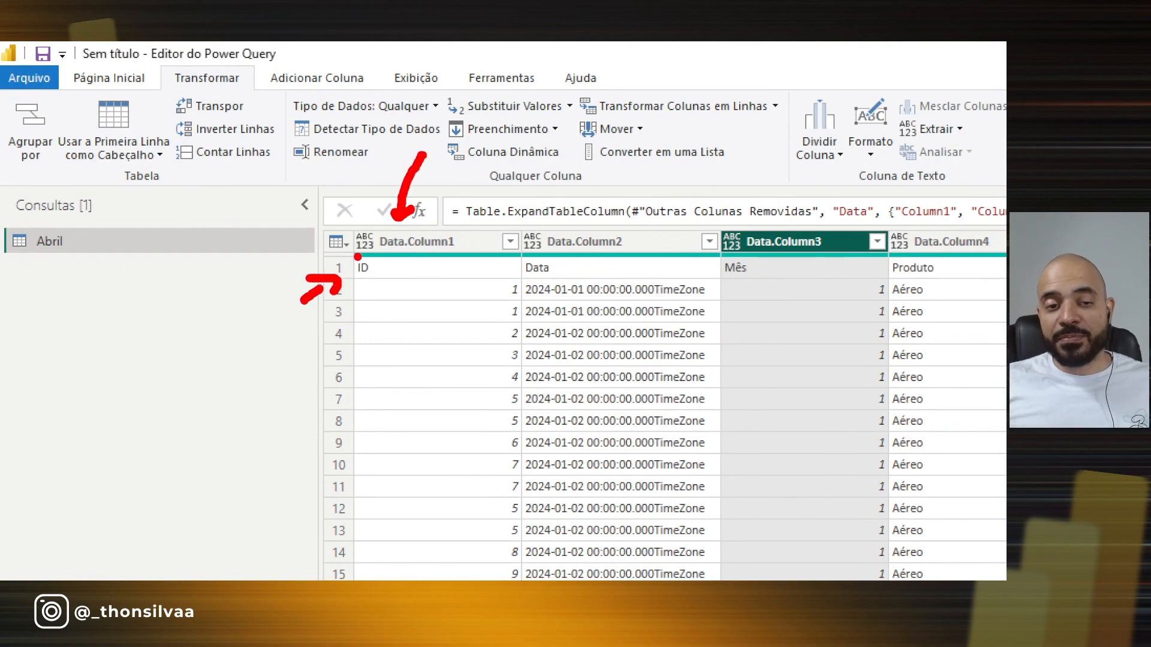
drag(322, 246, 363, 255)
mouse_move(268, 268)
mouse_down()
mouse_move(311, 267)
mouse_move(329, 288)
mouse_up()
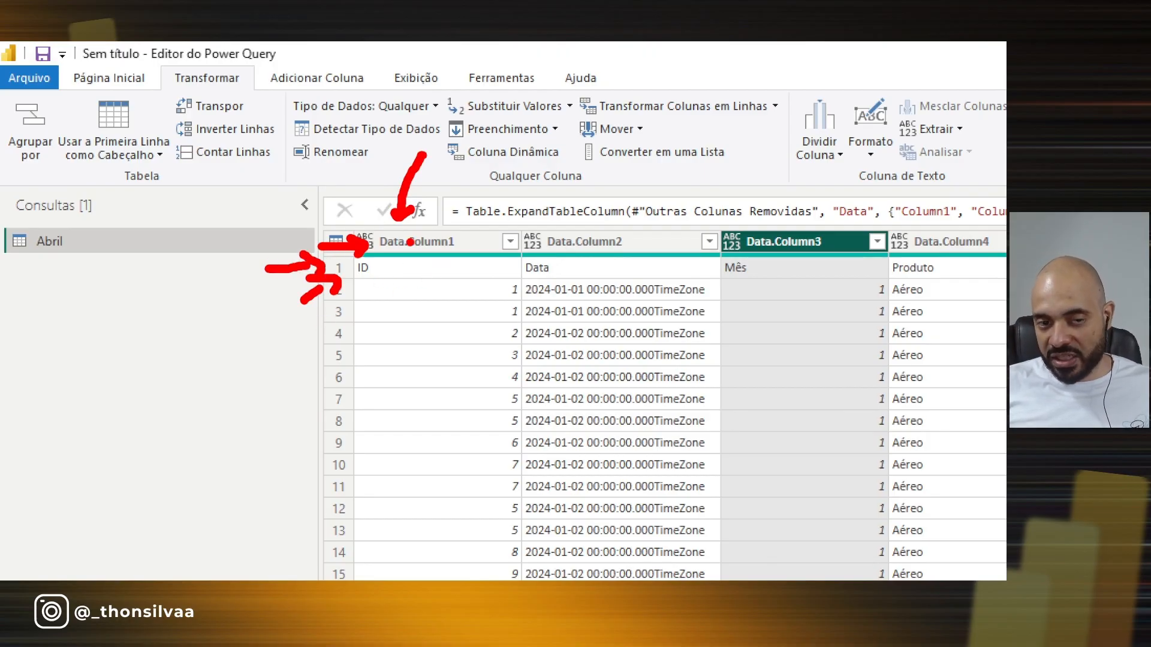
key(Escape)
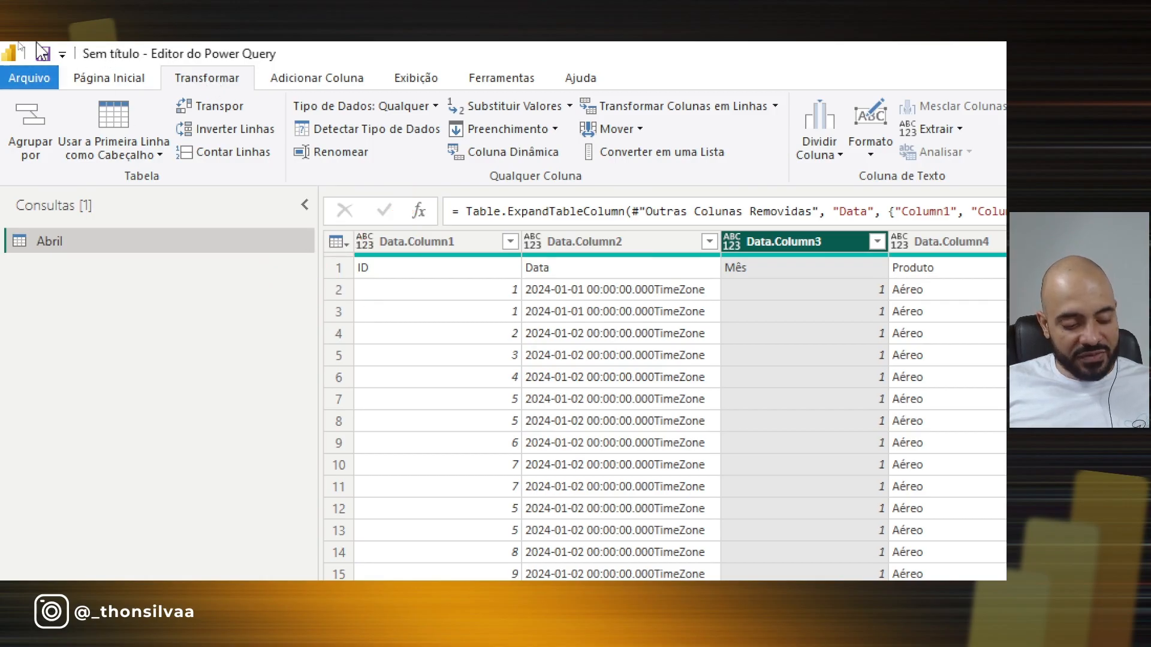
Step: Frame the Usar a Primeira Linha como Cabeçalho command on screen and promote the first row to column headers
drag(141, 64, 244, 90)
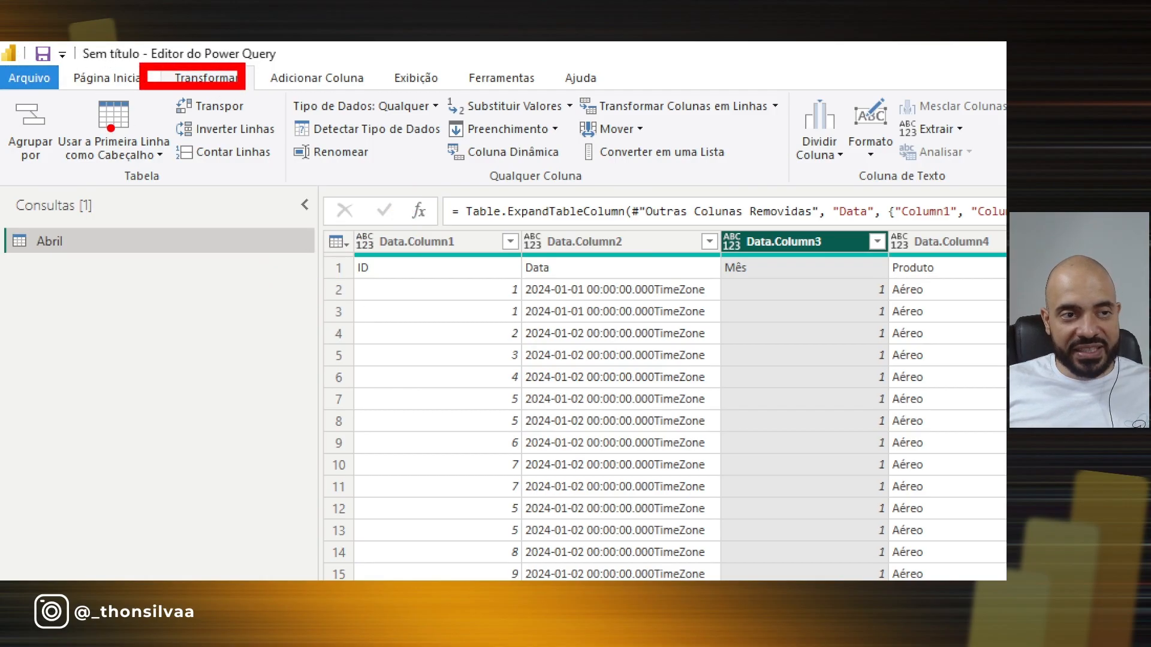
drag(43, 82, 174, 174)
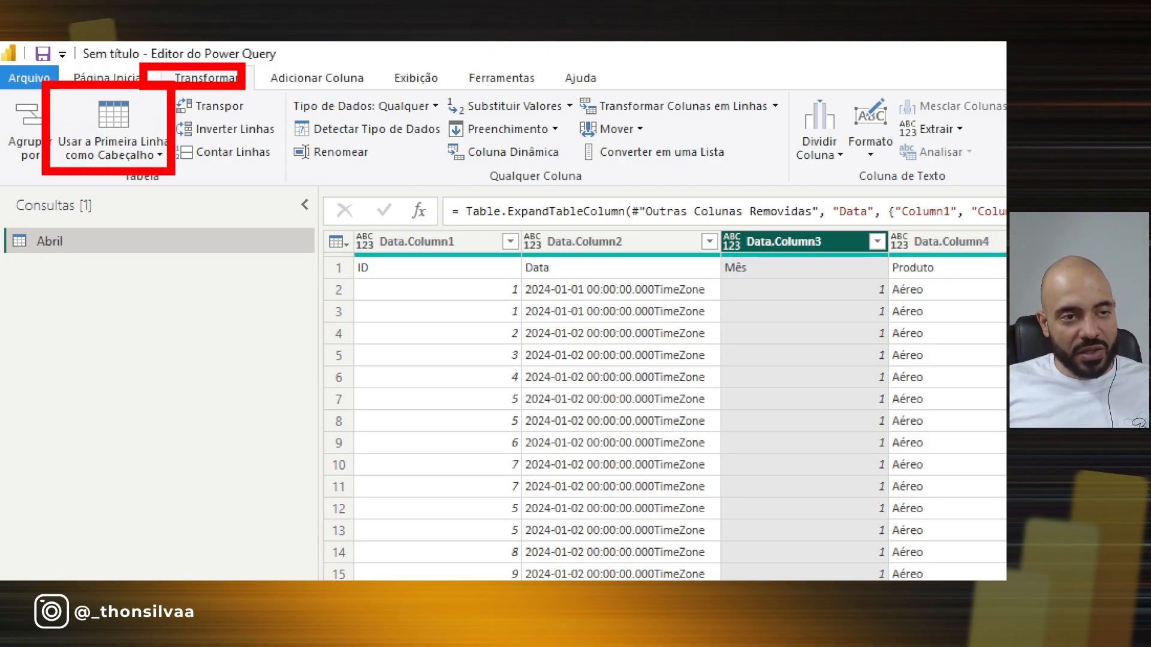
key(Escape)
click(123, 136)
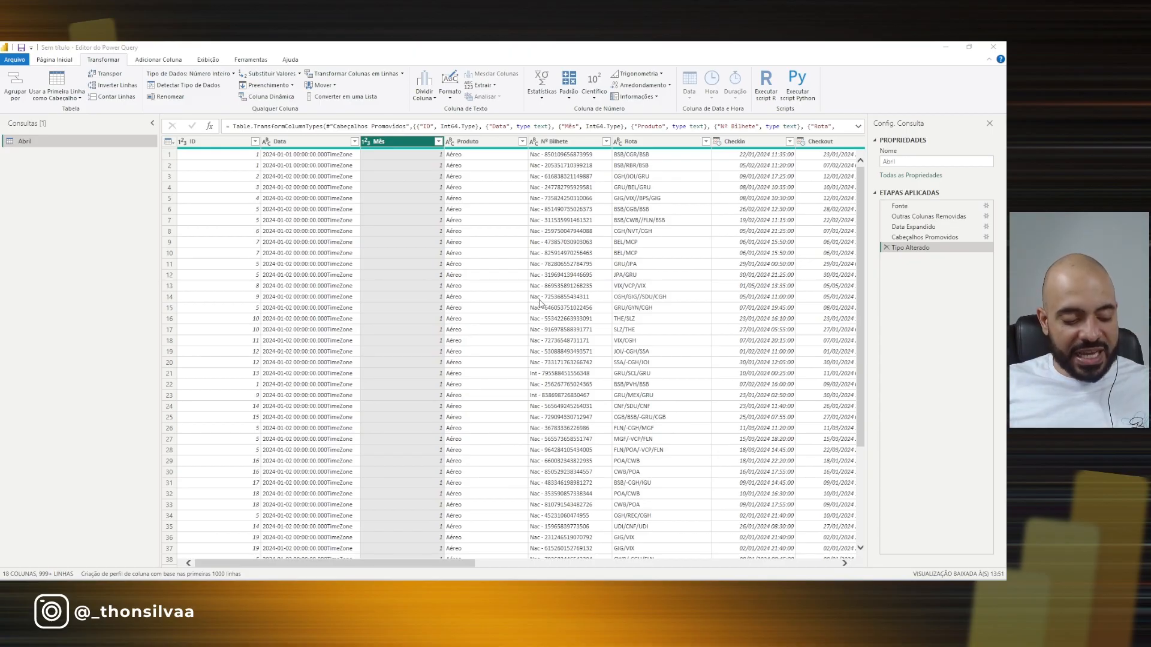
Step: Frame the promoted header row on screen and look through the combined rows beneath it
mouse_move(166, 125)
mouse_down()
mouse_move(497, 157)
mouse_move(768, 148)
mouse_up()
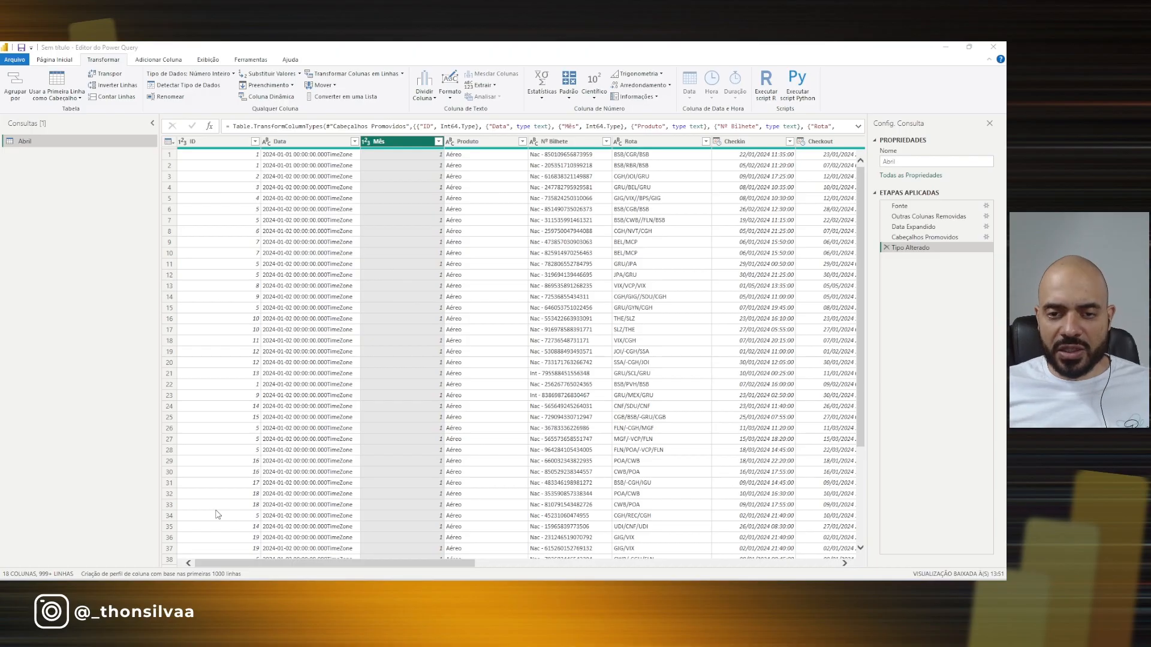
scroll(359, 335, down, 20)
scroll(360, 334, down, 12)
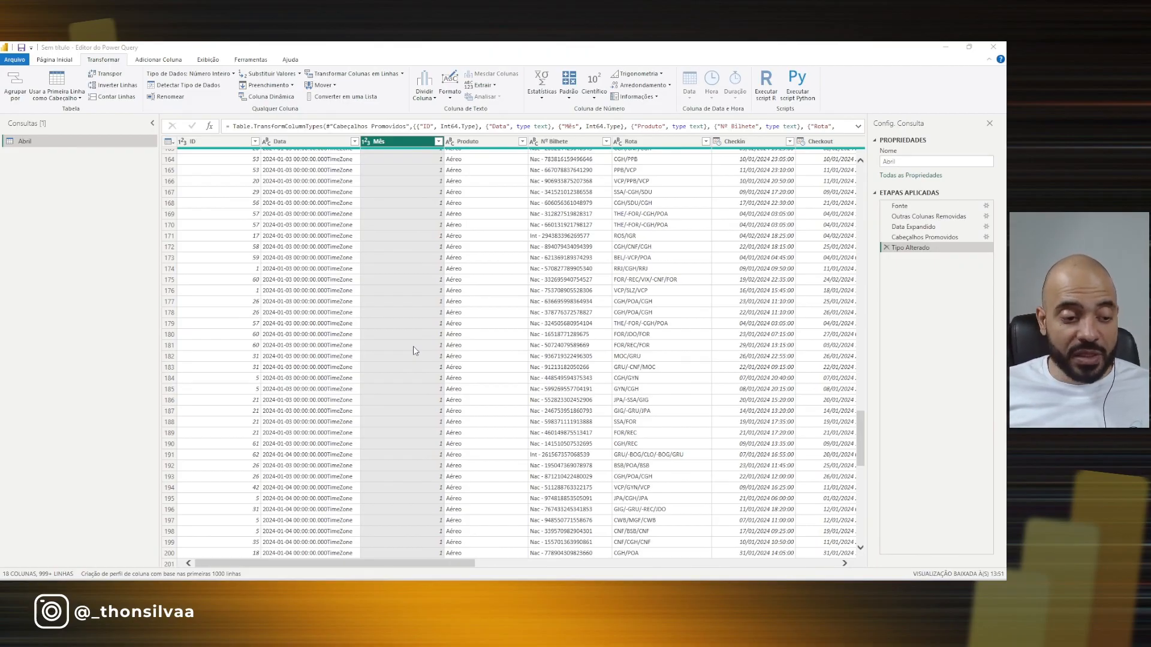
scroll(412, 347, up, 20)
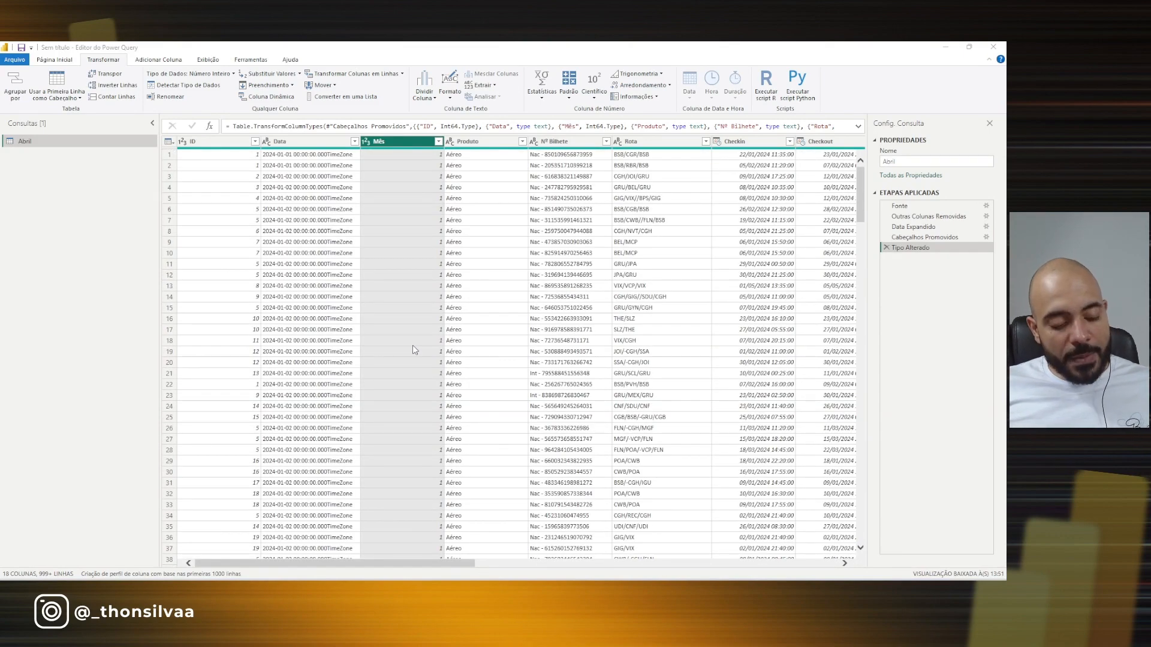
drag(165, 126, 847, 159)
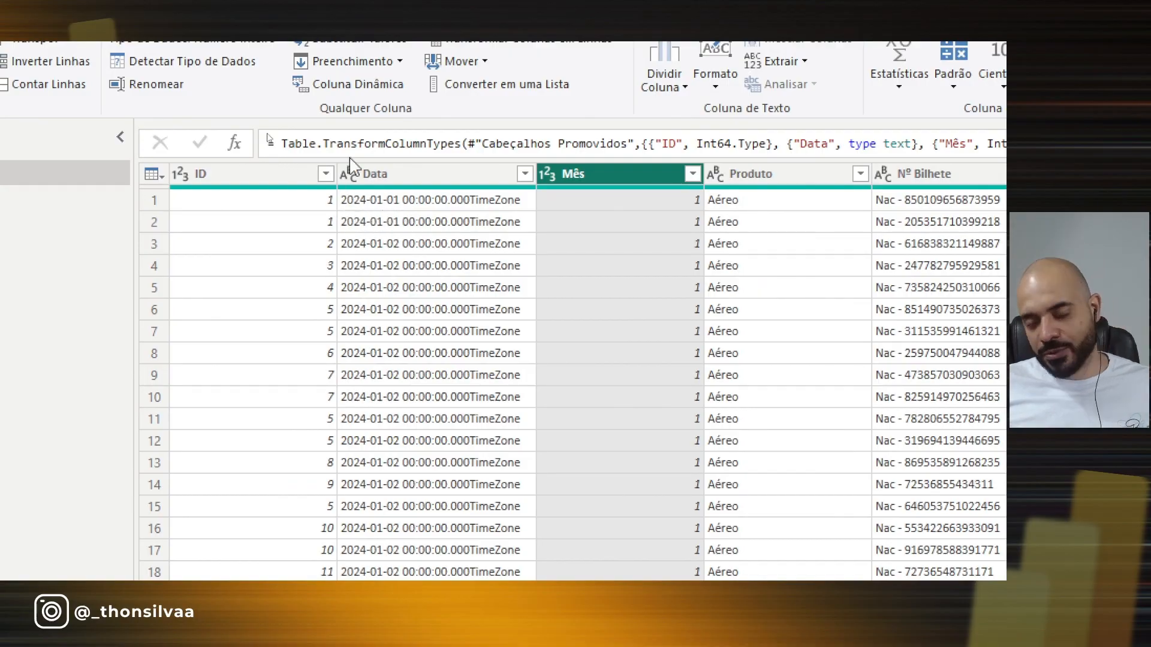
Step: Filter the Data column with a text filter that keeps only rows where the value is different from "Data"
click(533, 179)
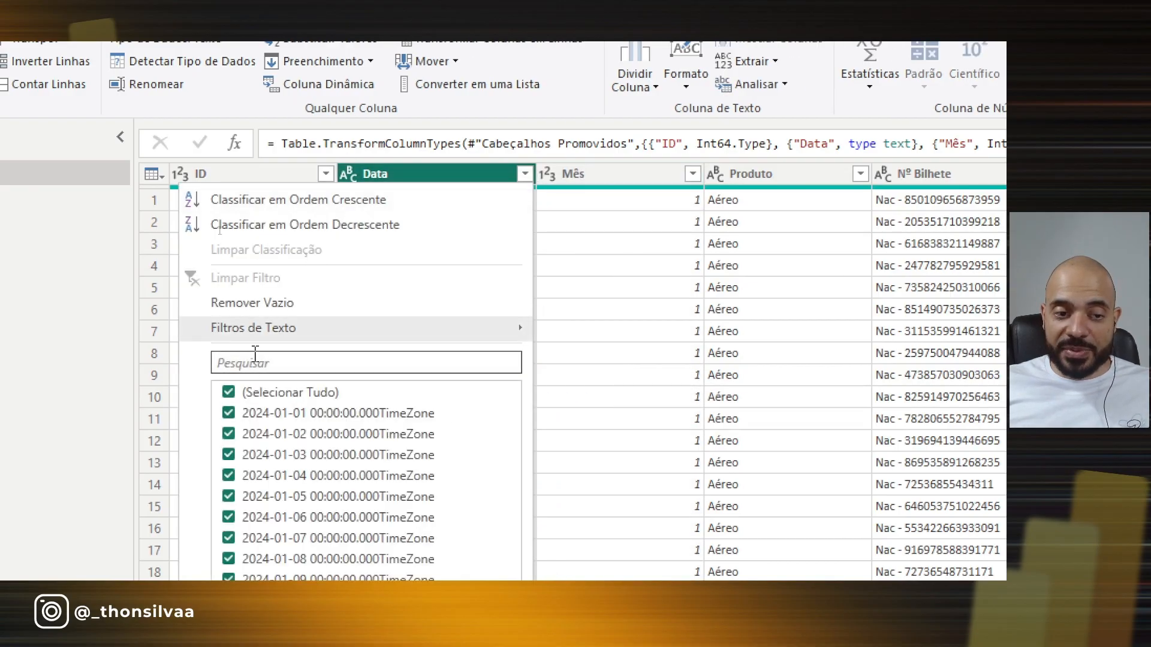
mouse_move(233, 342)
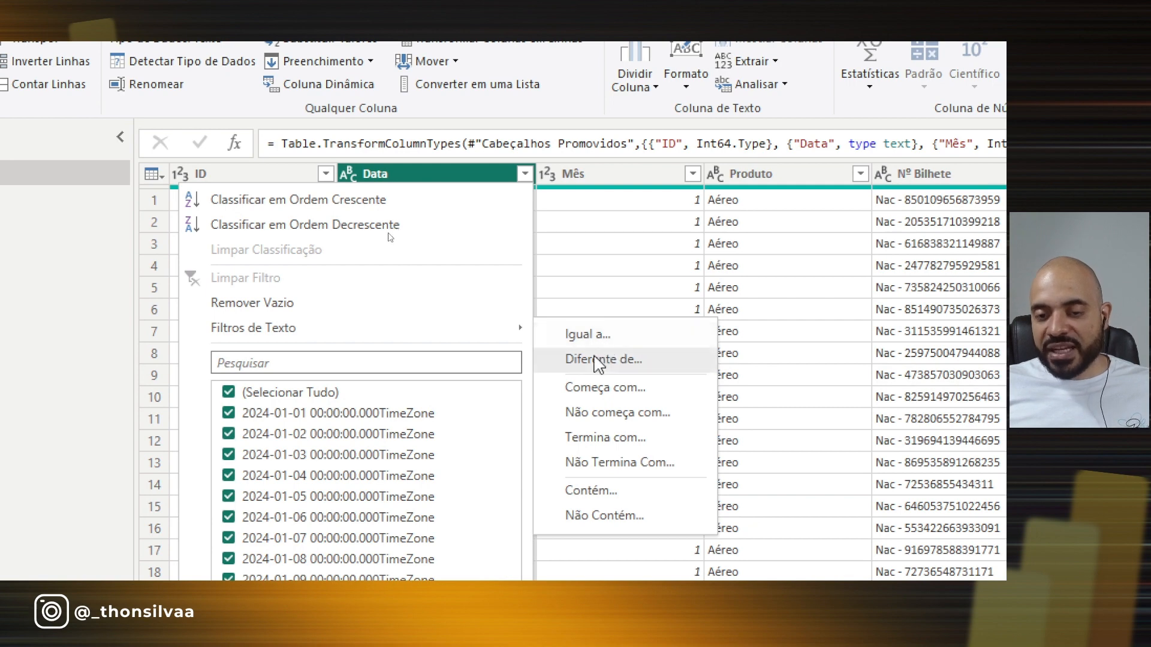
key(ctrl+2)
mouse_move(553, 349)
mouse_down()
mouse_move(653, 372)
mouse_move(567, 376)
mouse_up()
key(Escape)
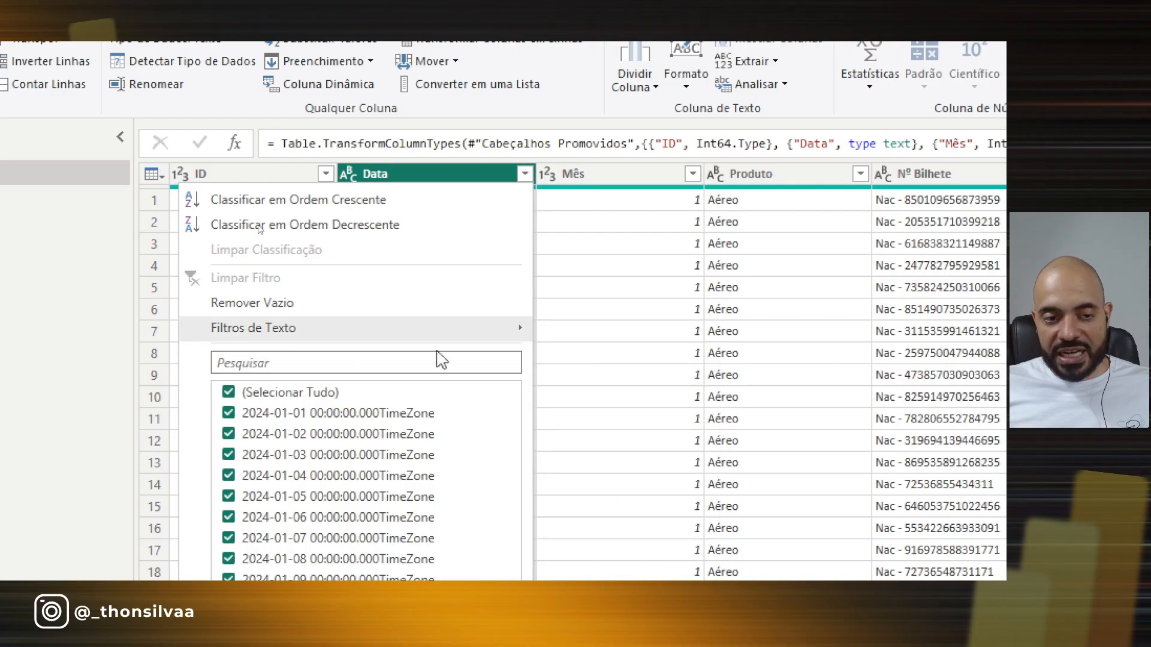
click(603, 359)
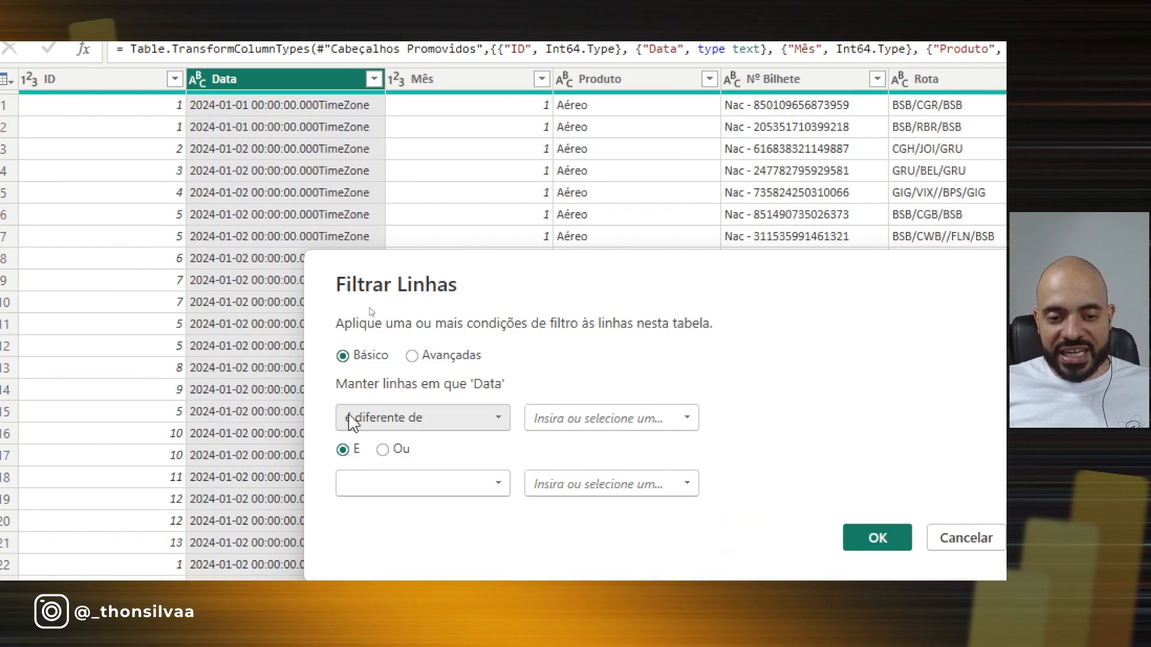
click(590, 418)
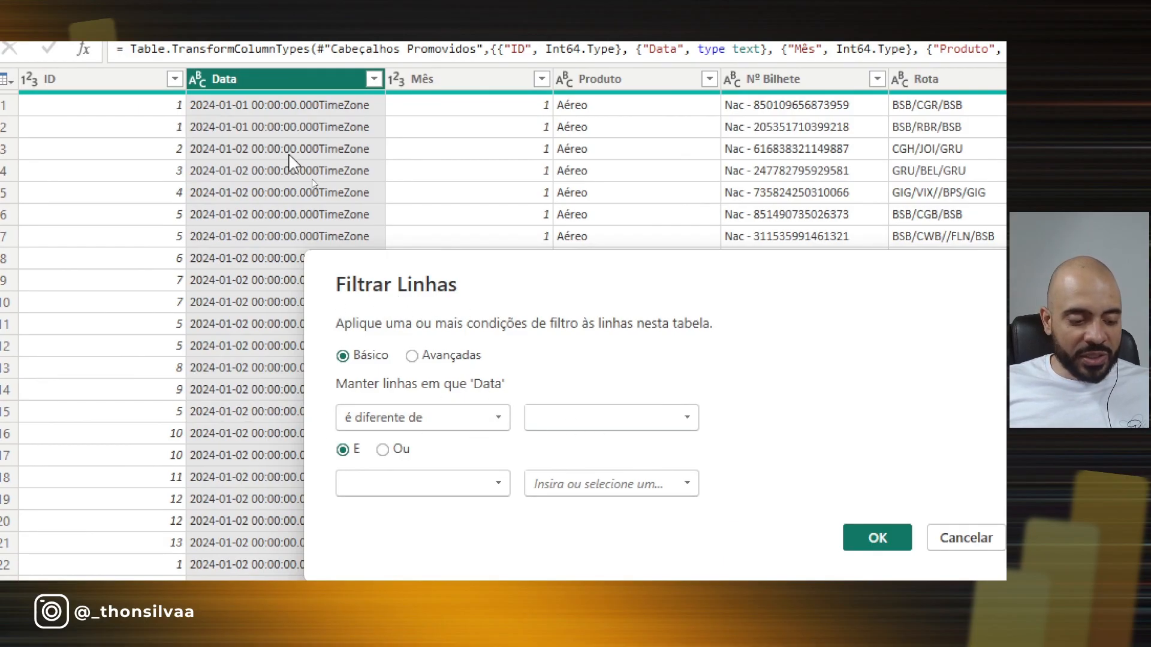
text(Data)
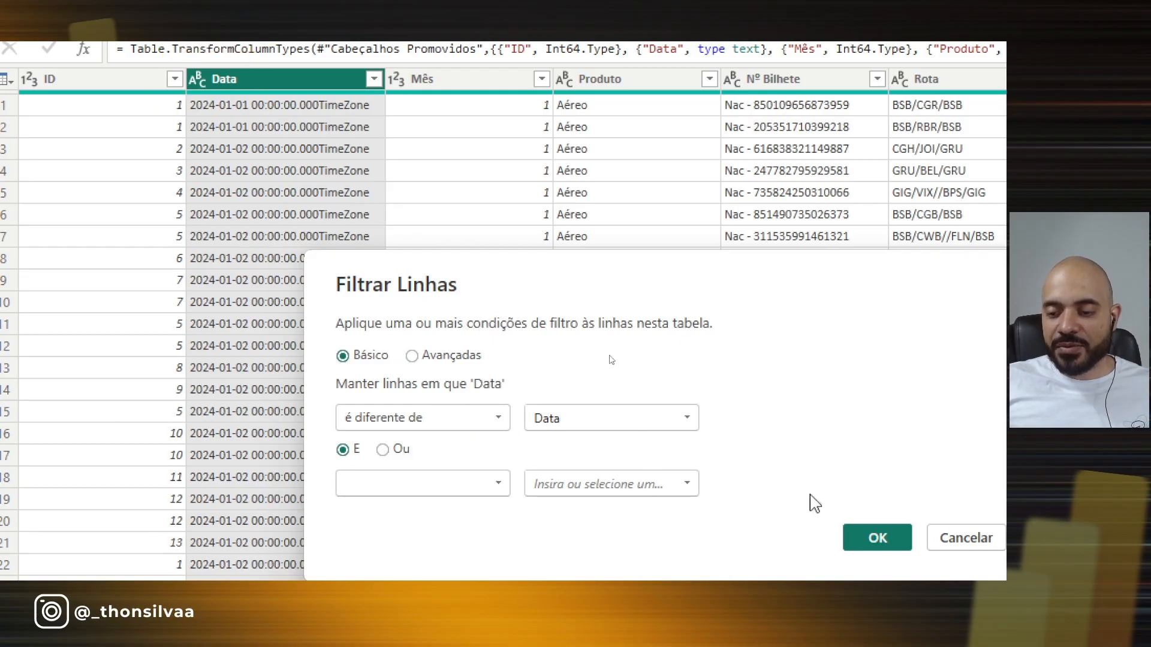
click(833, 526)
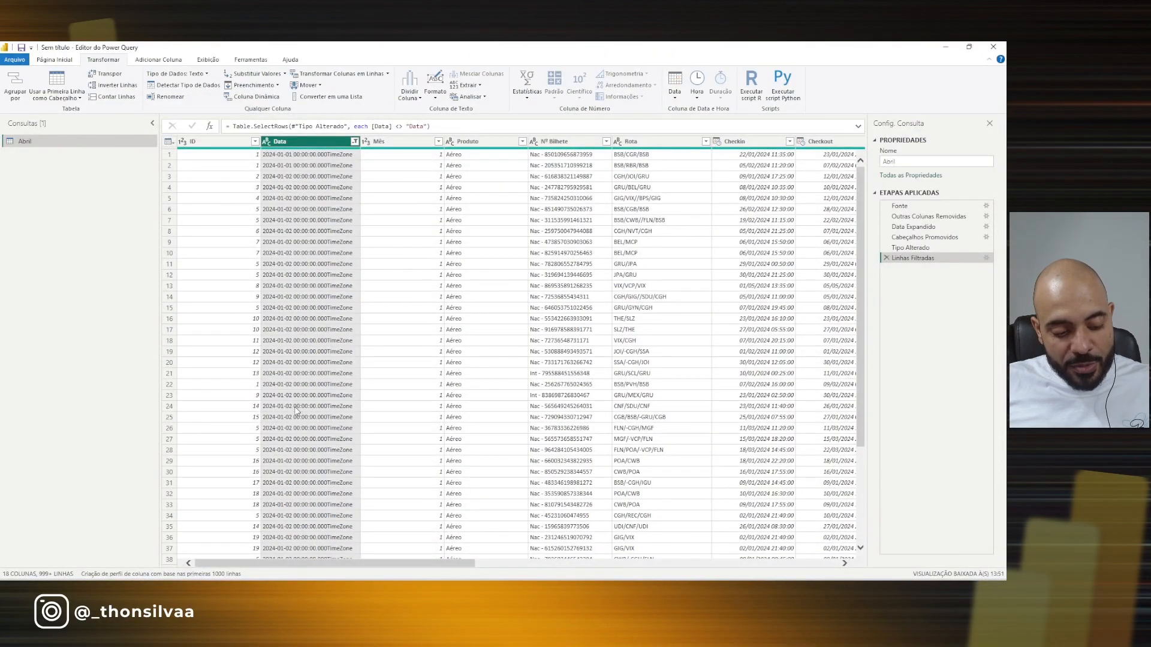
Step: Mark on screen where a repeated header row would sit among the filtered rows, cross it out, and clear the markings
drag(180, 418, 636, 417)
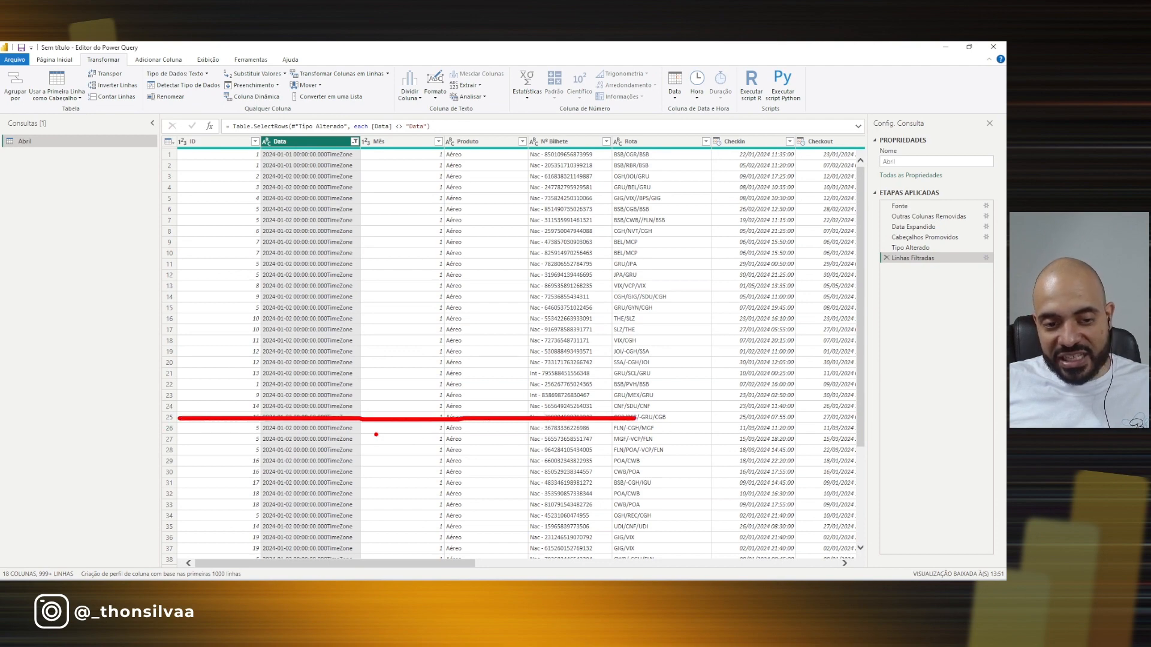
drag(301, 422, 318, 436)
drag(315, 421, 291, 442)
drag(190, 461, 630, 439)
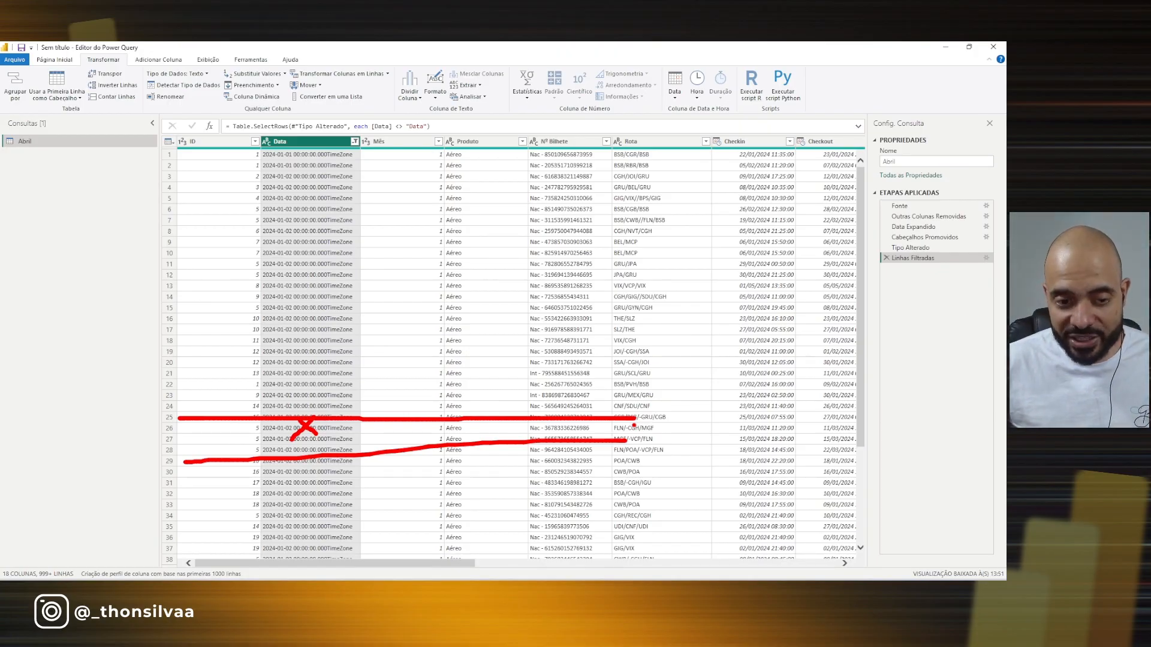
key(Escape)
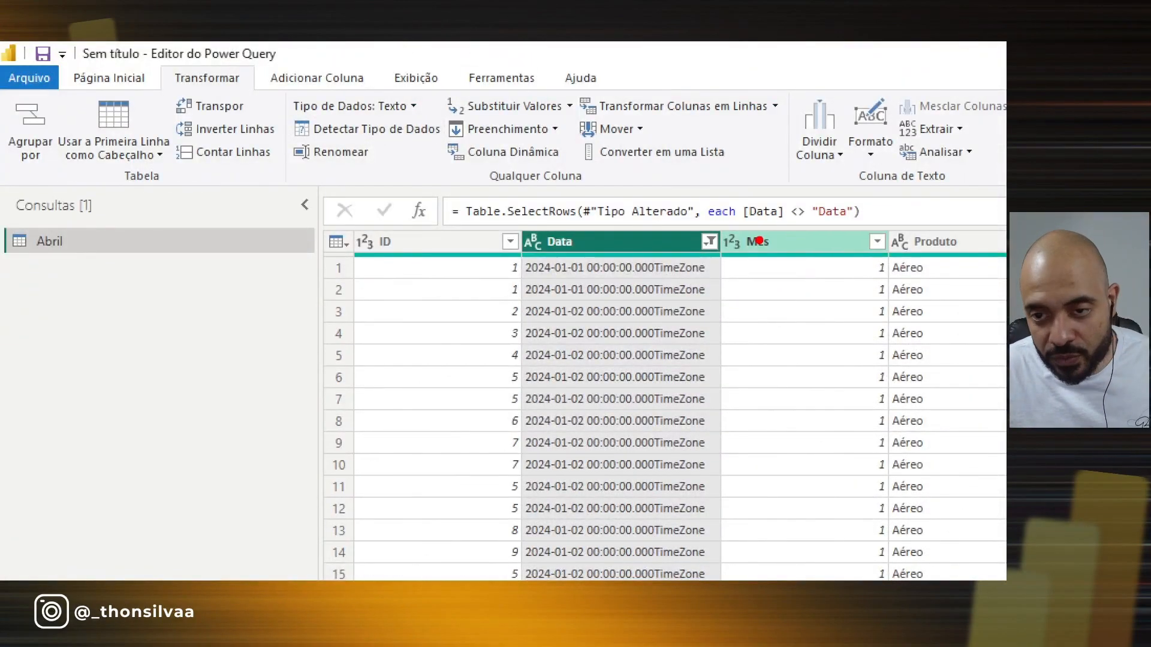
Step: Circle the filter indicator on the Data column and check its filter options and values, leaving the filter as it is
mouse_move(695, 220)
mouse_down()
mouse_move(705, 264)
mouse_move(689, 227)
mouse_up()
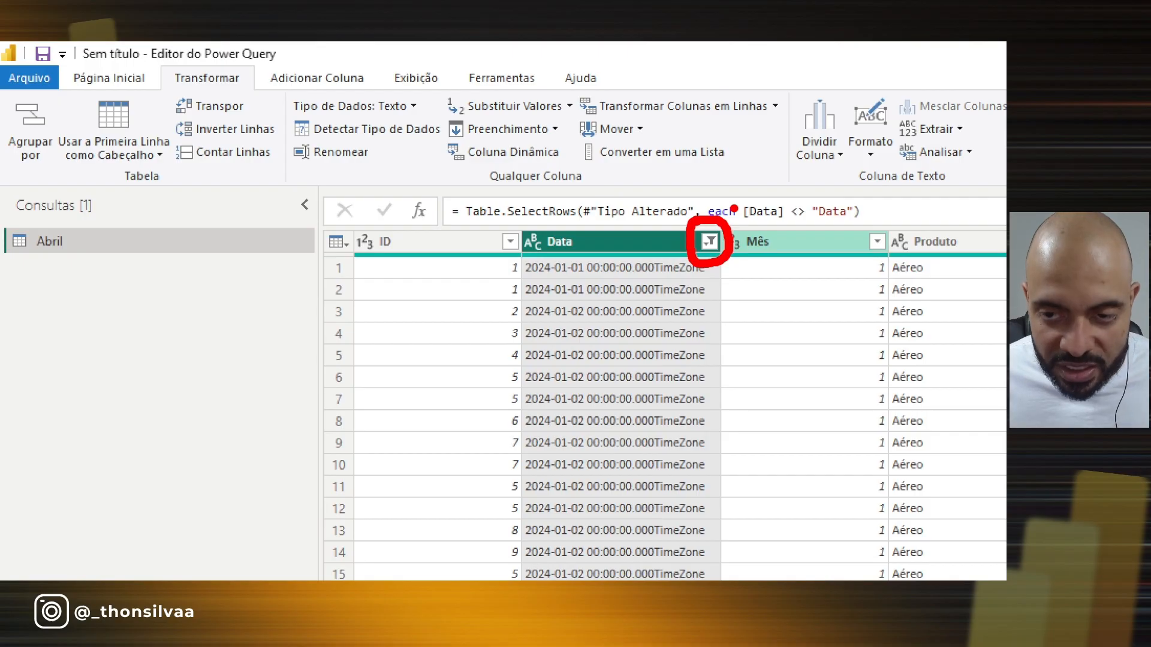
key(Escape)
click(709, 242)
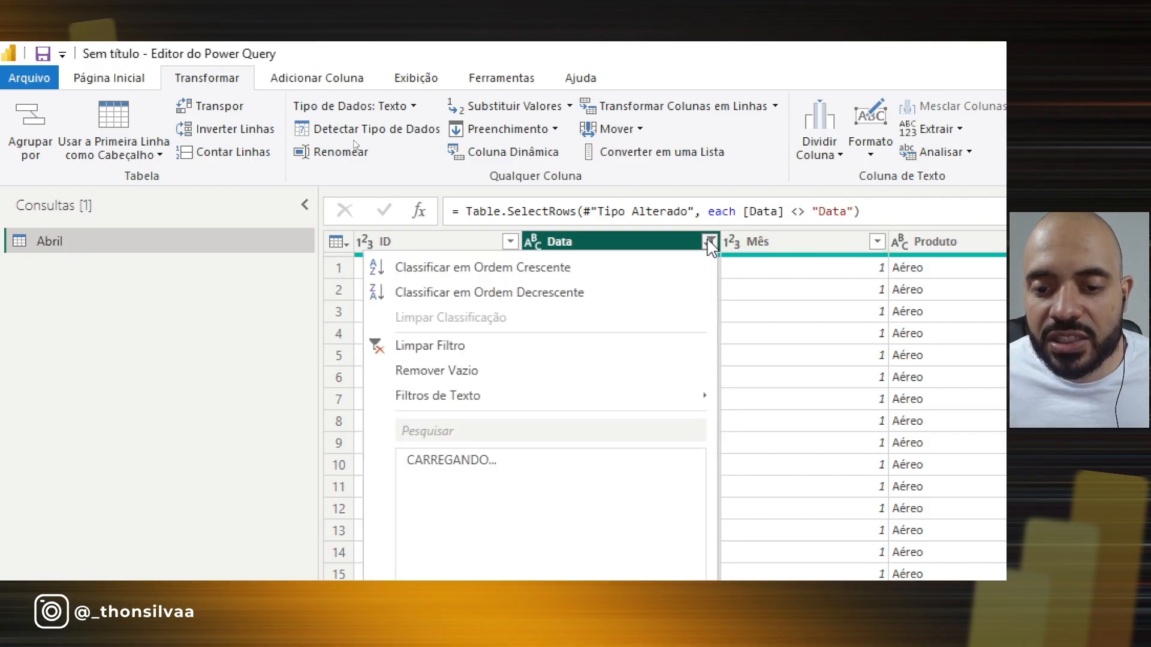
mouse_move(463, 400)
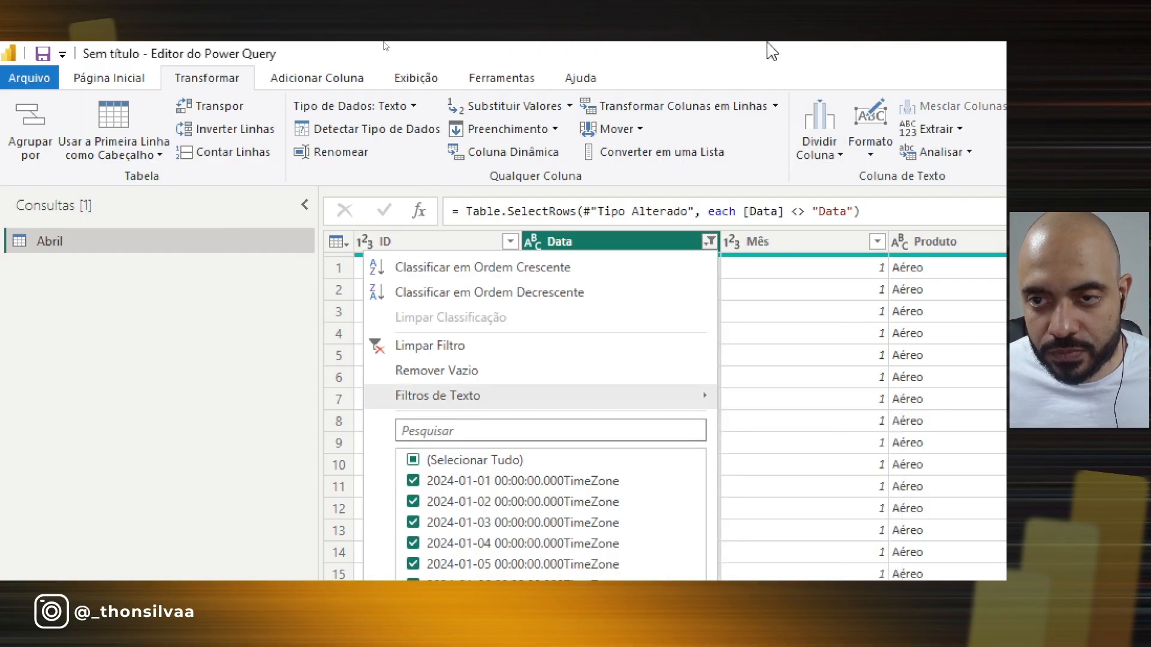
click(742, 121)
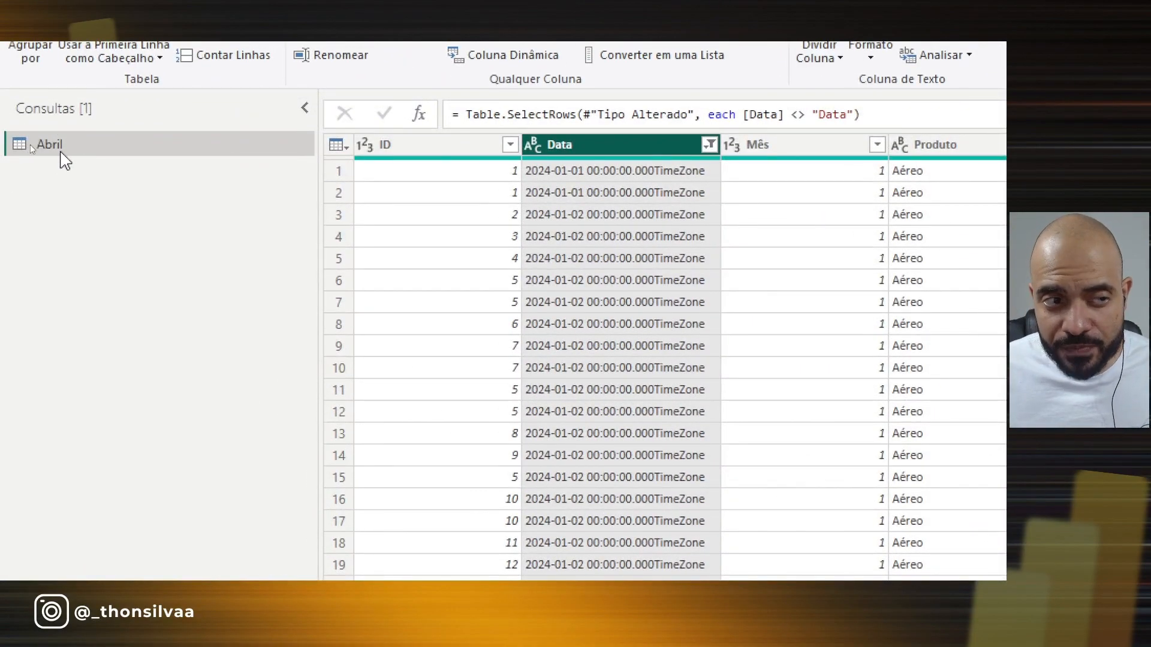
Step: Rename the Abril query as Vendas
double_click(63, 152)
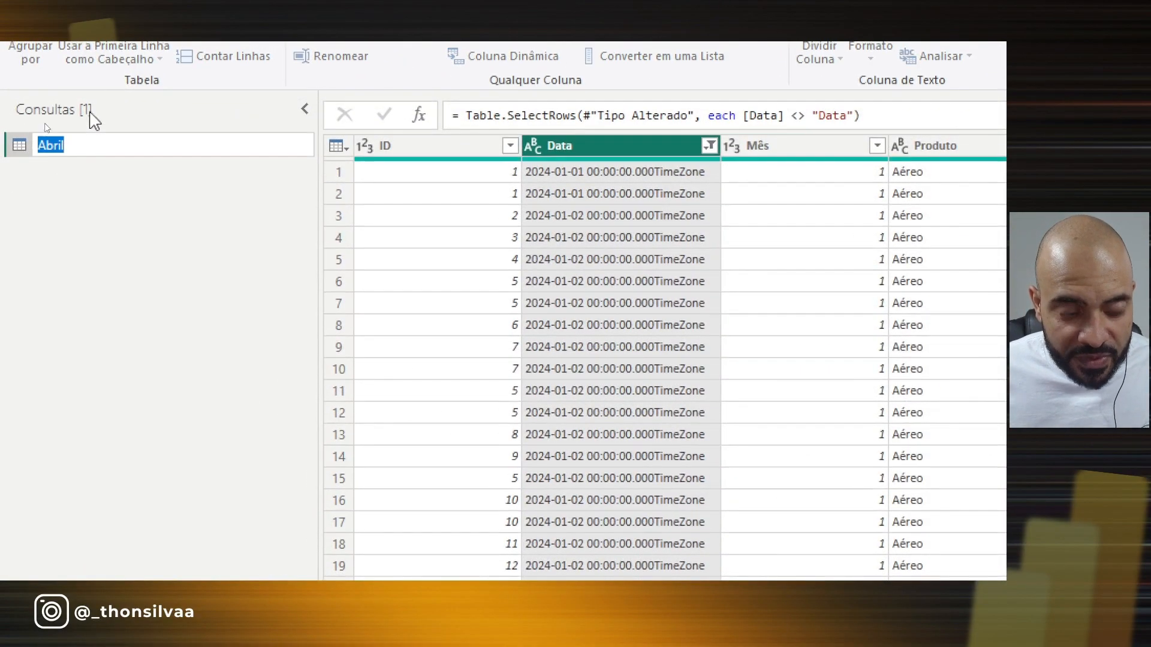
text(Vendas)
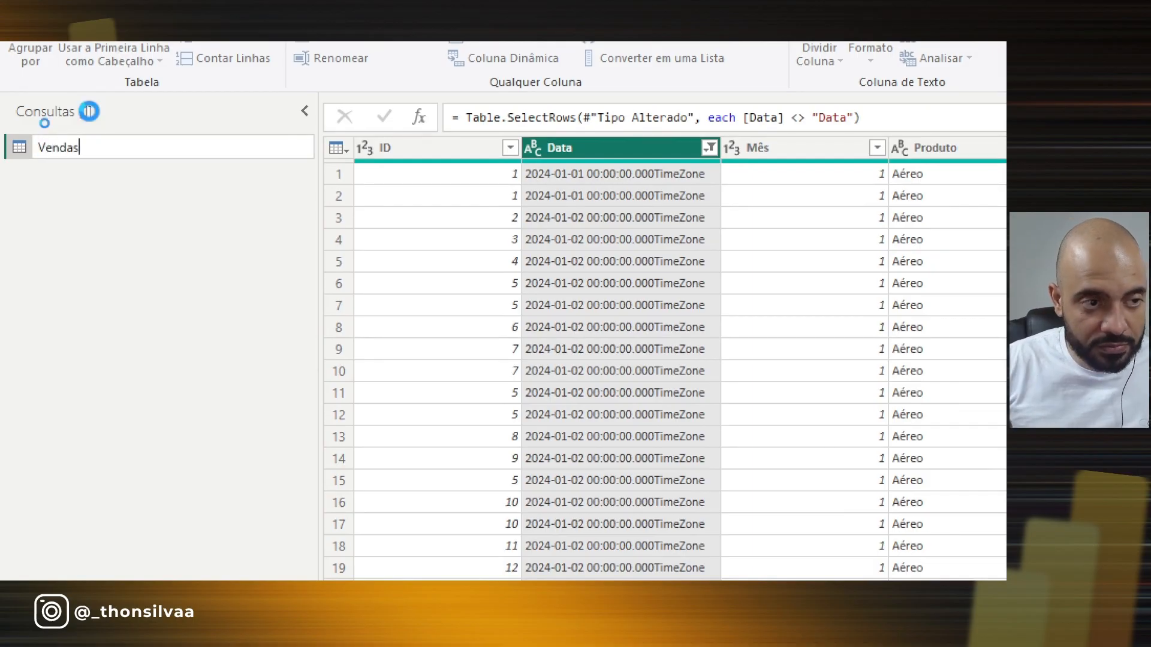
key(Return)
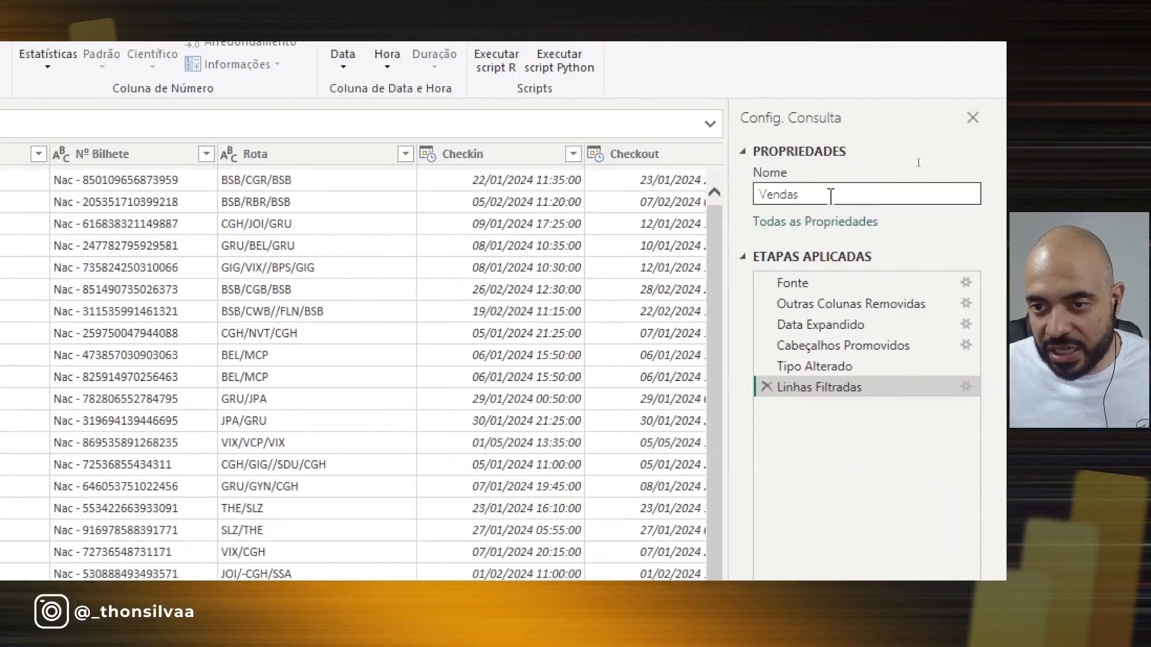
drag(832, 195, 690, 188)
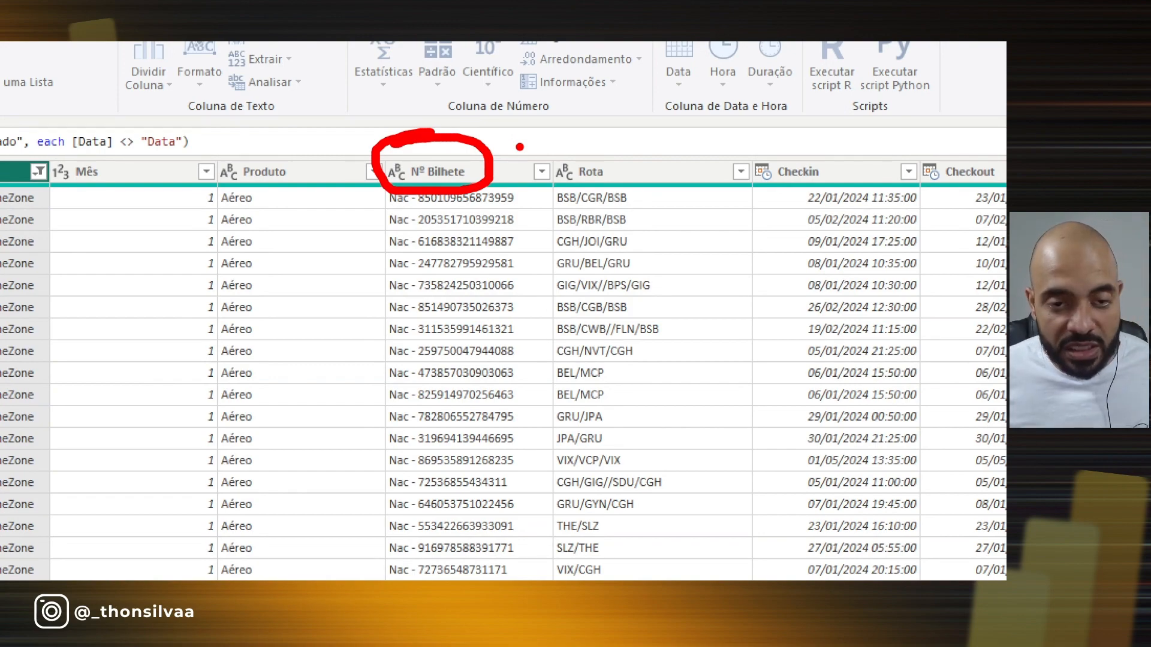
Step: Split the Nº Bilhete column at each occurrence of a custom delimiter, separating the issue-type prefix from the ticket number
click(480, 172)
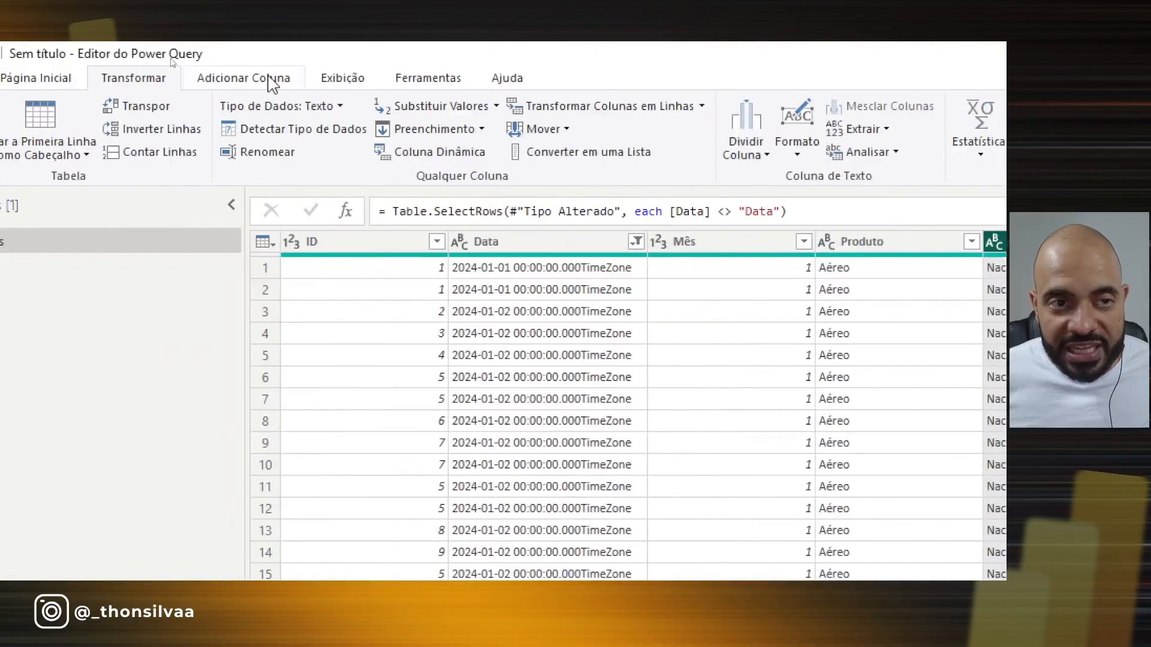
click(271, 84)
click(143, 83)
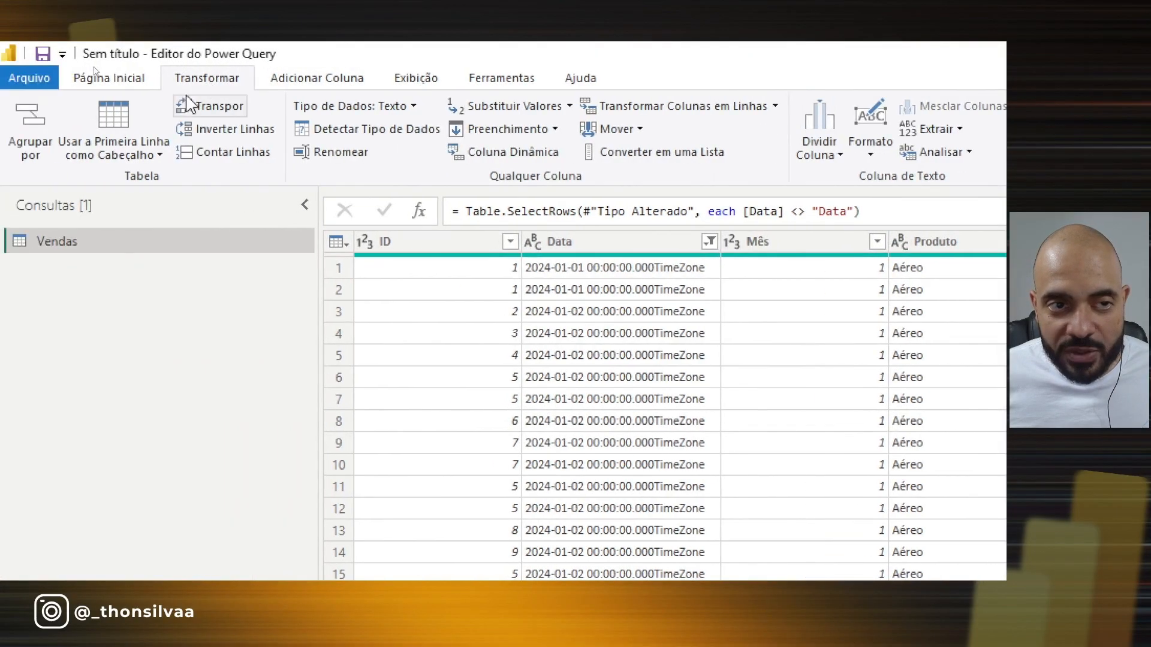
click(819, 150)
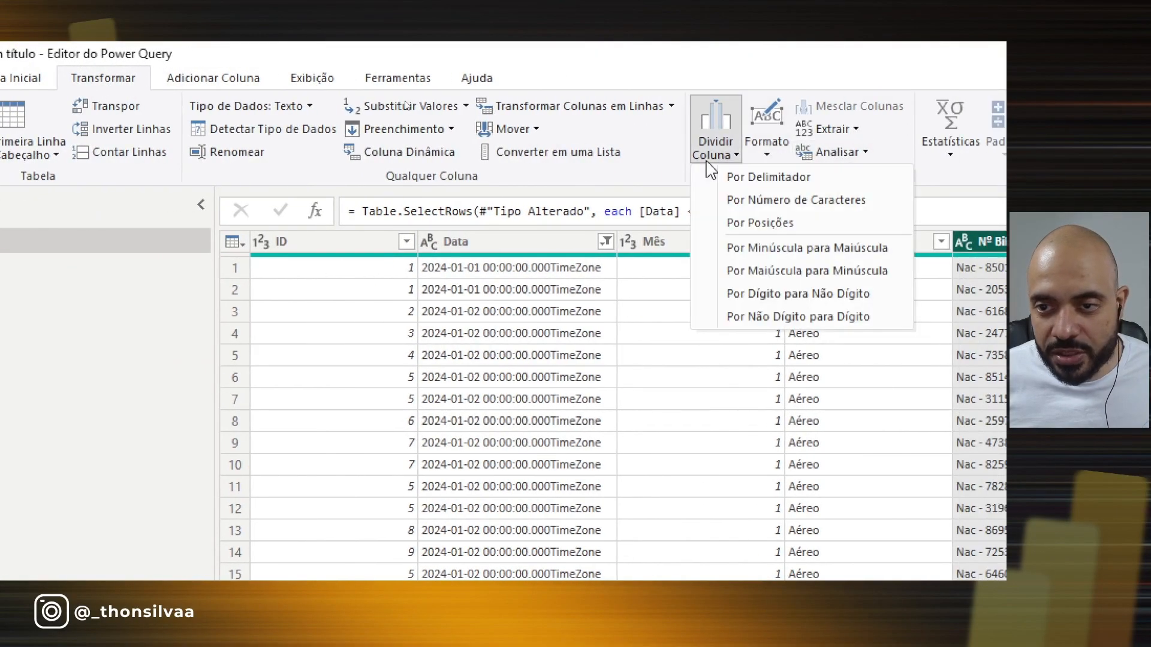
click(767, 177)
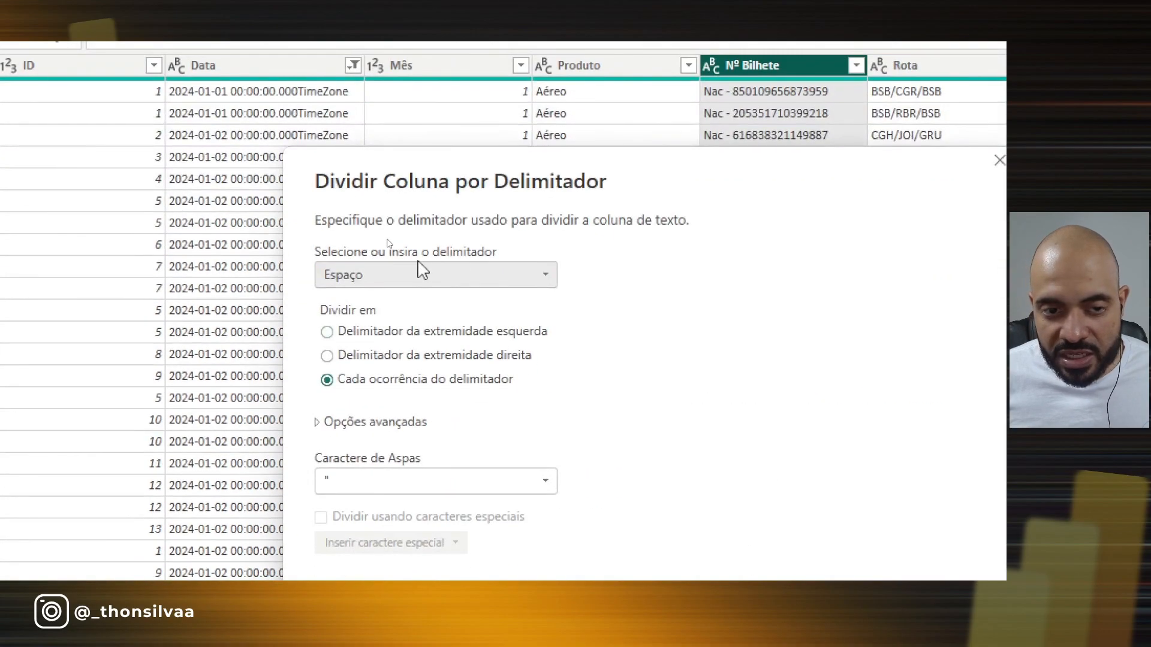
click(423, 273)
click(373, 424)
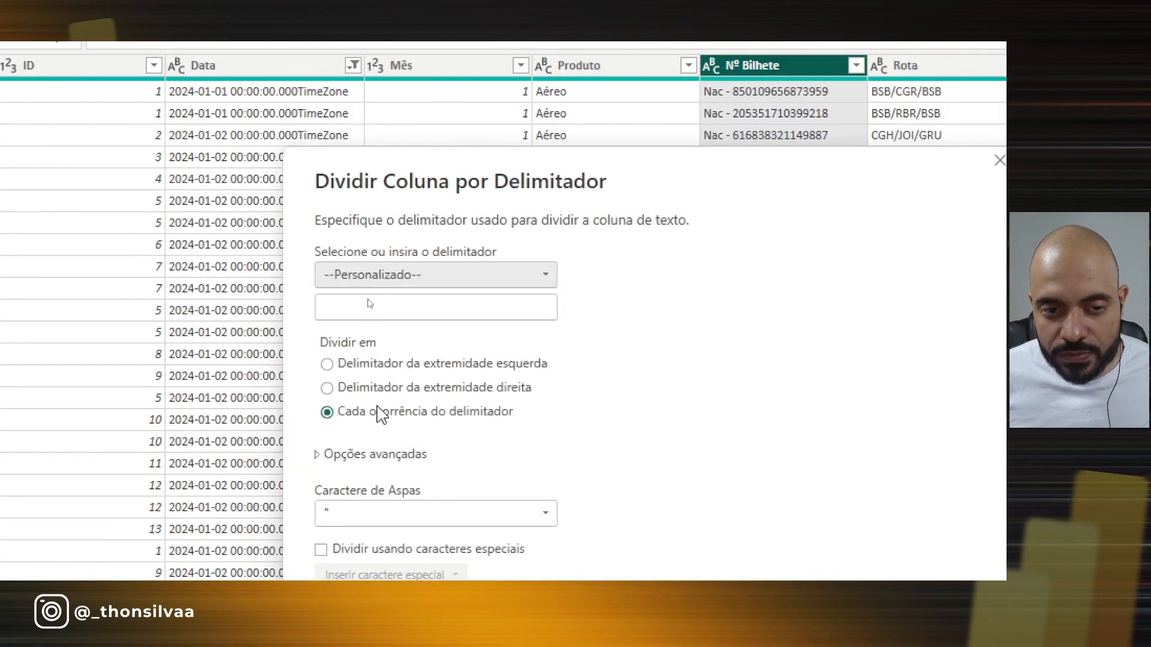
click(358, 303)
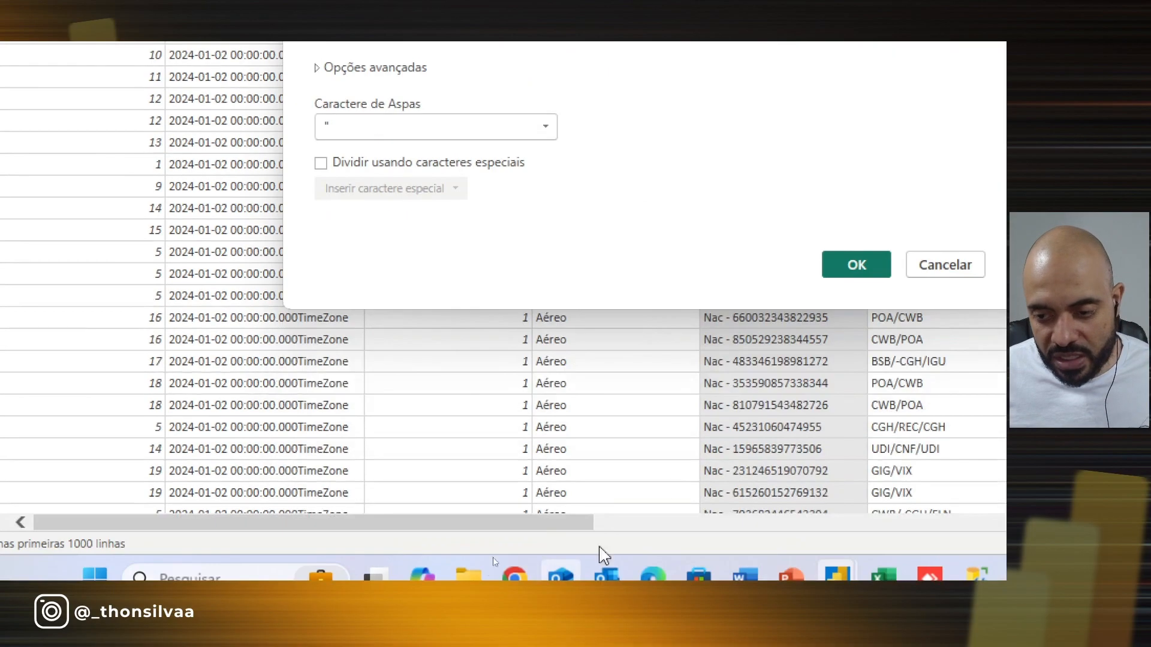
click(833, 256)
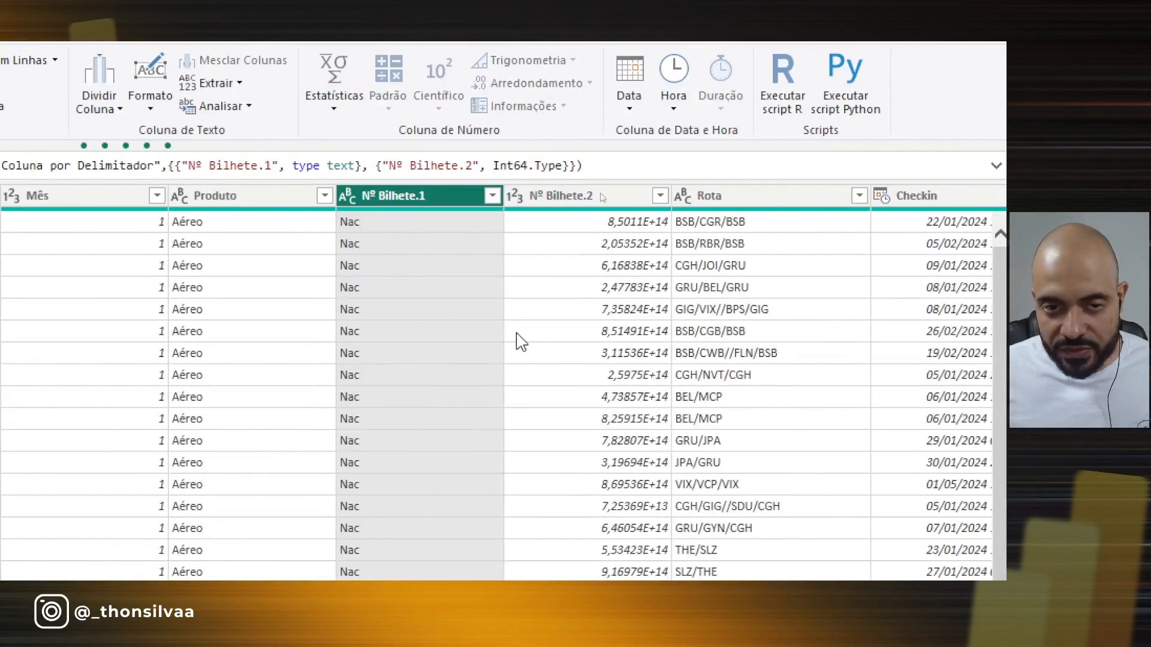
Step: Rename the Nº Bilhete.1 column as Tipo Emissão and the Nº Bilhete.2 column as Nº Bilhete
double_click(415, 193)
text(Tipo Emissão)
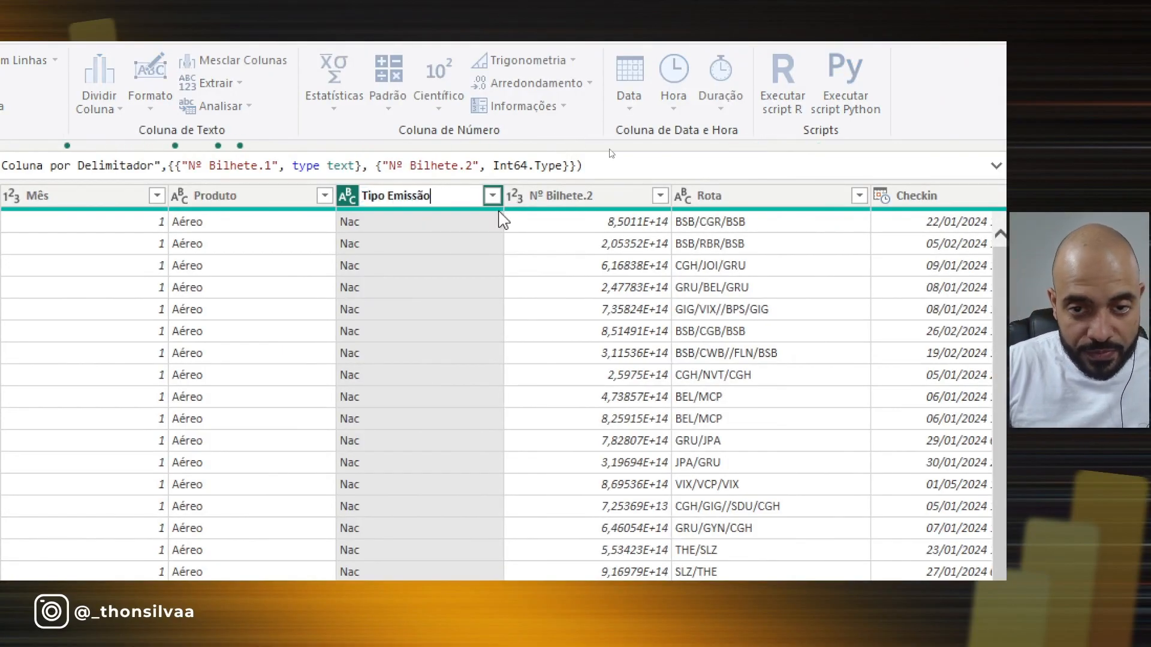
key(Return)
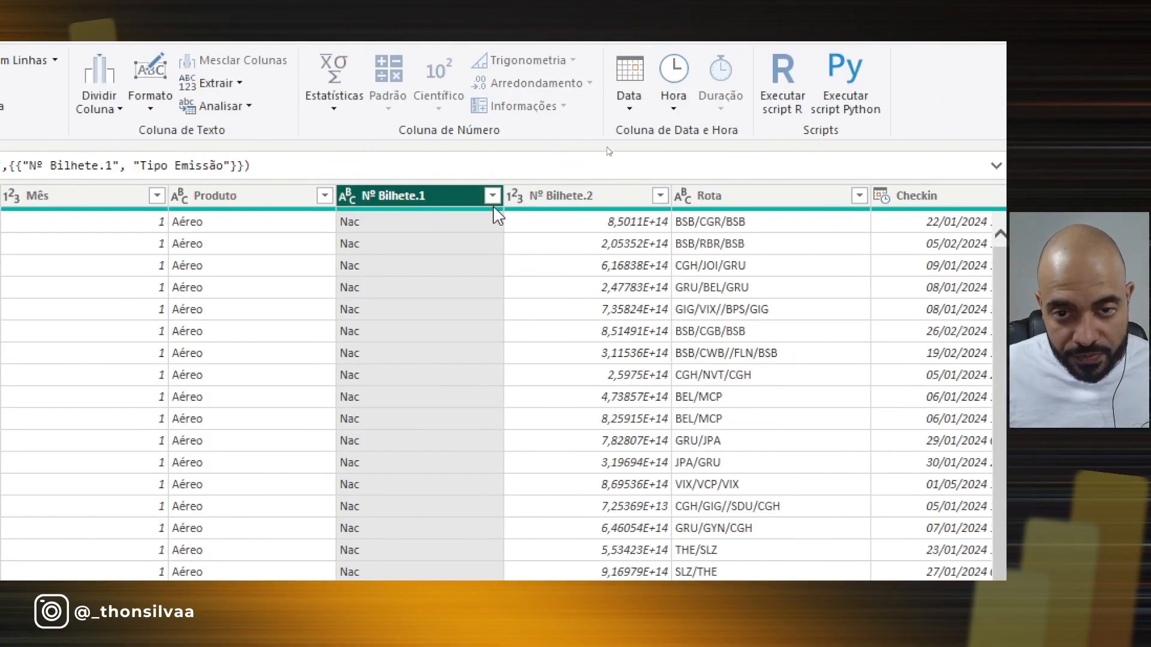
double_click(663, 204)
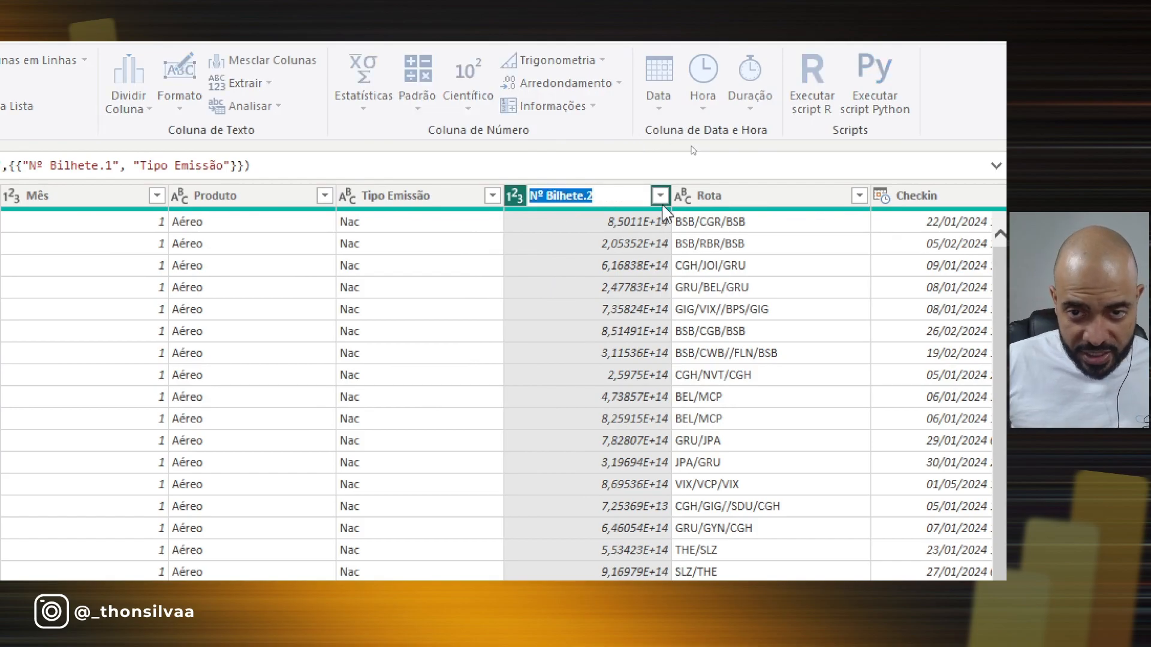
click(621, 184)
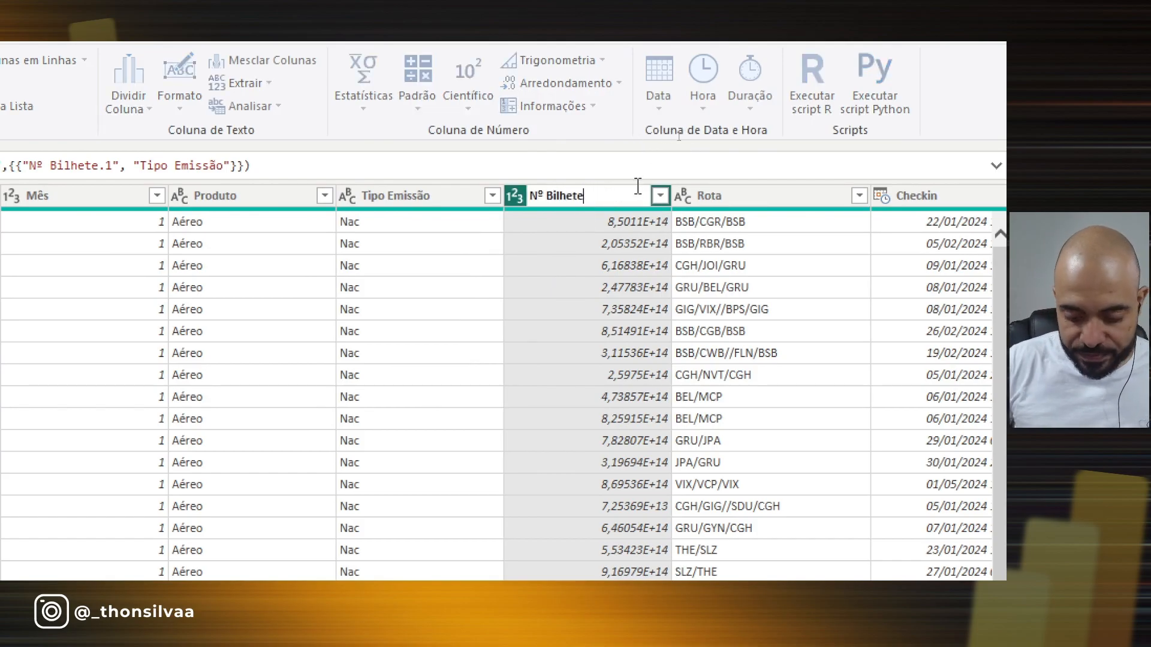
key(Return)
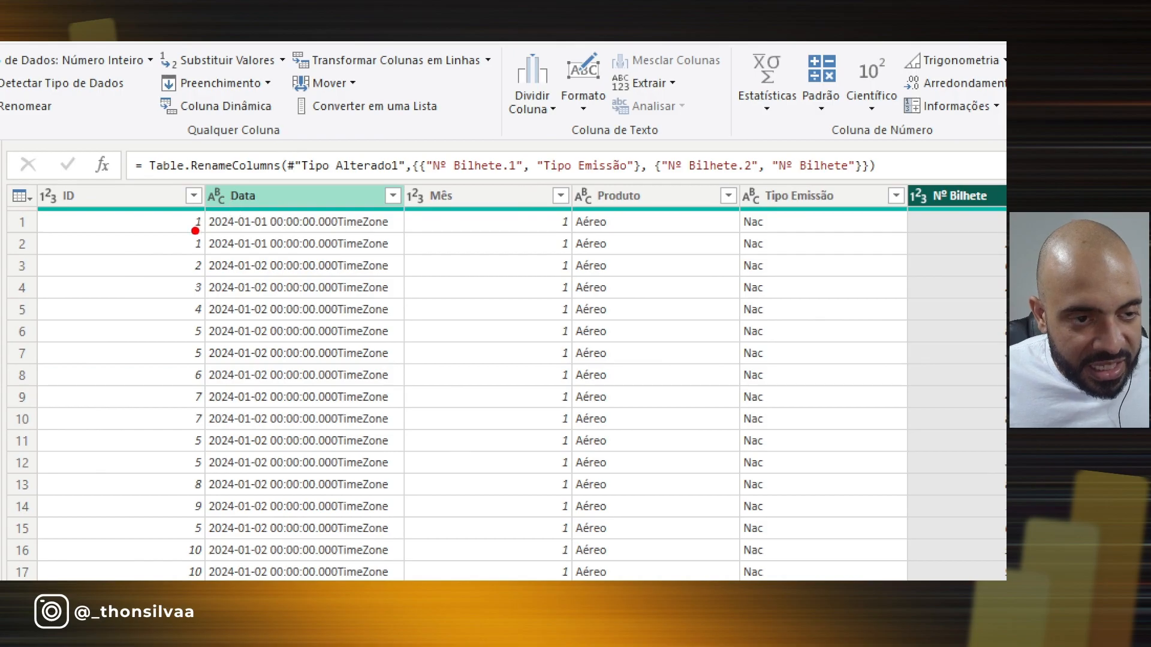
Step: Mark on screen the date part and TimeZone suffix in the Data column's values, point to its type icon, and write ABC
drag(199, 232, 293, 236)
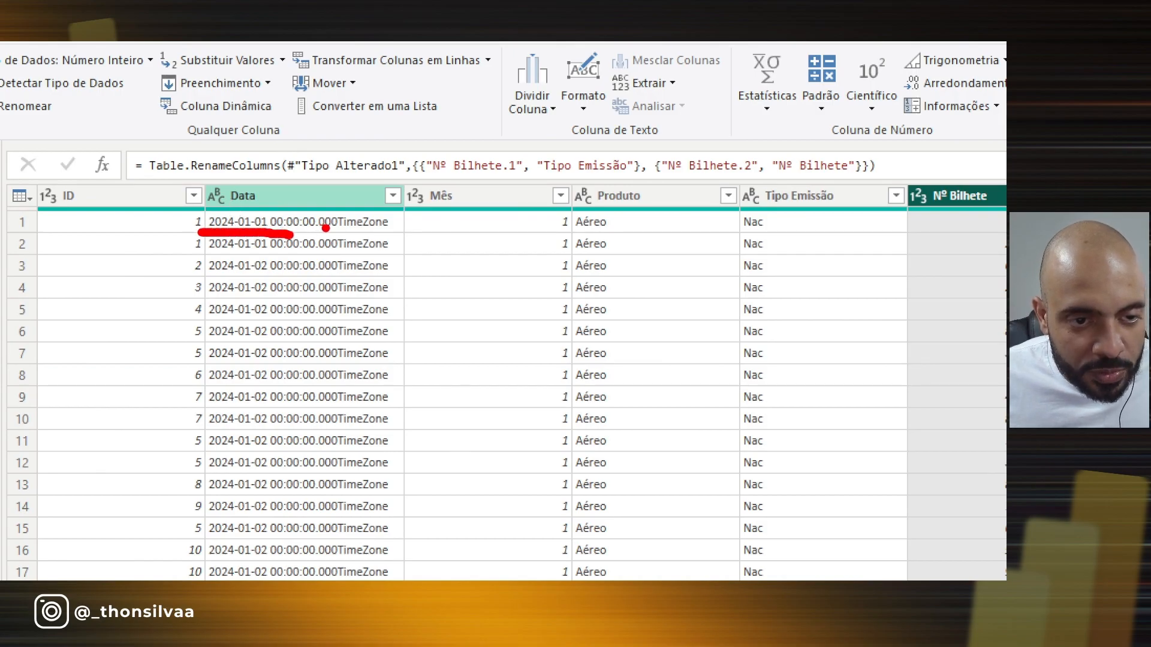
mouse_move(347, 231)
mouse_down()
mouse_move(387, 232)
mouse_move(407, 210)
mouse_up()
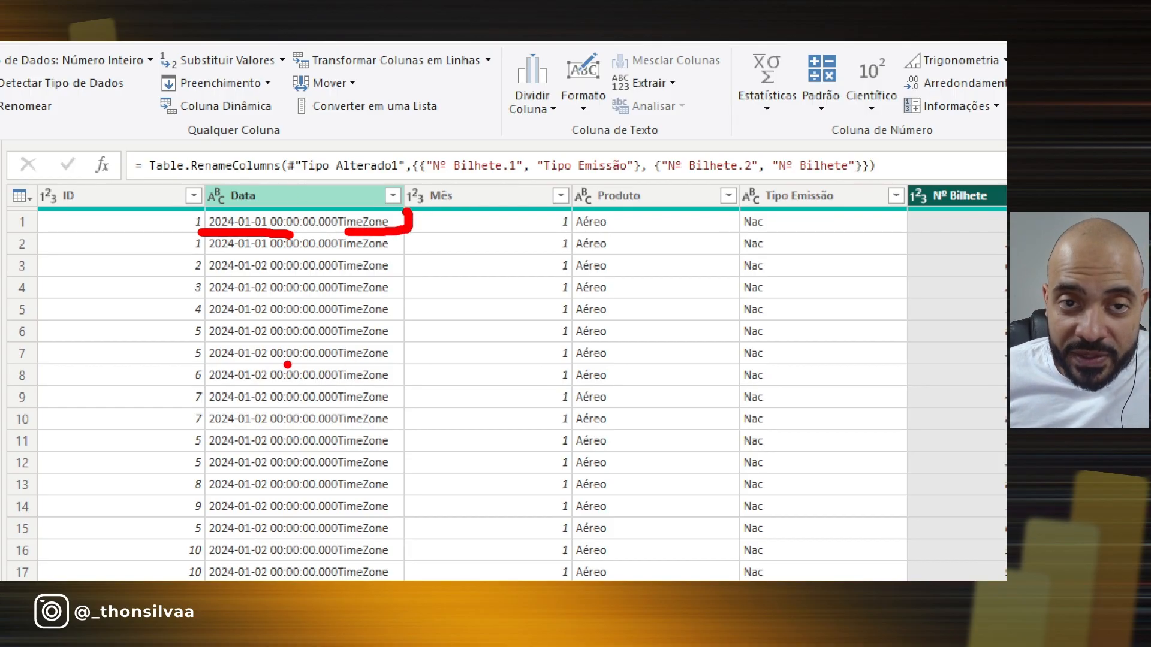
drag(211, 272, 267, 272)
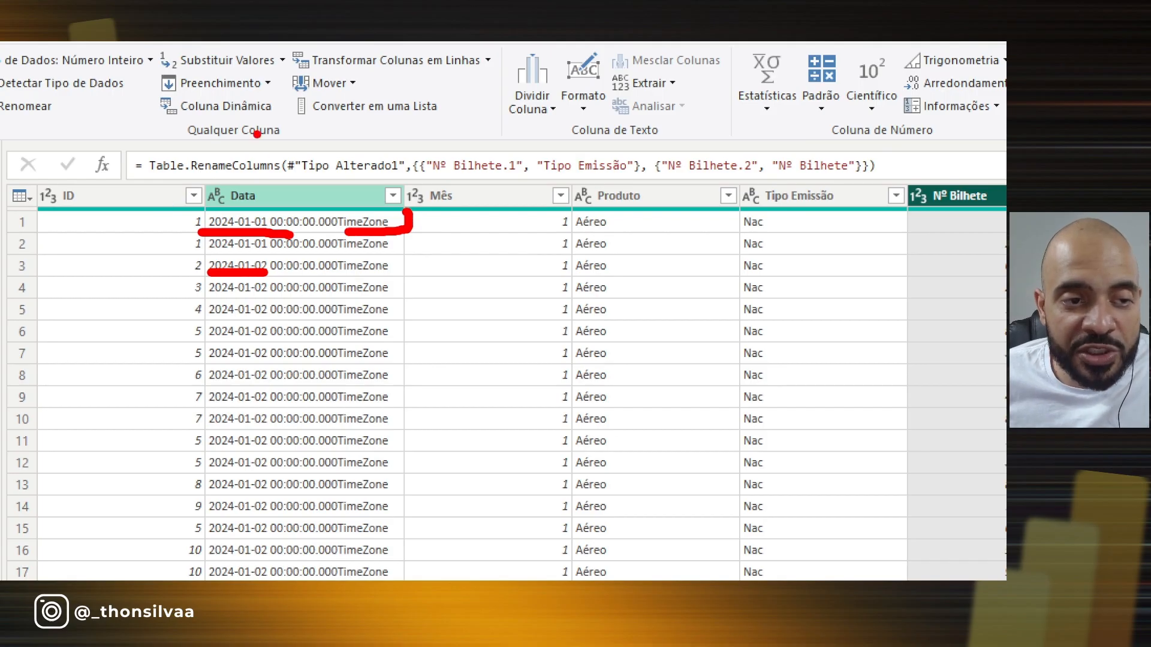
mouse_move(216, 107)
mouse_down()
mouse_move(214, 173)
mouse_move(238, 159)
mouse_up()
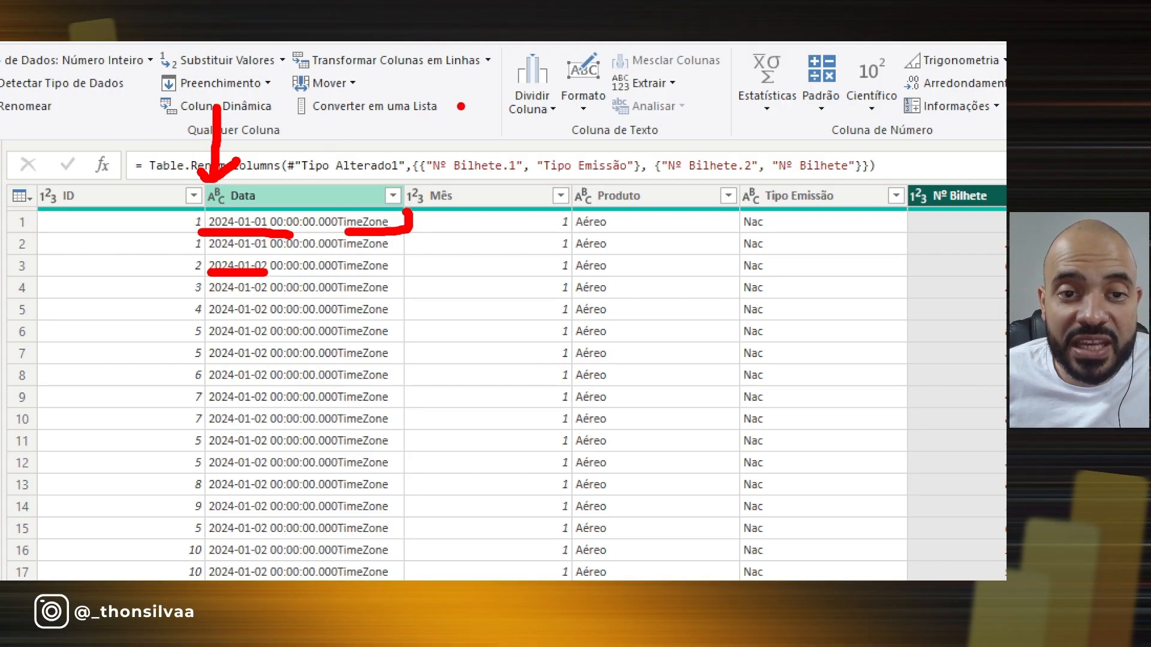
mouse_move(430, 128)
mouse_down()
mouse_move(420, 117)
mouse_move(488, 84)
mouse_move(516, 123)
mouse_move(591, 138)
mouse_move(641, 122)
mouse_up()
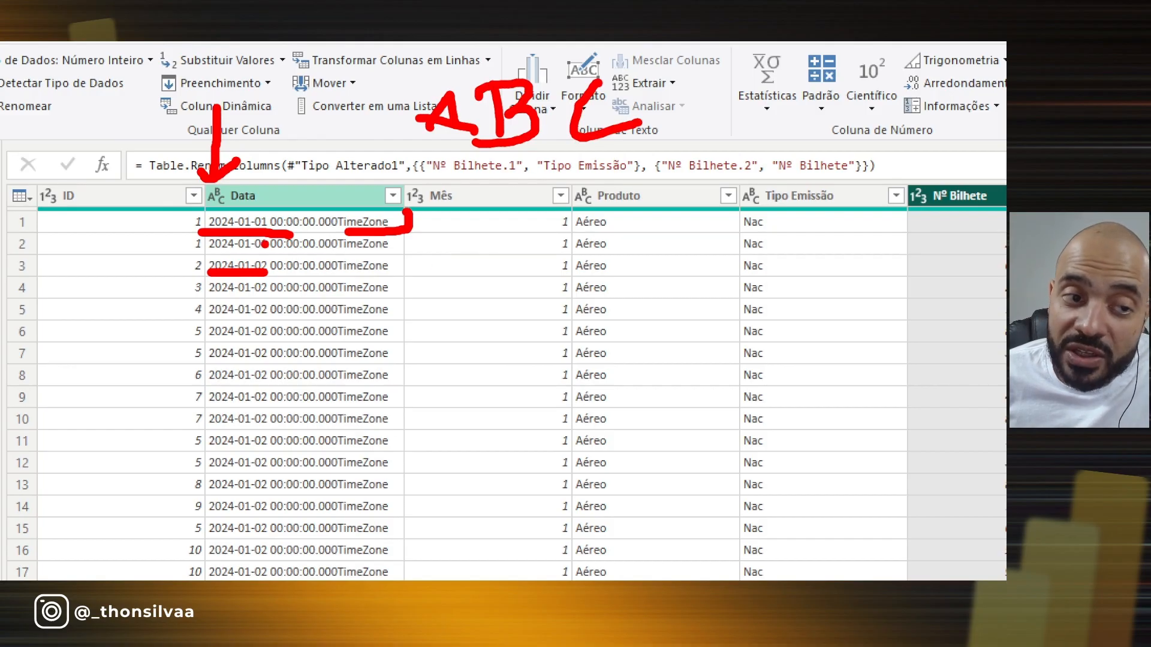
Step: Try to change the Data column's type to Date, and remove the type-change step from the applied steps
key(Escape)
click(216, 195)
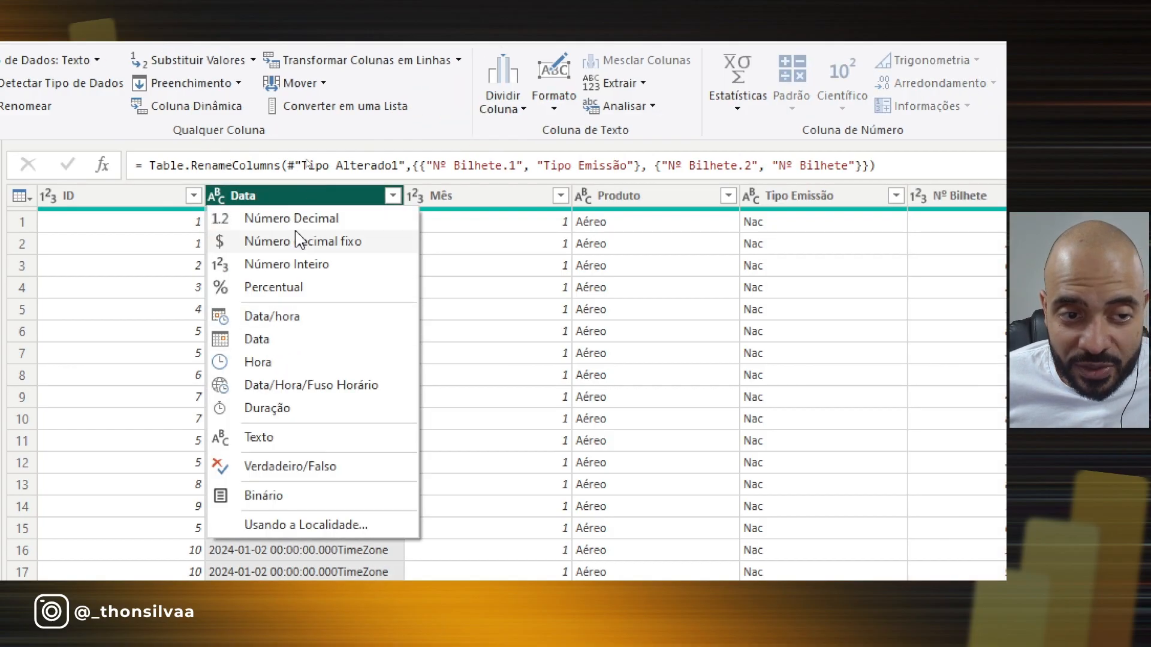
click(249, 345)
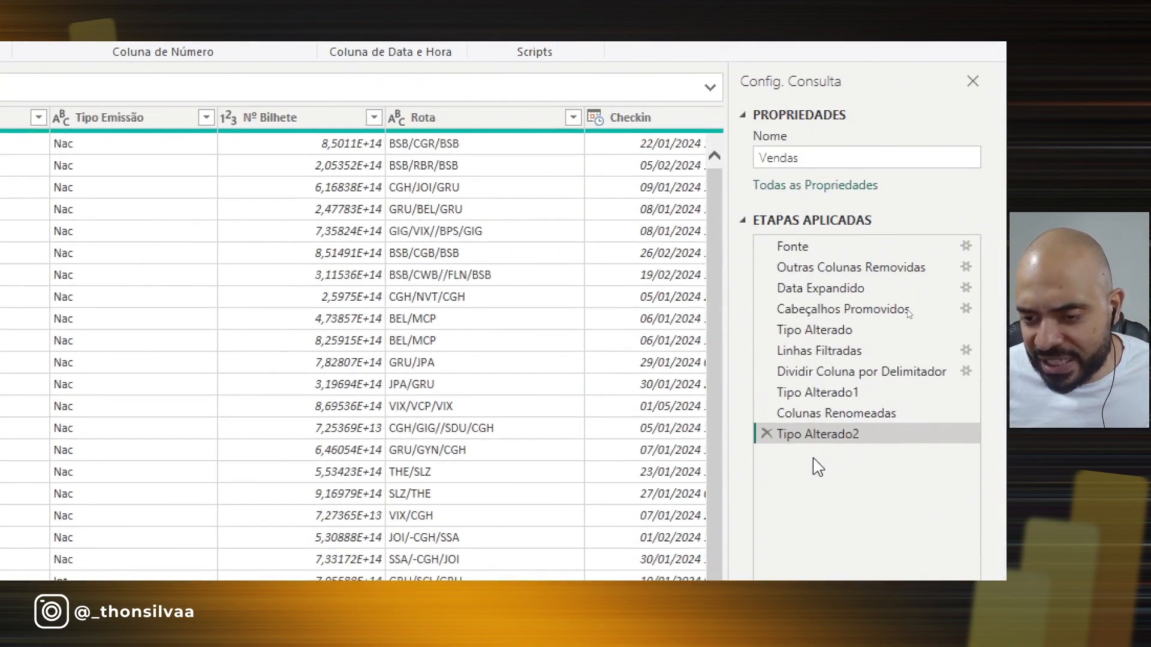
key(ctrl+2)
drag(807, 474, 814, 463)
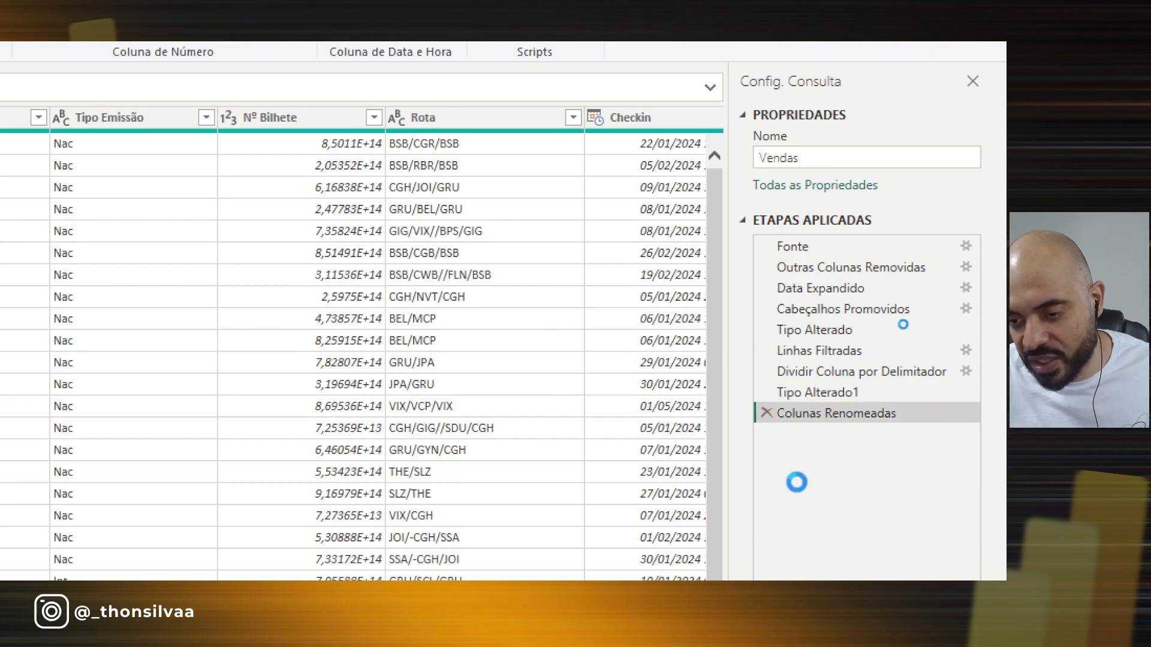
click(836, 413)
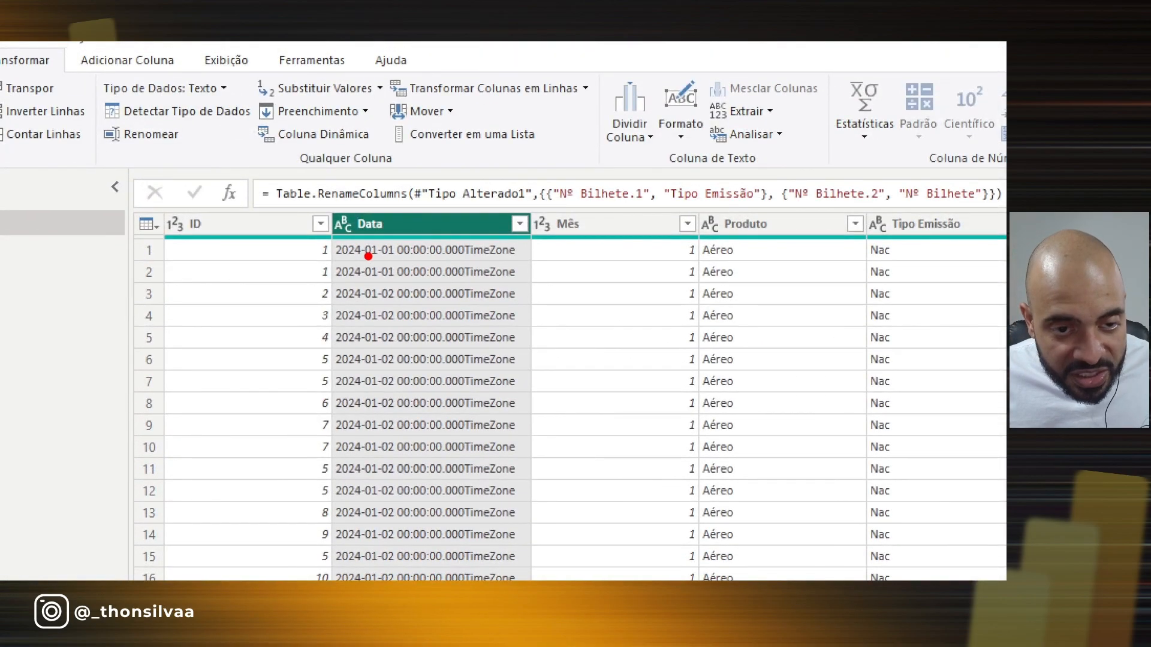
Step: Extract the text before the space delimiter in the Data column, keeping only the date part of each value
mouse_move(315, 232)
mouse_down()
mouse_move(403, 262)
mouse_move(509, 253)
mouse_up()
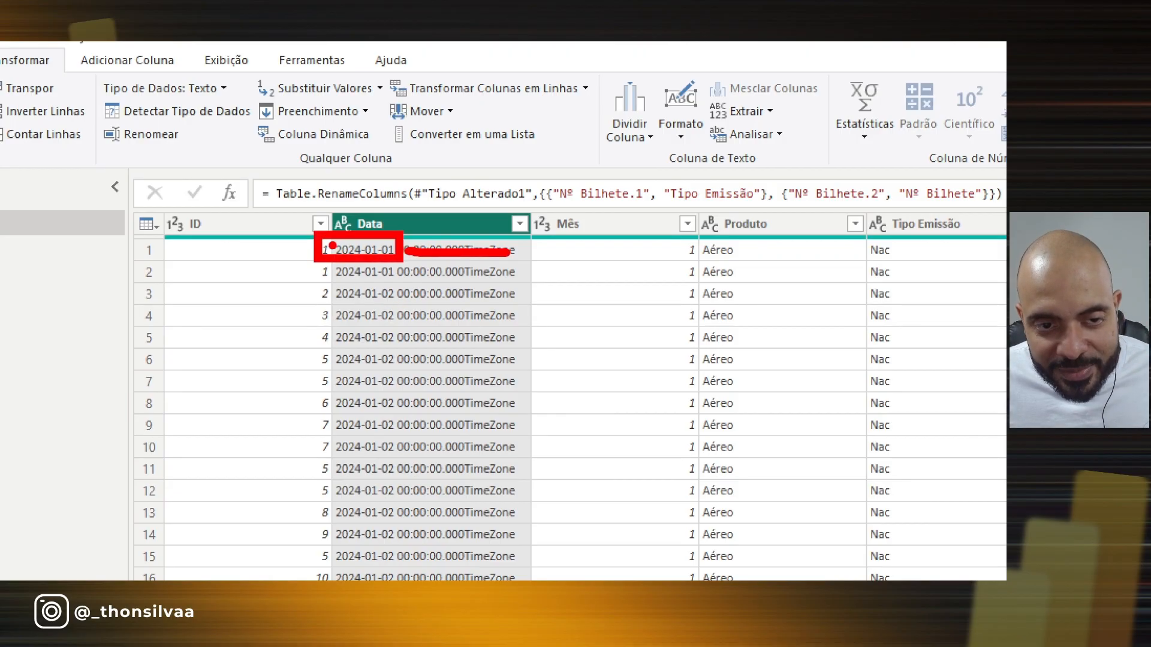
key(Escape)
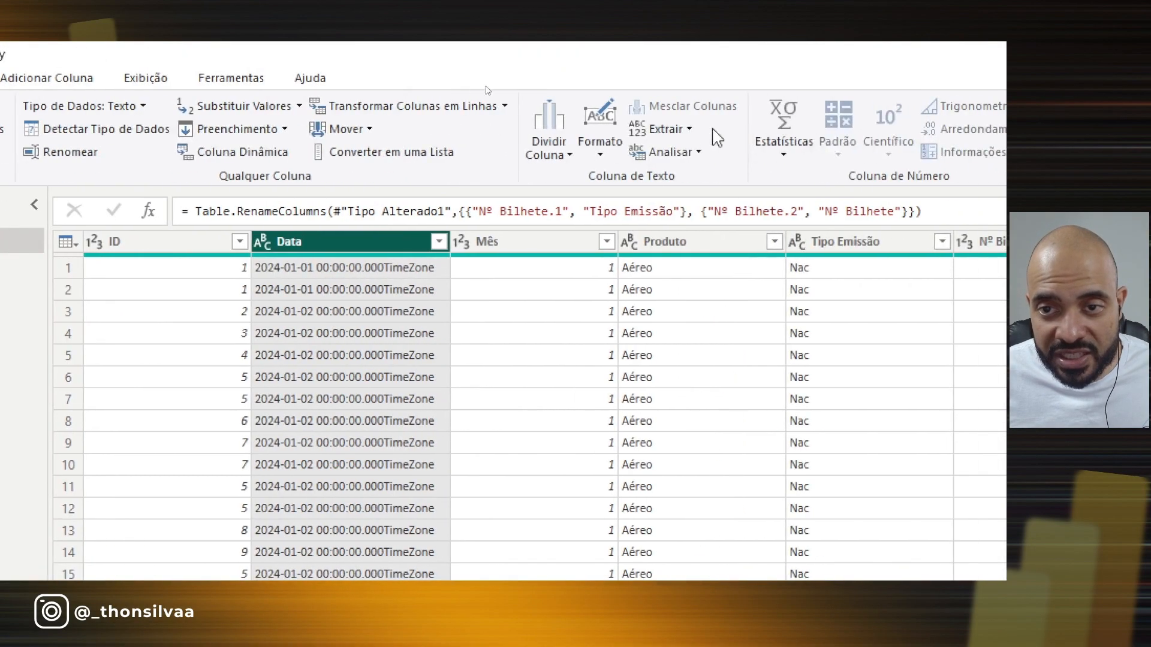
click(899, 129)
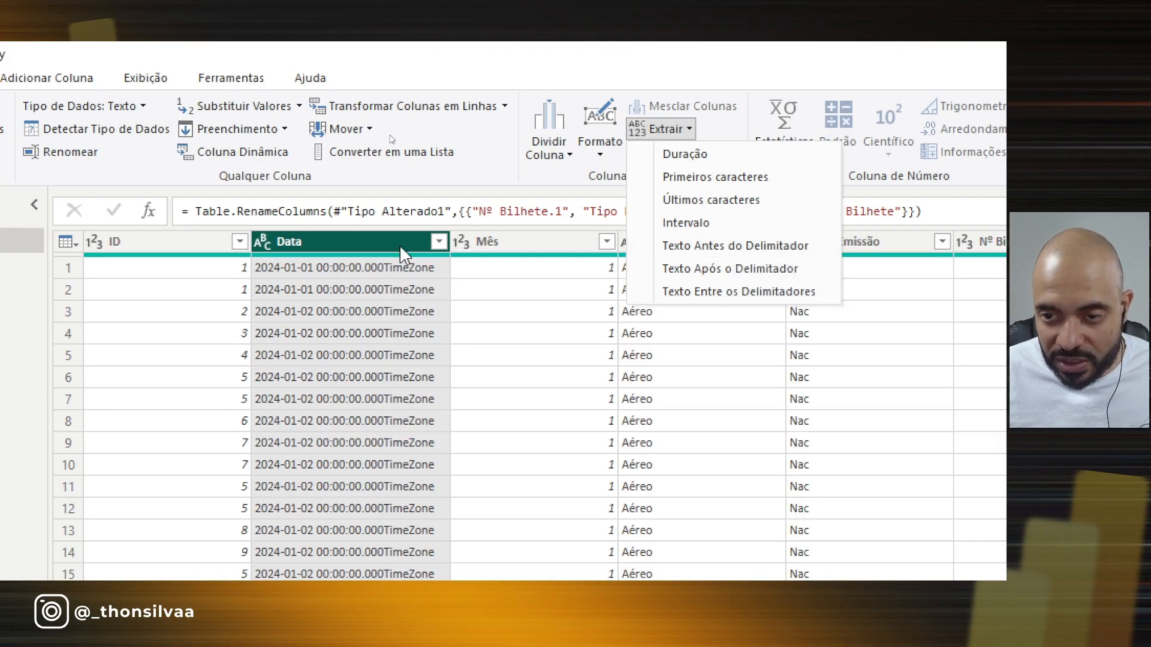
click(797, 246)
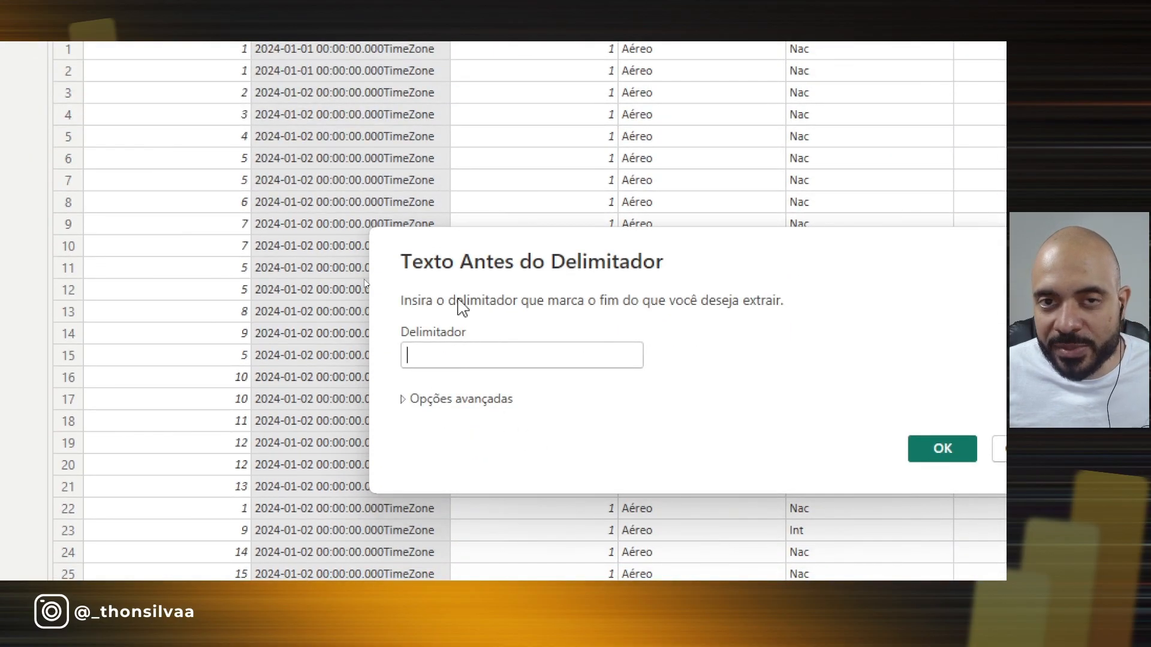
click(451, 351)
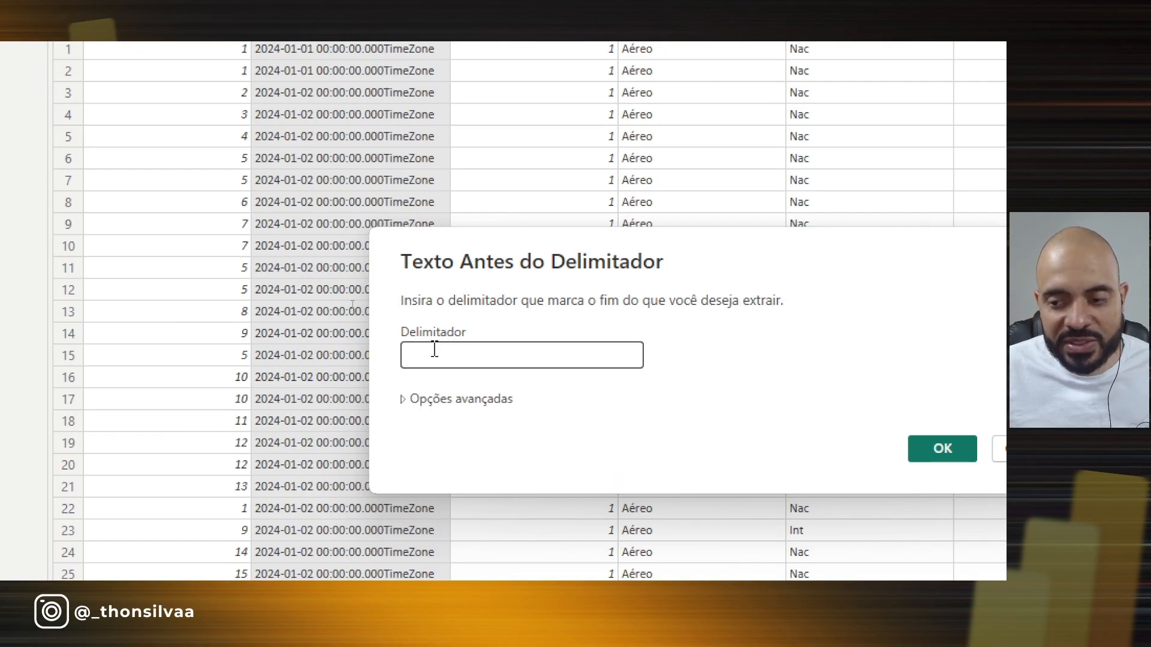
click(946, 451)
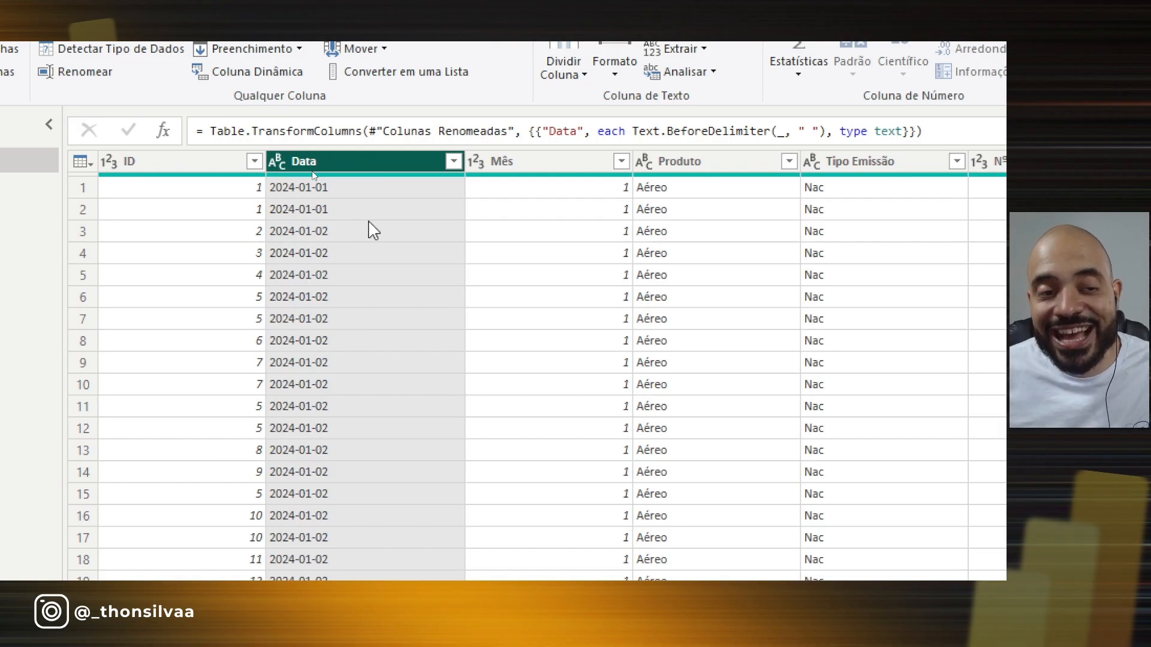
Step: Change the Data column's type to Date and check the converted values
click(277, 162)
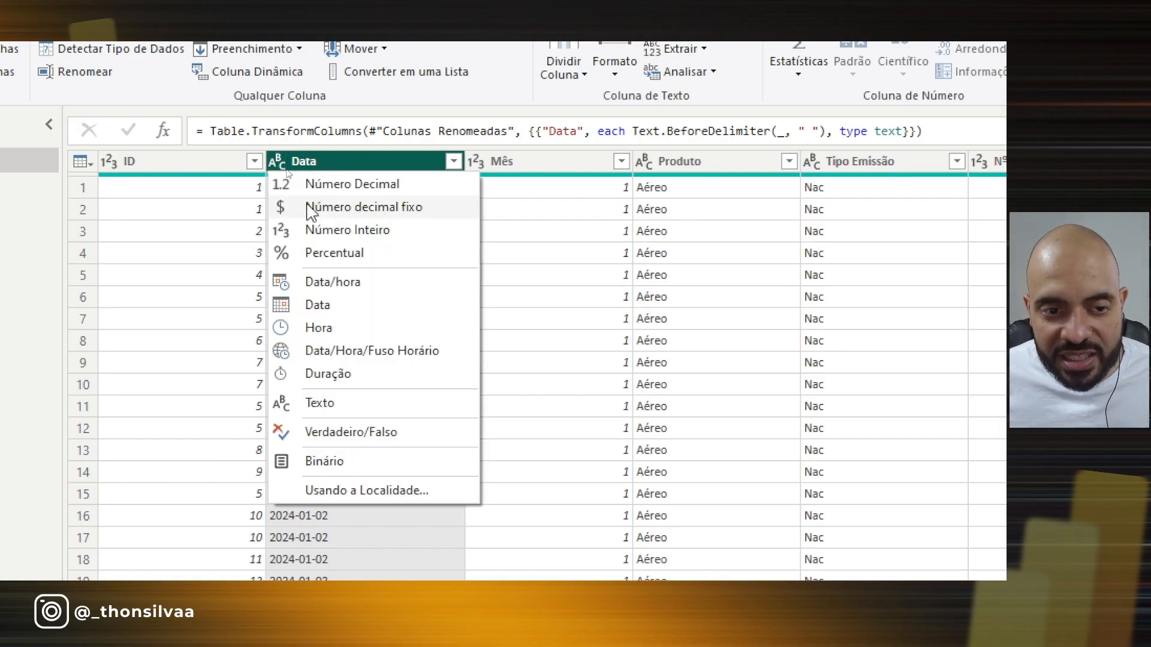
click(343, 313)
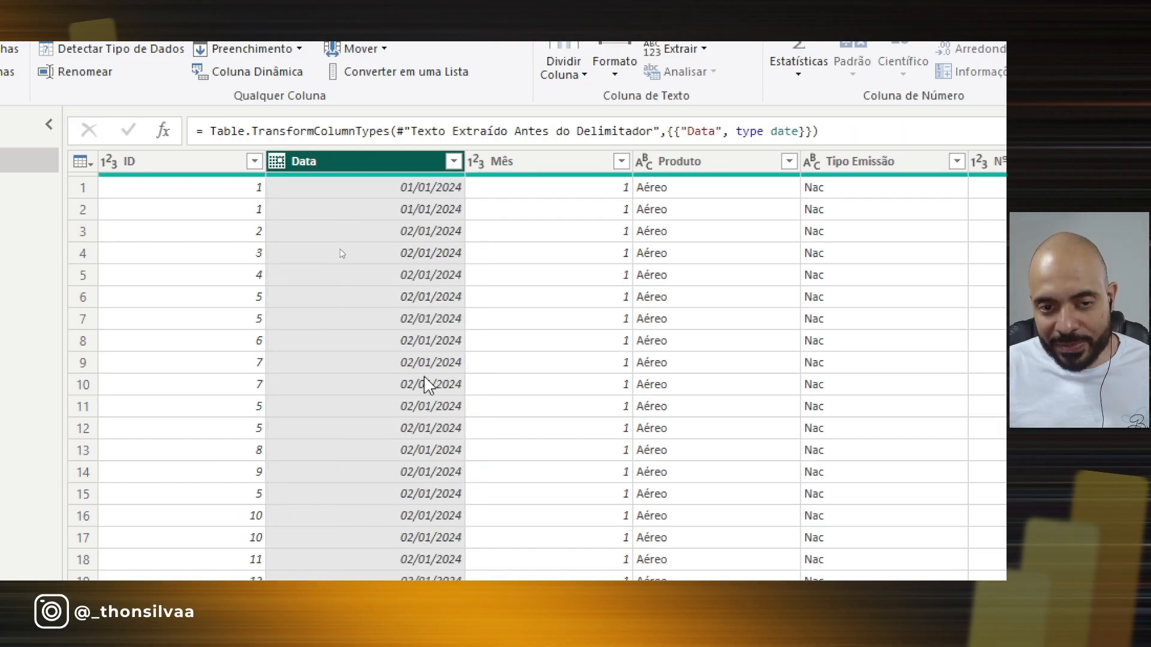
scroll(438, 252, down, 13)
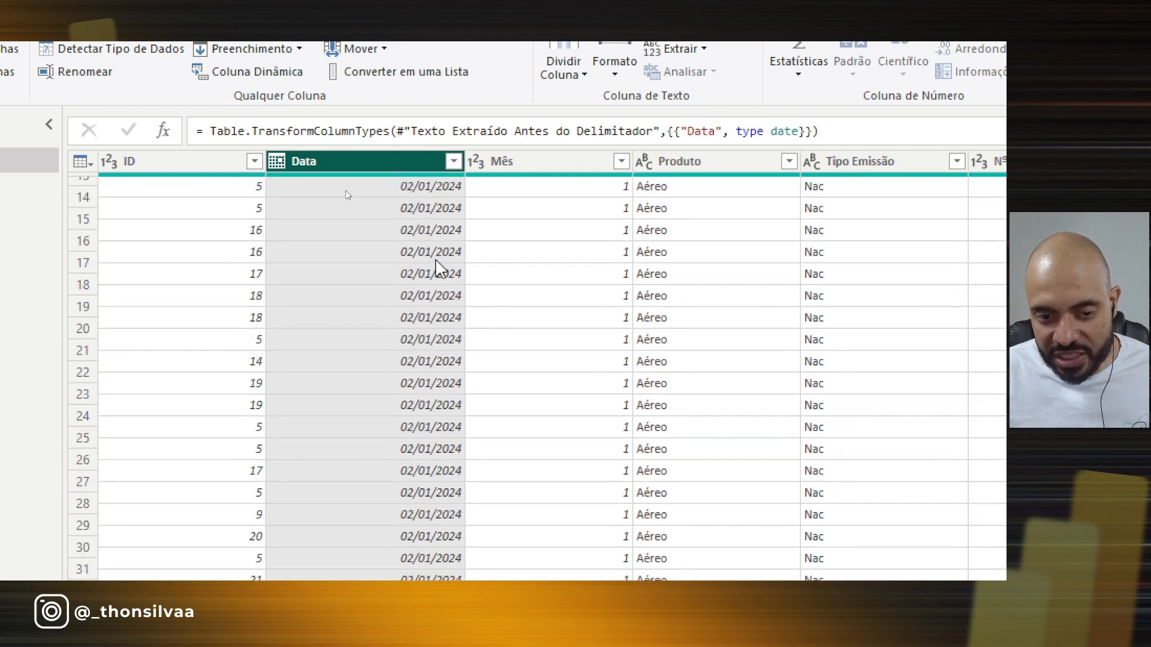
scroll(448, 286, up, 13)
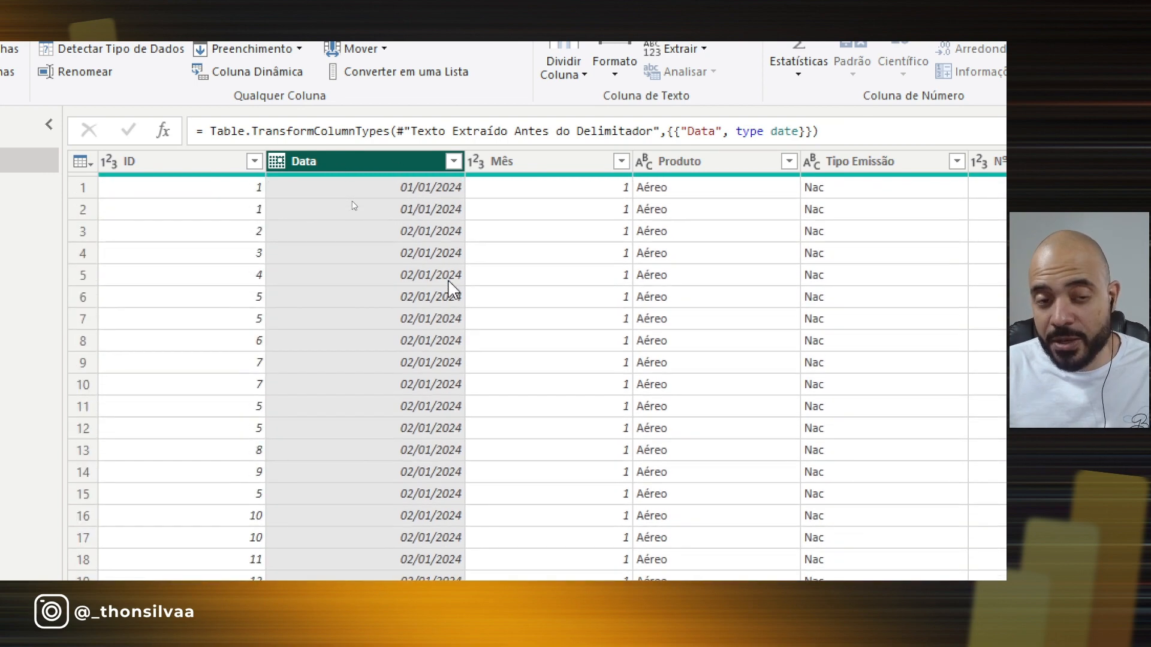
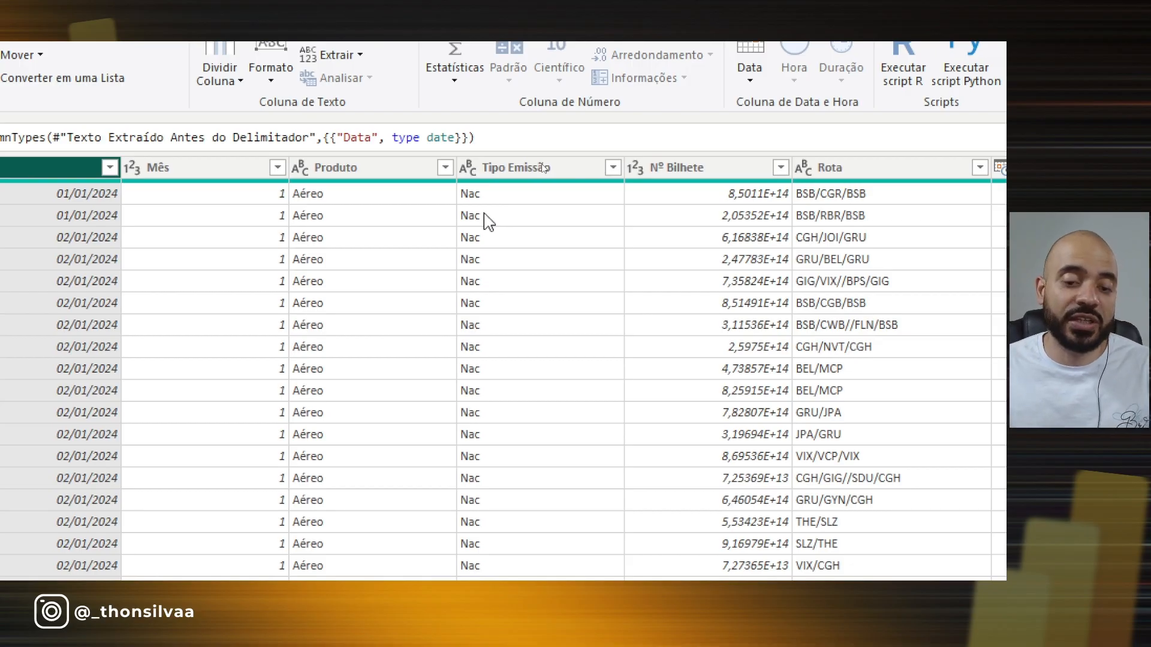
Step: Replace the value Nac with Nacional in the Tipo Emissão column
right_click(539, 167)
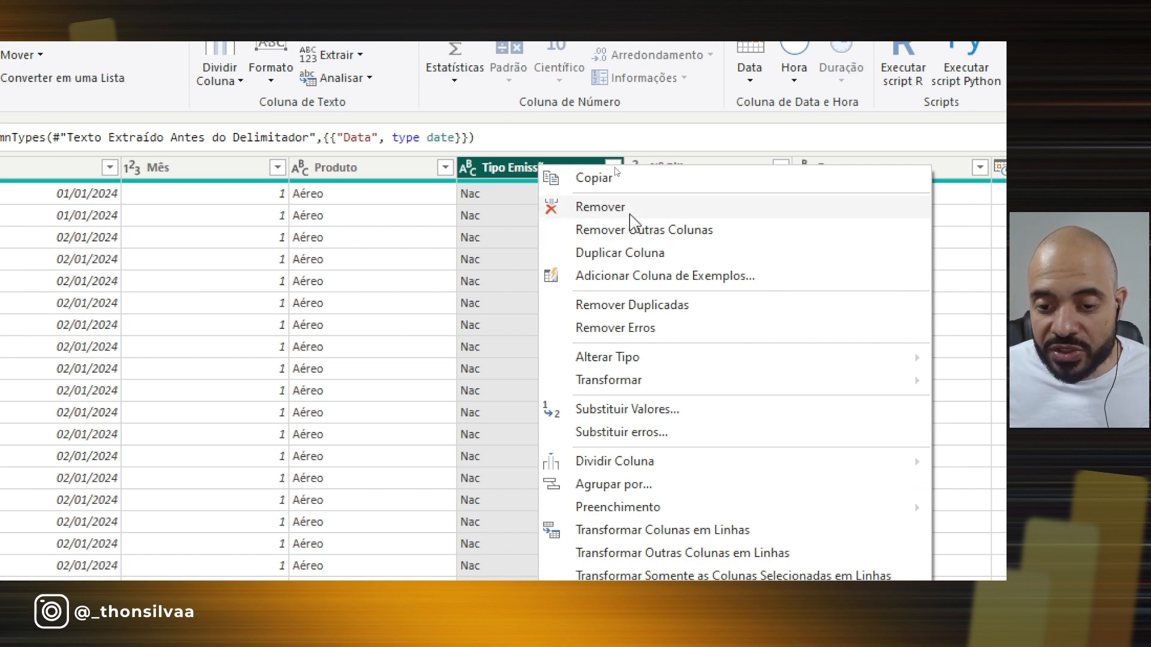
key(ctrl+2)
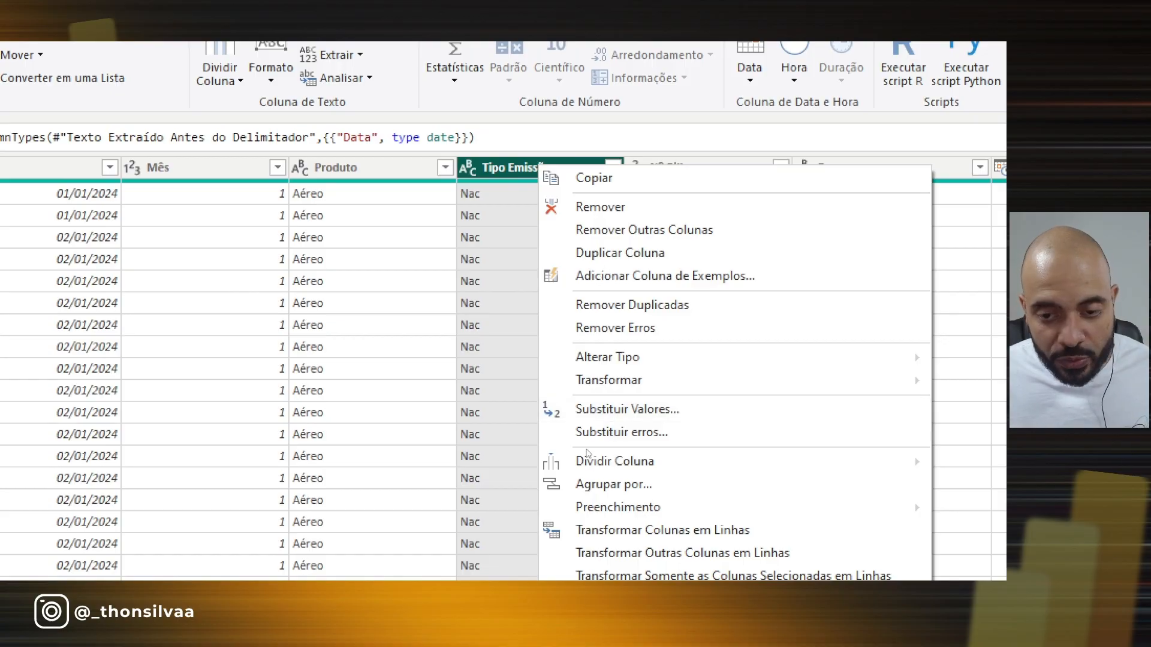
mouse_move(572, 411)
mouse_down()
mouse_move(656, 431)
mouse_move(674, 418)
mouse_up()
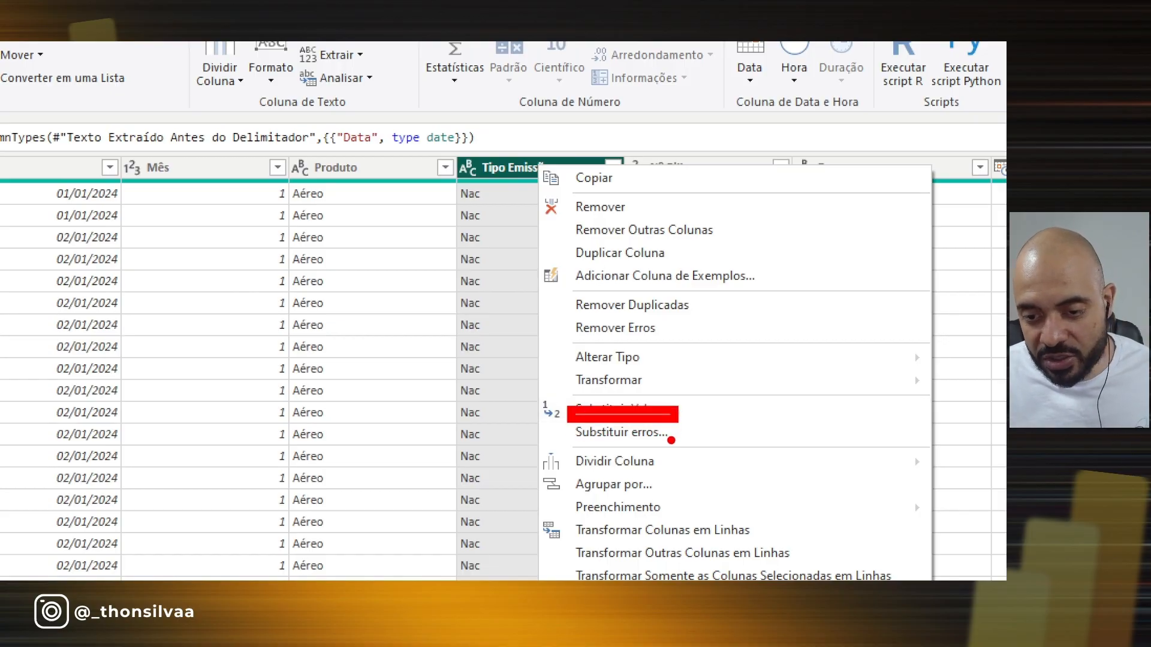
key(Escape)
right_click(581, 173)
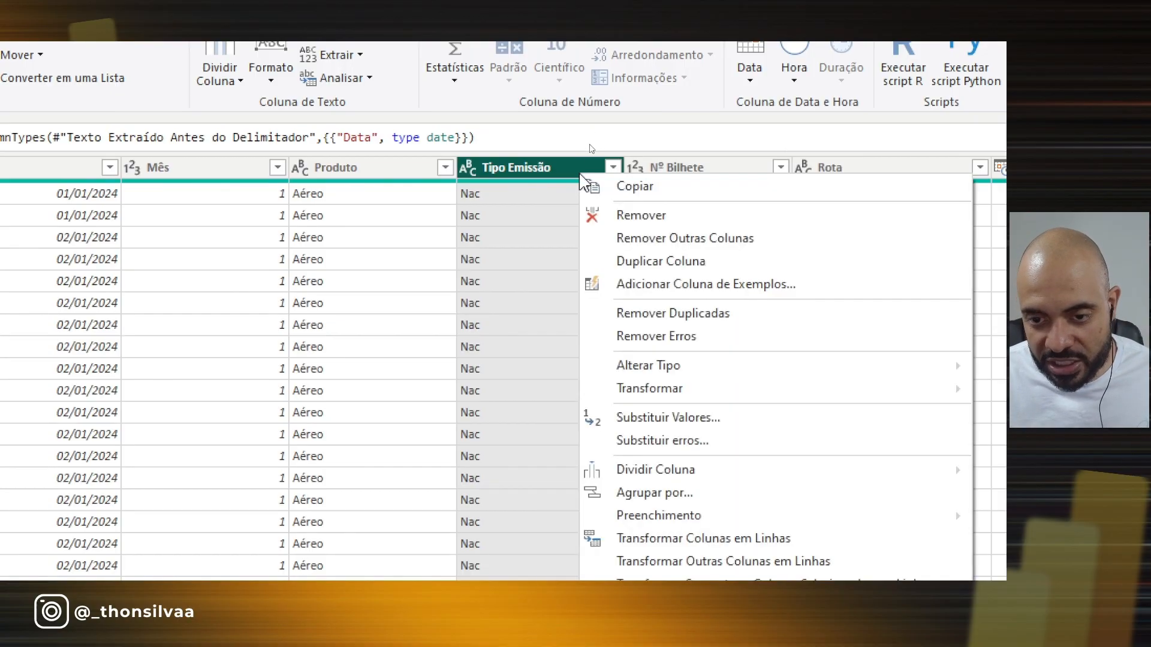
click(663, 419)
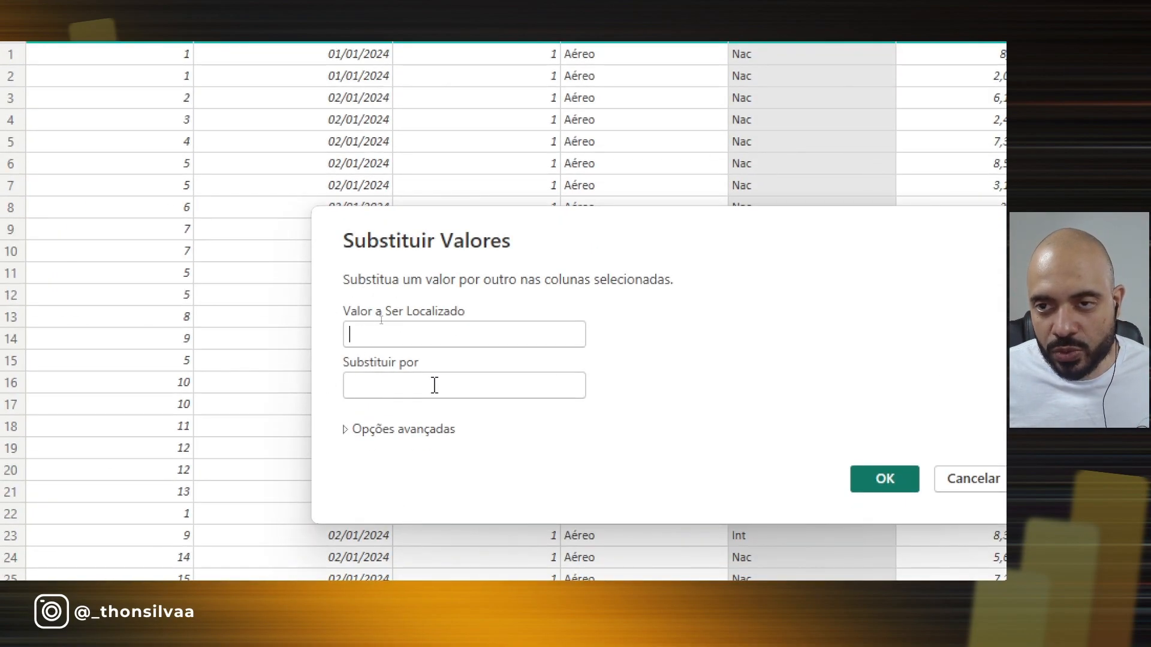
click(399, 335)
text(Nac)
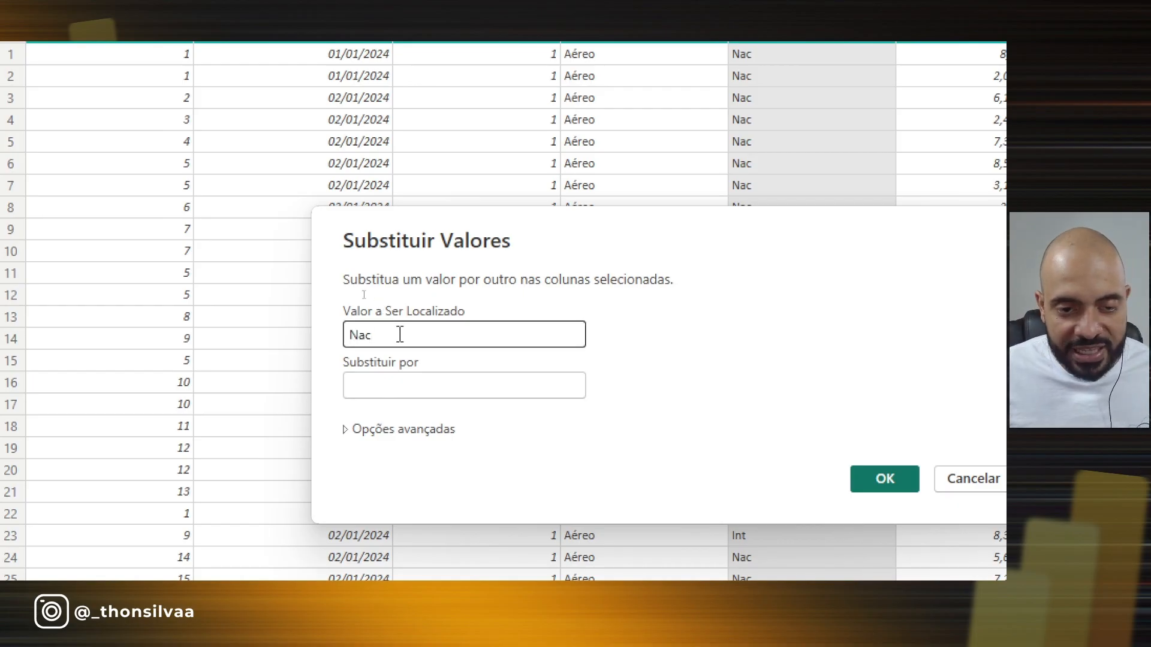
click(386, 386)
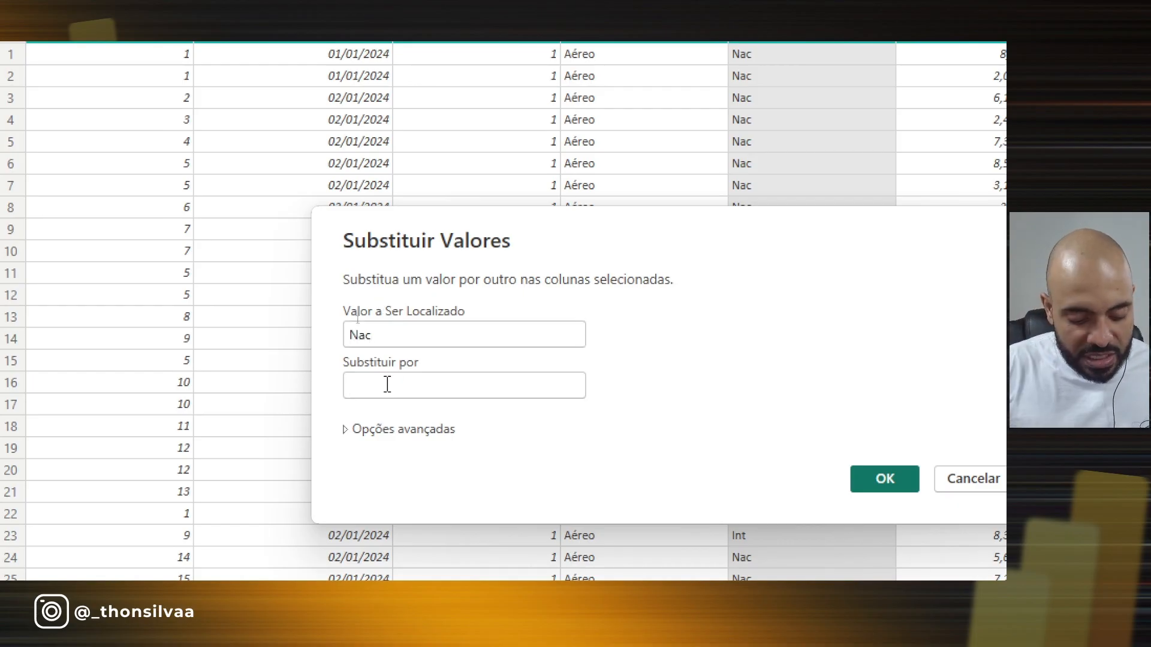
text(Nacional)
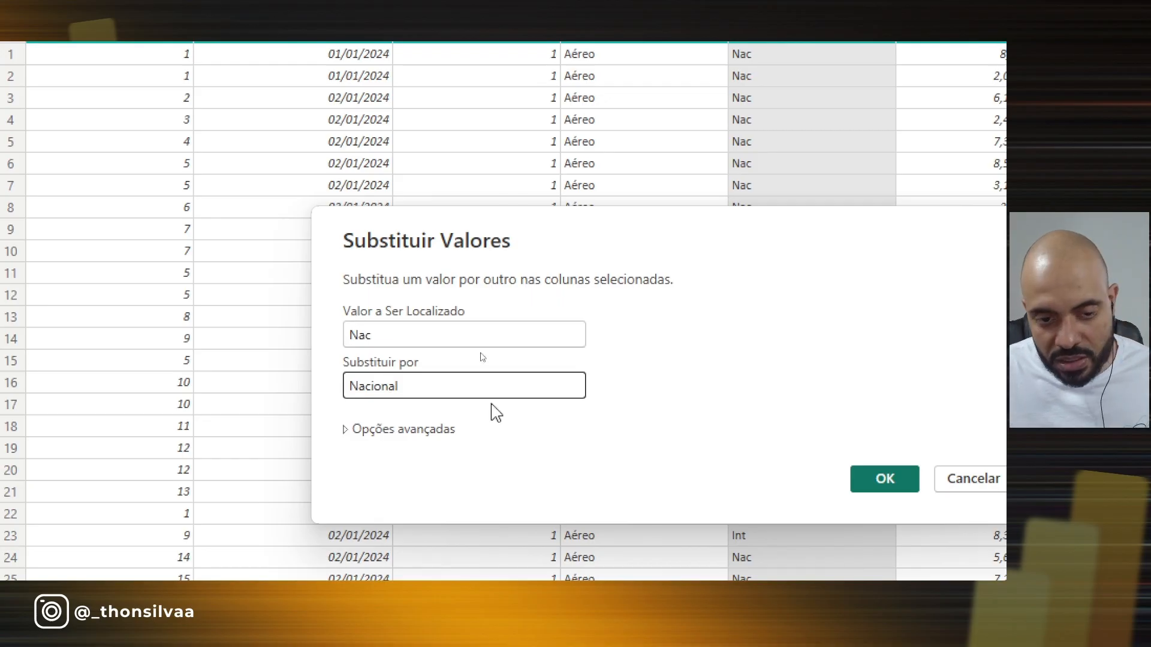
click(888, 479)
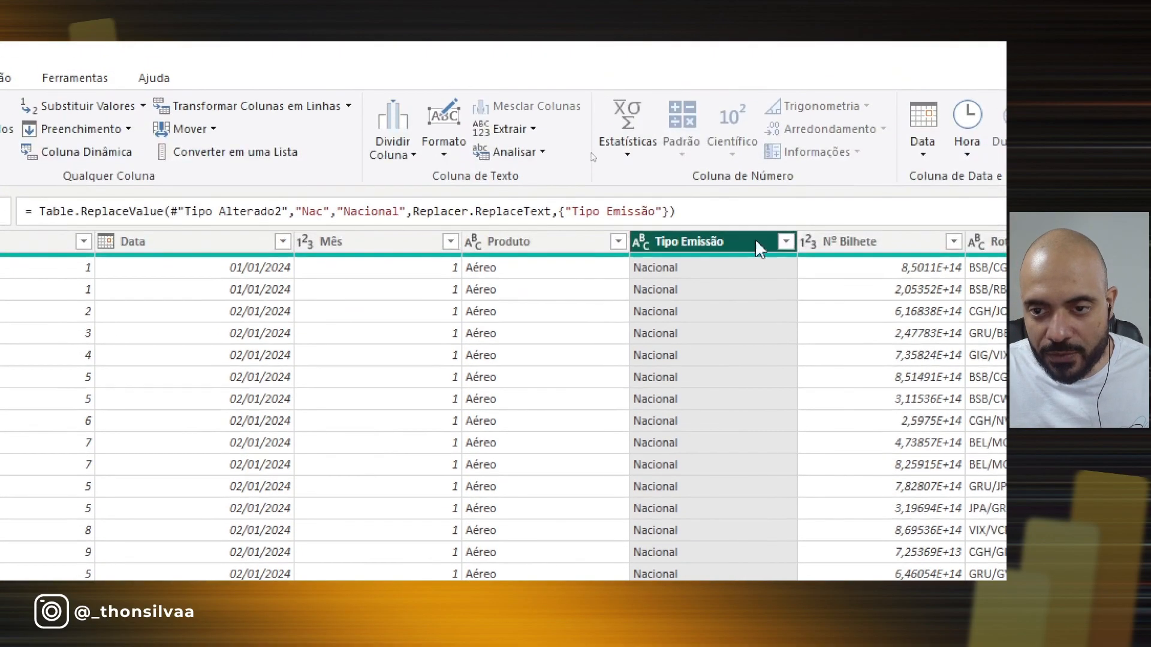
Step: Replace the value Int with Internacional in the Tipo Emissão column
right_click(751, 246)
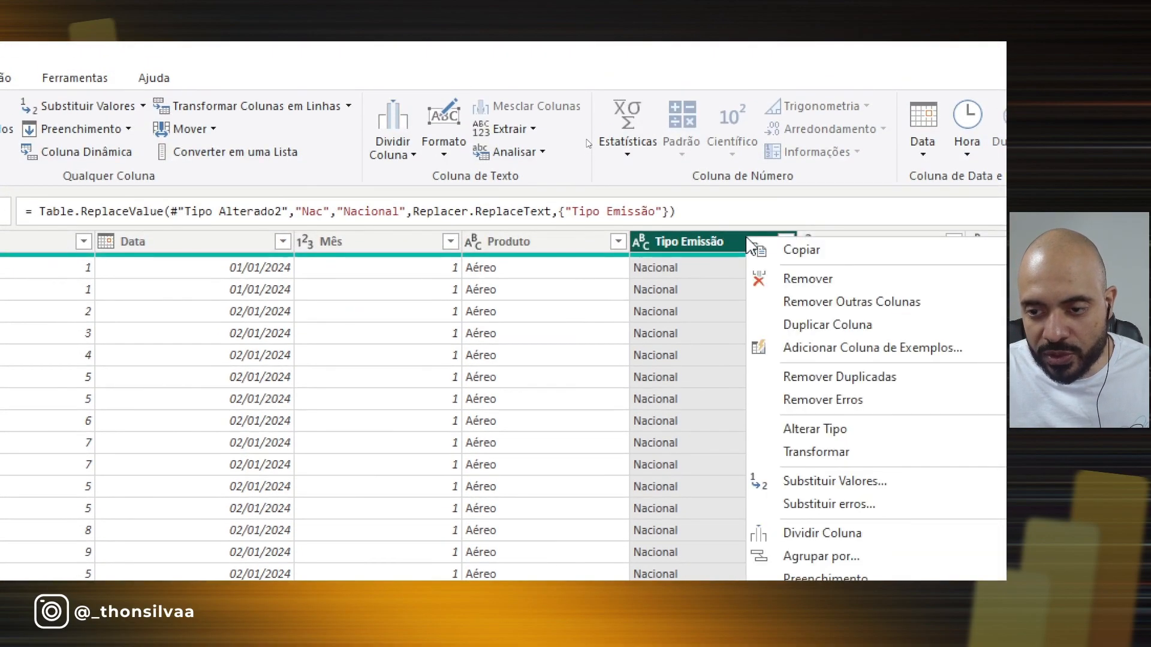
click(830, 482)
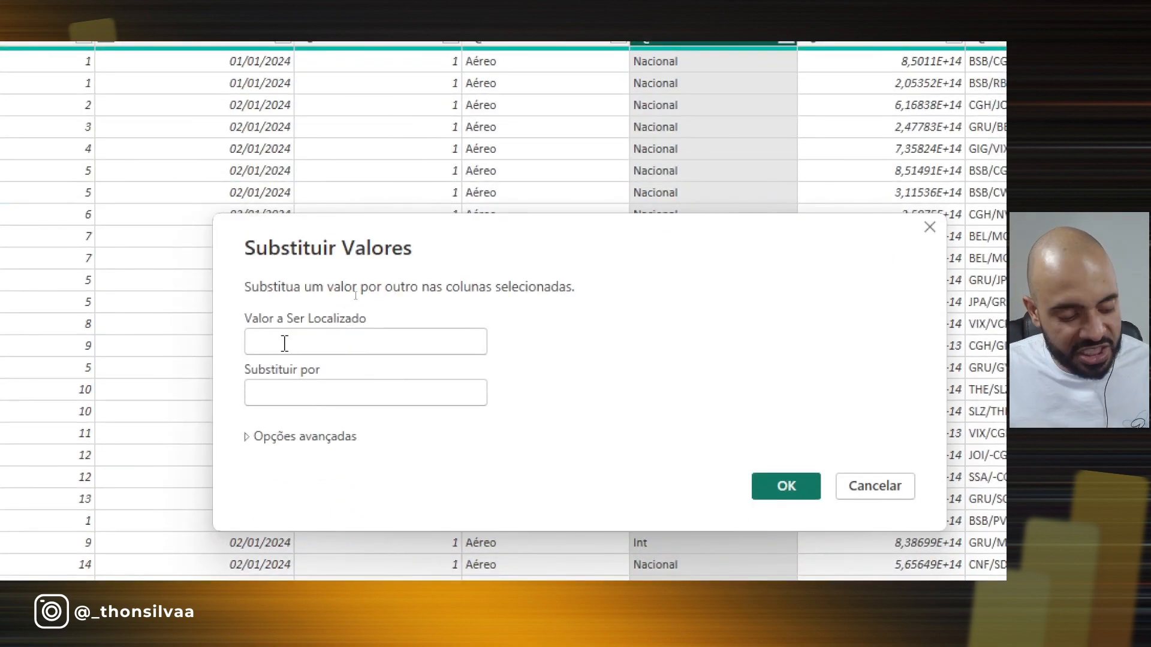
text(Int)
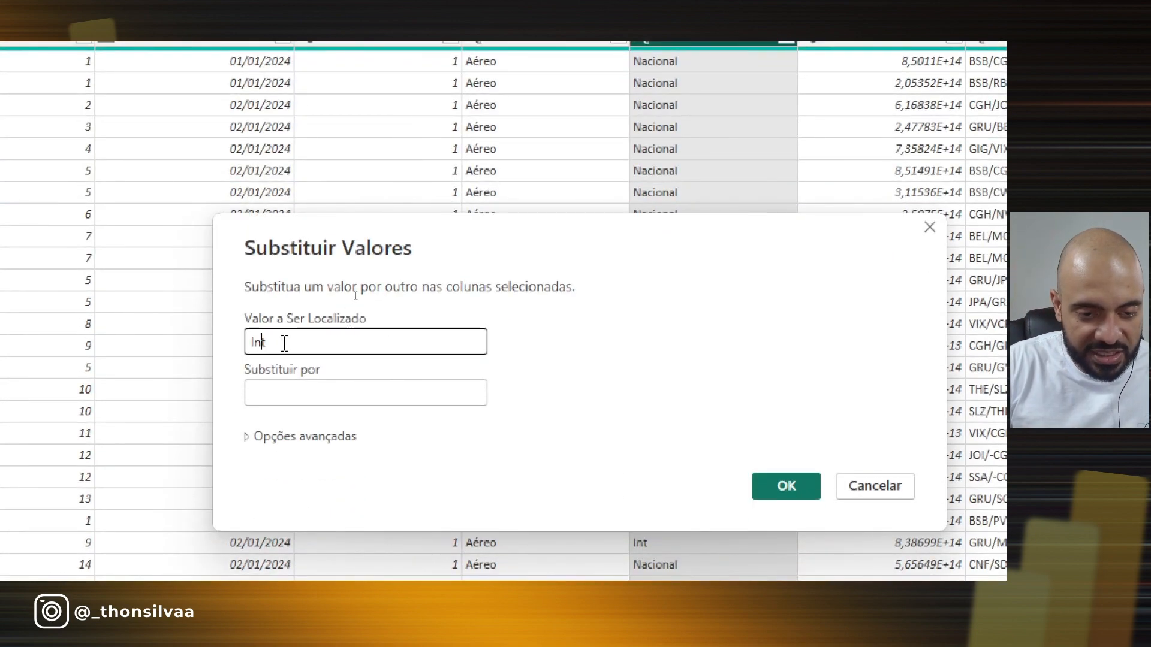
click(357, 398)
text(Internacional)
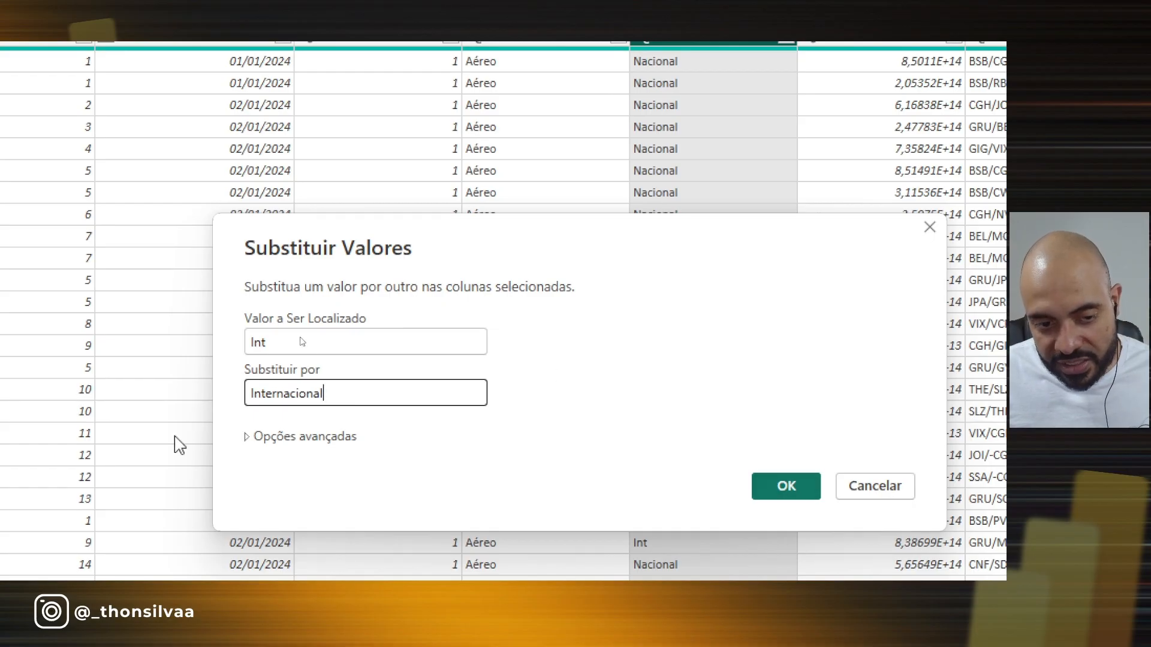
click(782, 484)
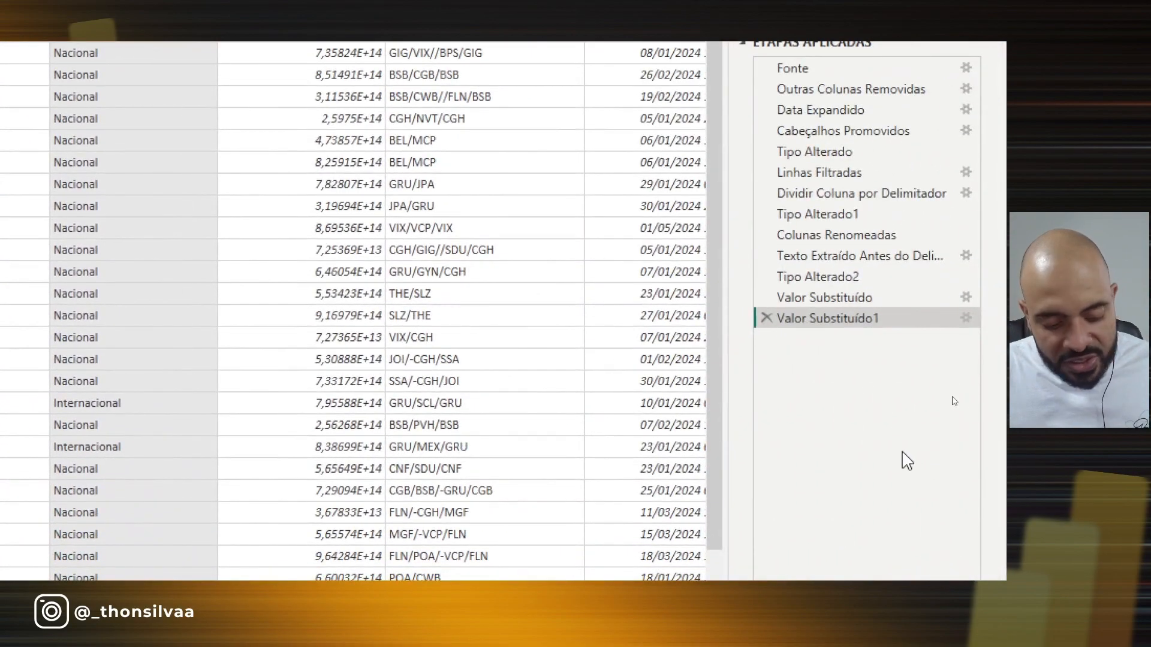
Step: Draw arrow marks on screen beside the latest value-replacement entry in the applied steps
drag(865, 484, 848, 359)
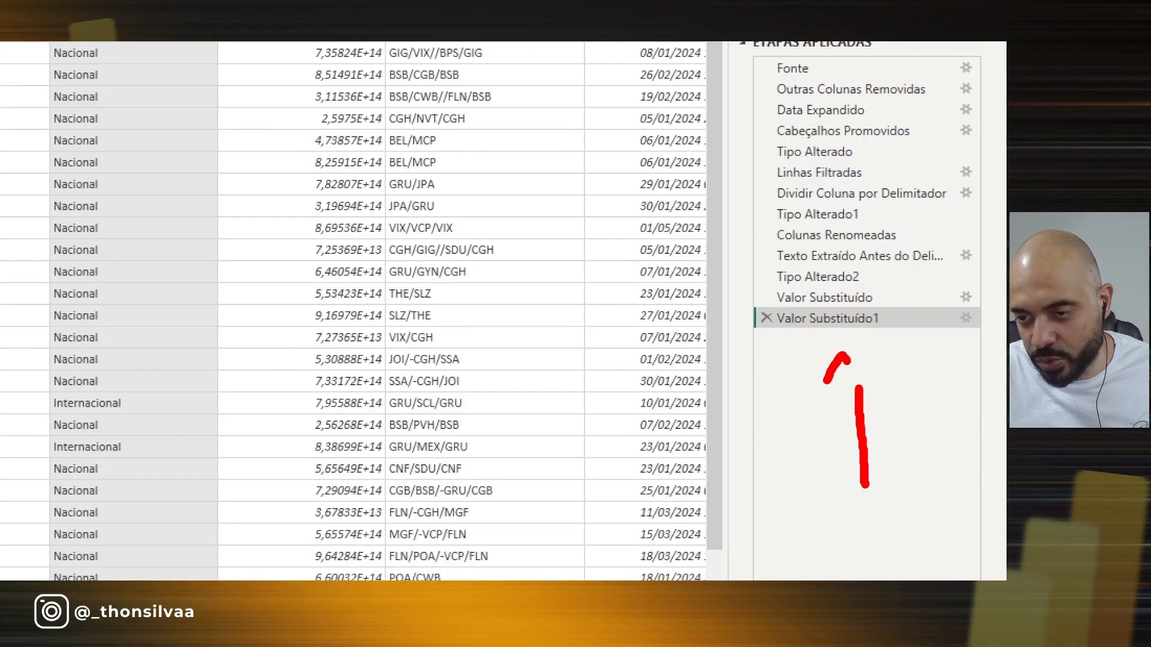
drag(886, 294, 906, 283)
drag(894, 326, 931, 360)
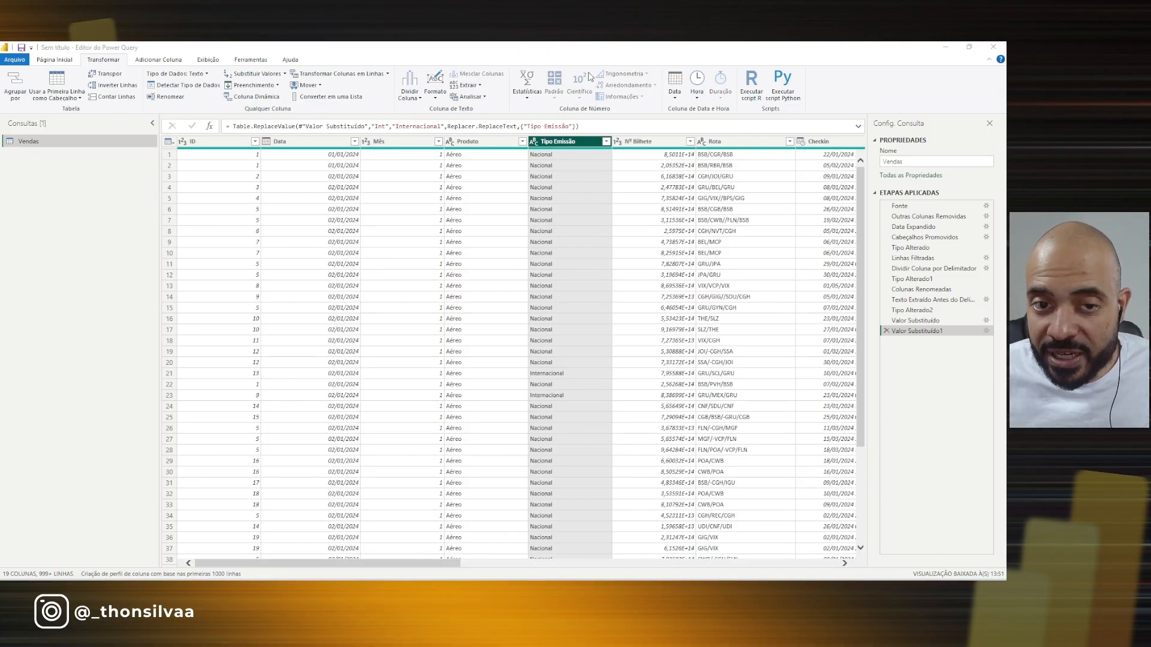
Step: Mark the Tarifa and Taxa columns on screen, write TOTAL above the table, and clear the annotations
drag(414, 564, 725, 578)
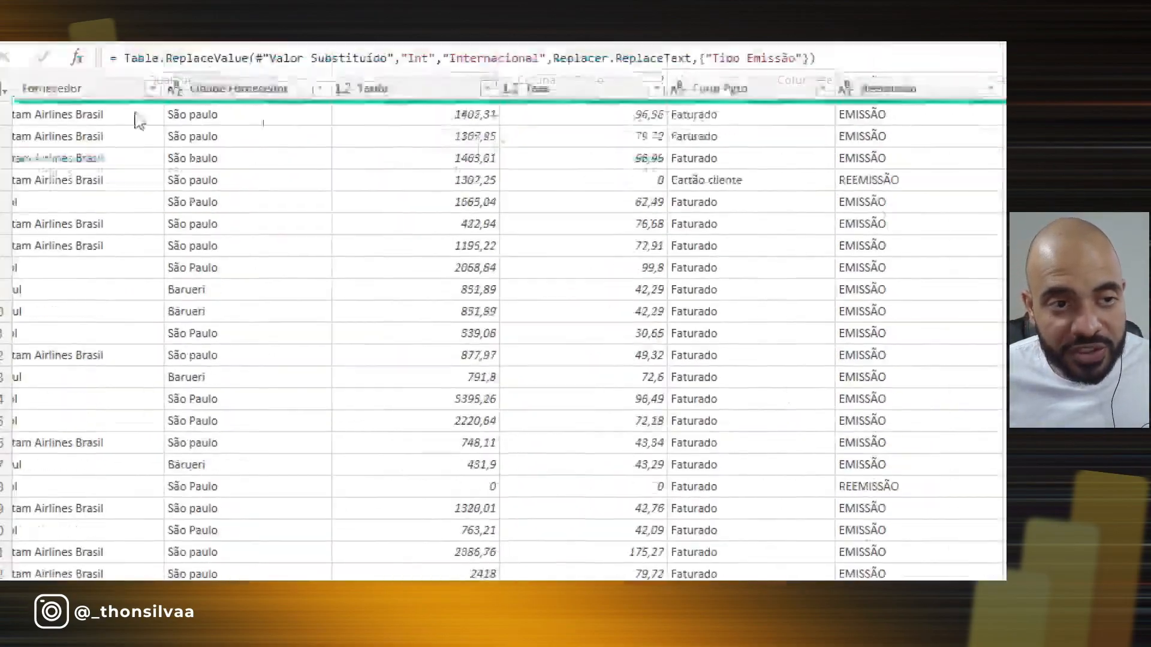
click(357, 144)
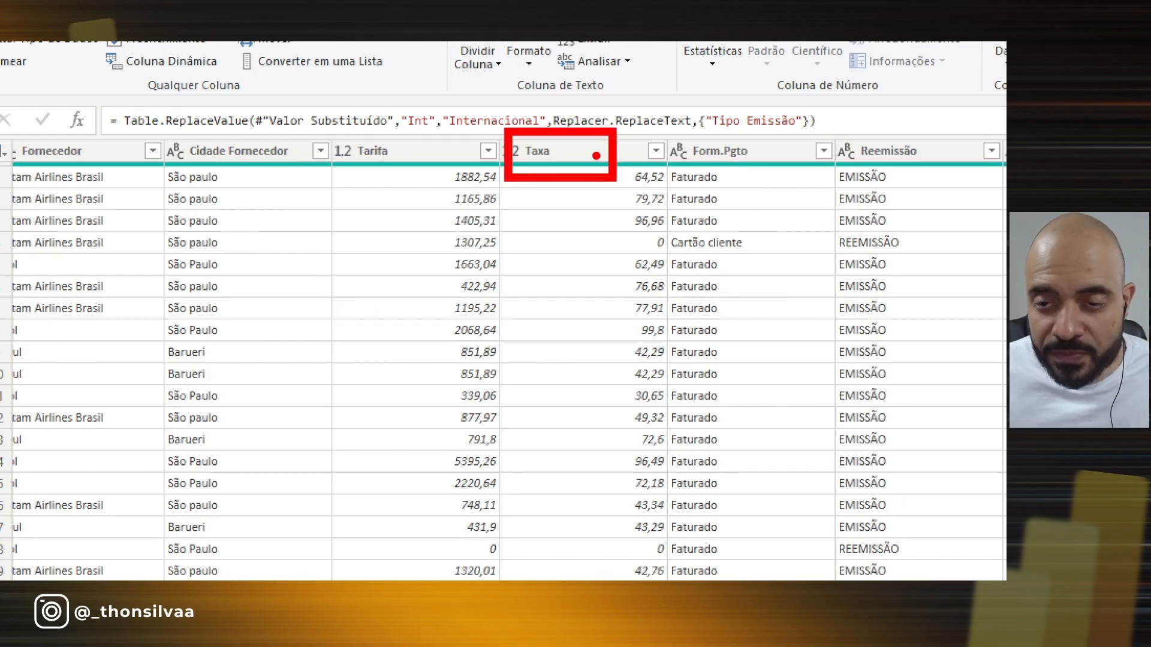
drag(366, 189, 444, 185)
drag(672, 180, 688, 185)
mouse_move(722, 100)
mouse_down()
mouse_move(712, 127)
mouse_move(742, 96)
mouse_up()
mouse_move(749, 112)
mouse_down()
mouse_move(800, 118)
mouse_move(753, 107)
mouse_up()
mouse_move(838, 101)
mouse_down()
mouse_move(839, 119)
mouse_move(855, 94)
mouse_move(874, 96)
mouse_move(871, 120)
mouse_up()
mouse_move(883, 84)
mouse_down()
mouse_move(897, 111)
mouse_move(888, 100)
mouse_up()
drag(893, 77, 941, 110)
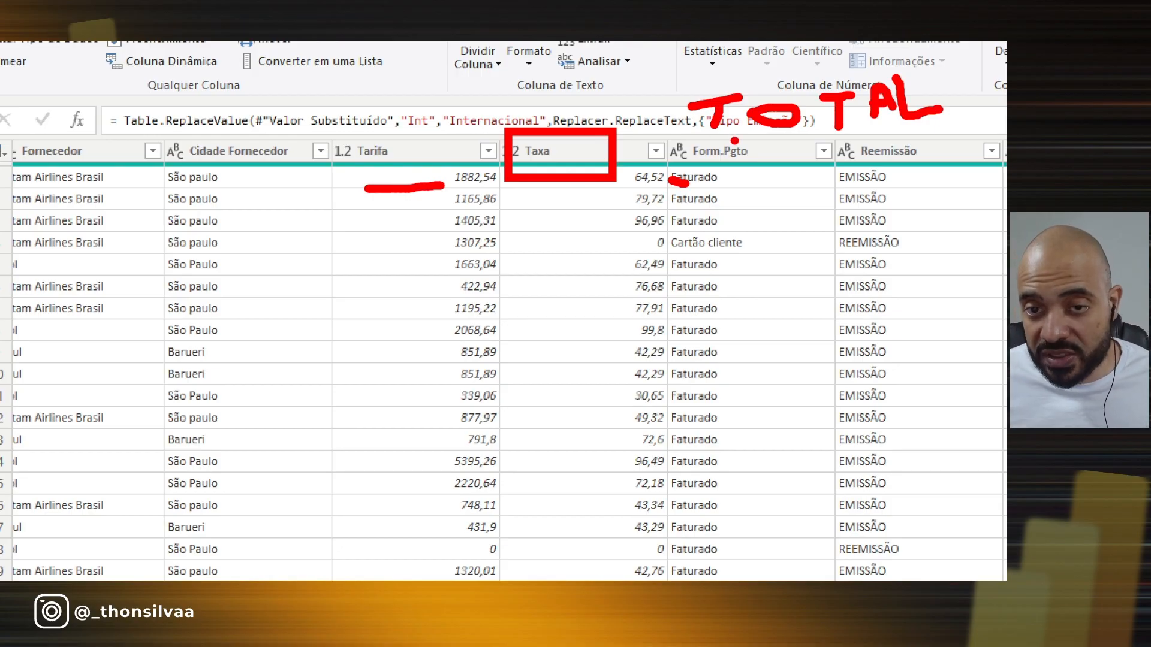
key(Escape)
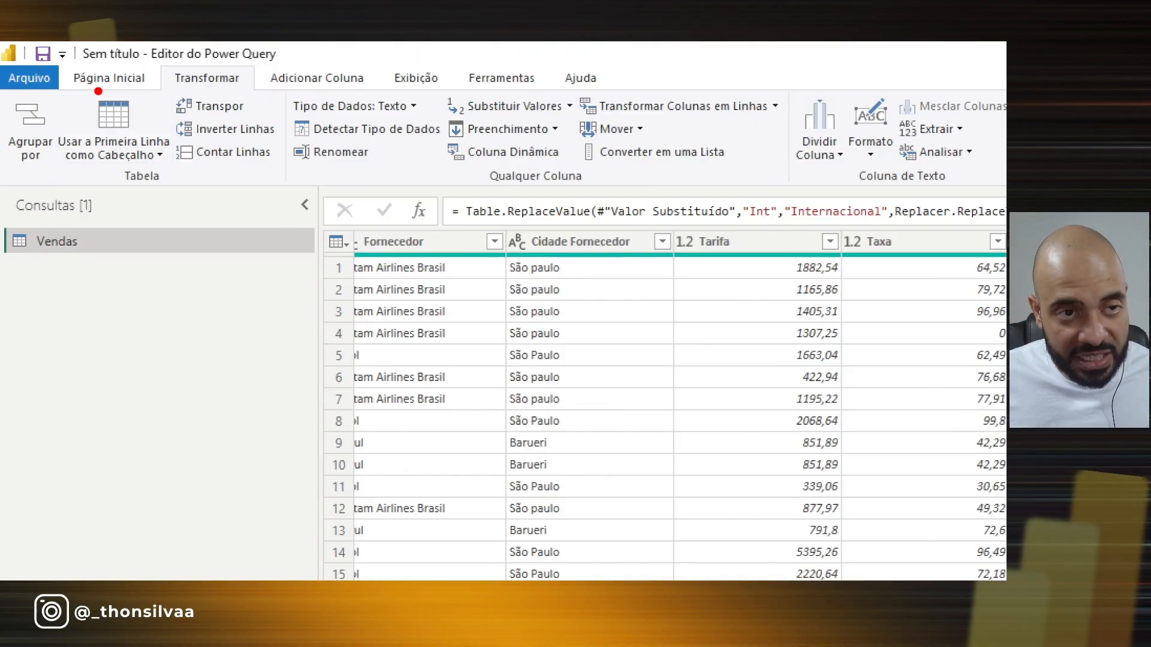
Step: Mark the Transformar and Adicionar Coluna headings and the table header on screen, and clear the annotations
drag(170, 94, 246, 94)
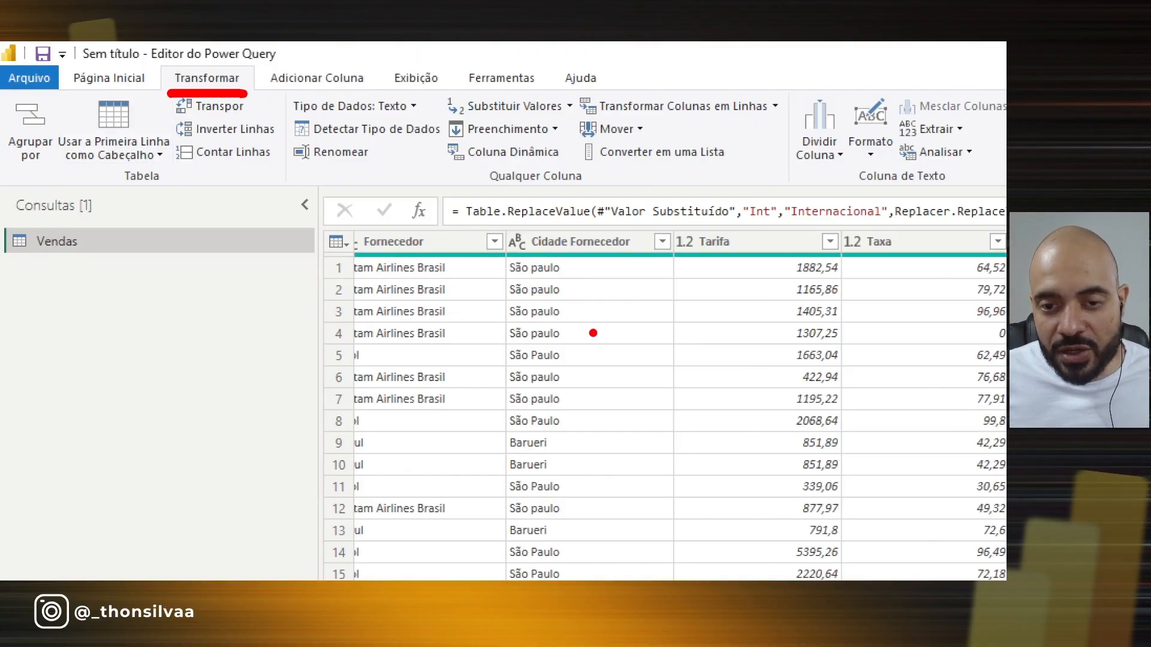
mouse_move(580, 204)
mouse_down()
mouse_move(579, 262)
mouse_move(606, 249)
mouse_up()
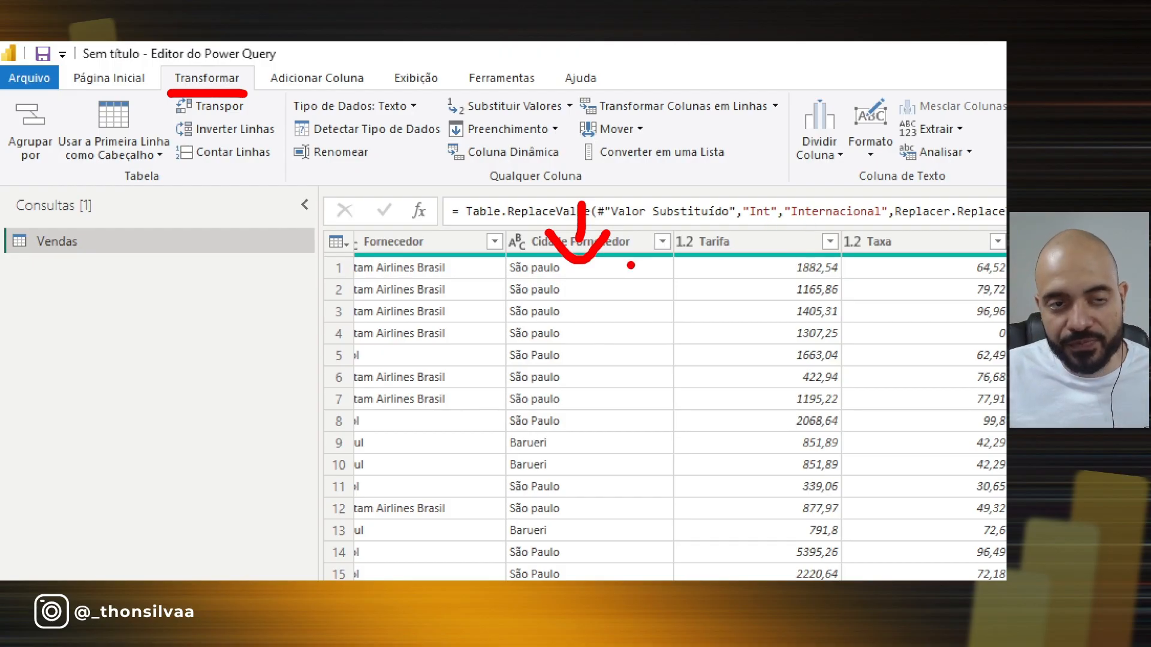
mouse_move(279, 56)
mouse_down()
mouse_move(346, 54)
mouse_move(277, 88)
mouse_up()
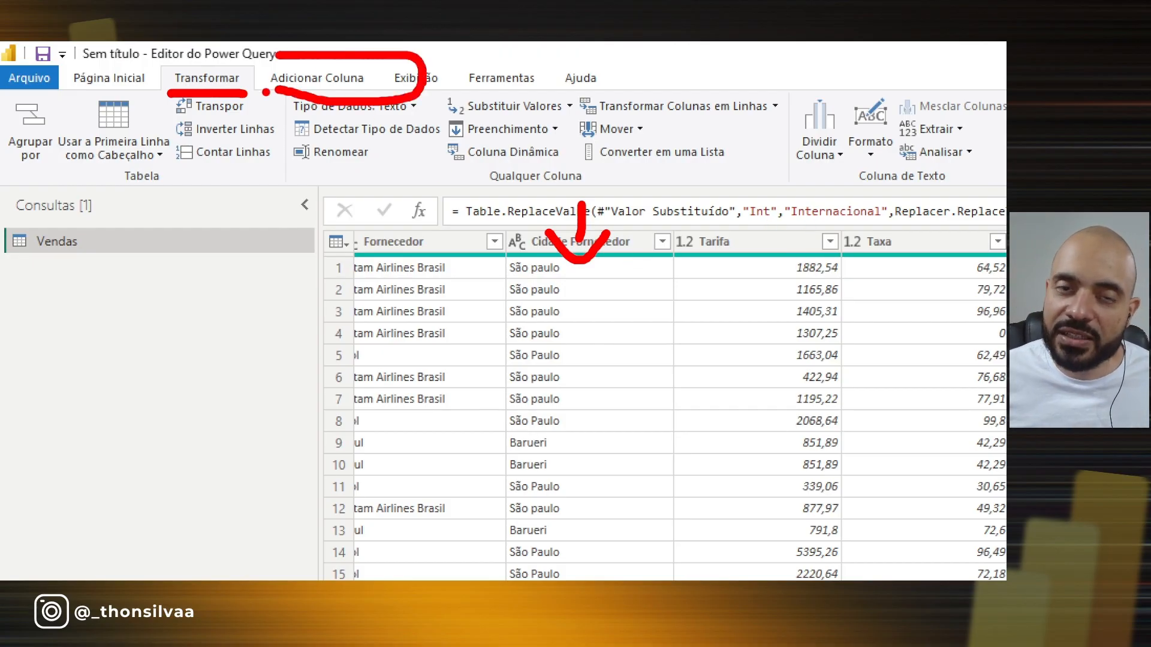
key(Escape)
Step: Start a custom column in the Vendas query and name it Valor Total
click(285, 83)
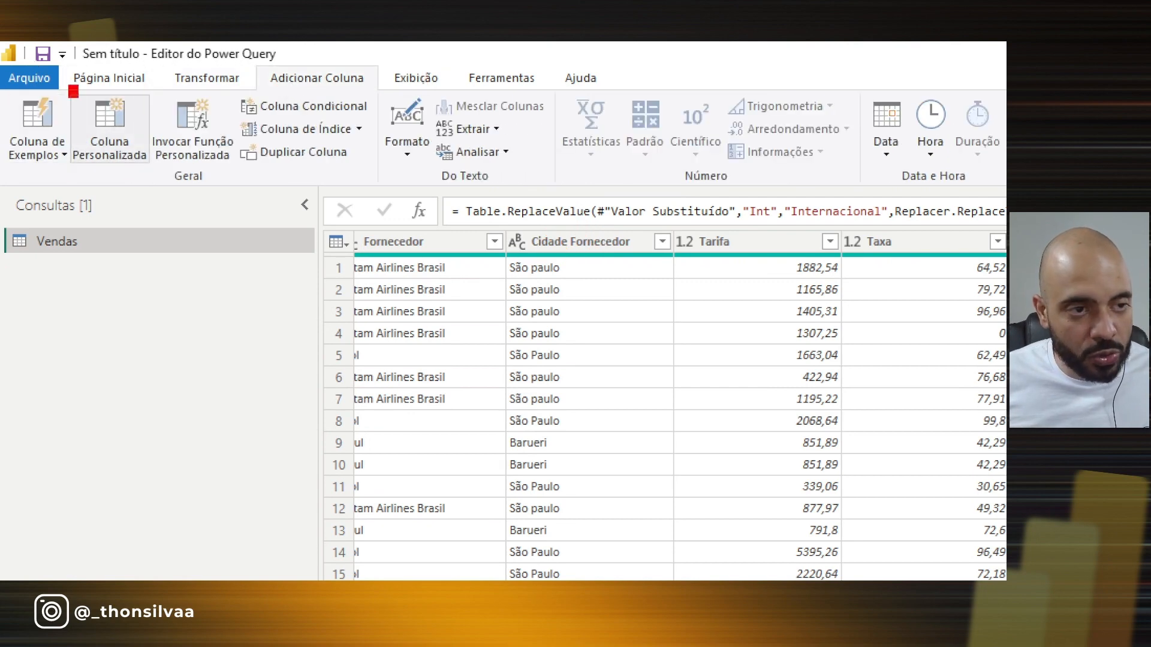
drag(71, 87, 154, 184)
key(Escape)
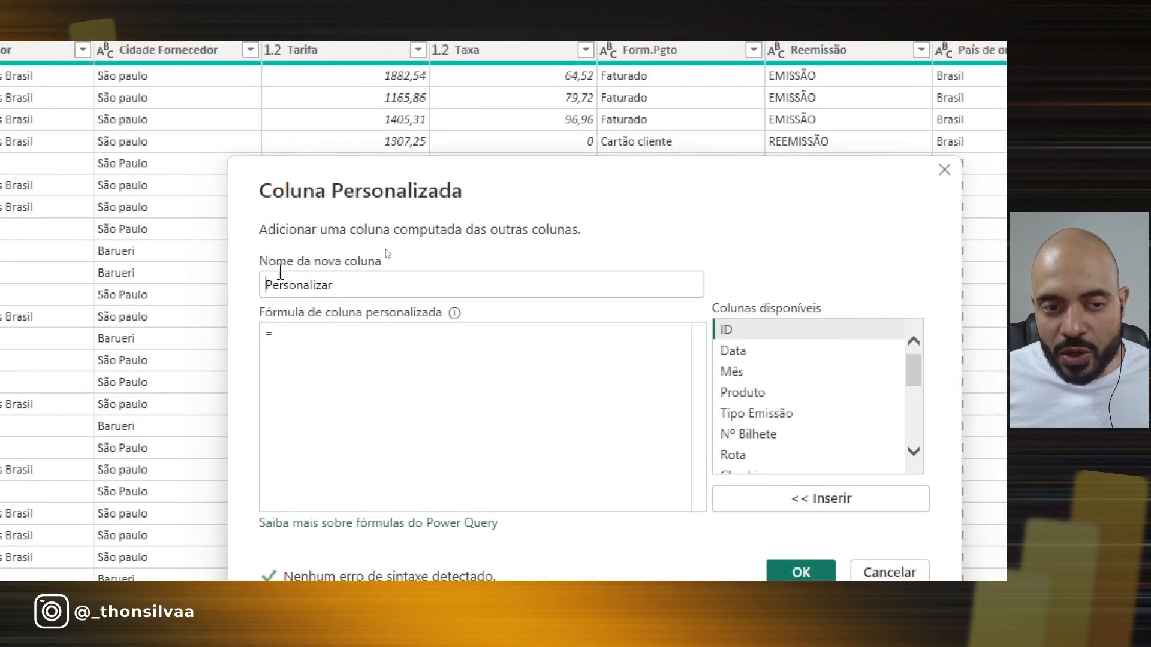
drag(346, 288, 193, 289)
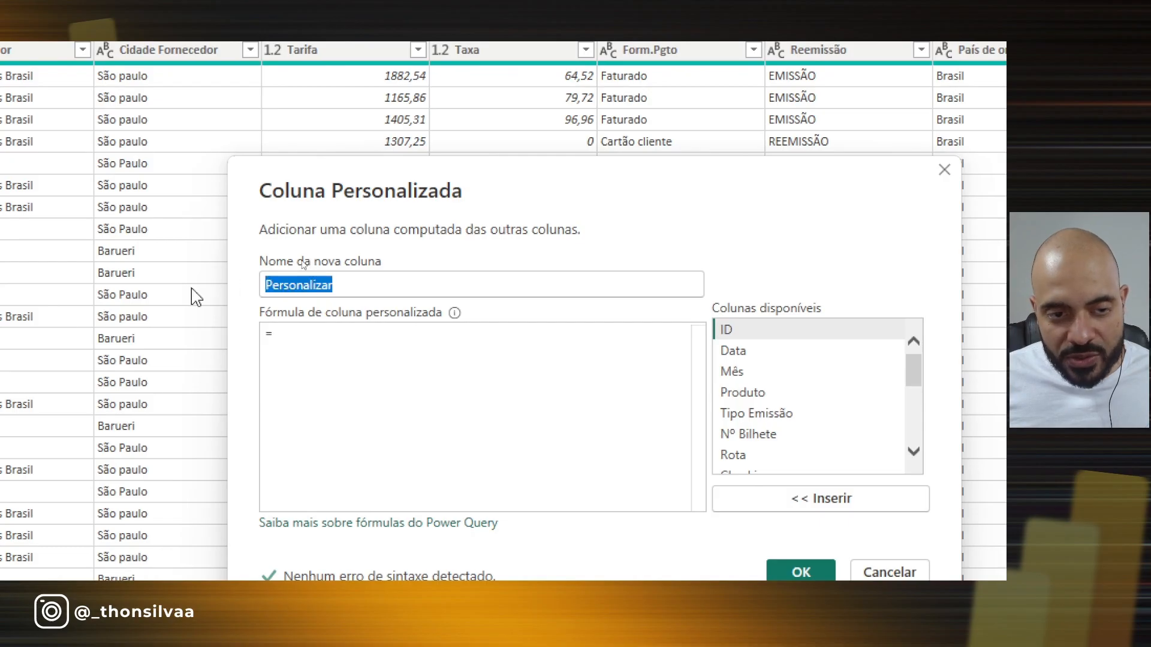
text(Valor )
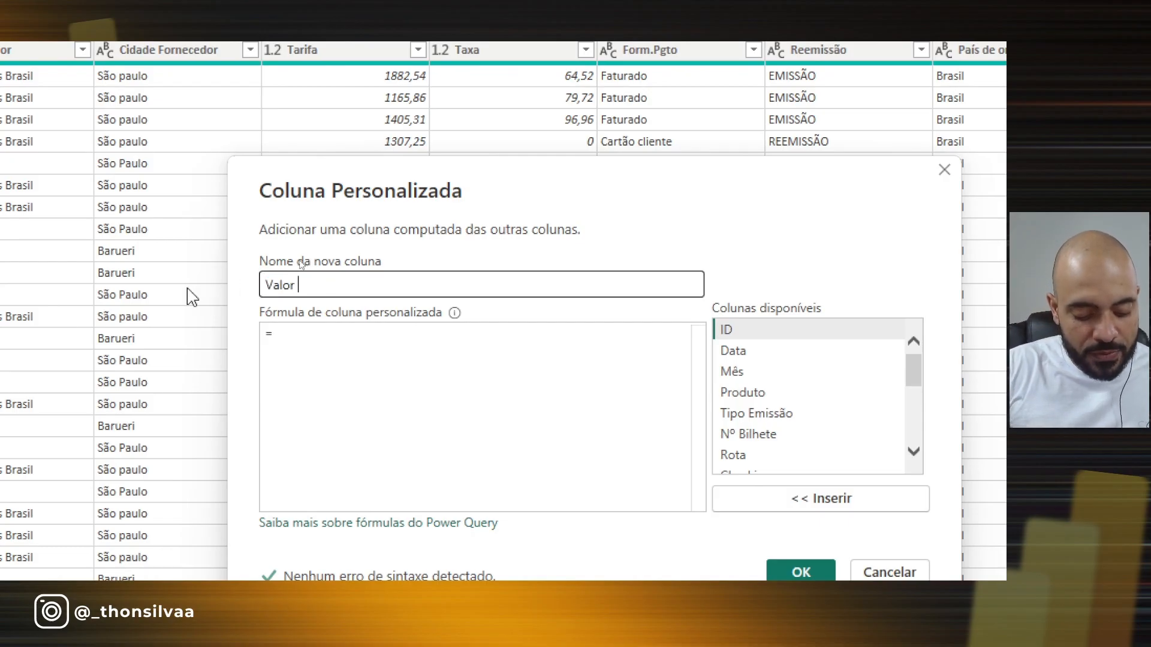
text(Total)
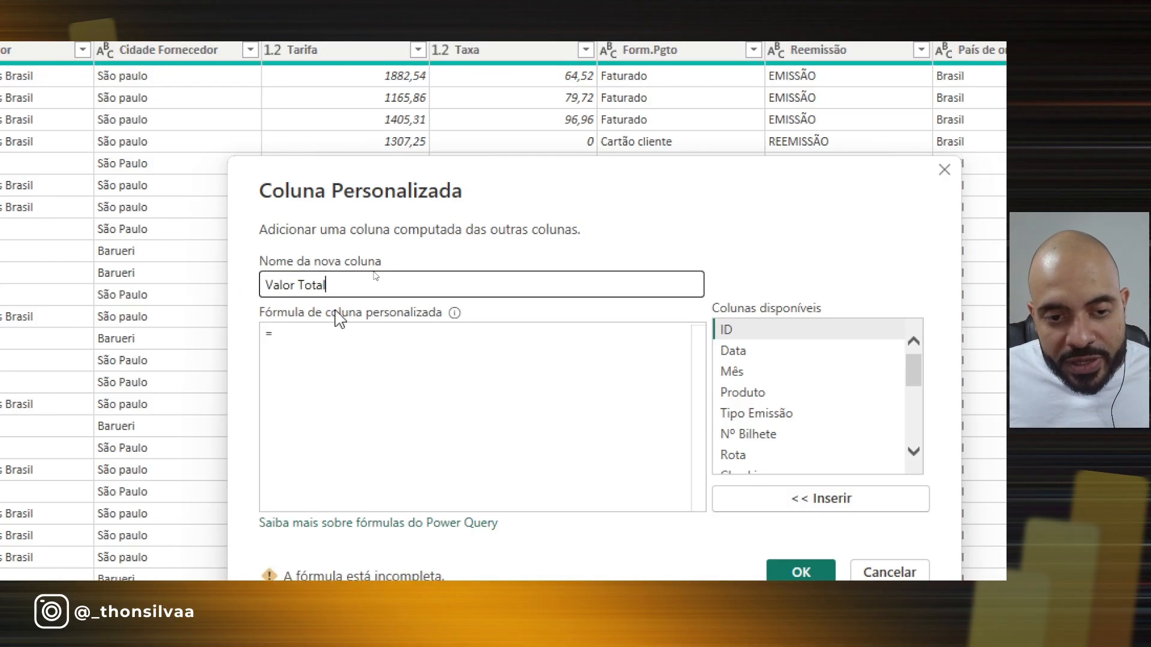
Step: Define the custom column's formula as [Tarifa] + [Taxa] and create the column
click(320, 343)
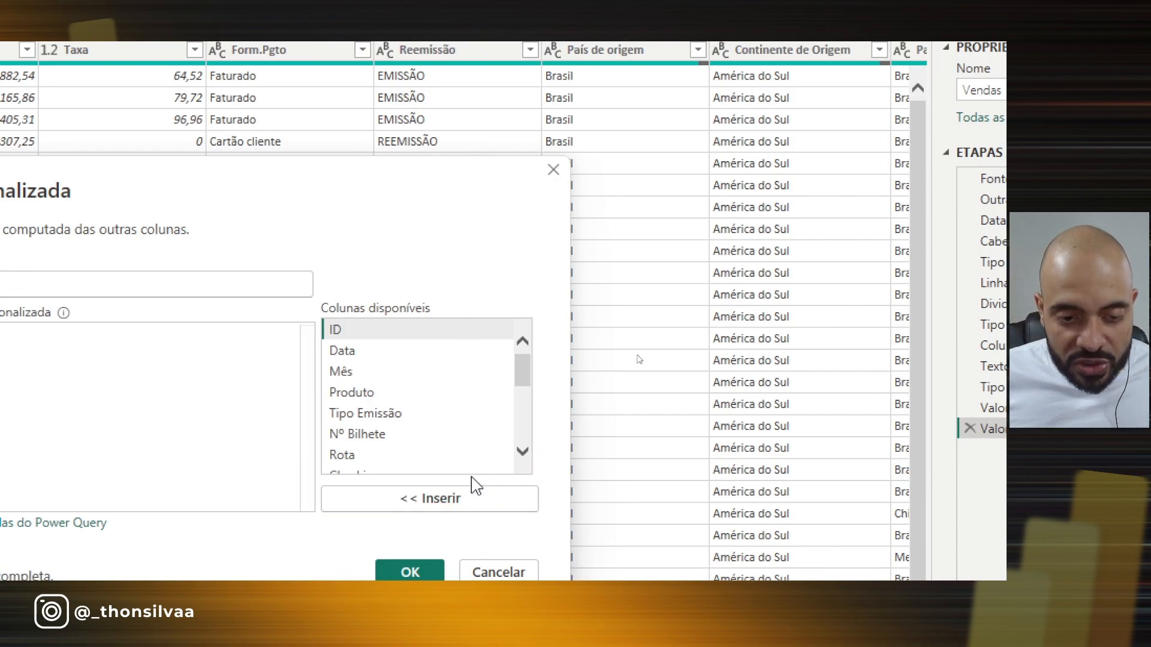
scroll(448, 413, down, 1)
scroll(447, 414, down, 3)
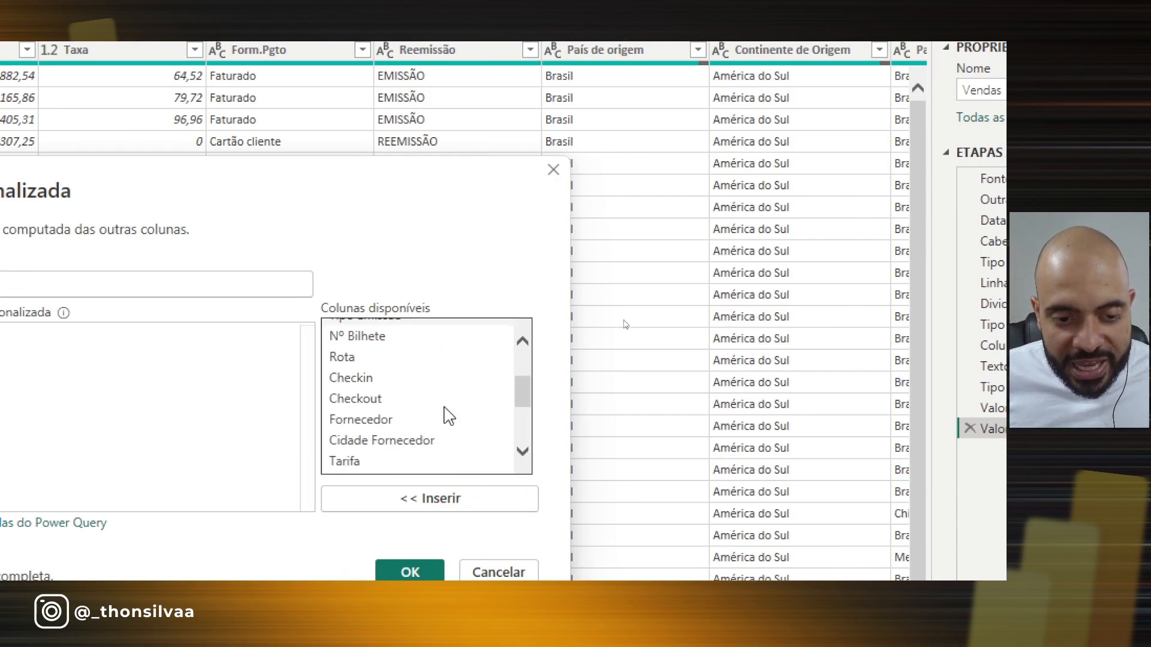
double_click(375, 374)
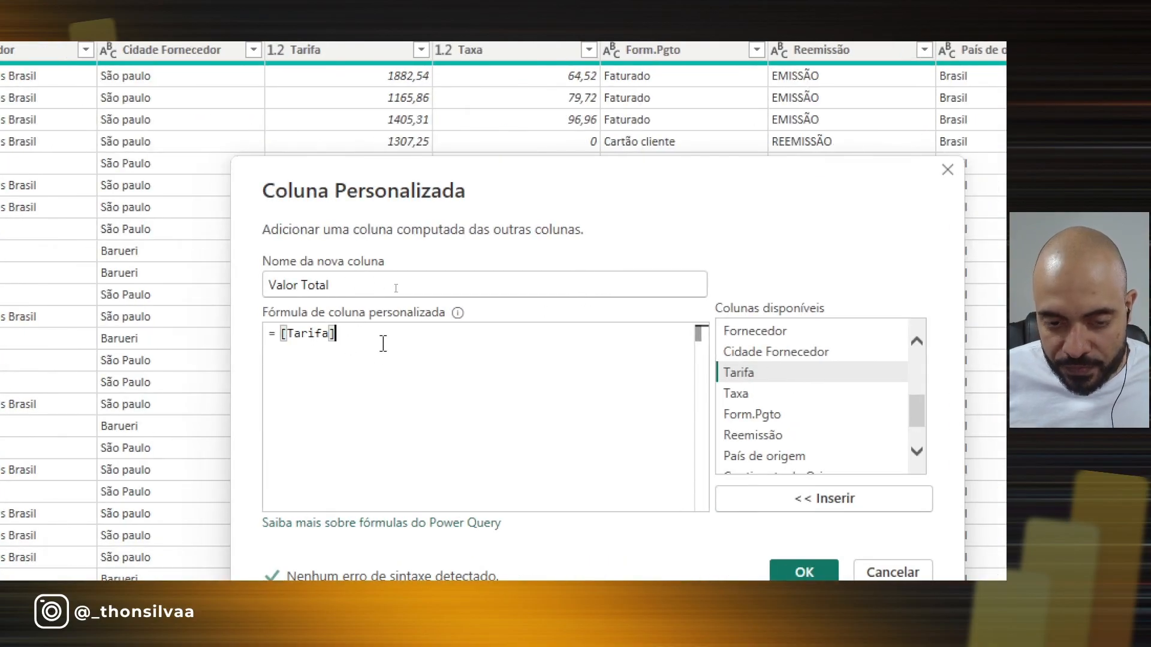
text(+)
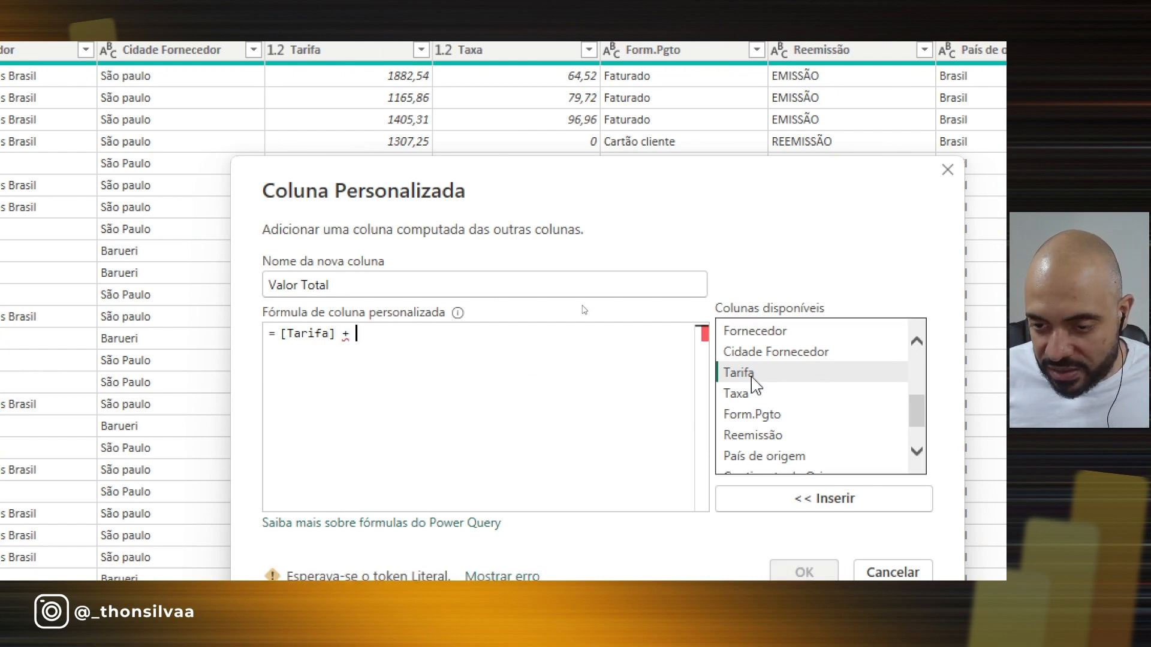
double_click(737, 394)
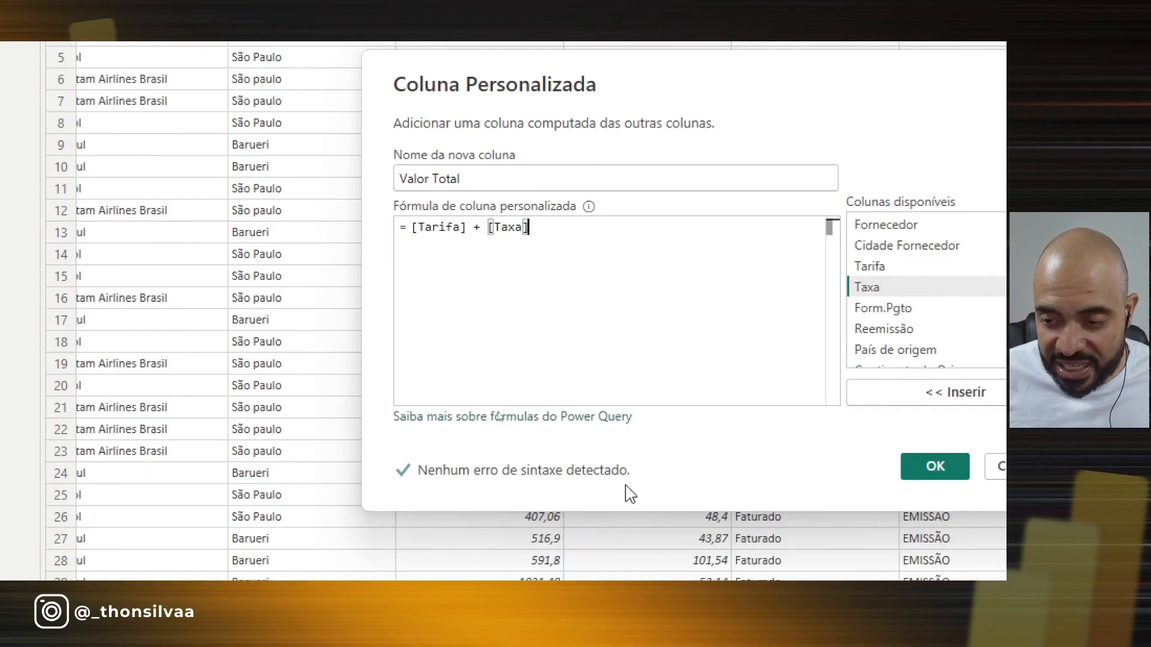
click(935, 466)
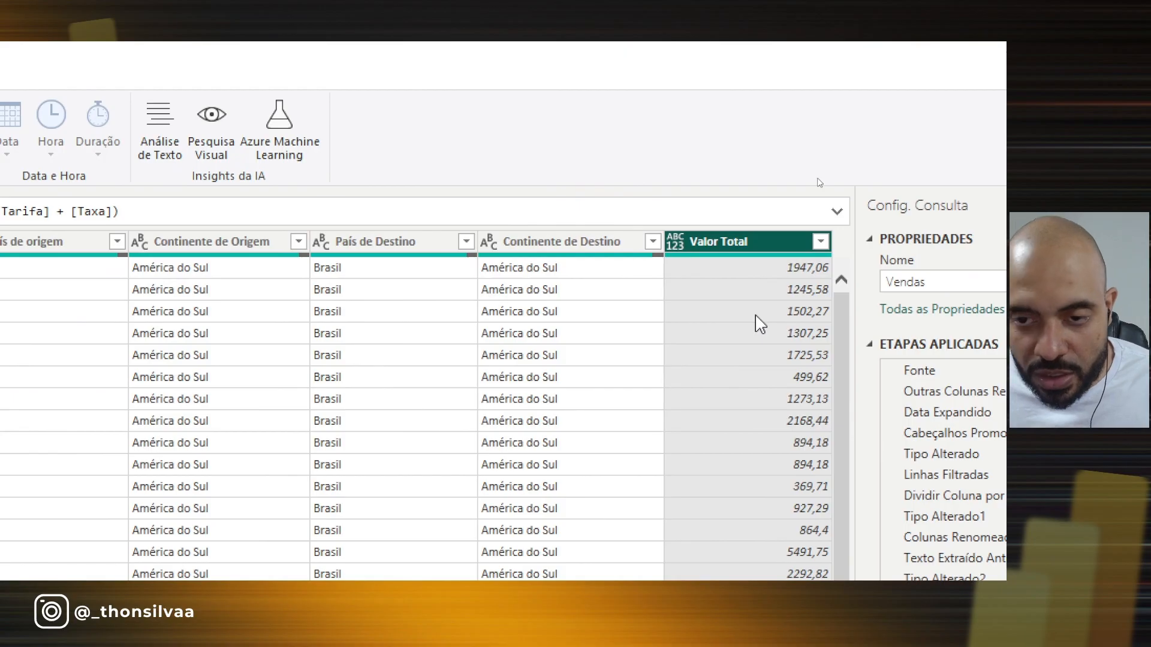
Step: Set the data type of the Valor Total column to Número Decimal
mouse_move(677, 137)
mouse_down()
mouse_move(677, 193)
mouse_move(690, 204)
mouse_up()
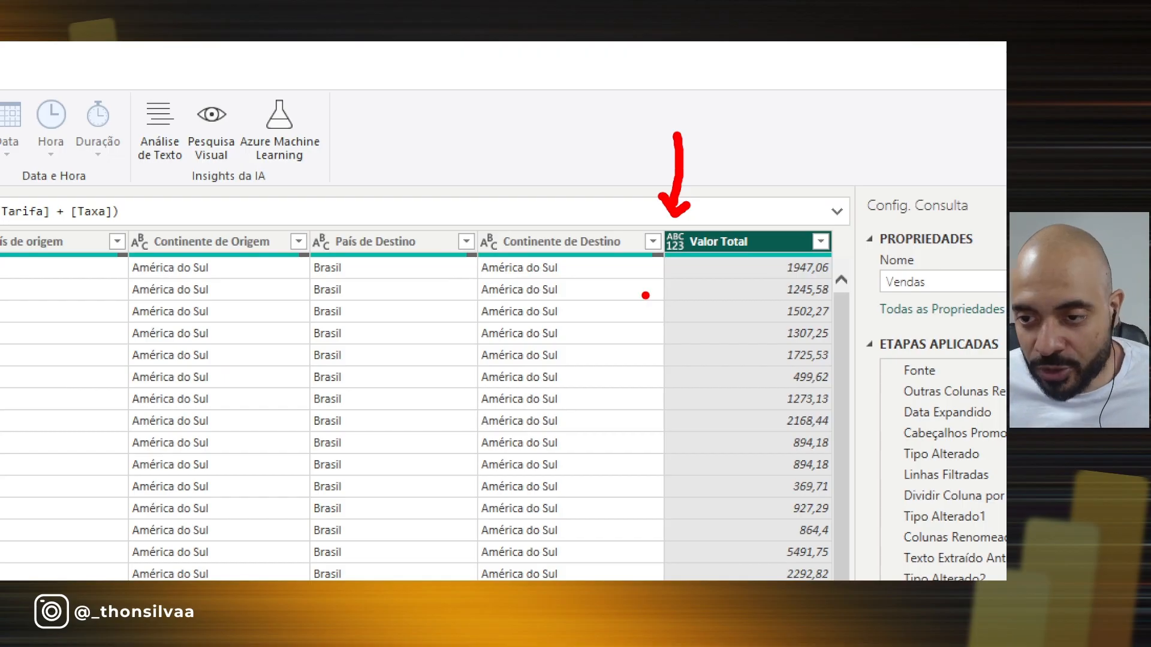
click(676, 242)
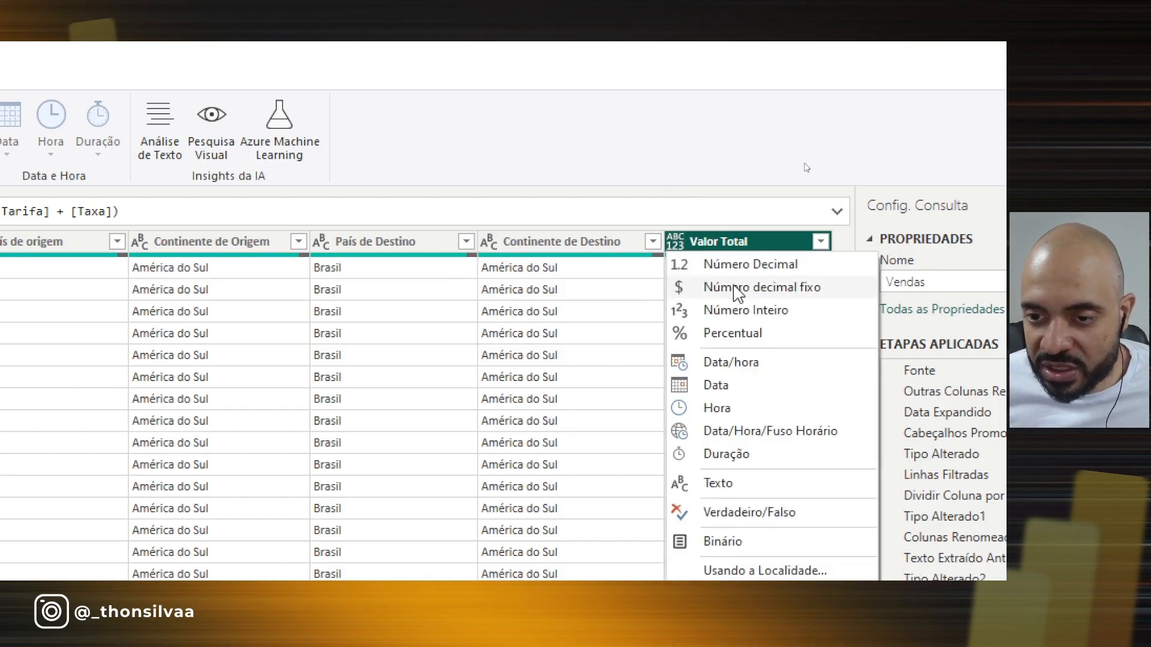
click(737, 266)
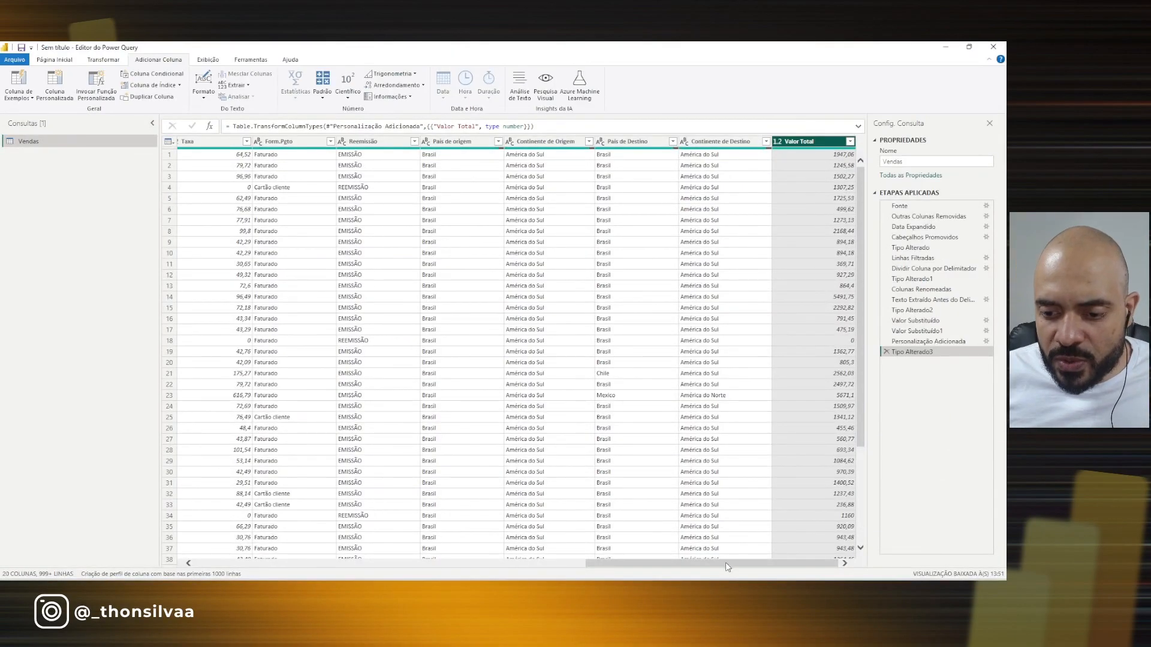
Step: Draw an arrow to the Vendas query and a line beneath it on screen, and clear the annotations
drag(725, 567, 258, 564)
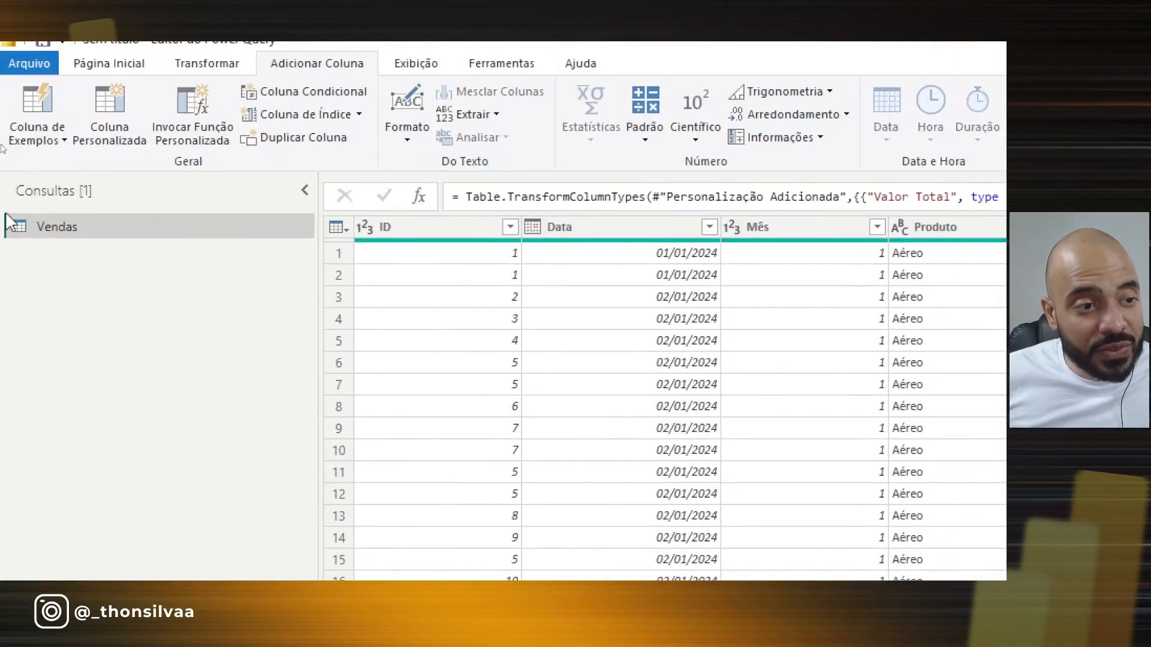
key(ctrl+2)
mouse_move(217, 169)
mouse_down()
mouse_move(101, 211)
mouse_move(92, 221)
mouse_move(112, 230)
mouse_up()
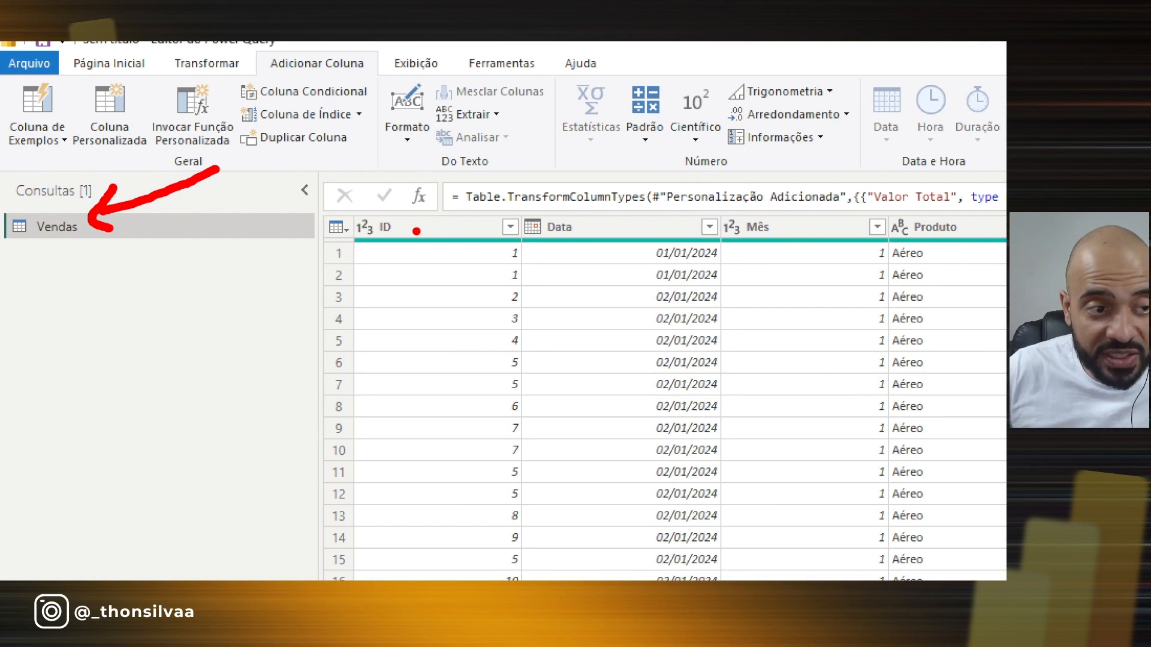
drag(6, 259, 117, 261)
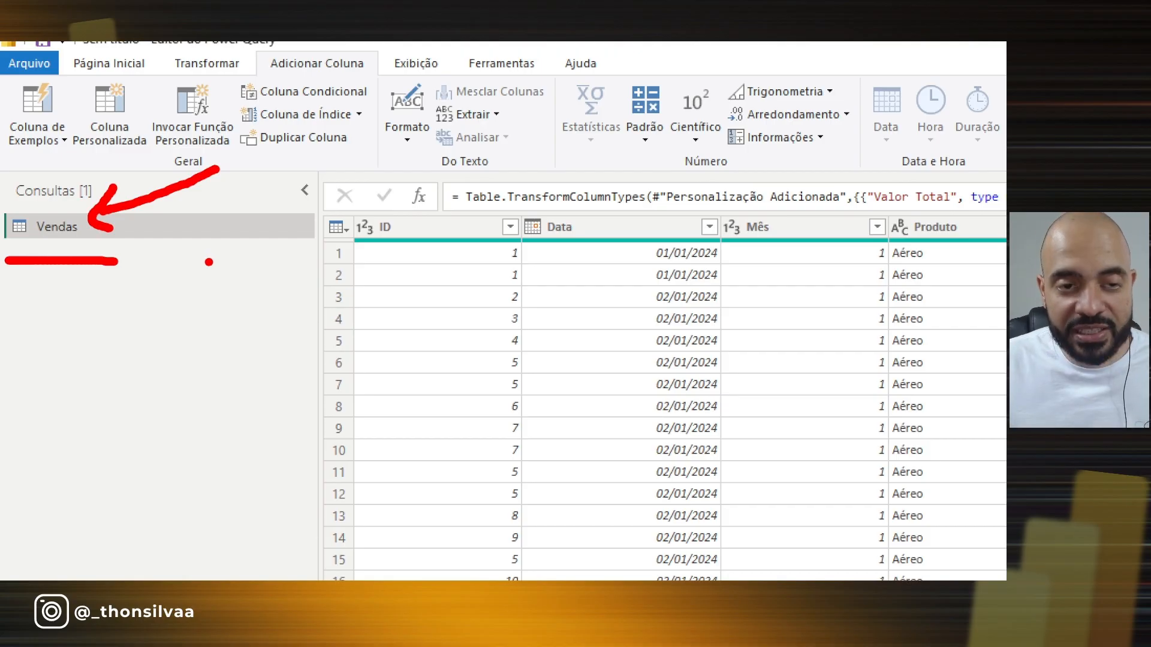
key(Escape)
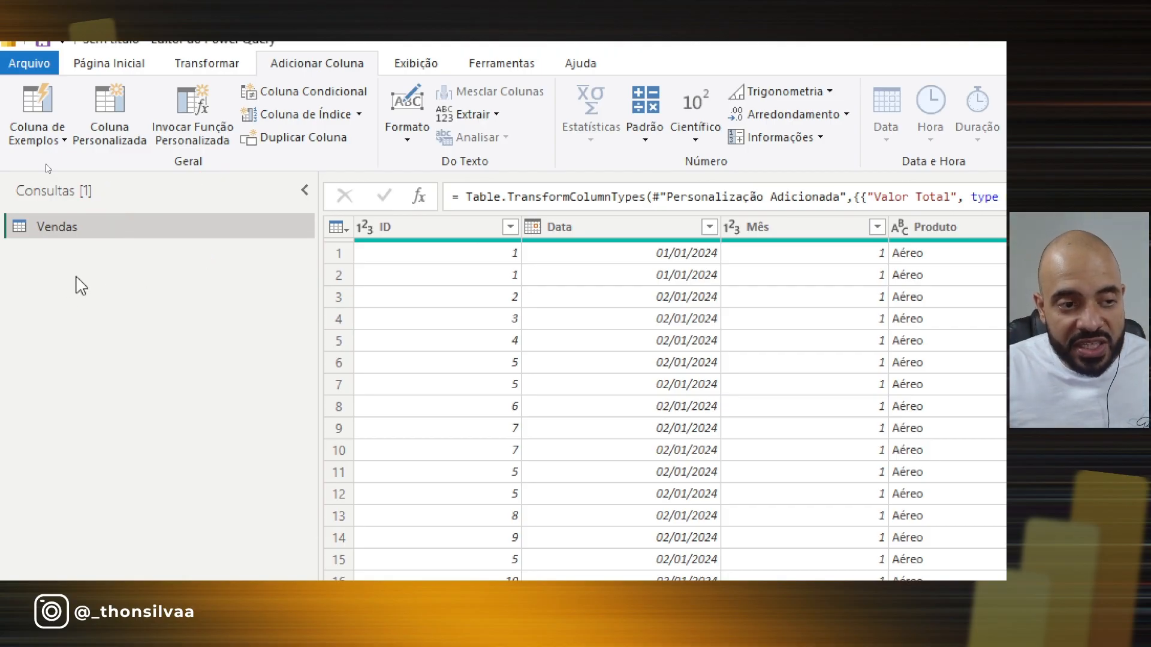
Step: Import the Planilha1 sheet from the Excel workbook Cadastro de Clientes.xlsx as a new query
click(111, 81)
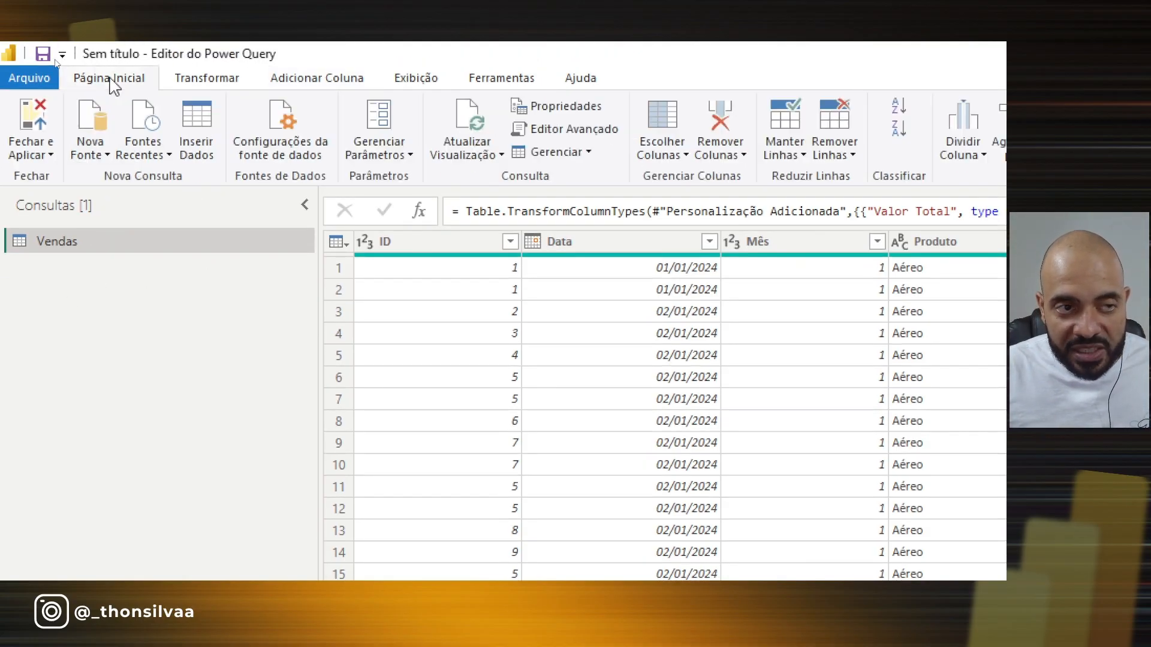
click(84, 157)
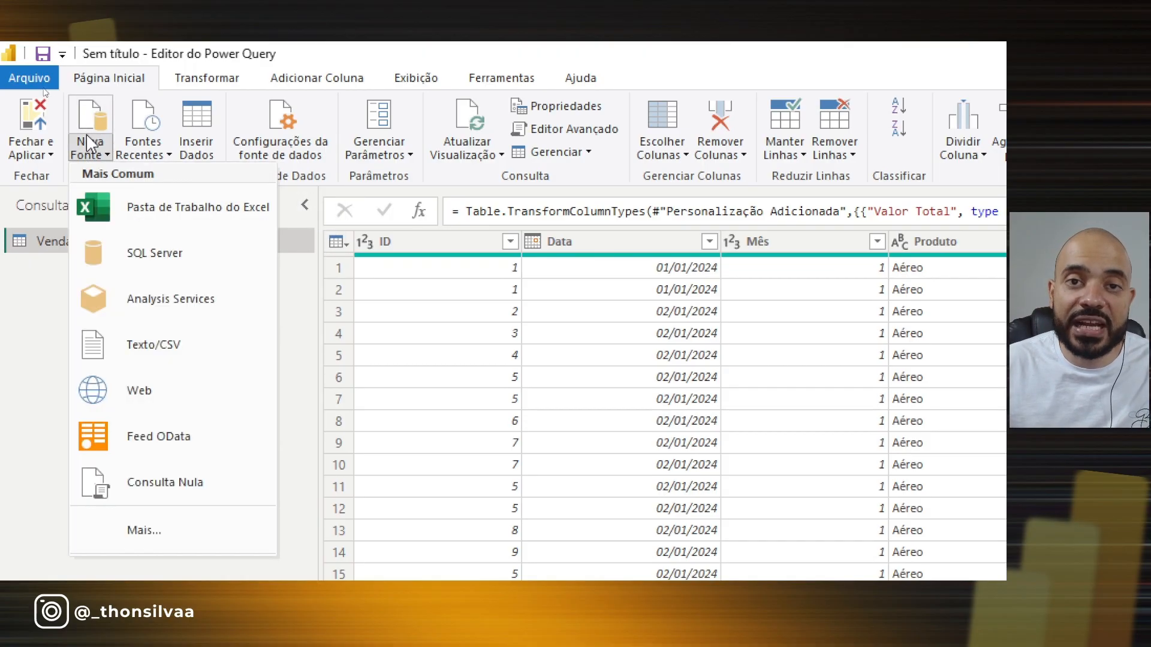
click(187, 226)
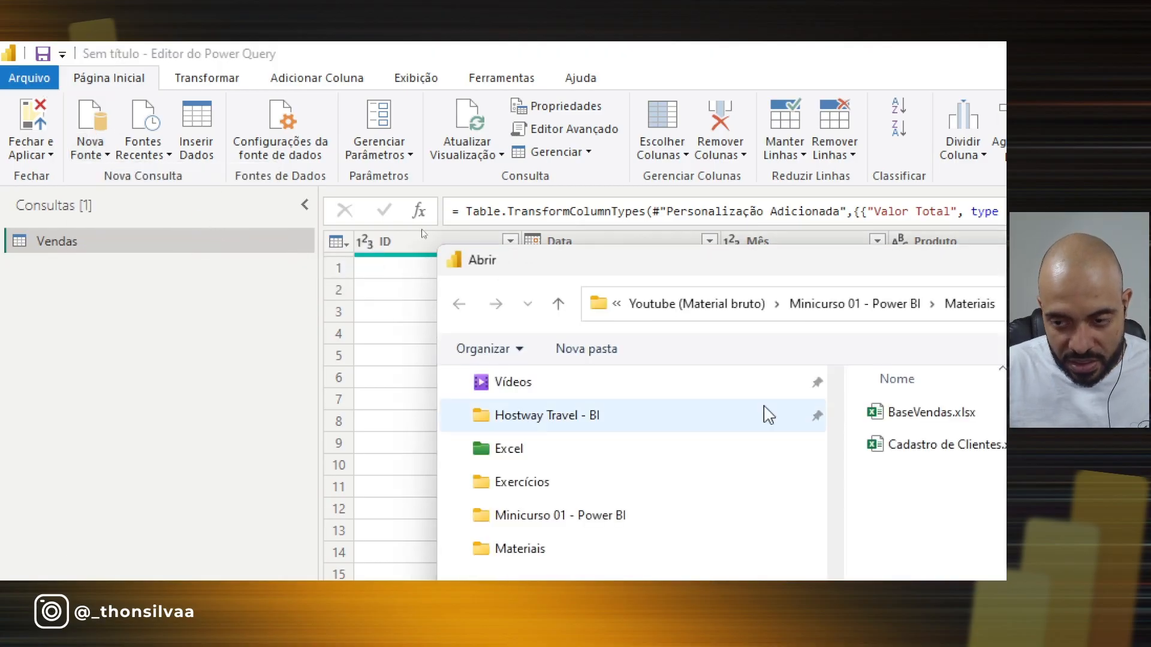
double_click(527, 300)
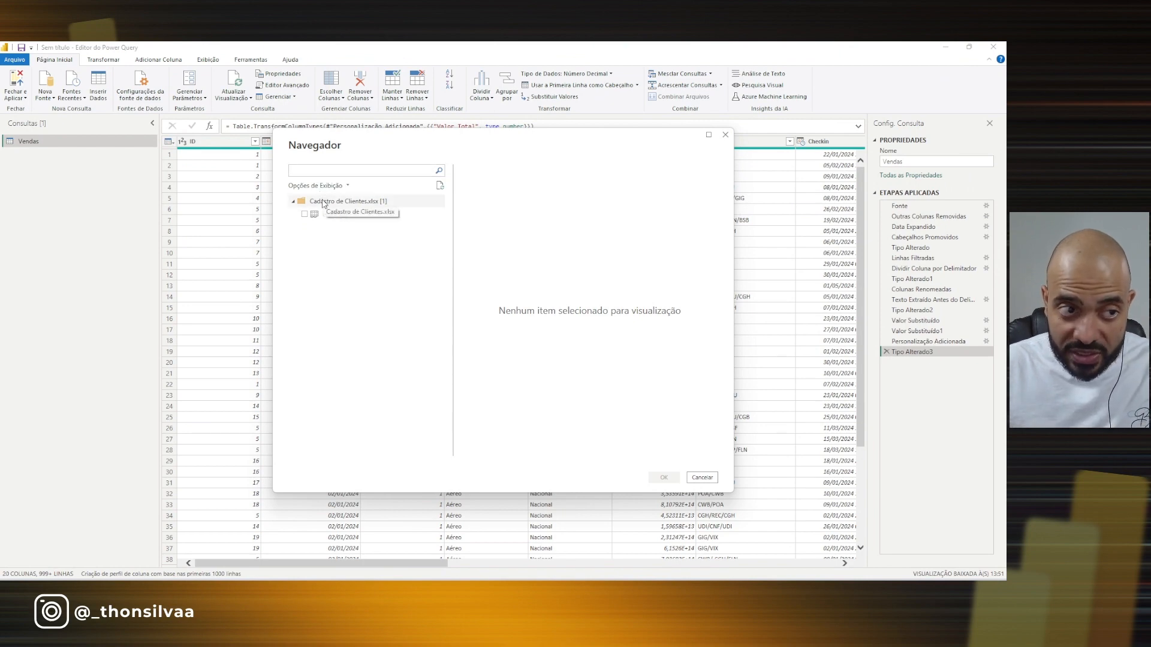
click(305, 214)
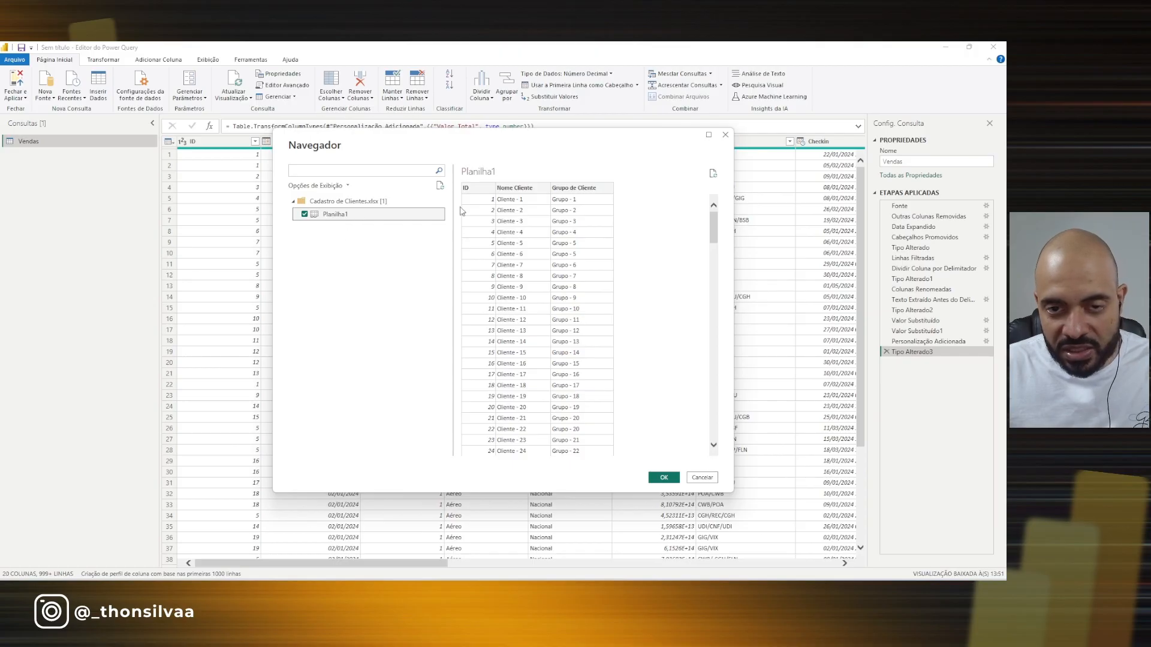
click(662, 478)
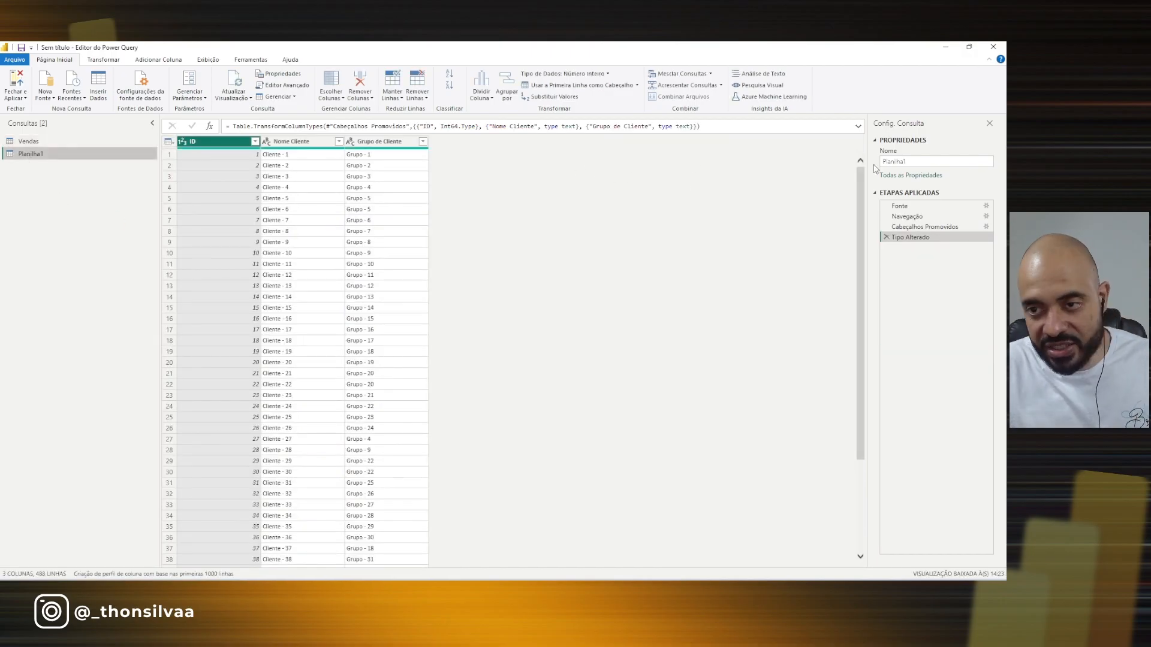
Step: Rename the imported Planilha1 query as Clientes
double_click(901, 166)
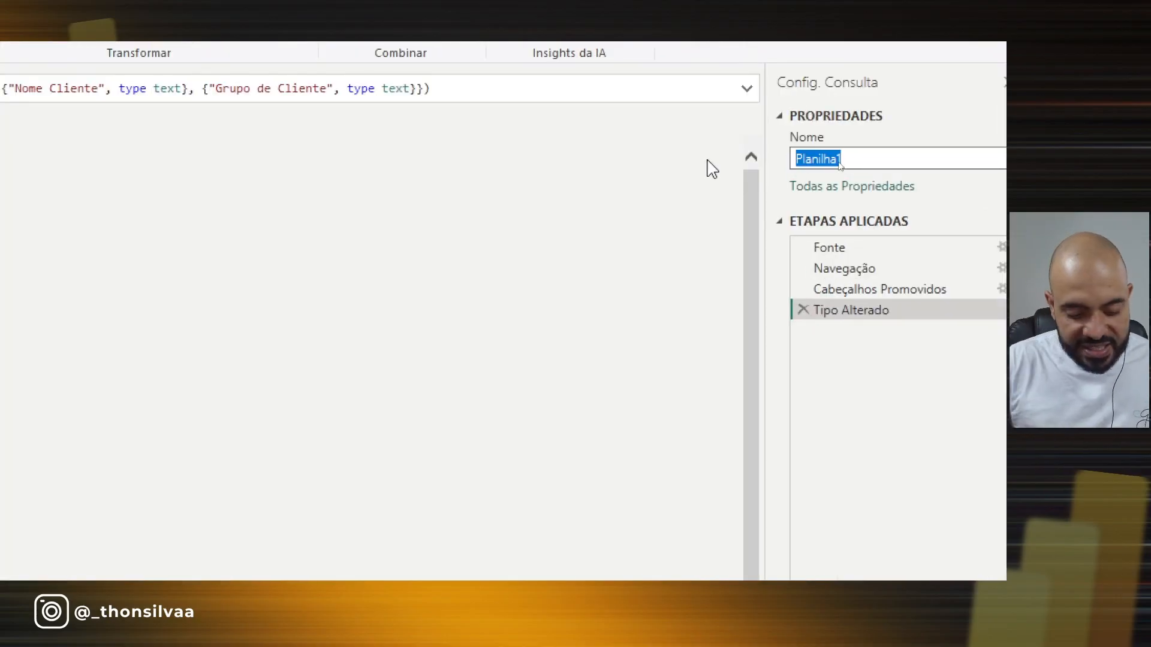
text(Clientes)
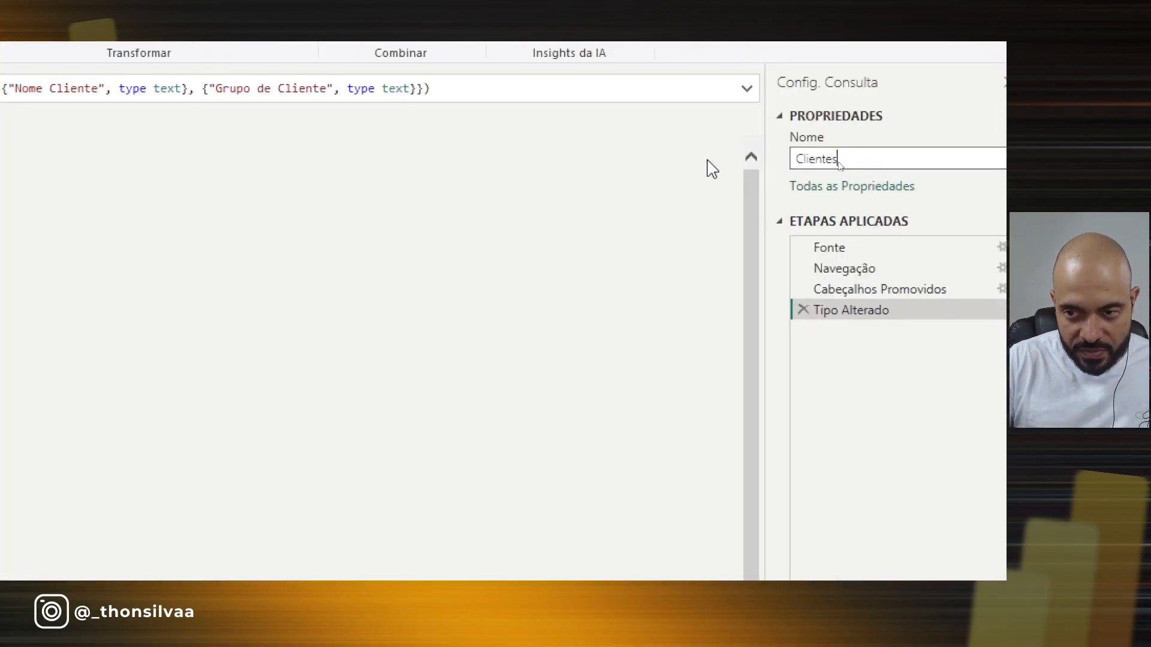
key(Return)
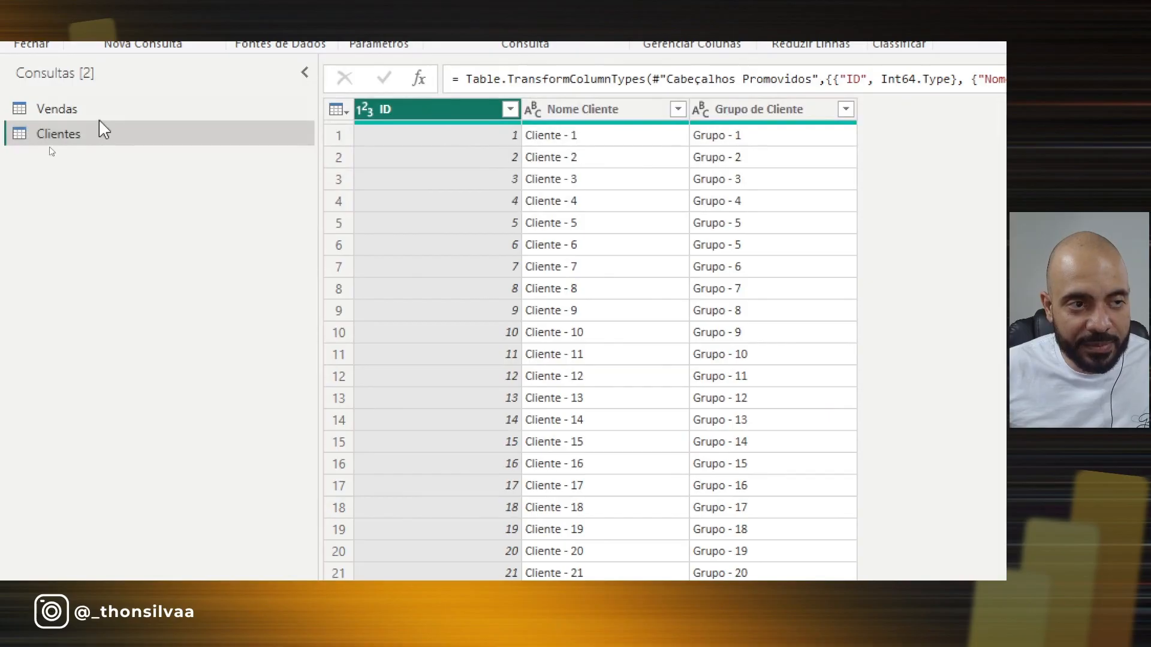
Step: Review the Clientes query, close the query editor and apply the changes to load both tables into the report
click(48, 143)
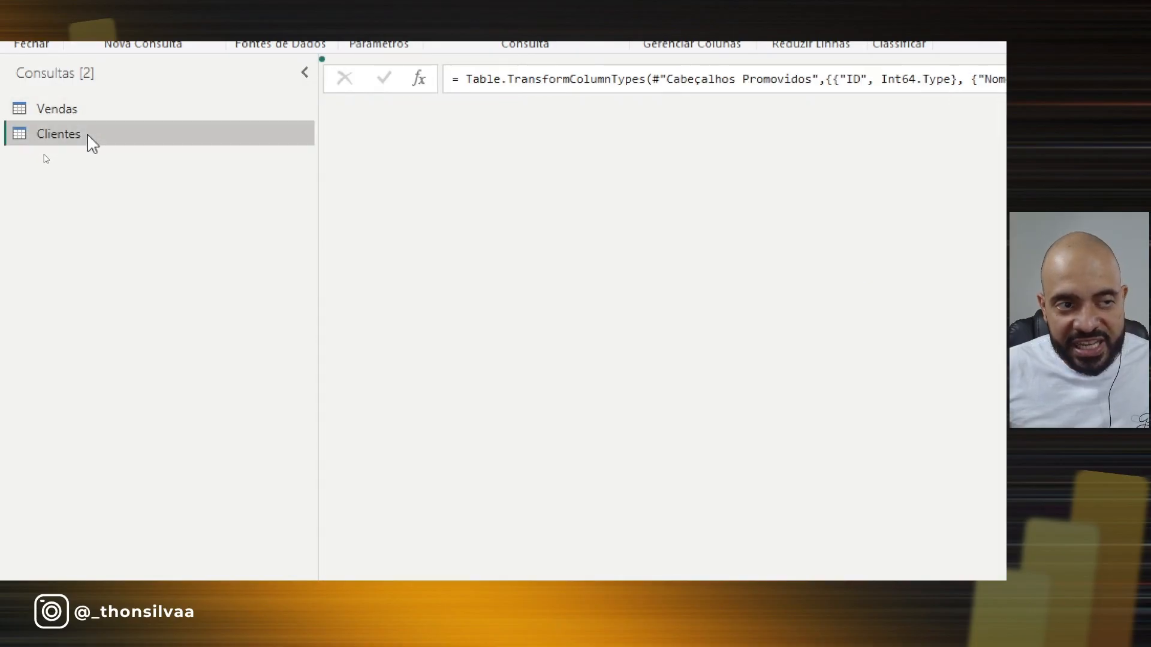
click(93, 144)
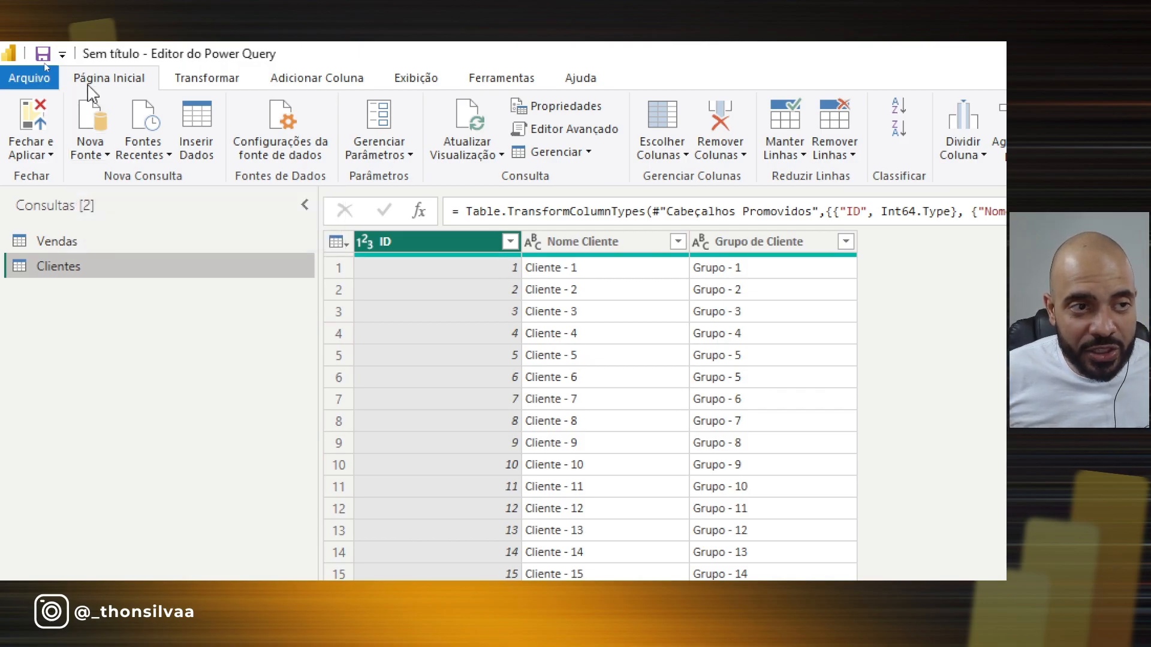
click(30, 129)
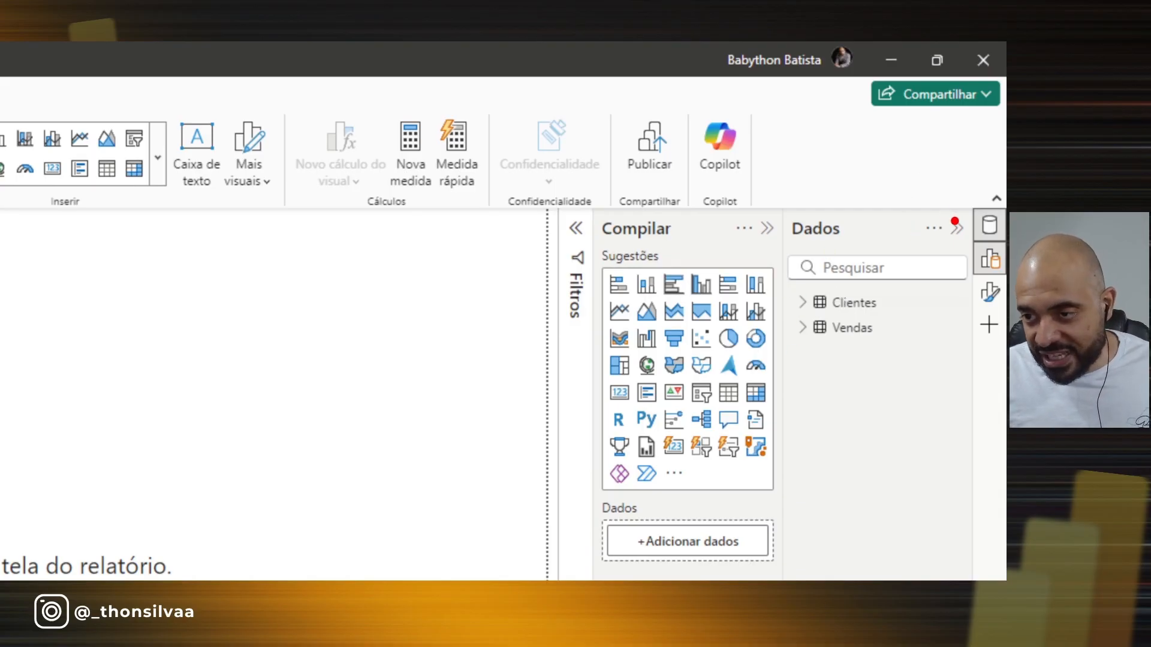
Step: Mark the Dados heading and the loaded Clientes and Vendas tables on screen
drag(867, 214, 909, 210)
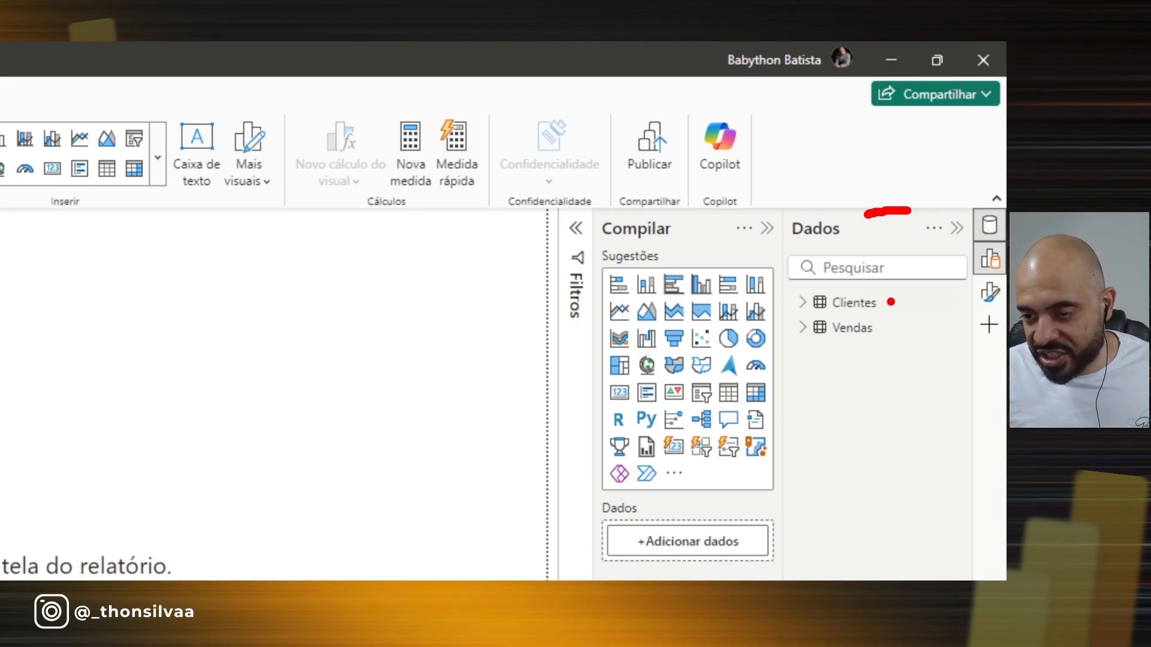
drag(888, 302, 937, 290)
drag(886, 335, 930, 370)
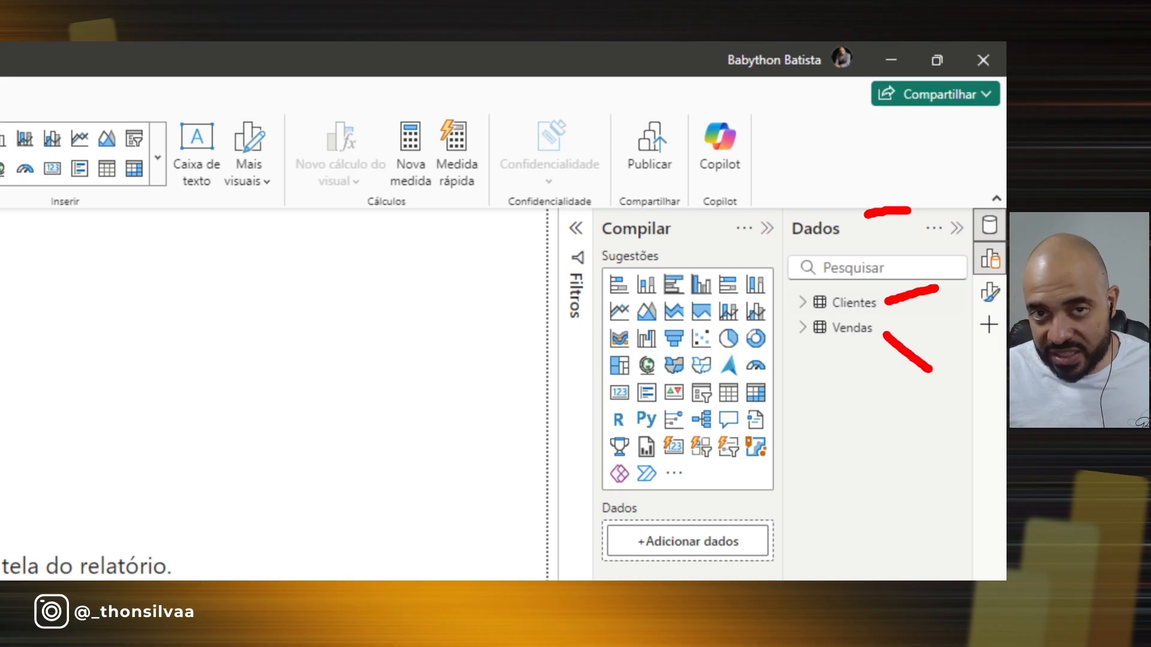
Step: Expand the Clientes and Vendas tables in the data list to inspect their fields
click(807, 302)
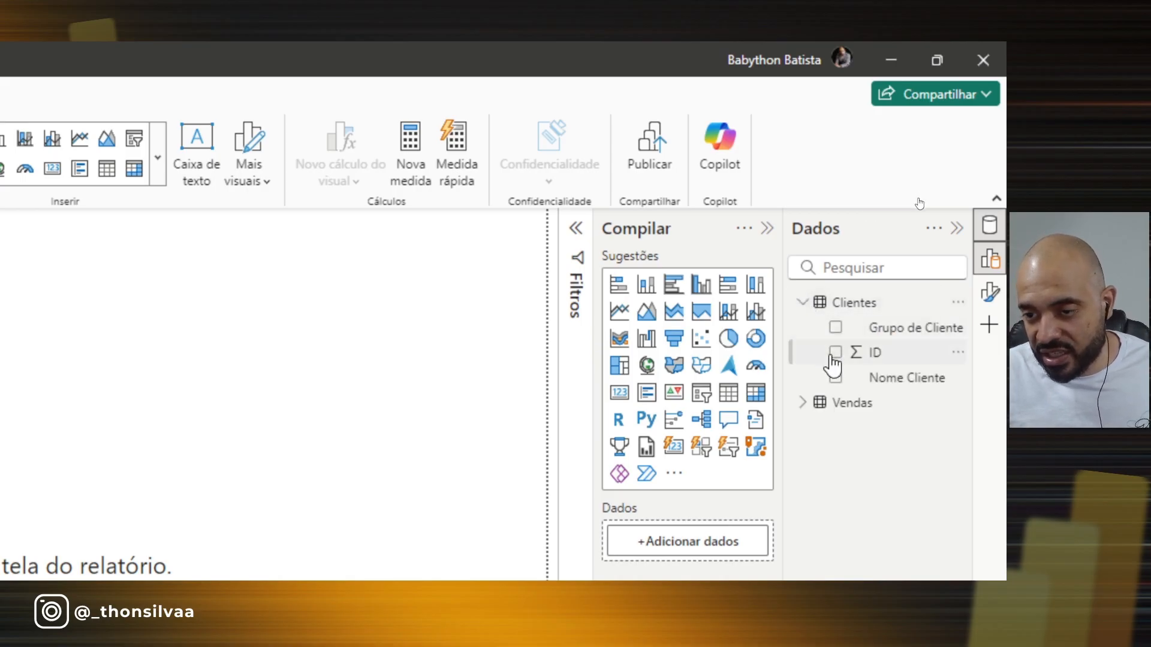
click(798, 303)
click(804, 404)
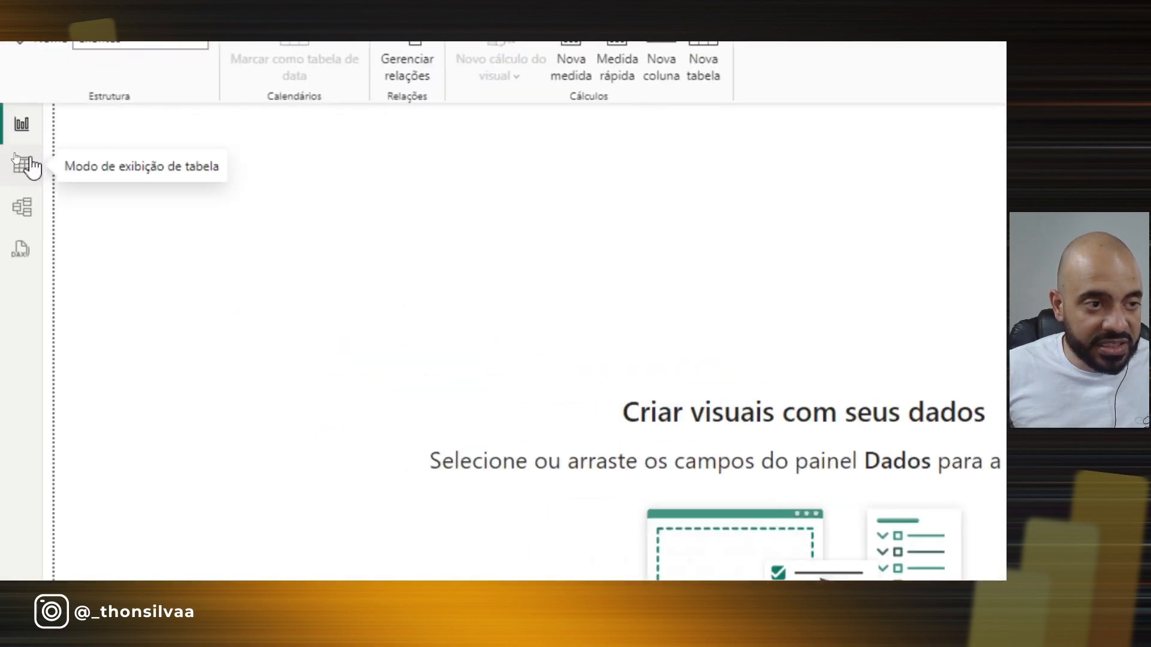
Step: Inspect the rows of the Clientes and Vendas tables in table view and return to the report view
click(26, 163)
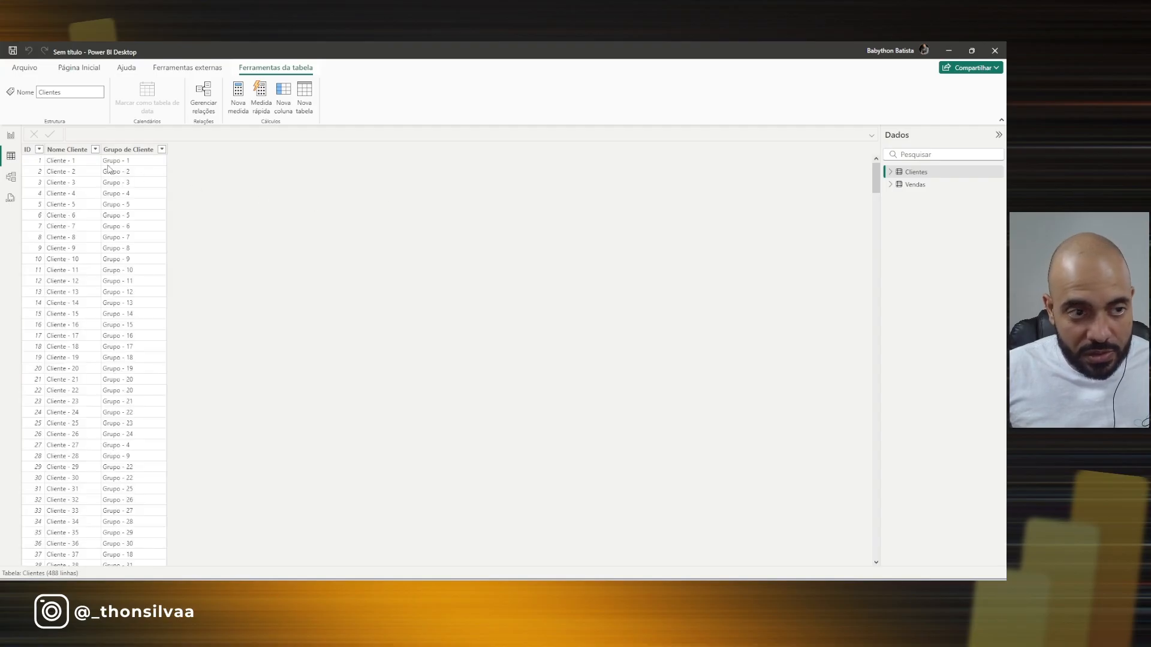
click(915, 185)
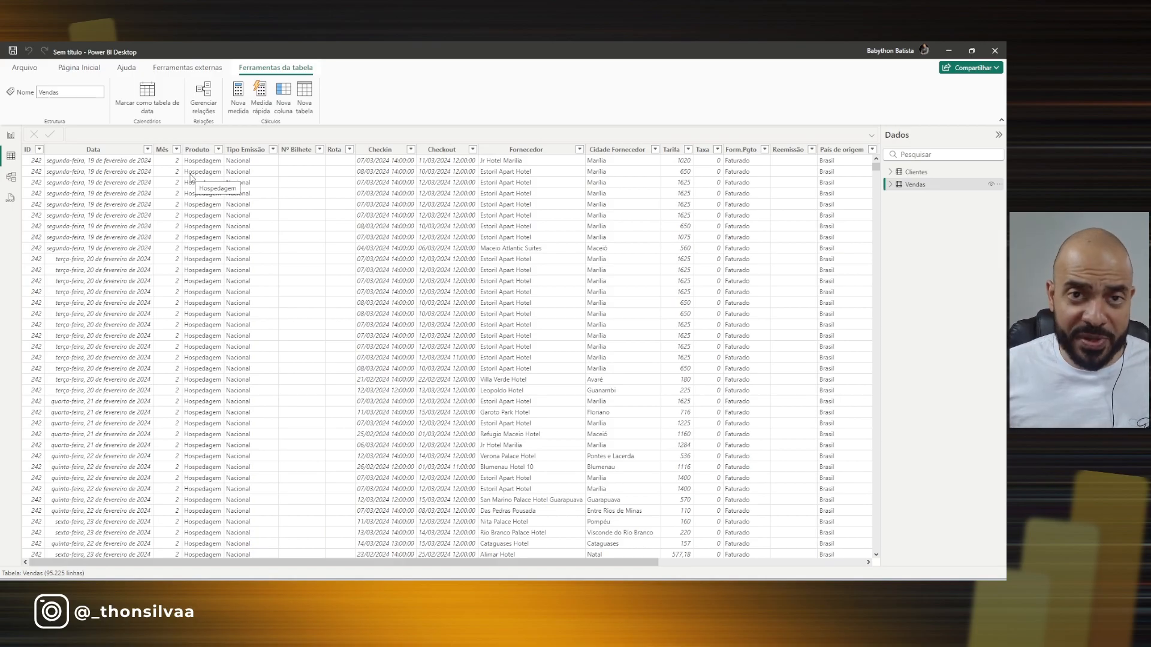
click(14, 136)
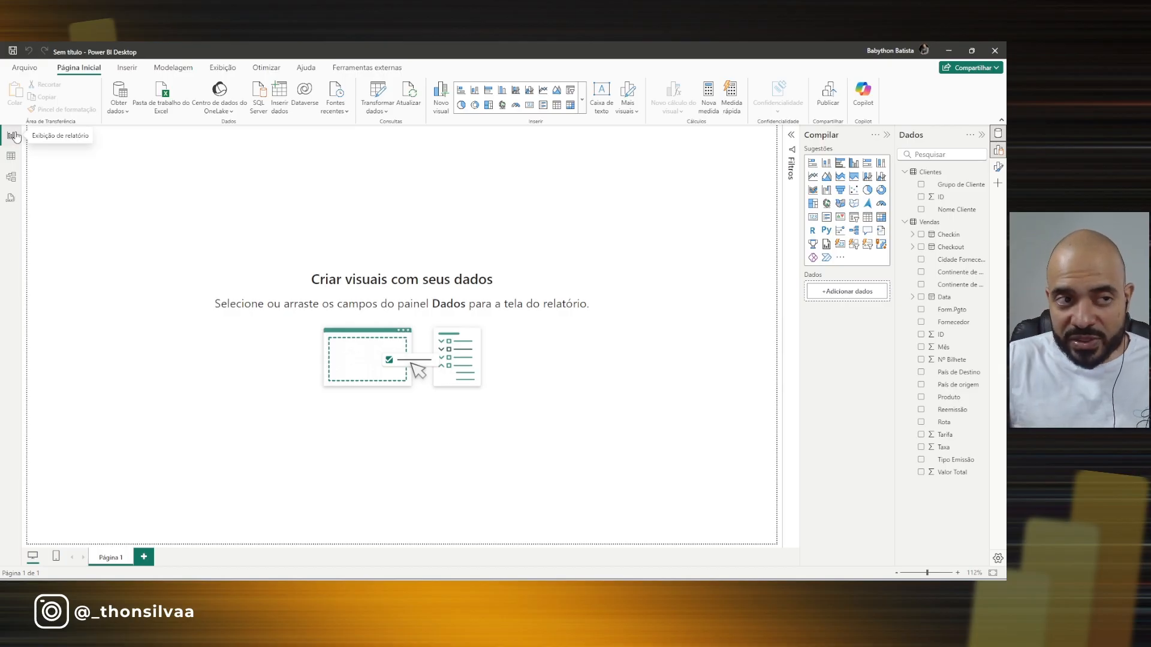
Step: Start saving the report and browse this device to the Materiais folder inside Minicurso 01 - Power BI as the save location
click(13, 51)
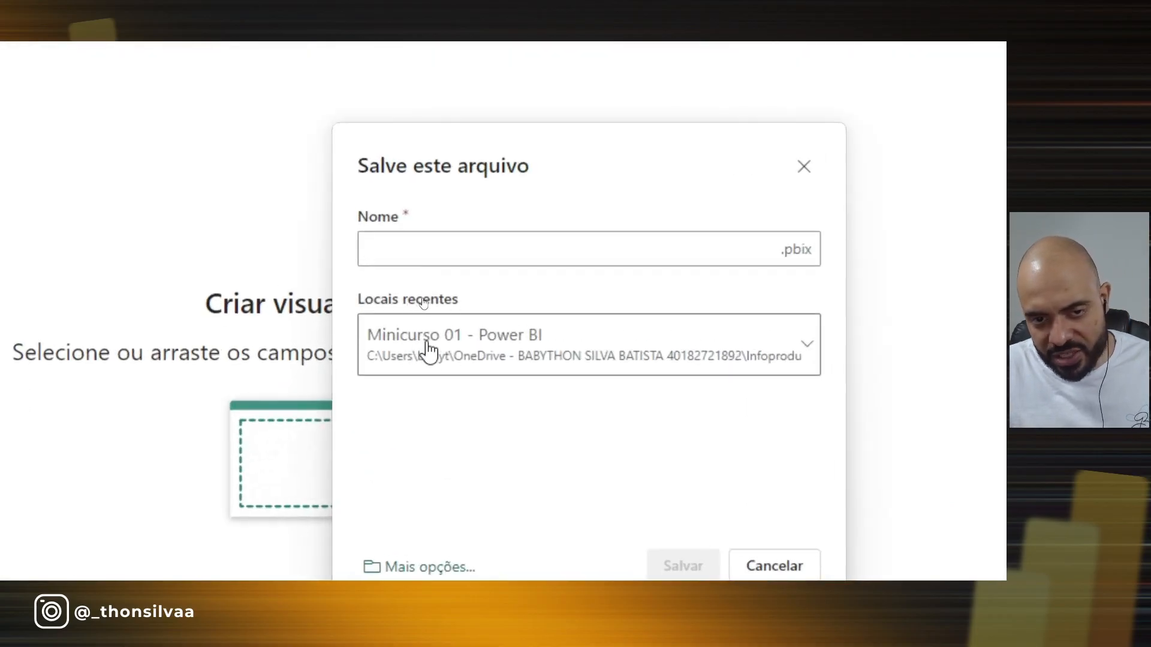
click(797, 351)
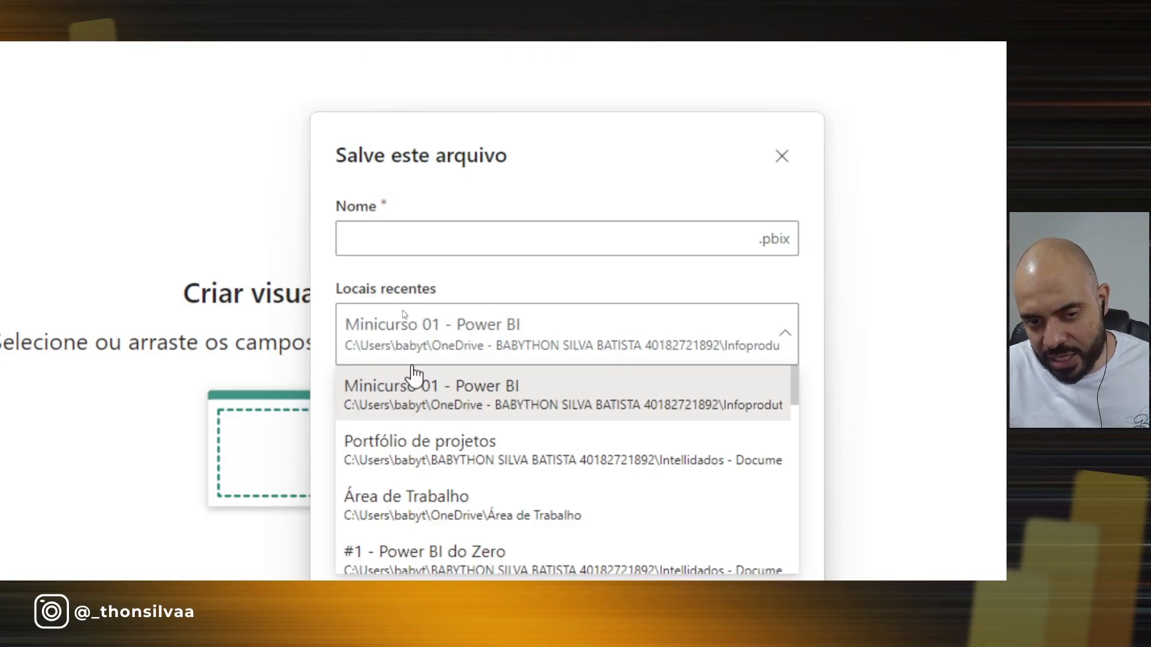
click(479, 307)
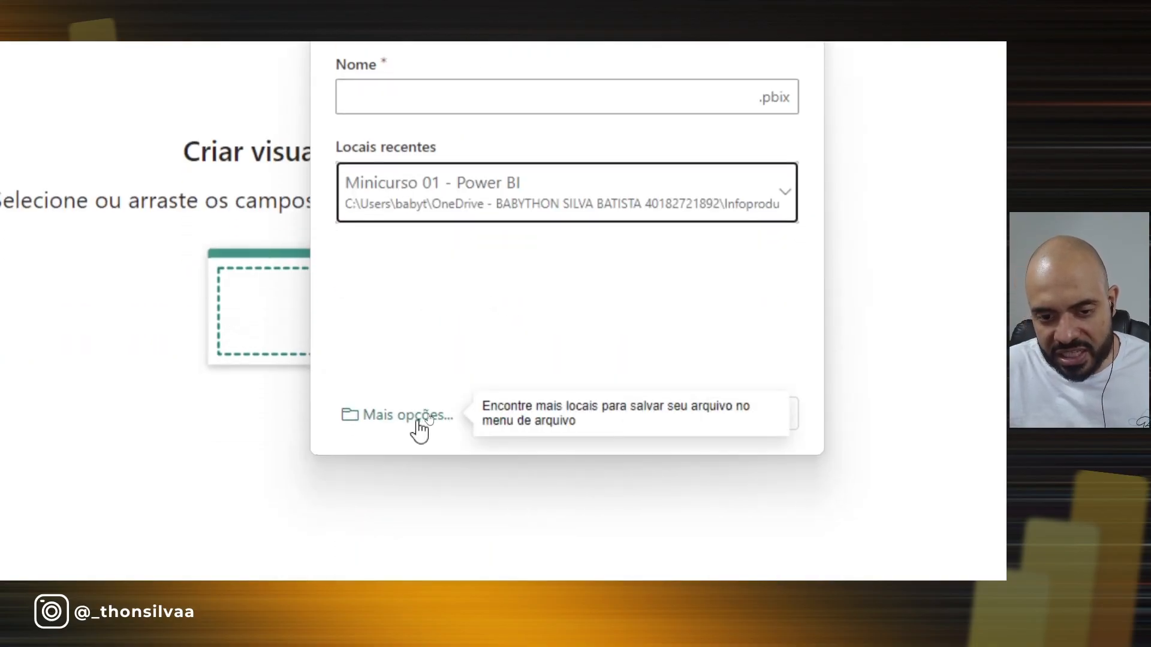
click(417, 557)
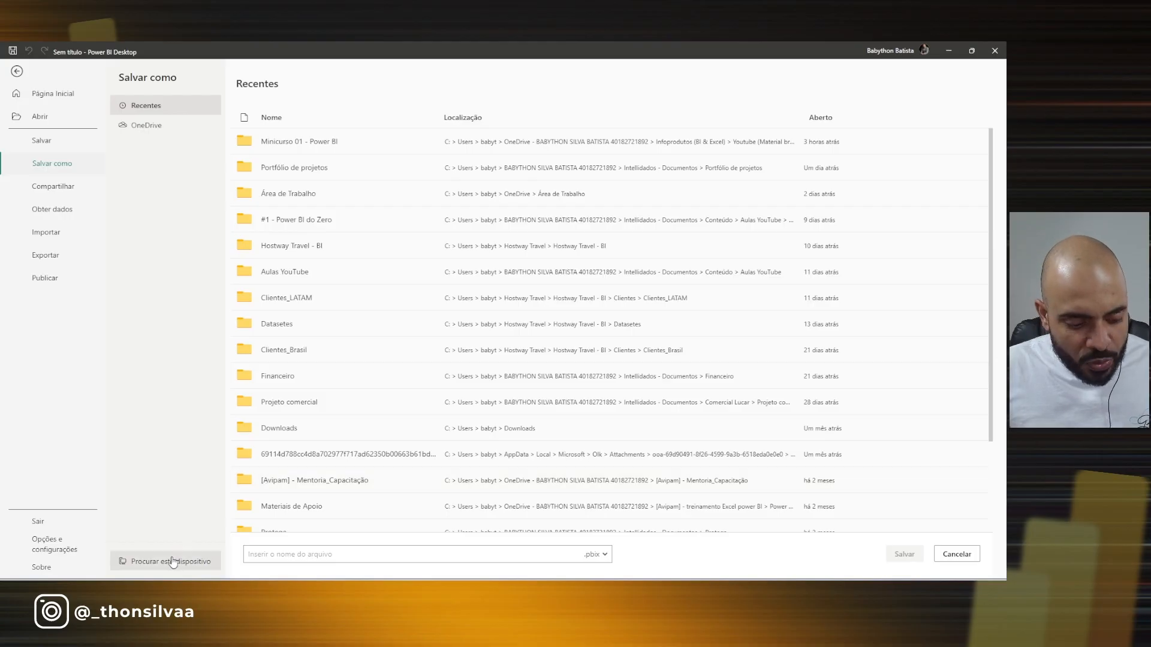
click(171, 562)
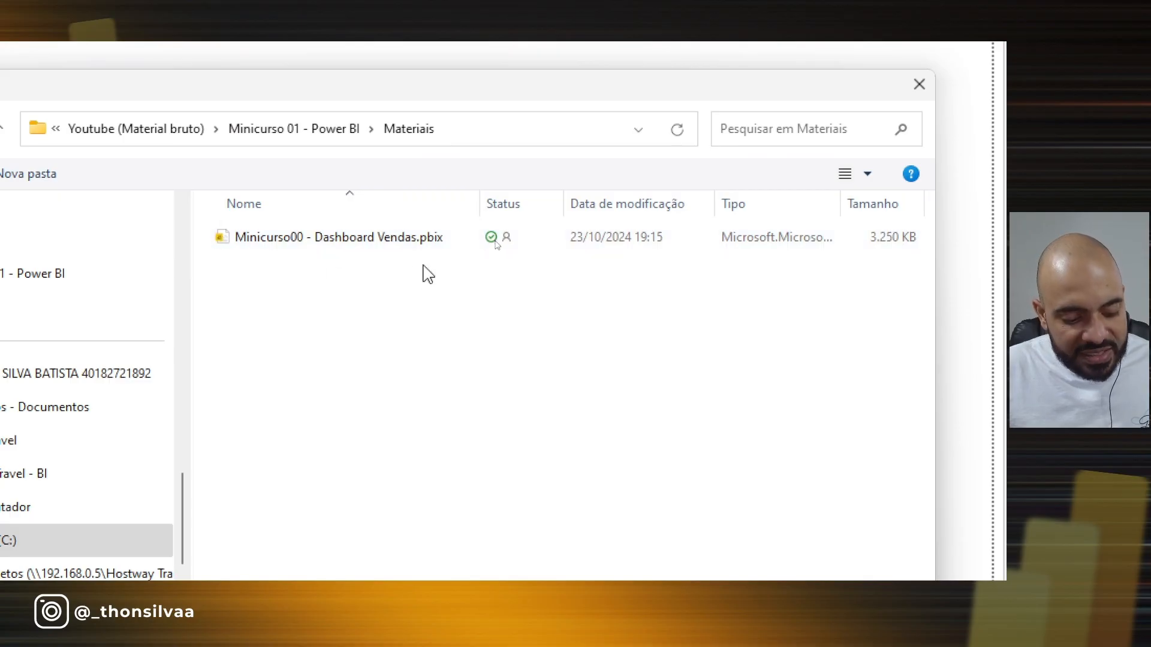
Step: Underline the existing file Minicurso00 - Dashboard Vendas.pbix and its .pbix extension with on-screen annotations
key(ctrl+2)
drag(211, 260, 501, 255)
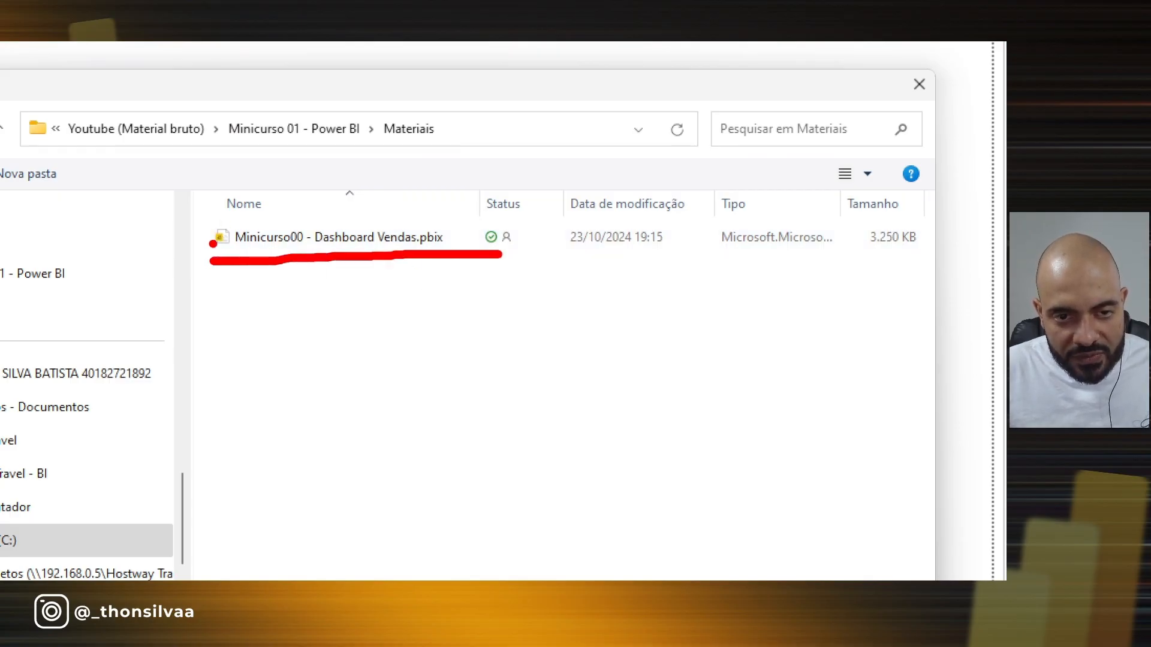
drag(423, 248, 449, 248)
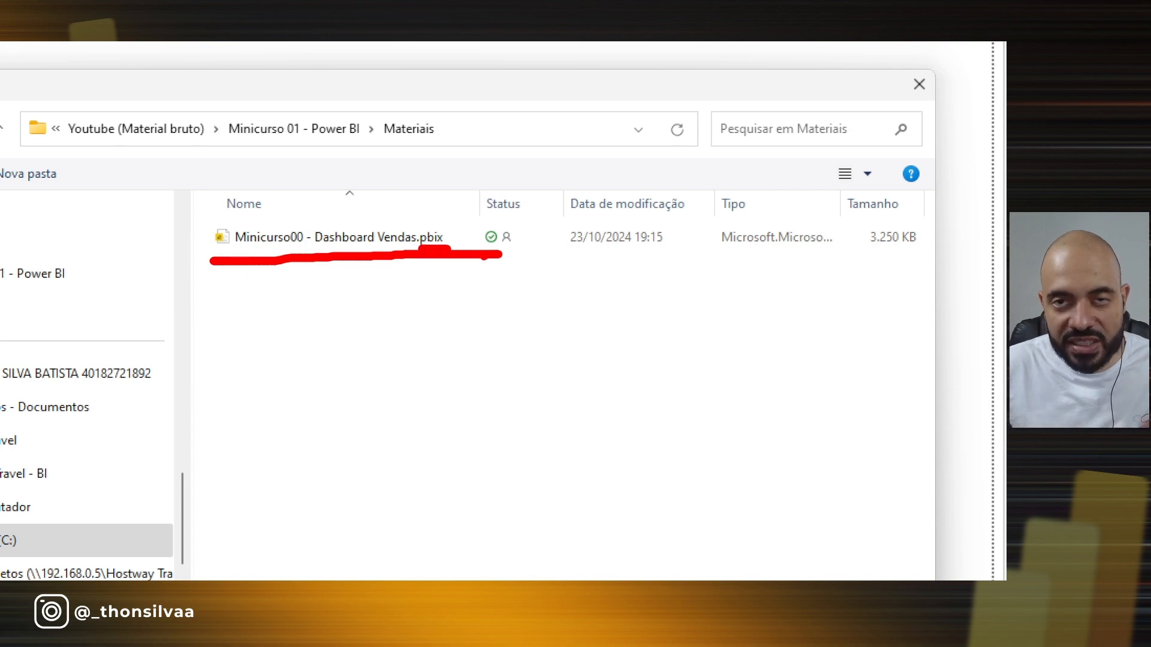